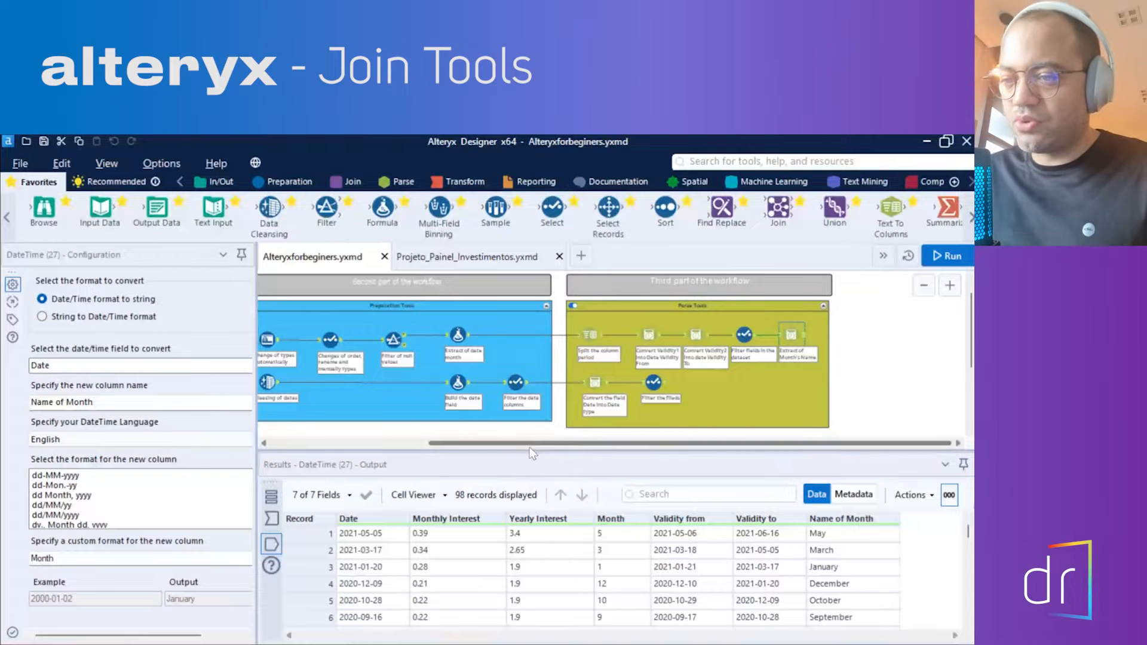
# Display the Join tool category and compare the outputs of the final tools in the two Parse Tools branches.
pyautogui.moveTo(529, 445); pyautogui.dragTo(574, 443)
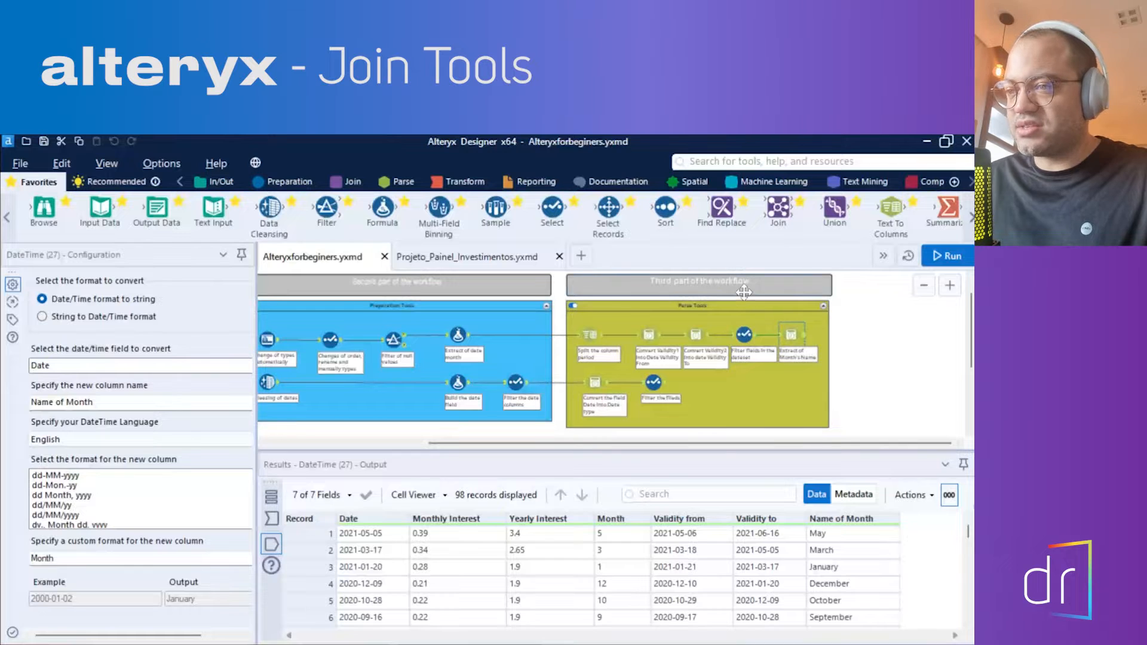
pyautogui.click(351, 184)
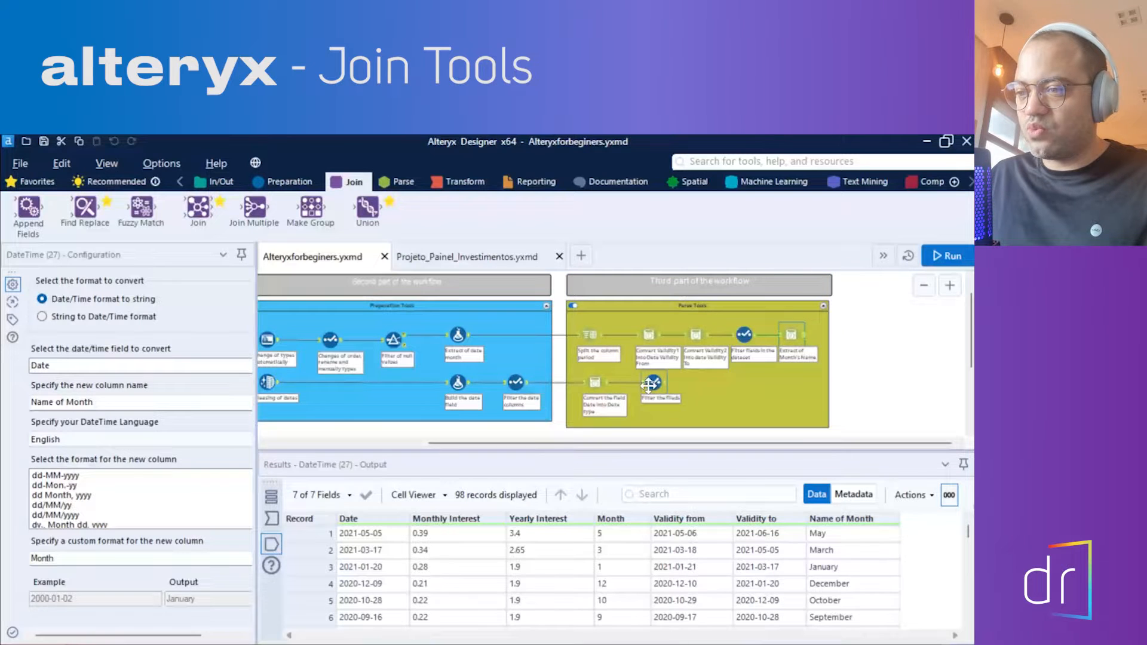
pyautogui.click(651, 384)
pyautogui.hotkey('ctrl', 'z')
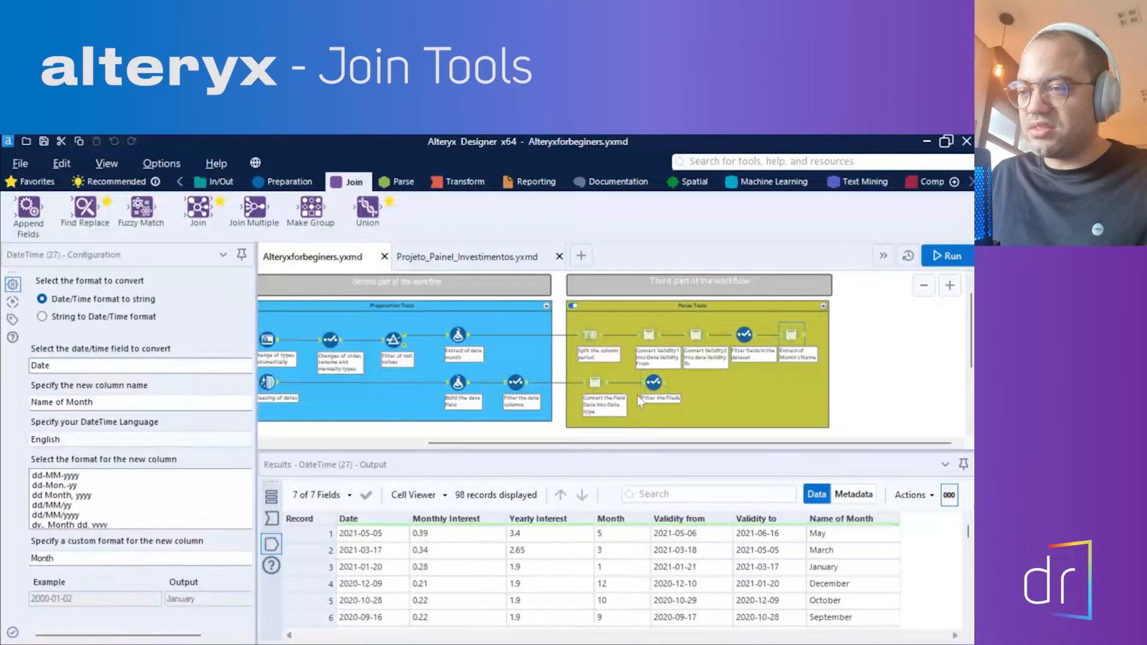
pyautogui.click(639, 397)
pyautogui.click(793, 336)
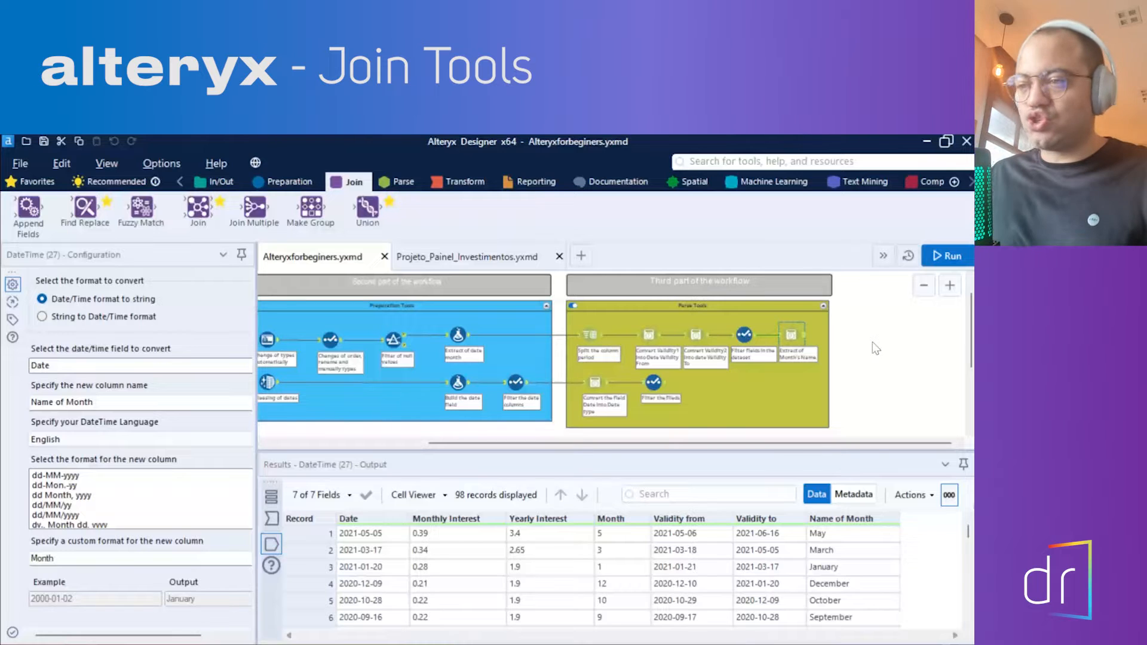
pyautogui.click(638, 394)
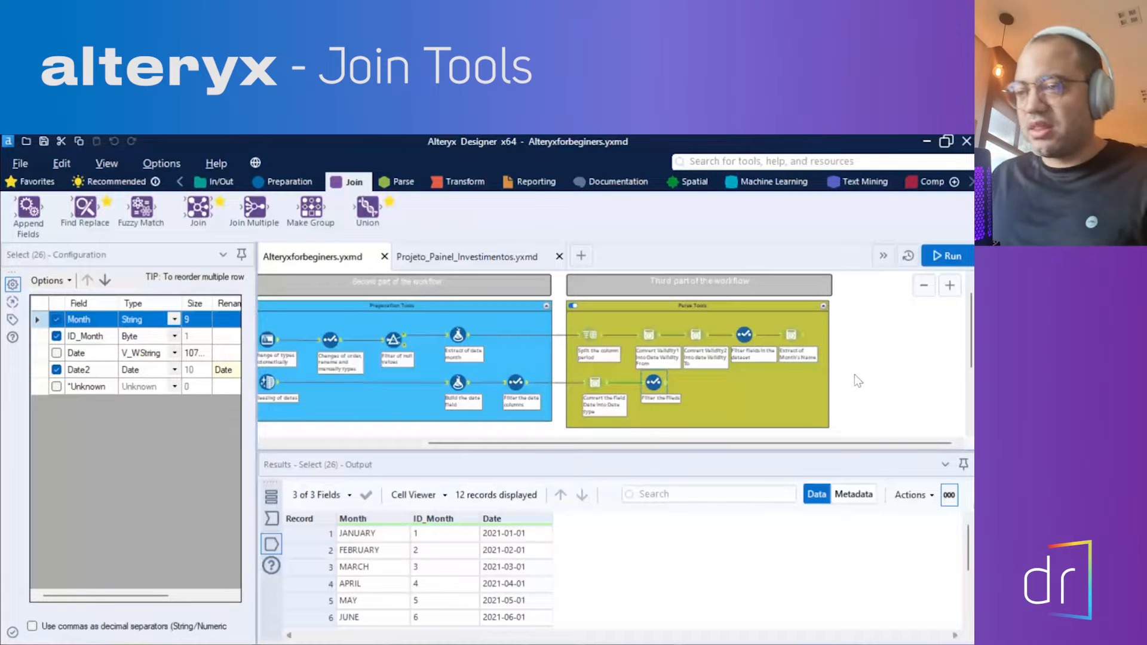
pyautogui.click(801, 342)
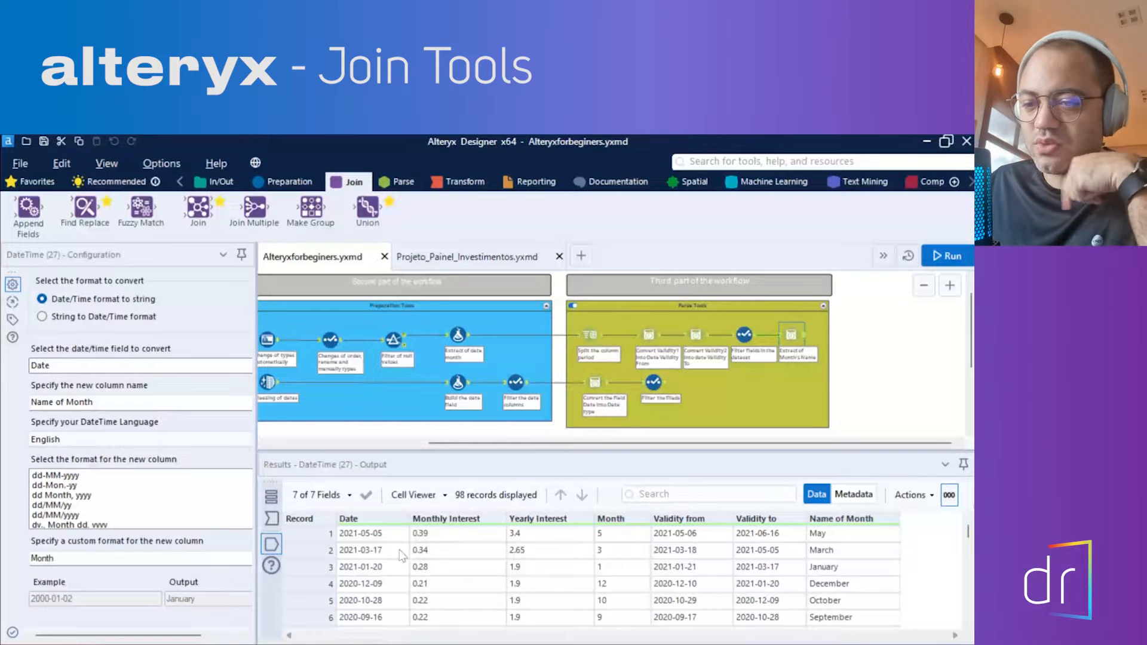
# Read through the Extract of Month's Name records and the output of the lower branch's final Select tool.
pyautogui.scroll(-6, 385, 550)
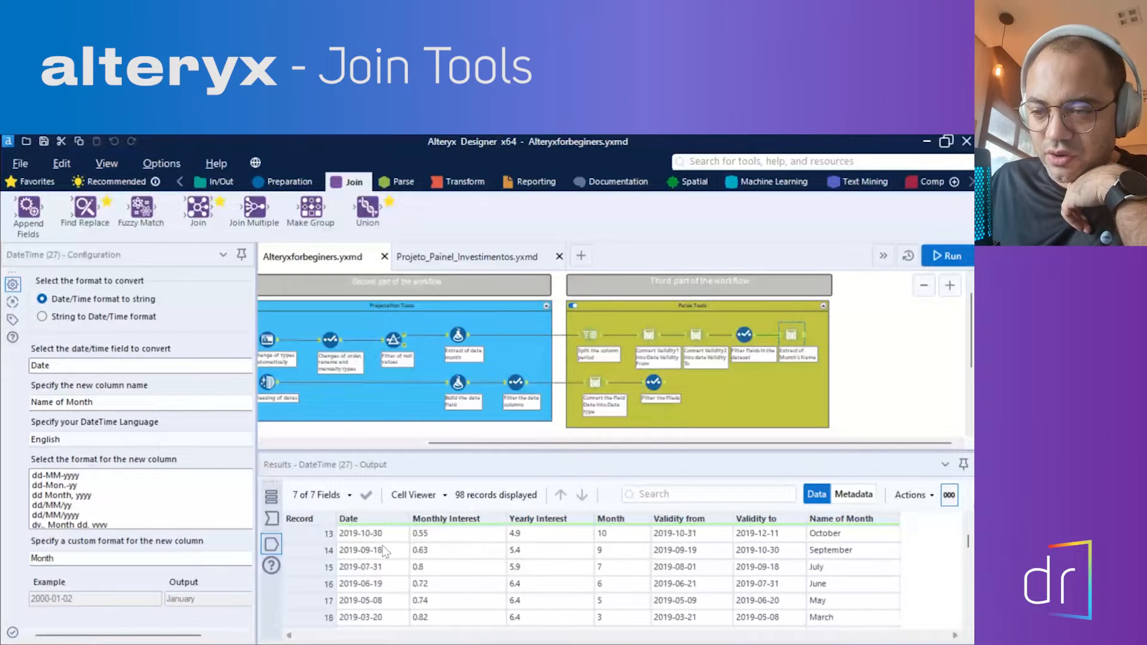
pyautogui.scroll(-14, 382, 546)
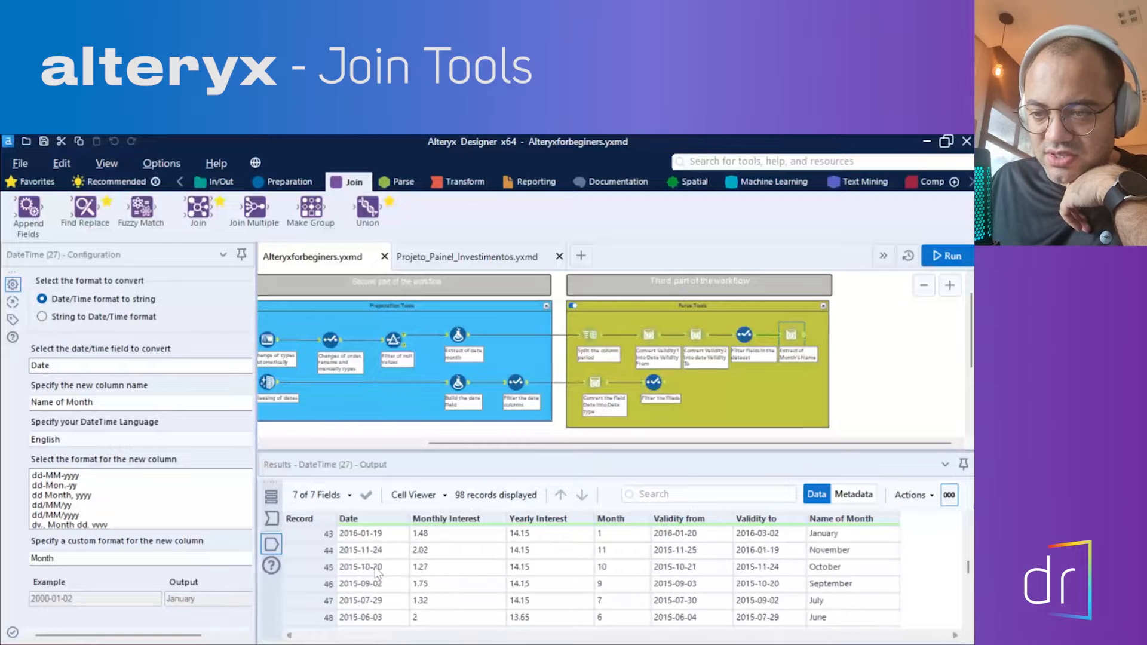
pyautogui.scroll(-11, 374, 565)
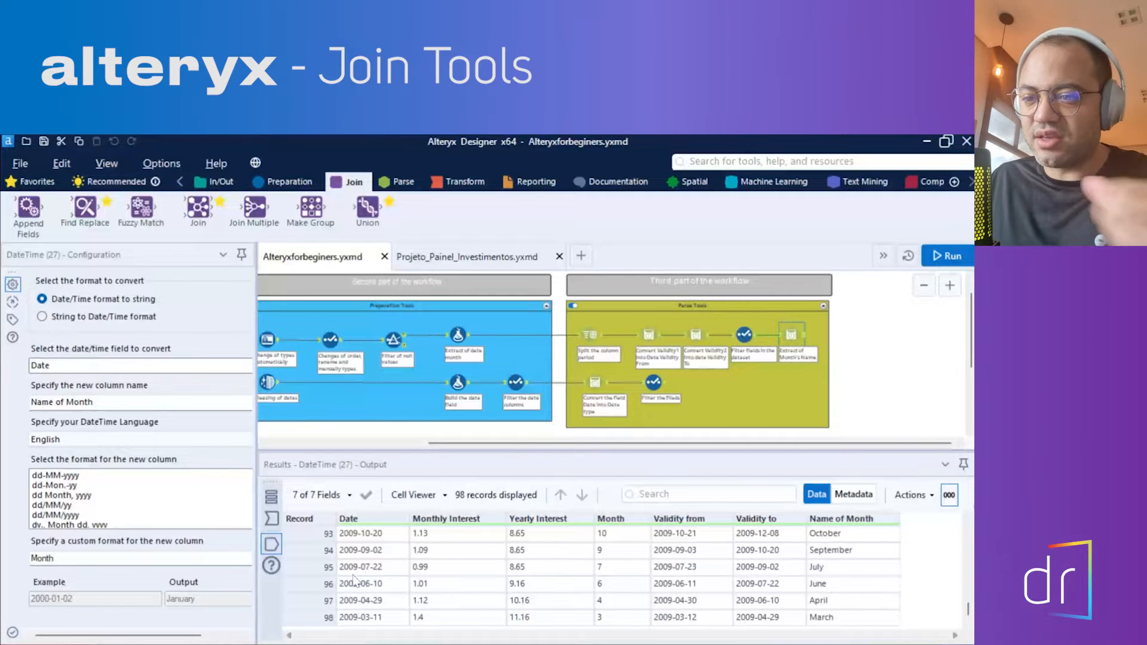
pyautogui.scroll(20, 360, 577)
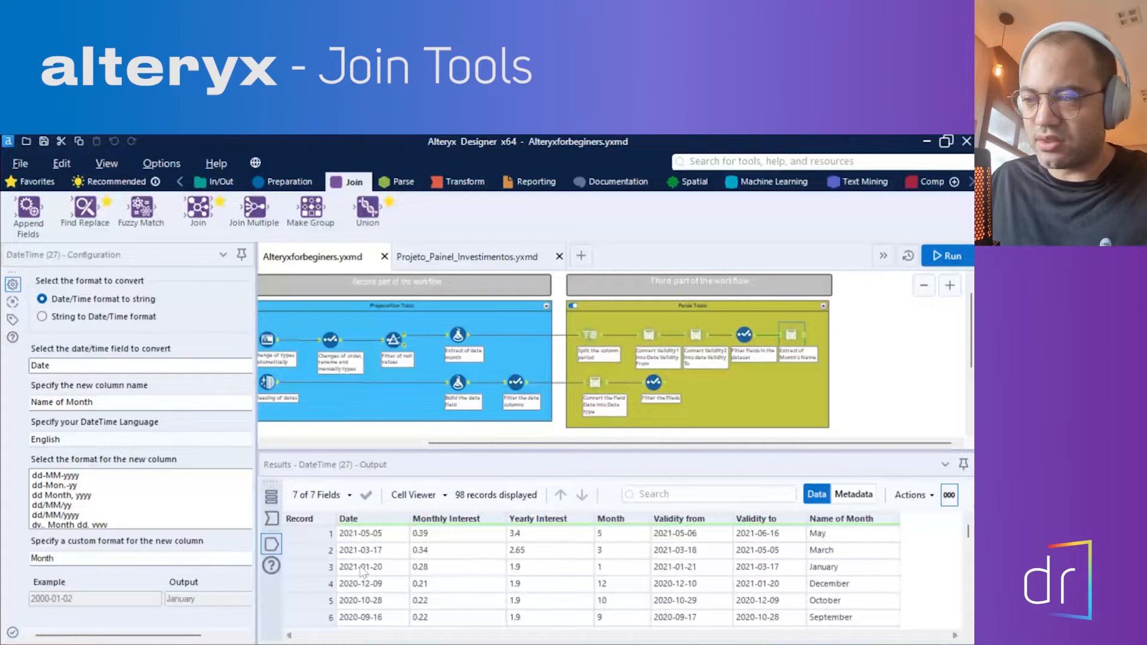
pyautogui.click(663, 389)
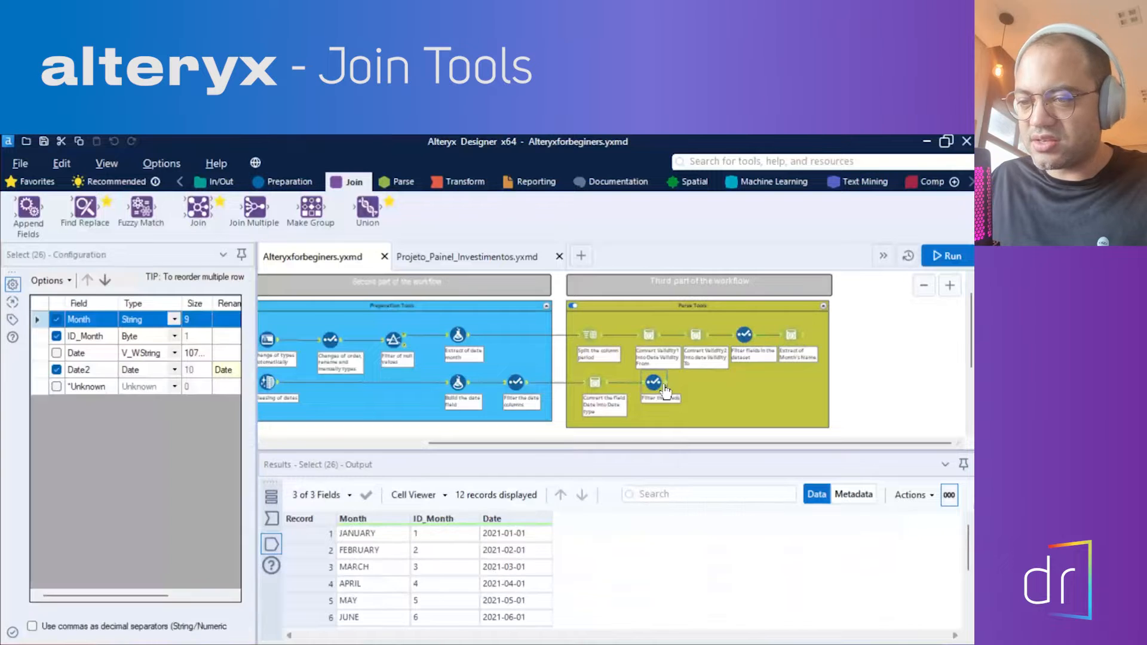
pyautogui.scroll(-2, 506, 564)
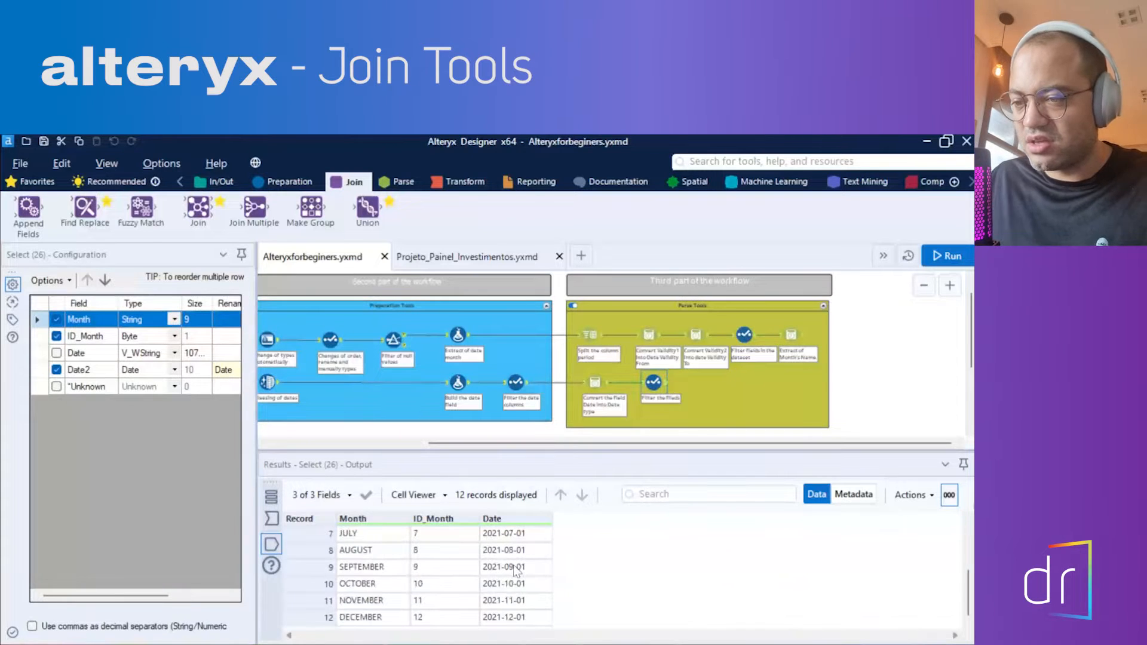
pyautogui.scroll(2, 510, 568)
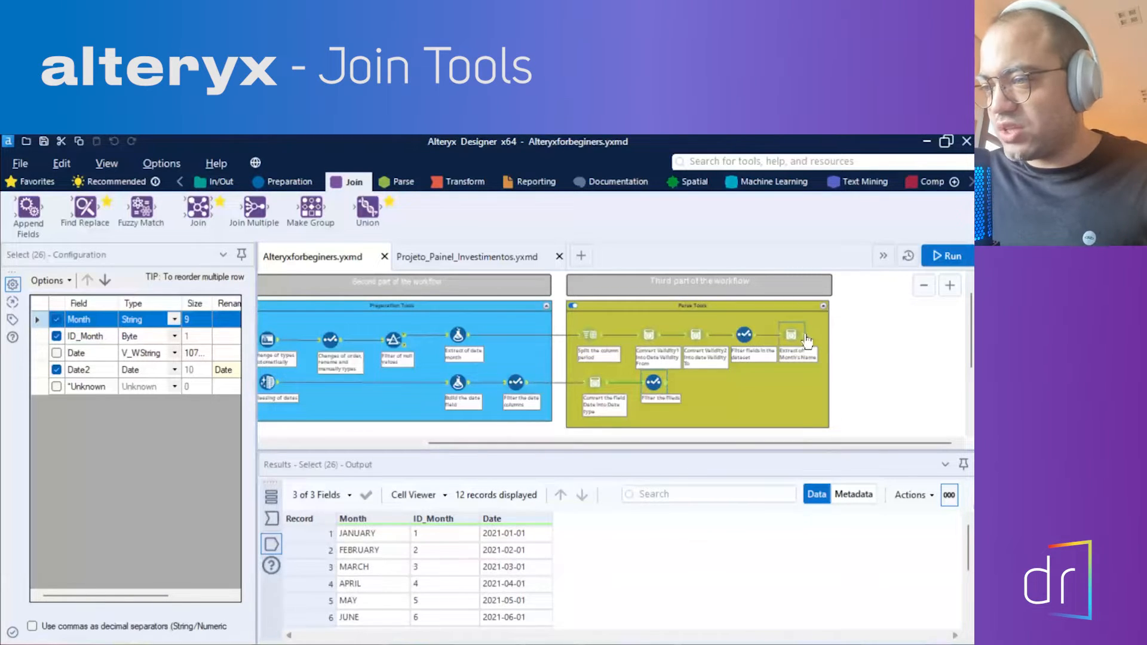
# Add a Filter tool outside the Parse Tools container and connect the Extract of Month's Name output to it.
pyautogui.click(806, 341)
pyautogui.click(803, 335)
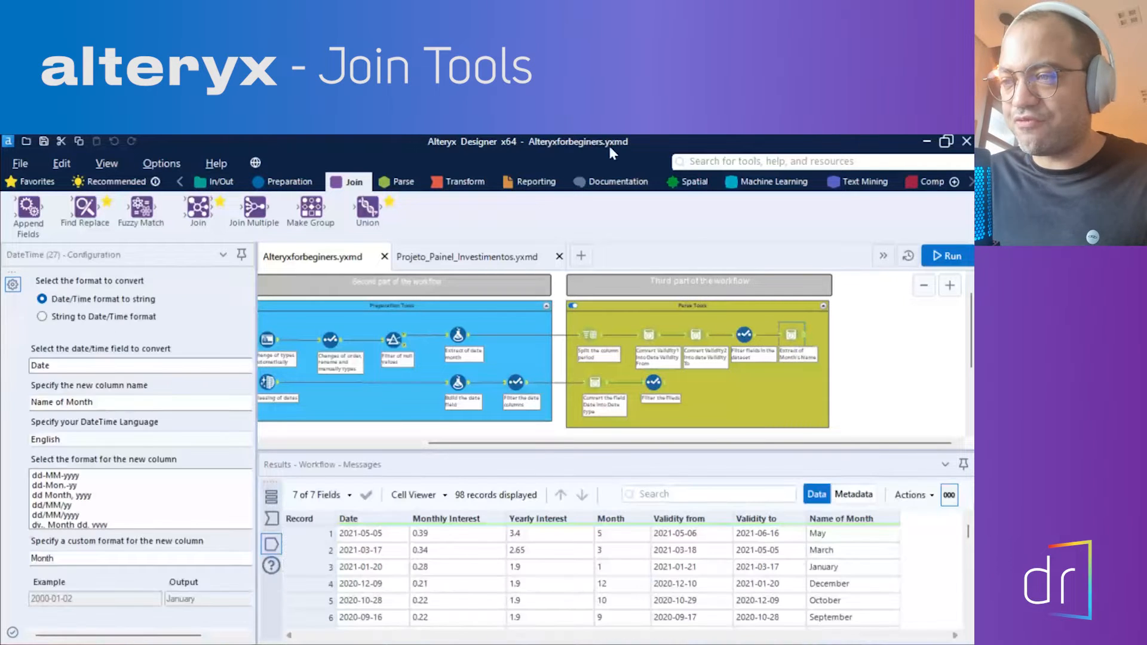
pyautogui.click(273, 188)
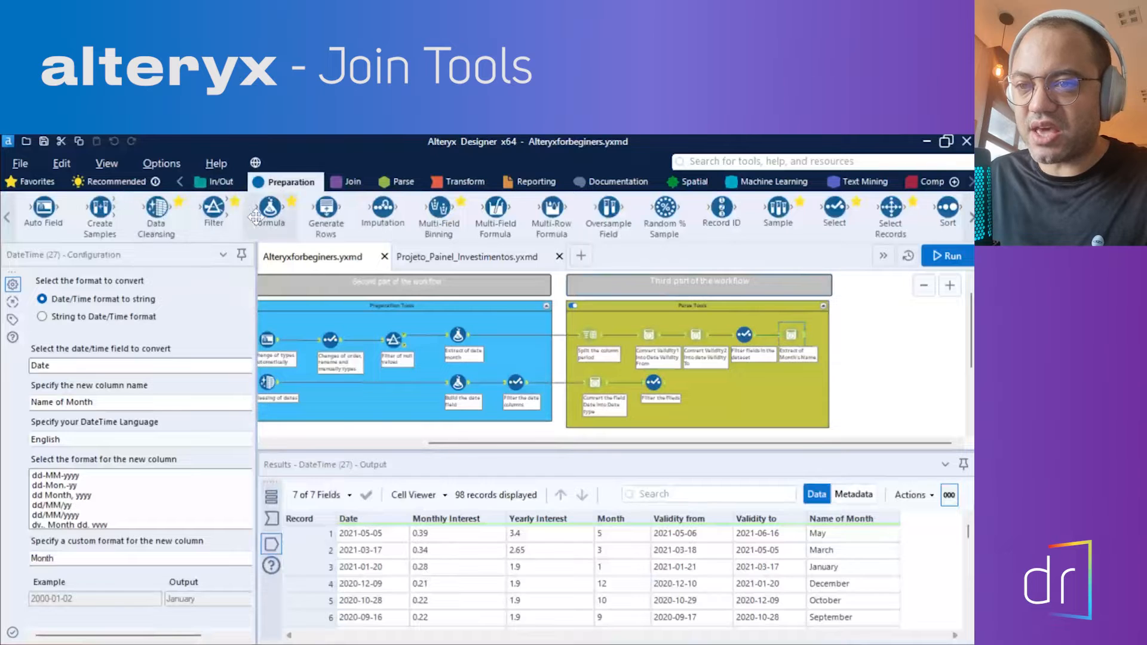
pyautogui.moveTo(217, 209); pyautogui.dragTo(855, 335)
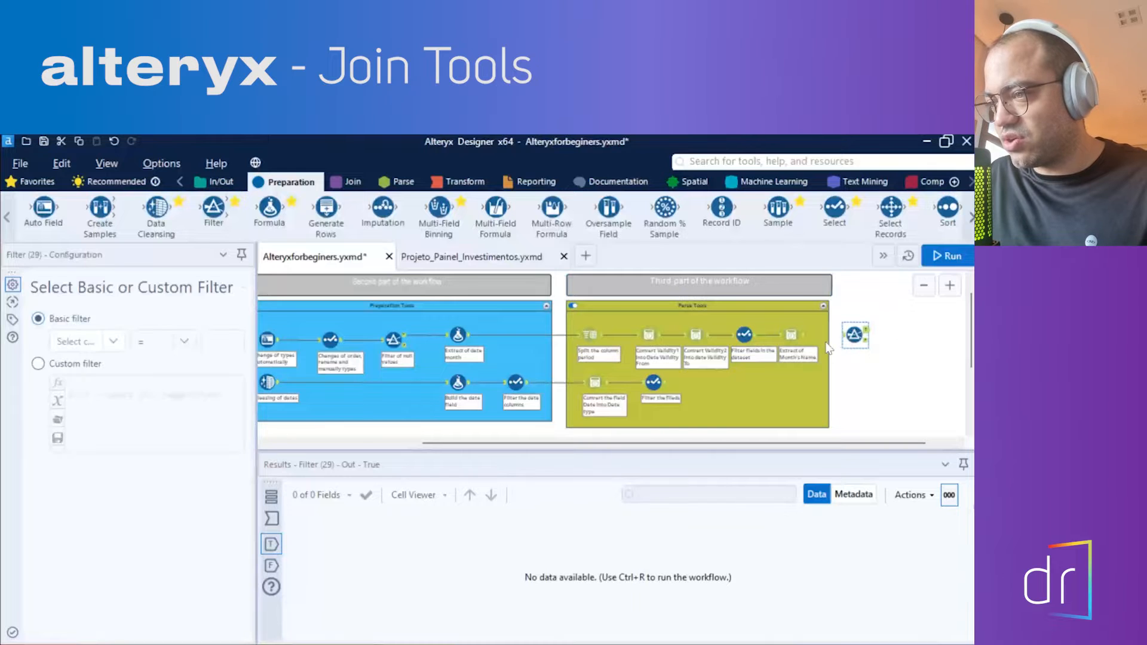
pyautogui.moveTo(807, 344); pyautogui.dragTo(847, 345)
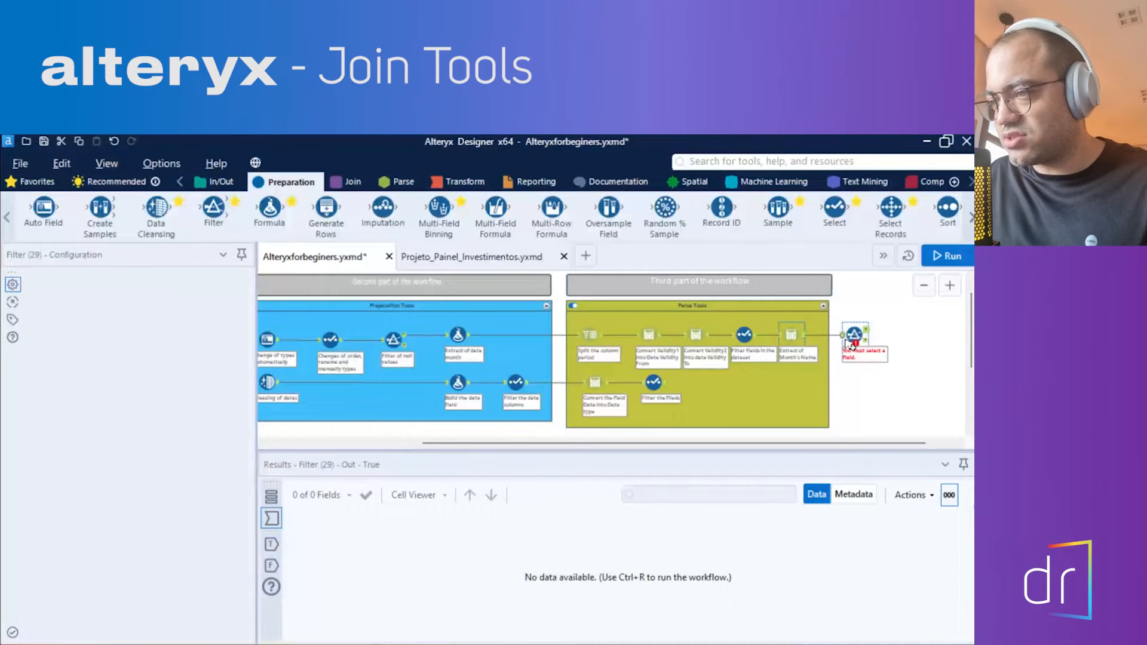
# Configure the new Filter as a basic filter on the Date column with the > operator.
pyautogui.click(850, 339)
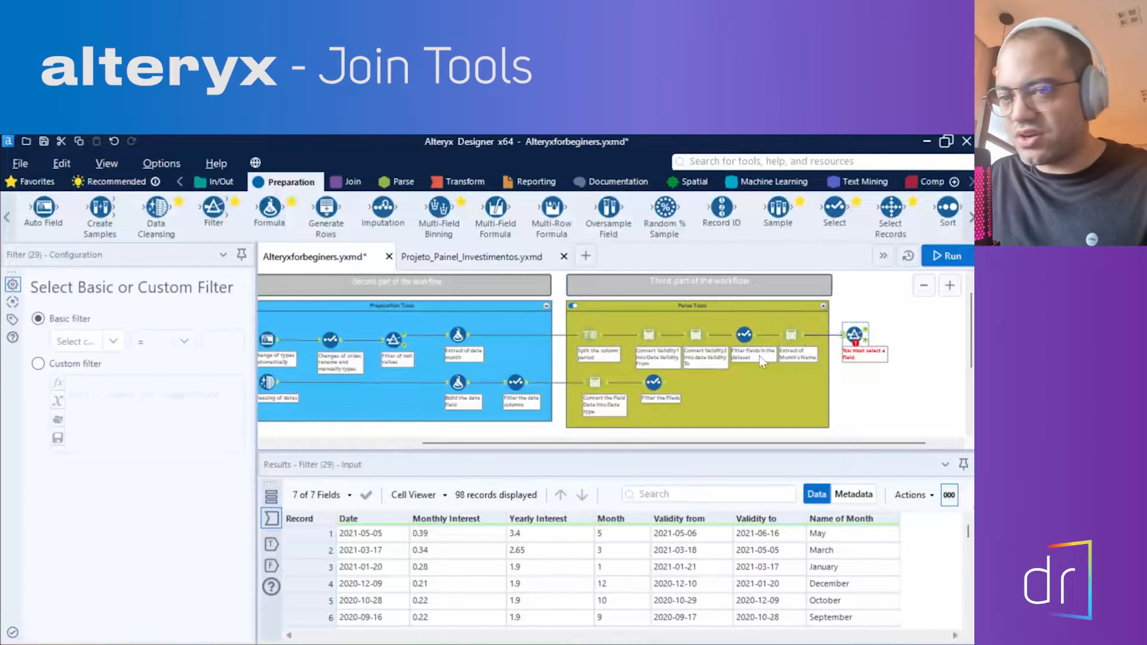
pyautogui.moveTo(257, 354); pyautogui.dragTo(408, 353)
pyautogui.click(119, 344)
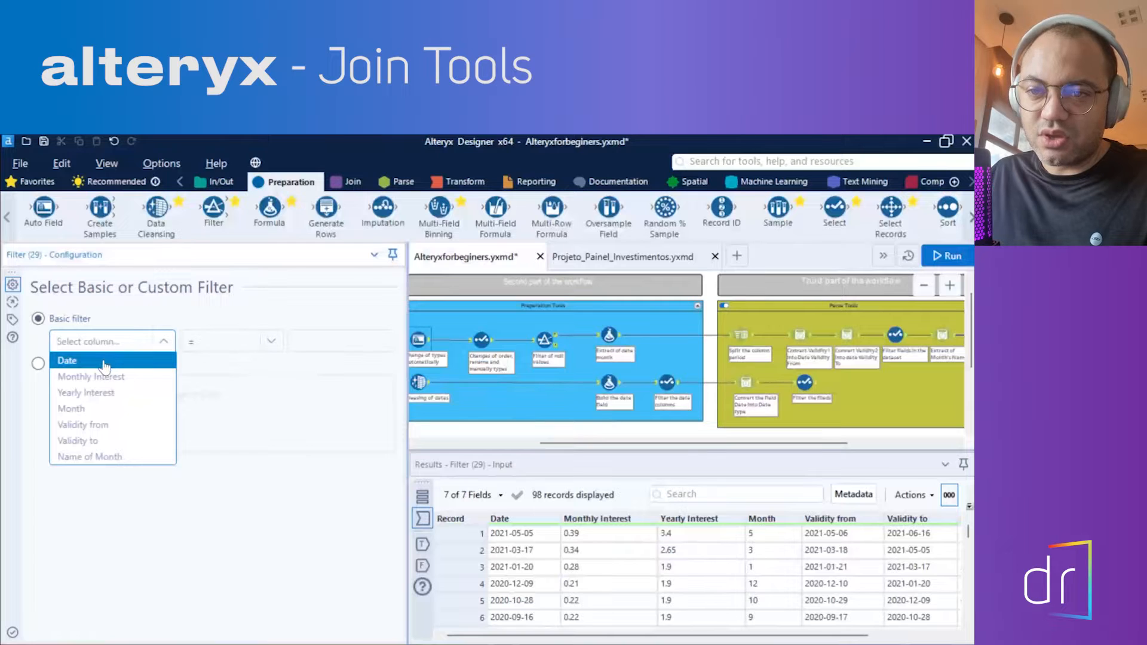
pyautogui.click(104, 362)
pyautogui.click(226, 349)
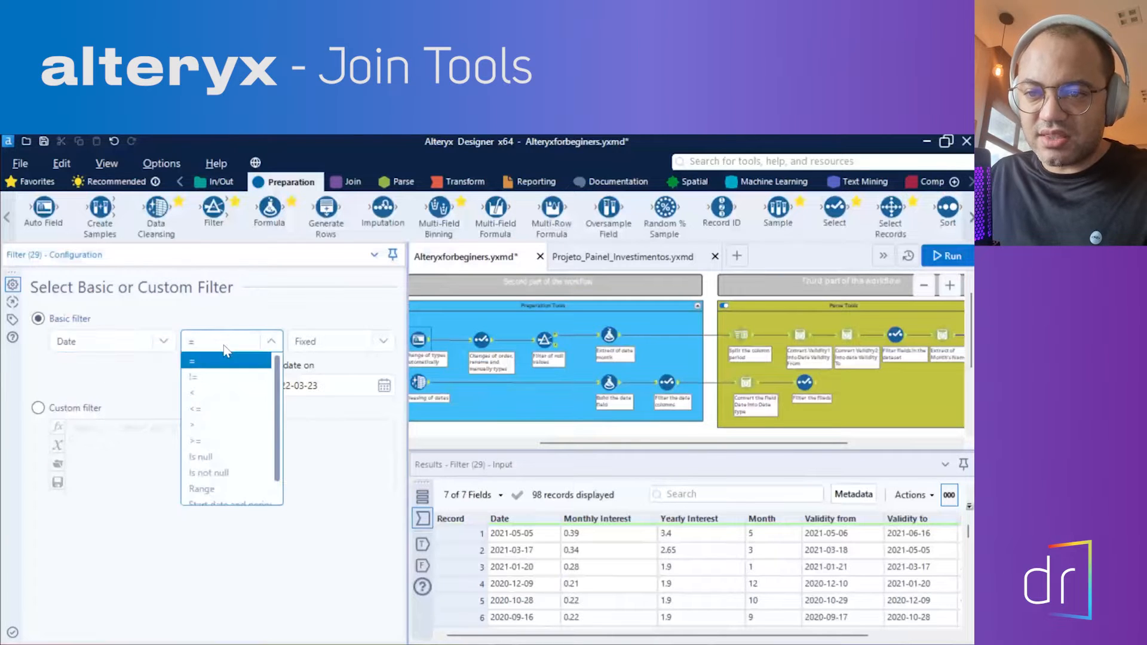
pyautogui.click(193, 425)
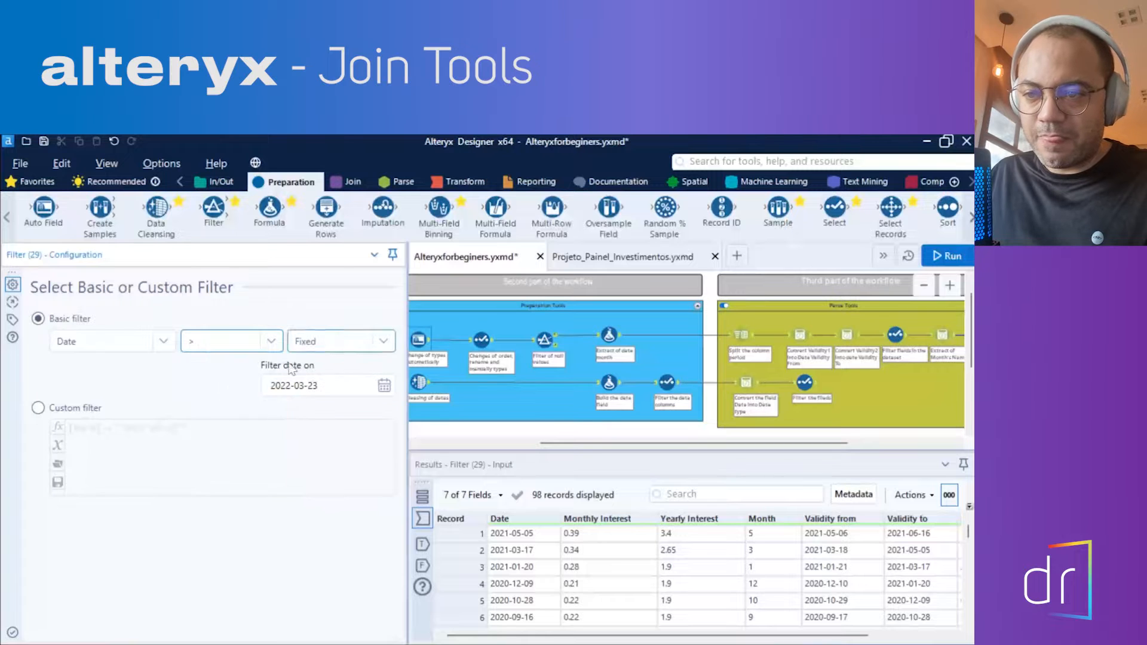
# Set the Filter's fixed comparison date to 2020-12-31.
pyautogui.click(308, 386)
pyautogui.click(224, 414)
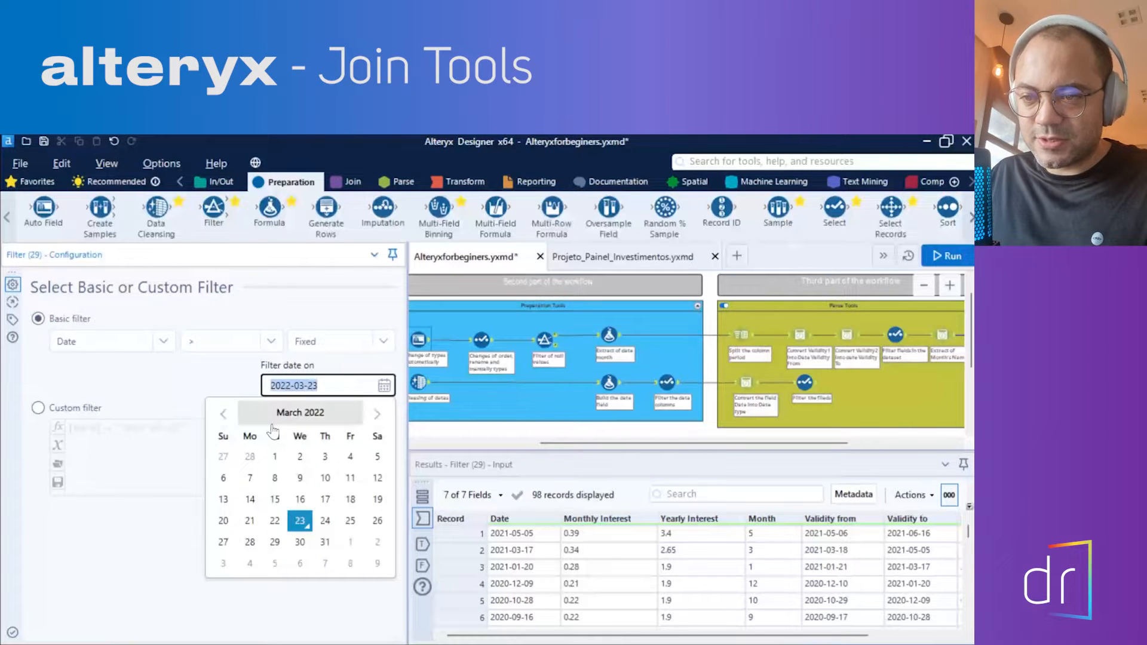
pyautogui.click(224, 414)
pyautogui.click(224, 414)
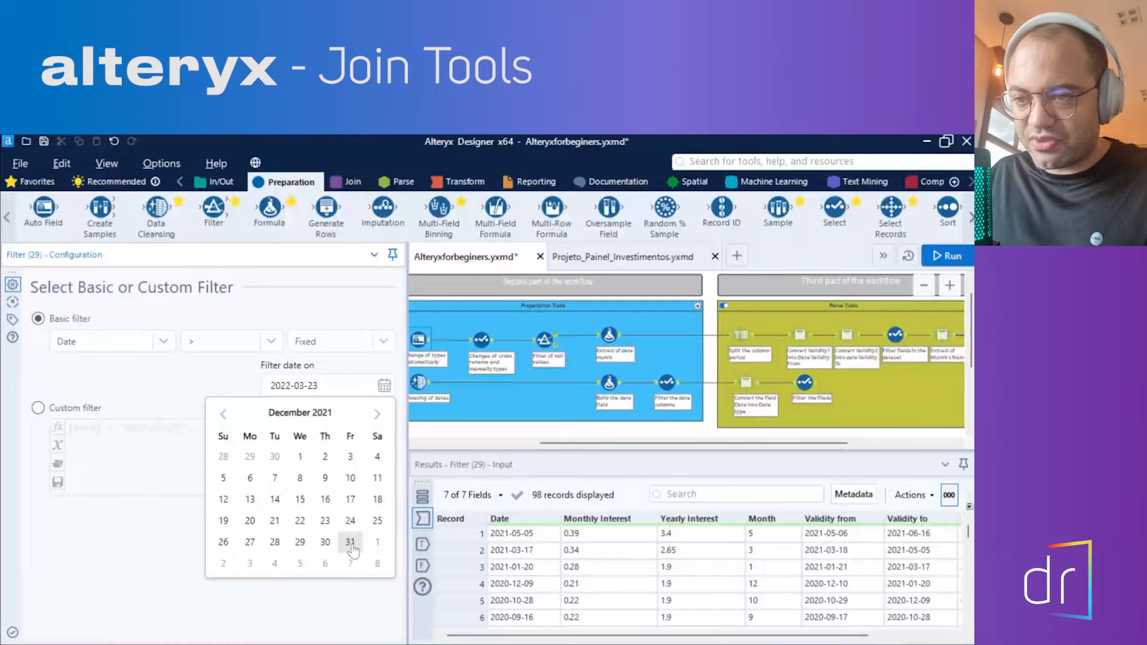
pyautogui.click(224, 414)
pyautogui.click(224, 413)
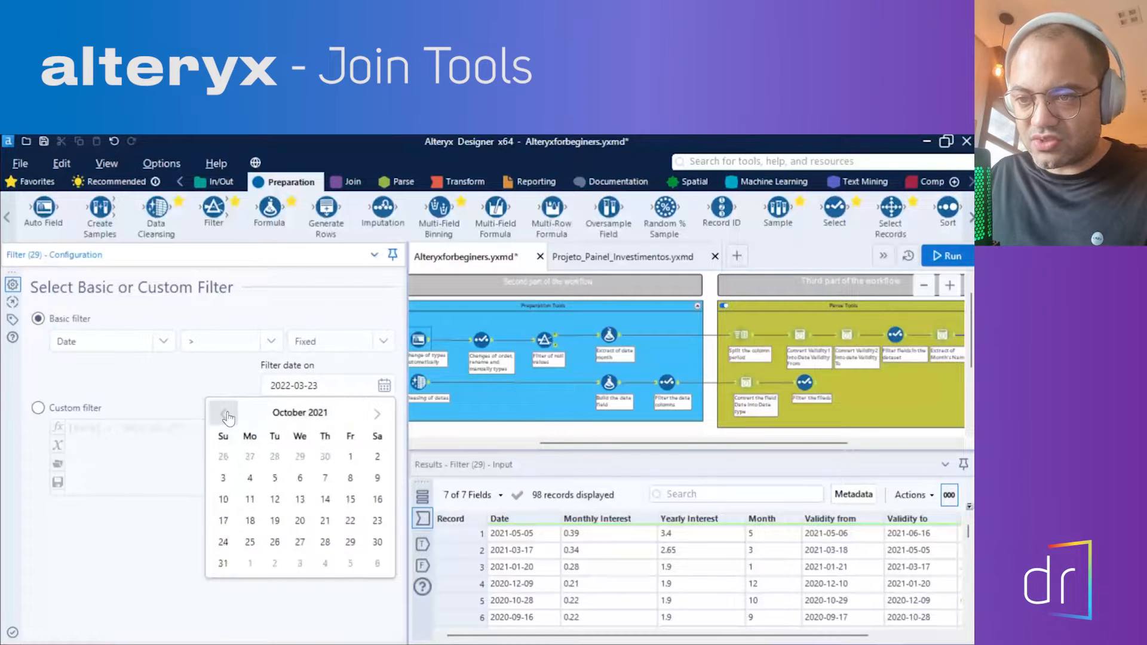
pyautogui.click(225, 414)
pyautogui.click(225, 414)
pyautogui.click(225, 414)
pyautogui.click(225, 414)
pyautogui.click(225, 414)
pyautogui.click(224, 413)
pyautogui.click(225, 414)
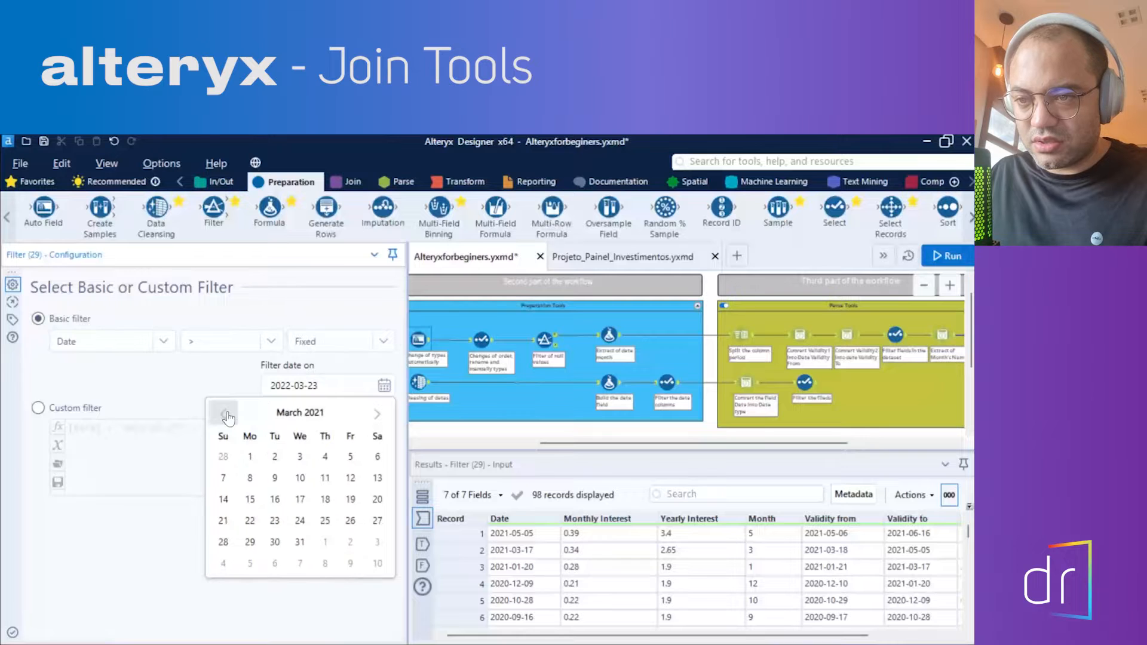
pyautogui.click(224, 414)
pyautogui.click(225, 414)
pyautogui.click(225, 414)
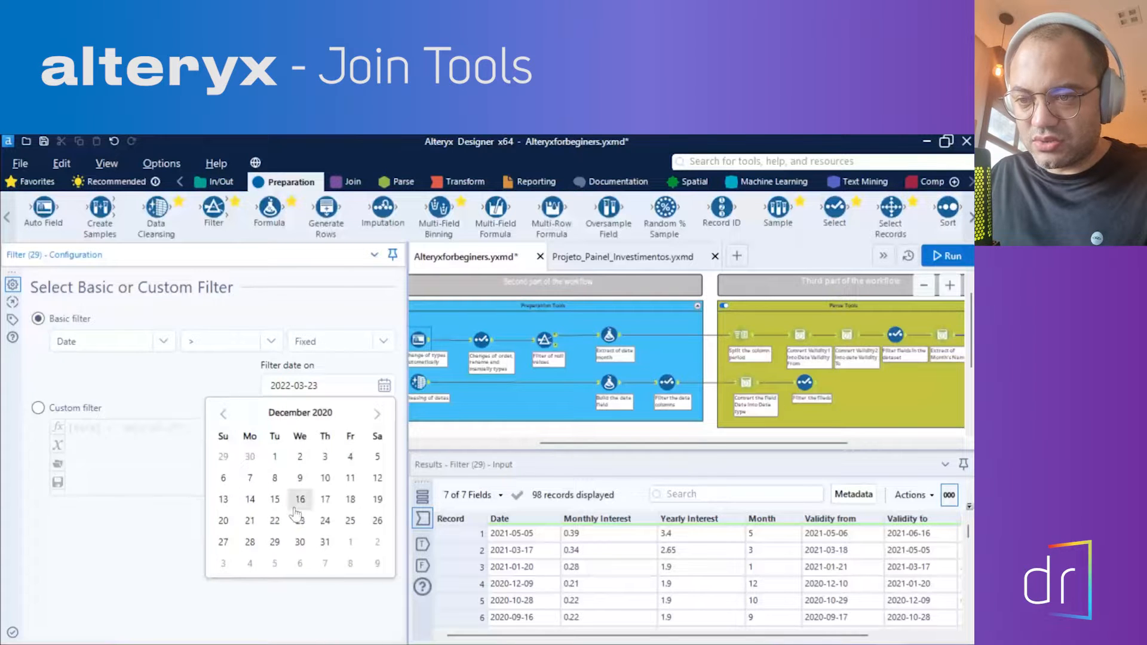
pyautogui.click(326, 542)
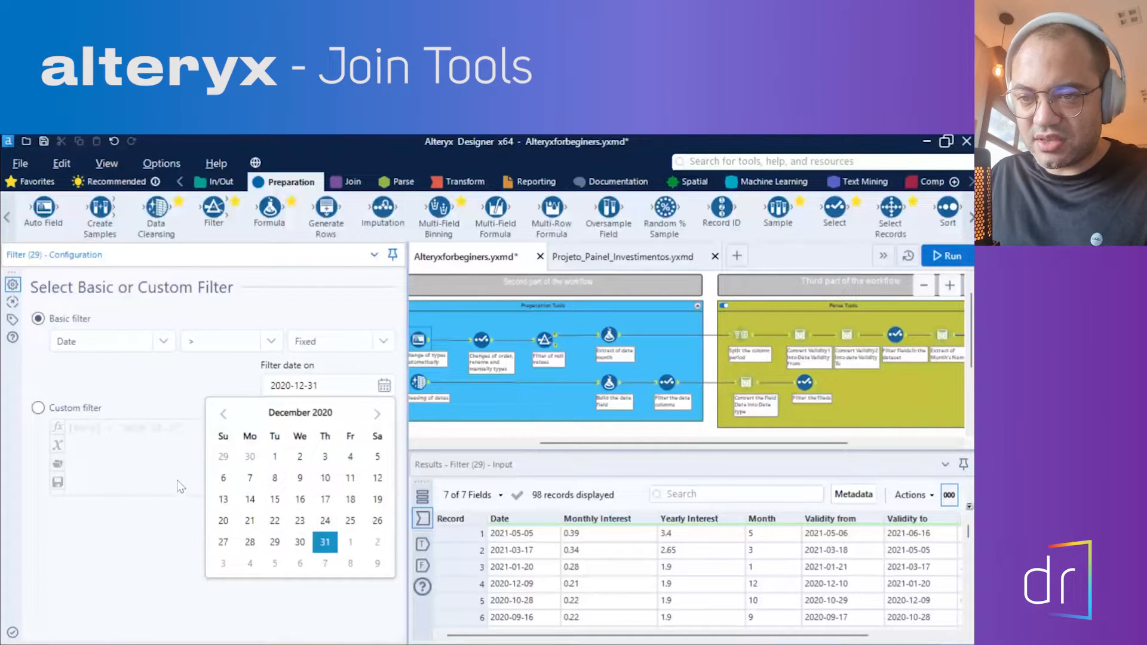
pyautogui.click(165, 519)
pyautogui.click(319, 386)
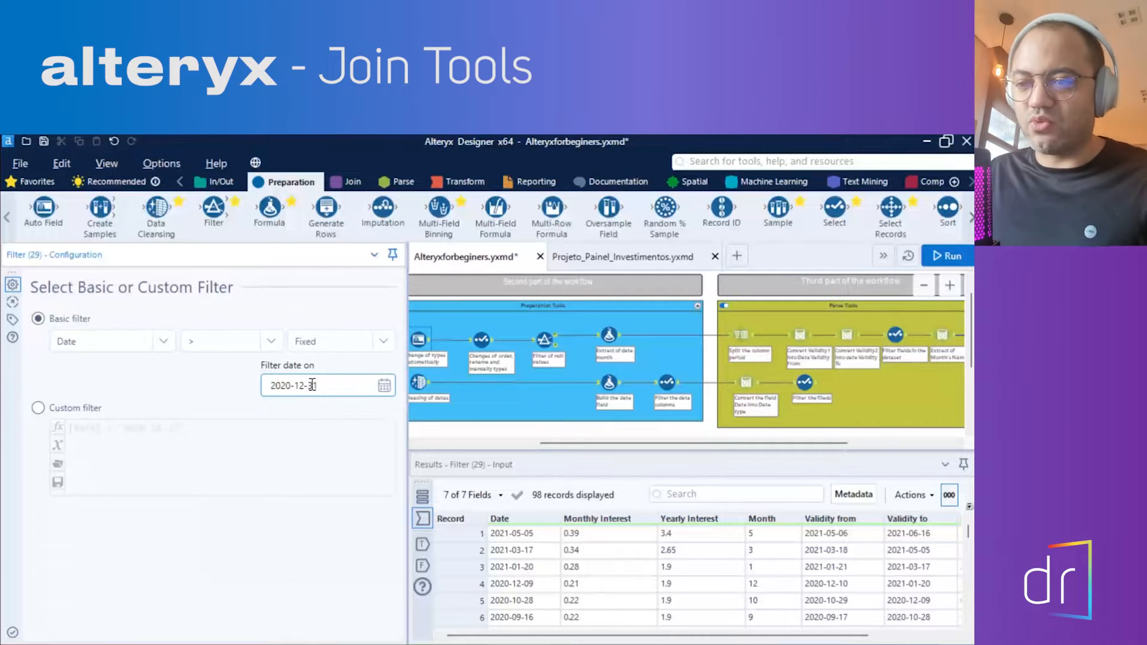
# Run the workflow with the new date Filter at the end of the upper branch.
pyautogui.moveTo(781, 444); pyautogui.dragTo(891, 439)
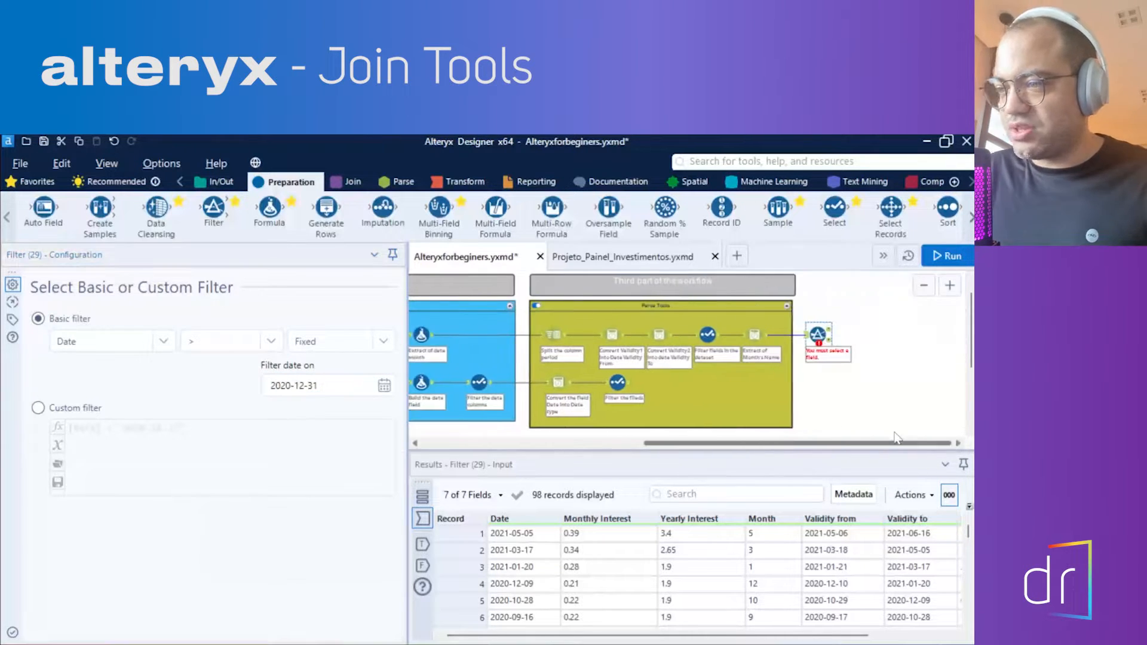
pyautogui.scroll(3, 857, 384)
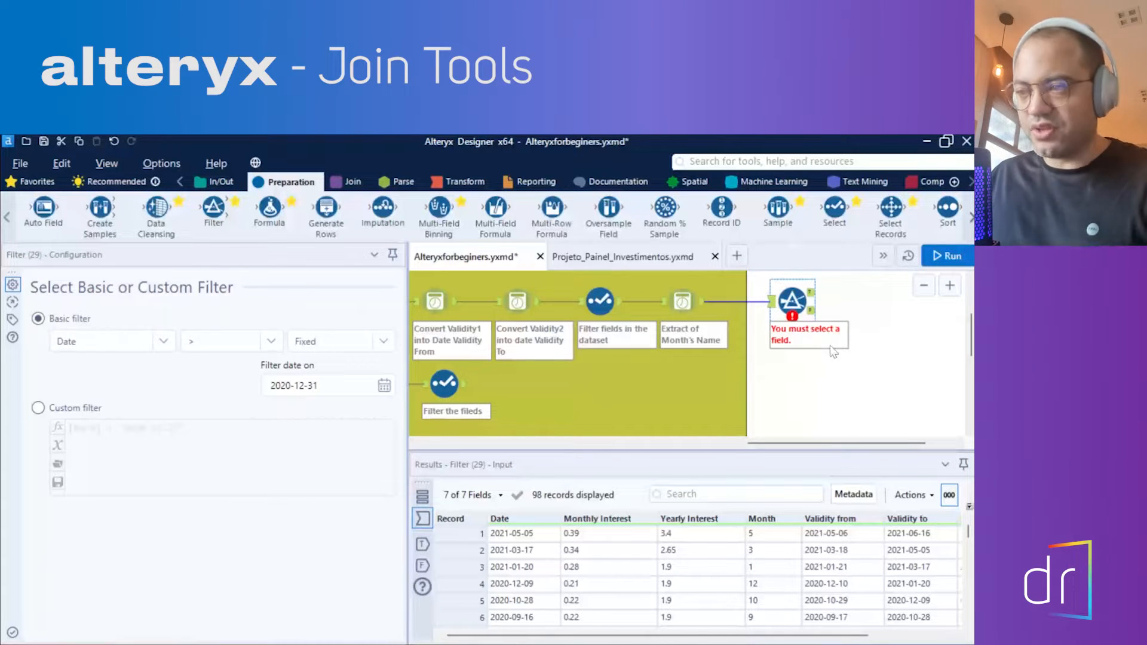
pyautogui.scroll(1, 801, 425)
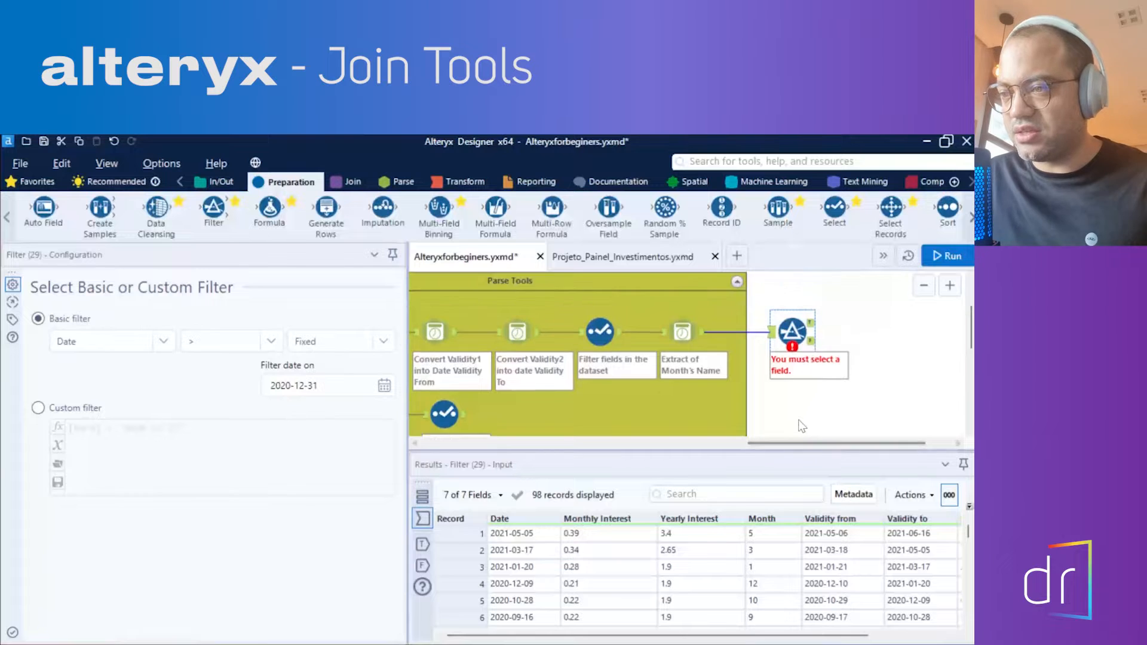
pyautogui.scroll(-2, 802, 425)
pyautogui.scroll(1, 801, 425)
pyautogui.scroll(-2, 801, 425)
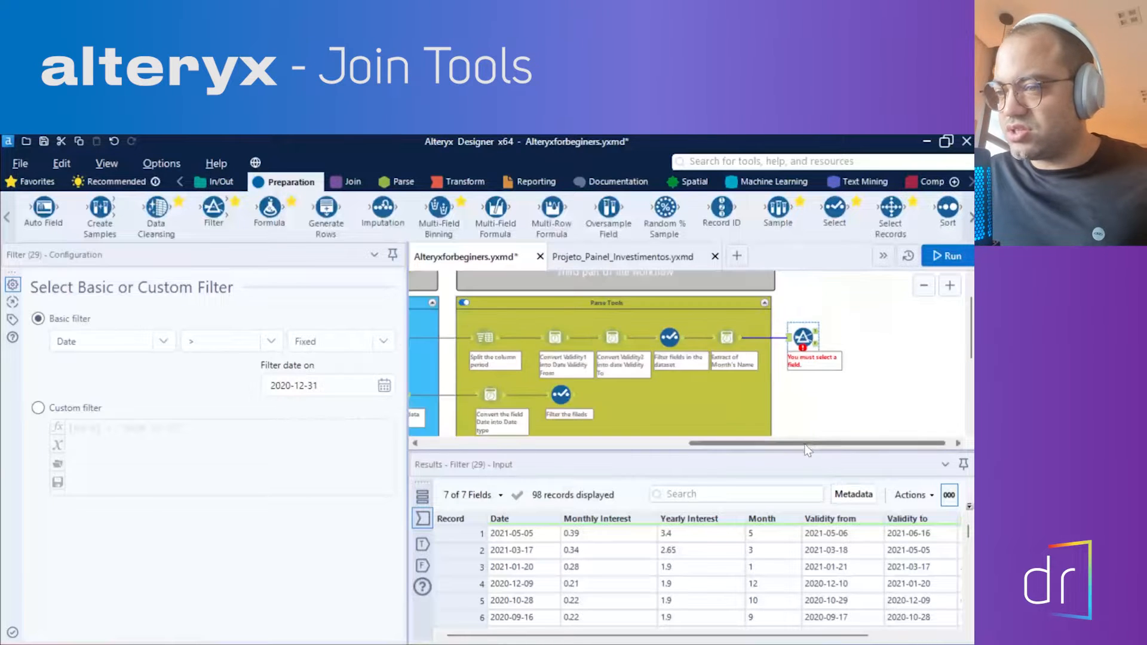
pyautogui.moveTo(809, 444); pyautogui.dragTo(568, 445)
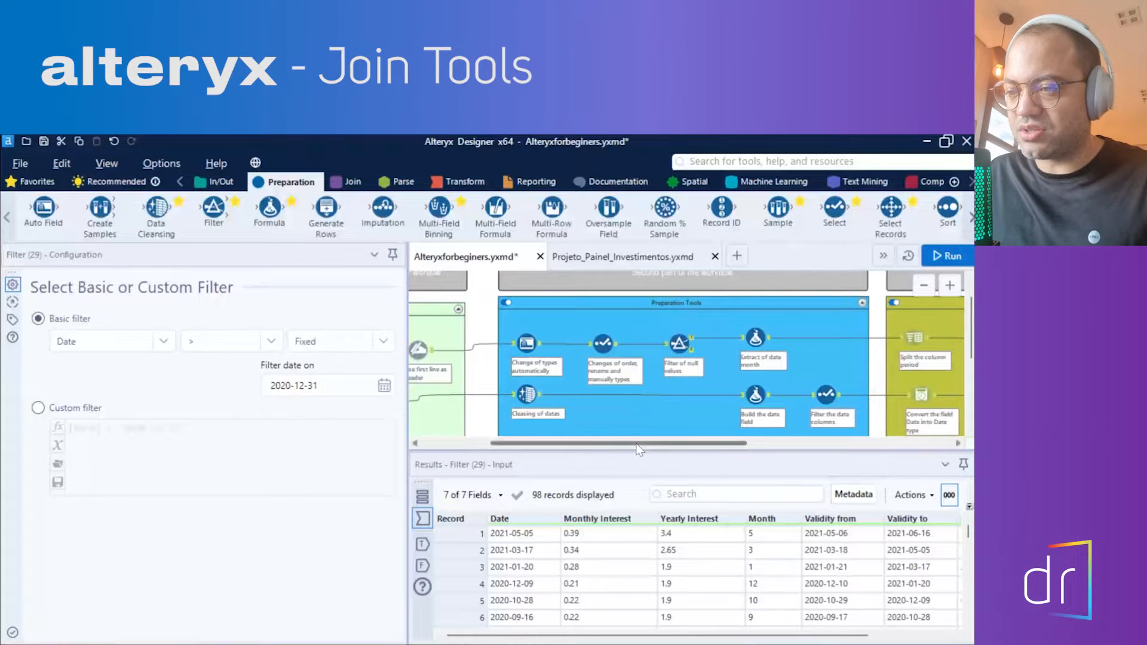
pyautogui.moveTo(639, 449); pyautogui.dragTo(844, 447)
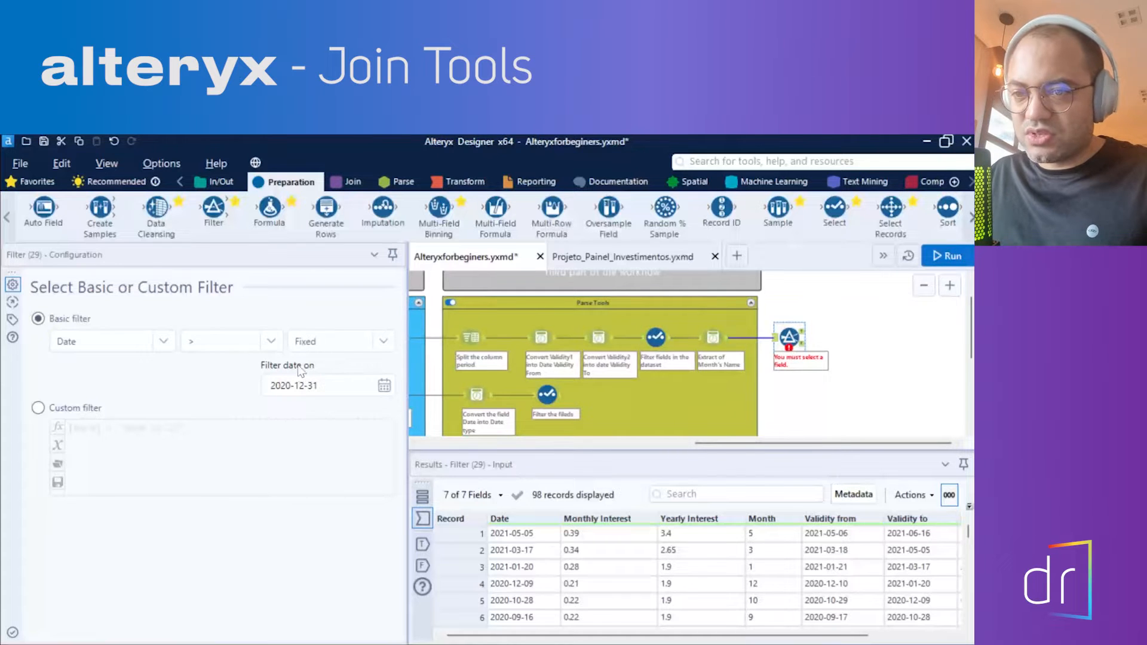
pyautogui.click(949, 256)
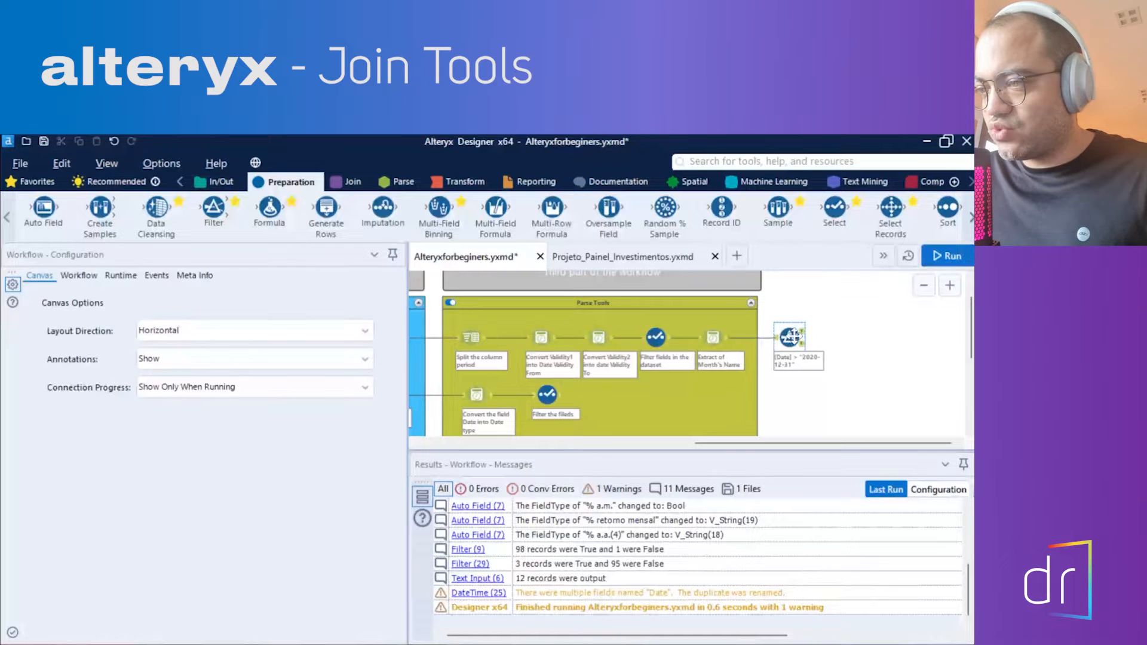
# Examine the Monthly Interest and Yearly Interest columns in the date Filter's True output.
pyautogui.click(802, 339)
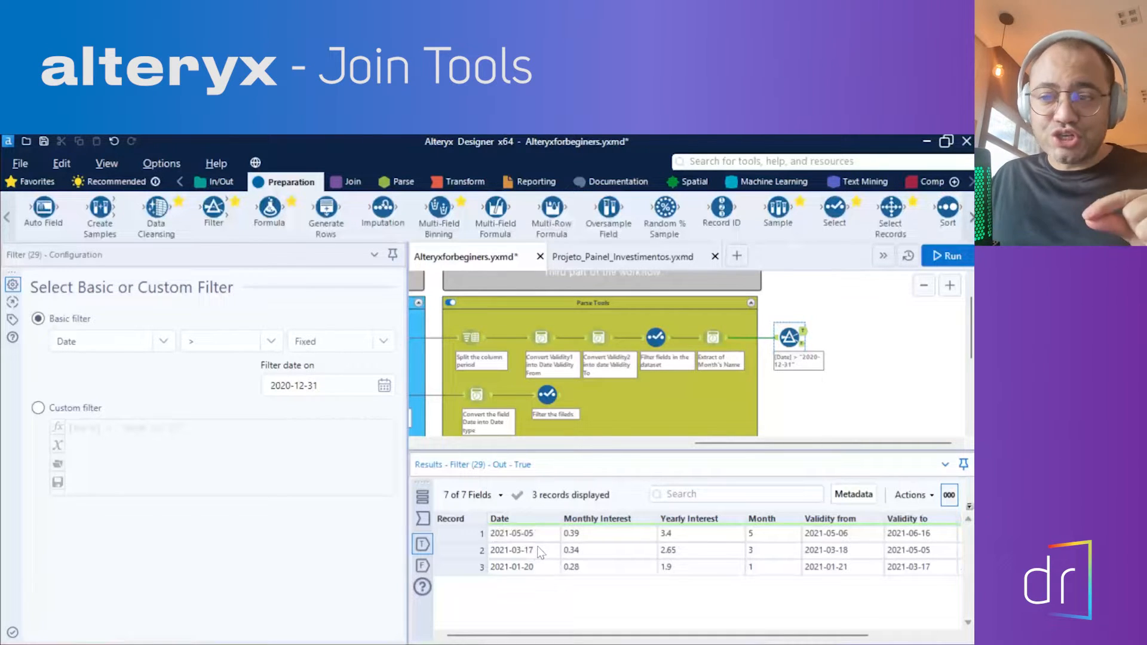
pyautogui.moveTo(584, 637); pyautogui.dragTo(665, 637)
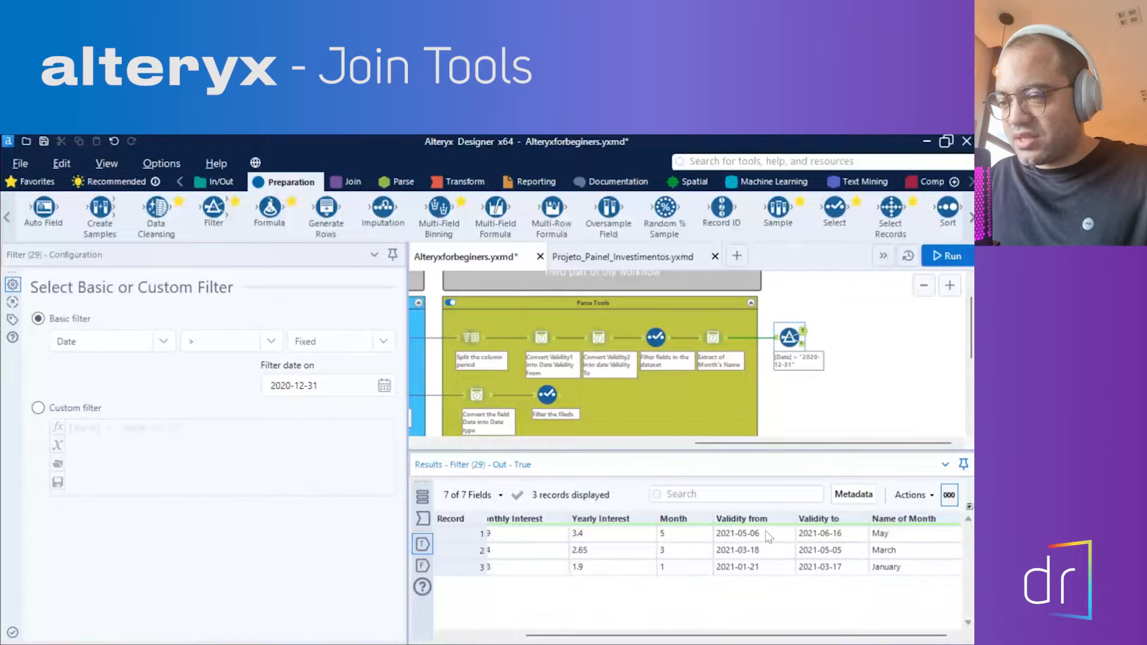
pyautogui.click(629, 535)
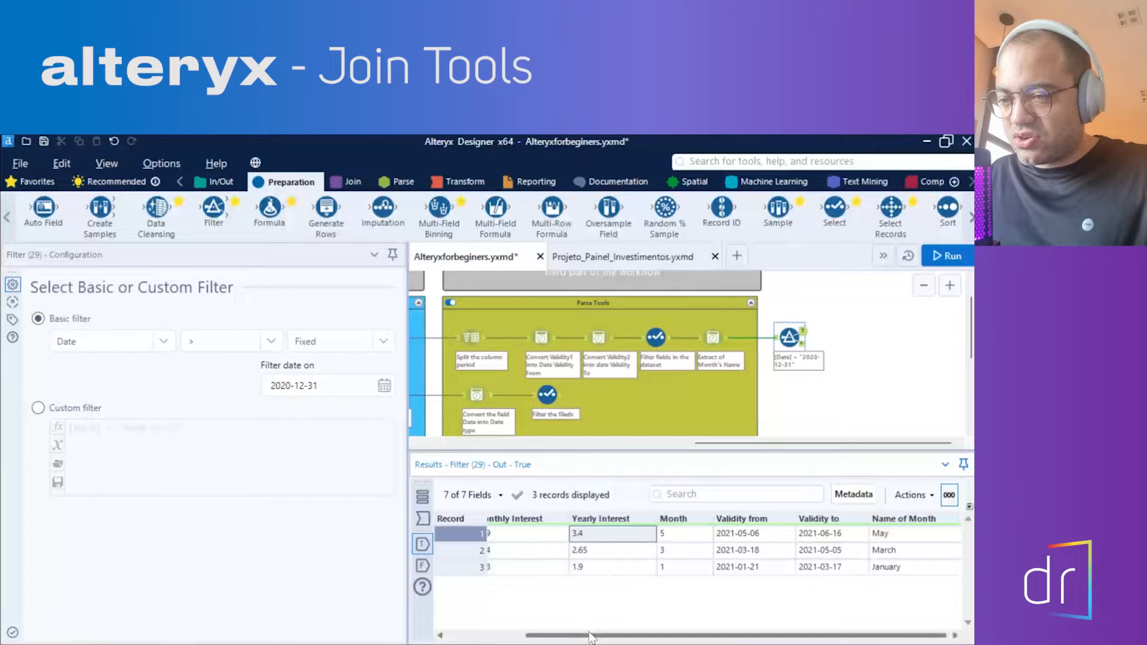
pyautogui.moveTo(591, 635); pyautogui.dragTo(573, 636)
pyautogui.click(568, 537)
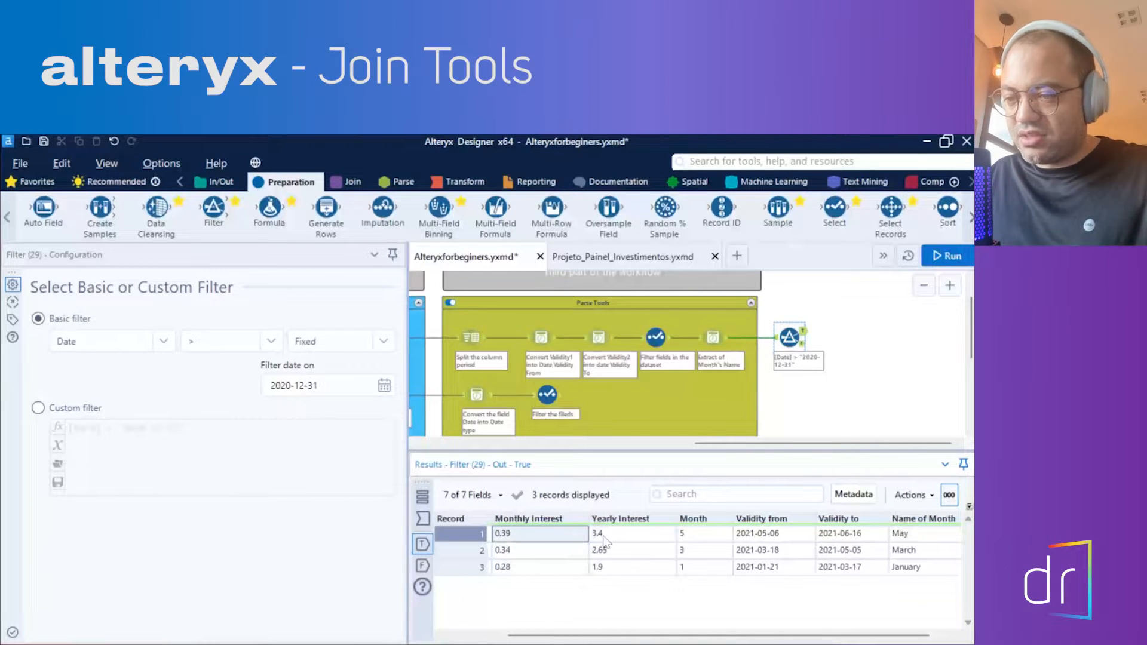
pyautogui.moveTo(646, 637); pyautogui.dragTo(665, 637)
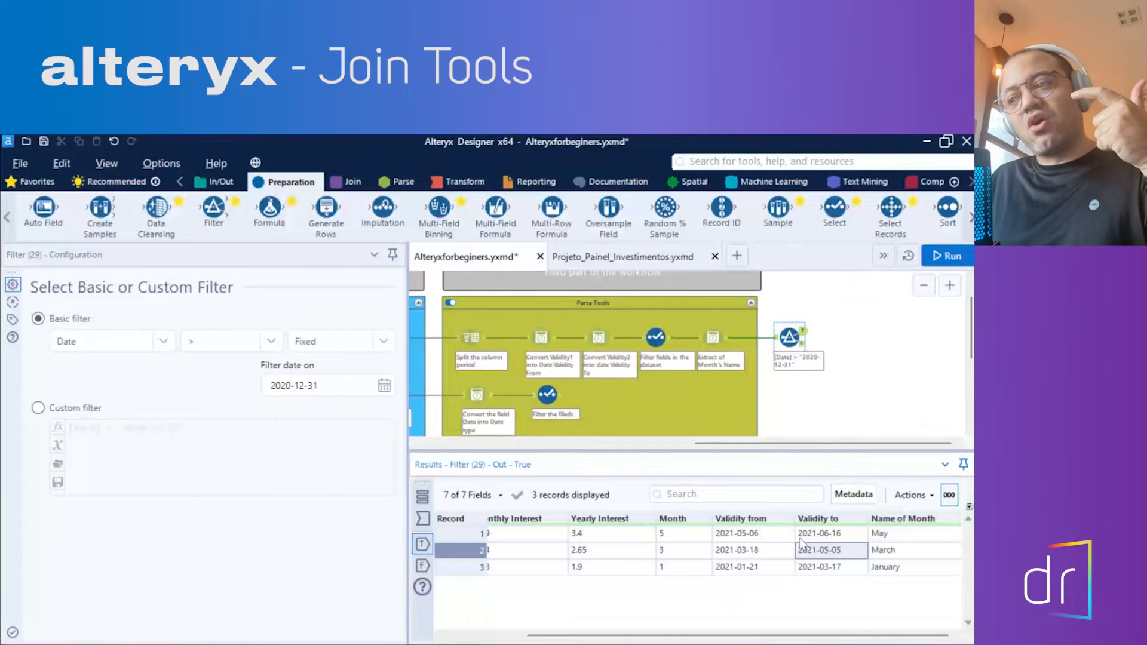
# Compare the Validity from and Validity to dates record by record in the Filter's True output.
pyautogui.click(881, 555)
pyautogui.click(753, 572)
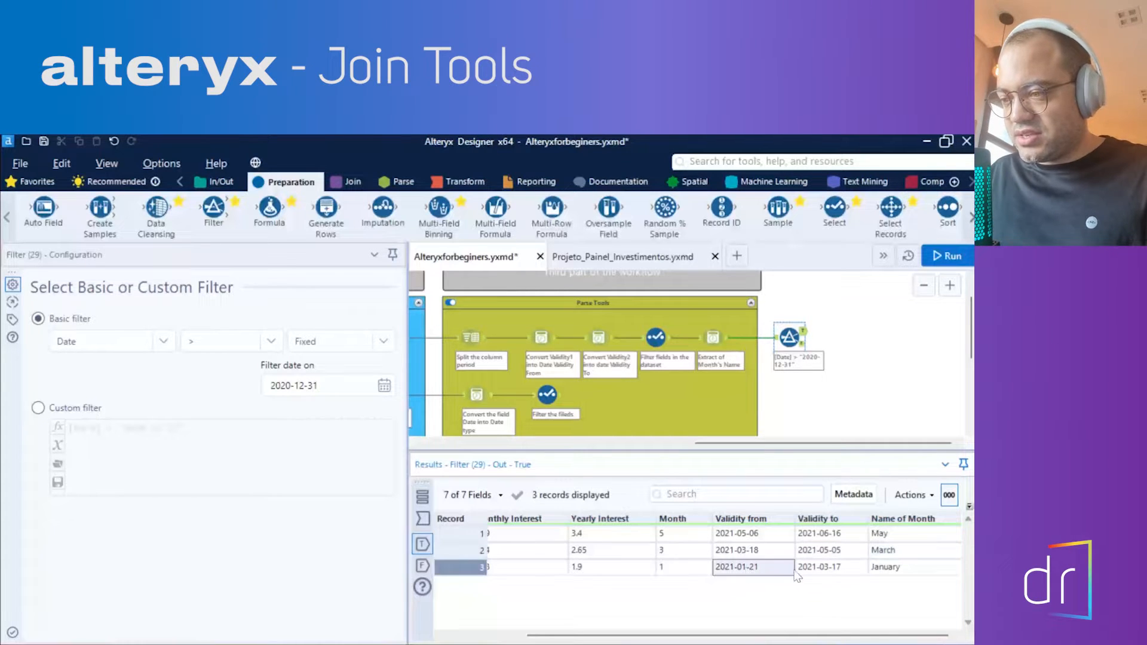
pyautogui.click(798, 574)
pyautogui.click(754, 572)
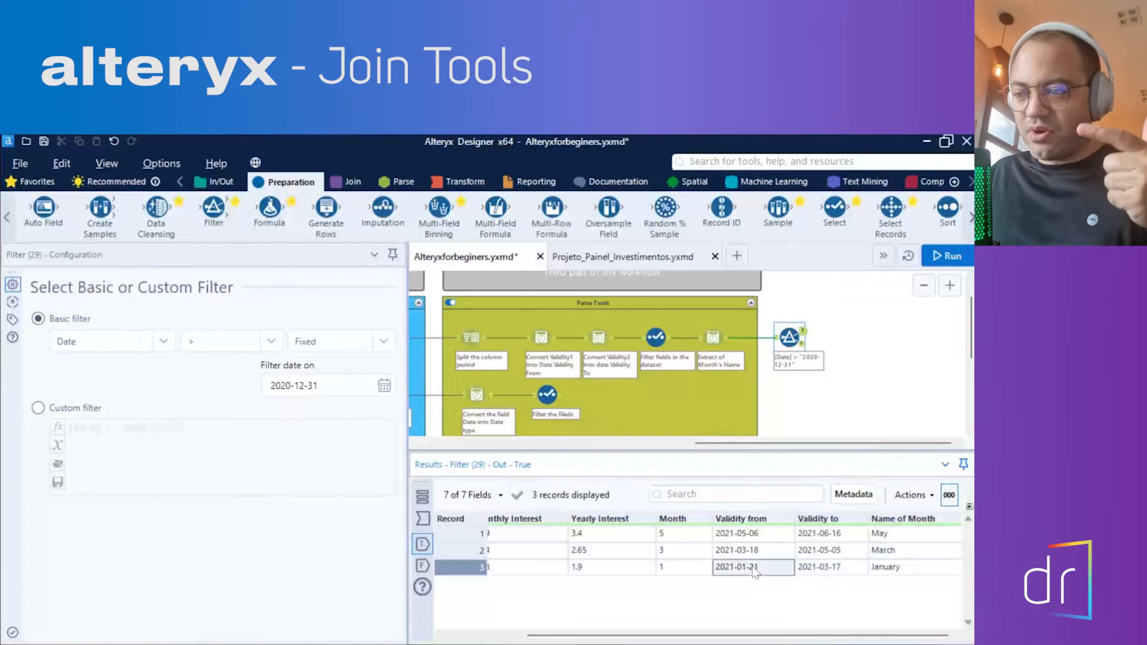
pyautogui.click(819, 570)
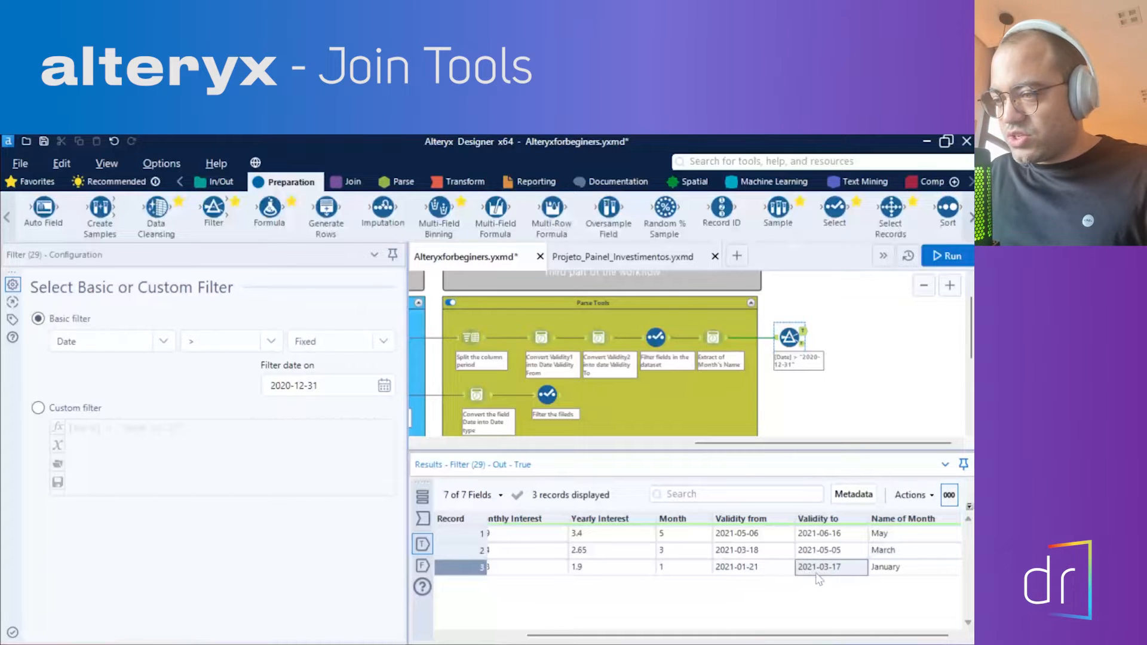
pyautogui.click(892, 570)
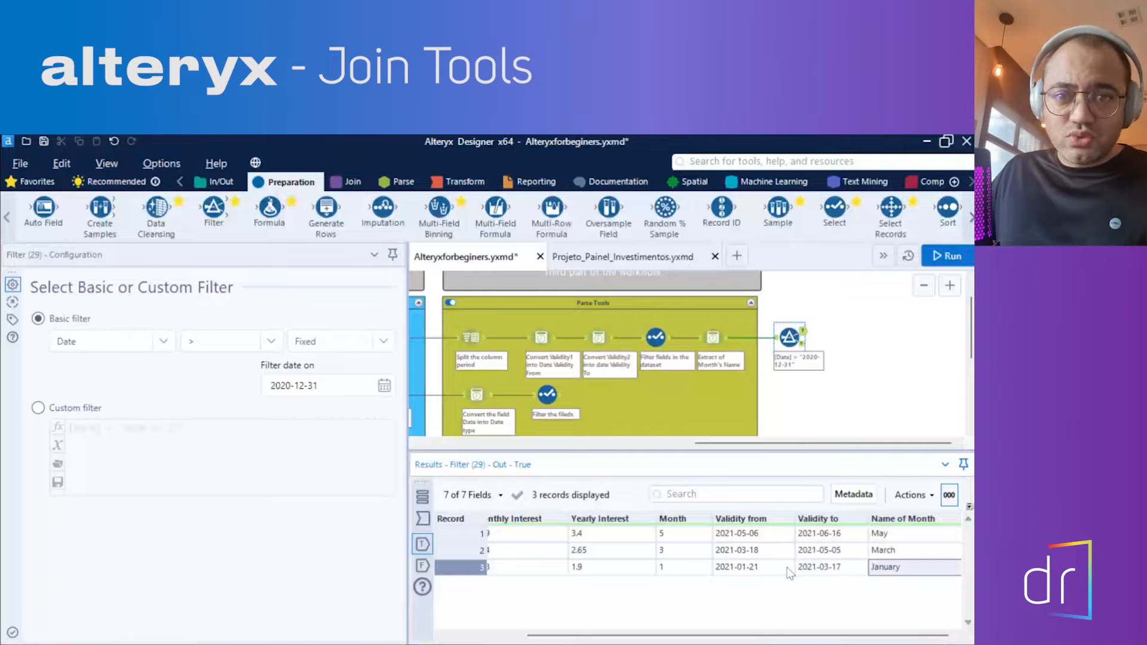
pyautogui.click(764, 540)
pyautogui.click(804, 539)
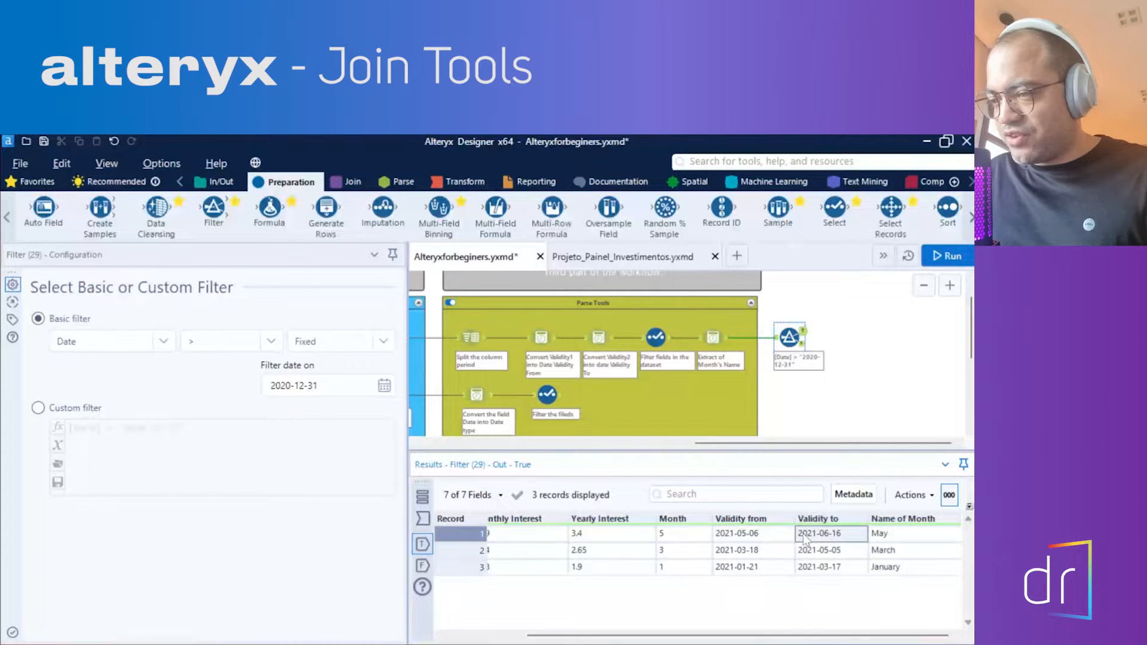
pyautogui.click(784, 553)
pyautogui.click(821, 554)
pyautogui.click(780, 568)
pyautogui.click(814, 567)
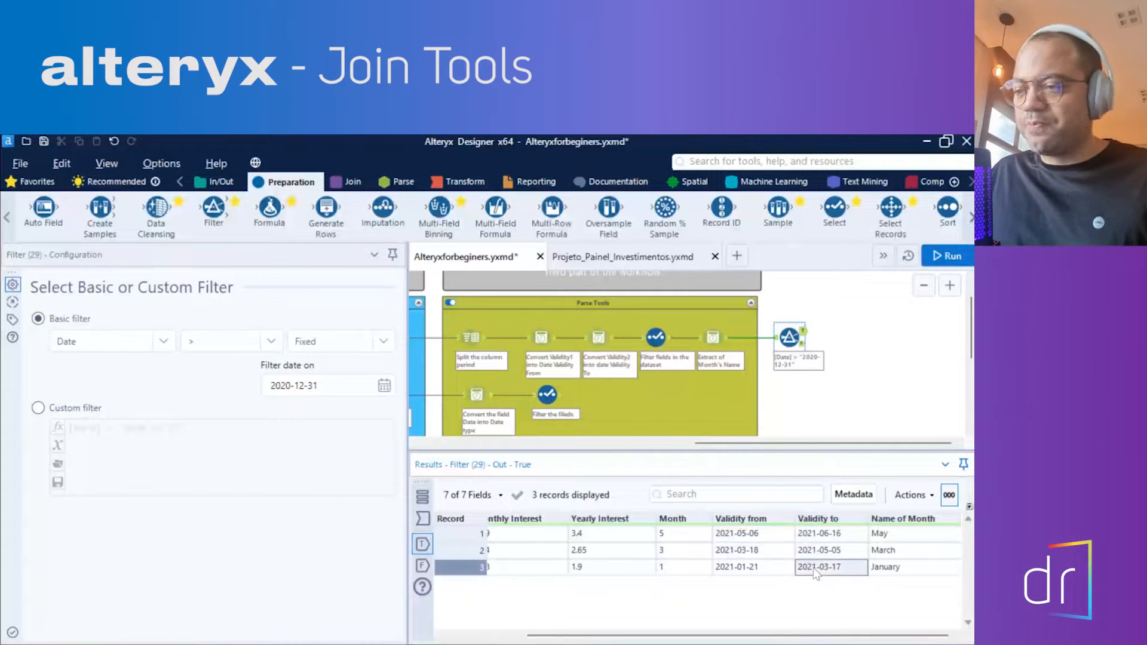
pyautogui.click(767, 568)
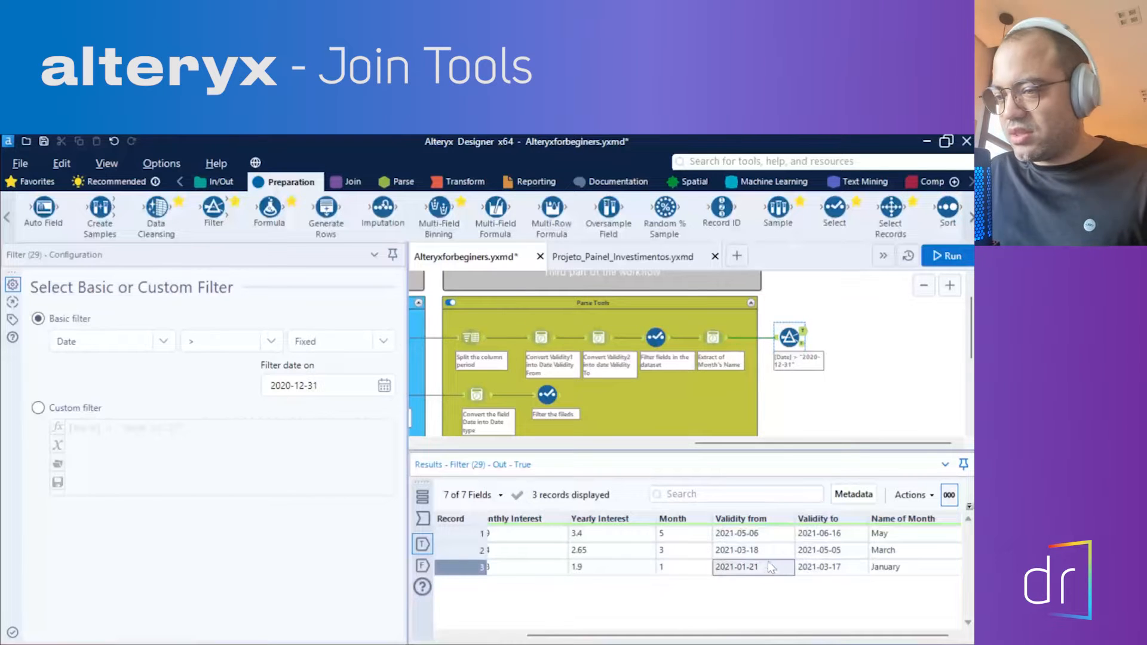
pyautogui.click(768, 552)
pyautogui.click(772, 535)
pyautogui.click(815, 534)
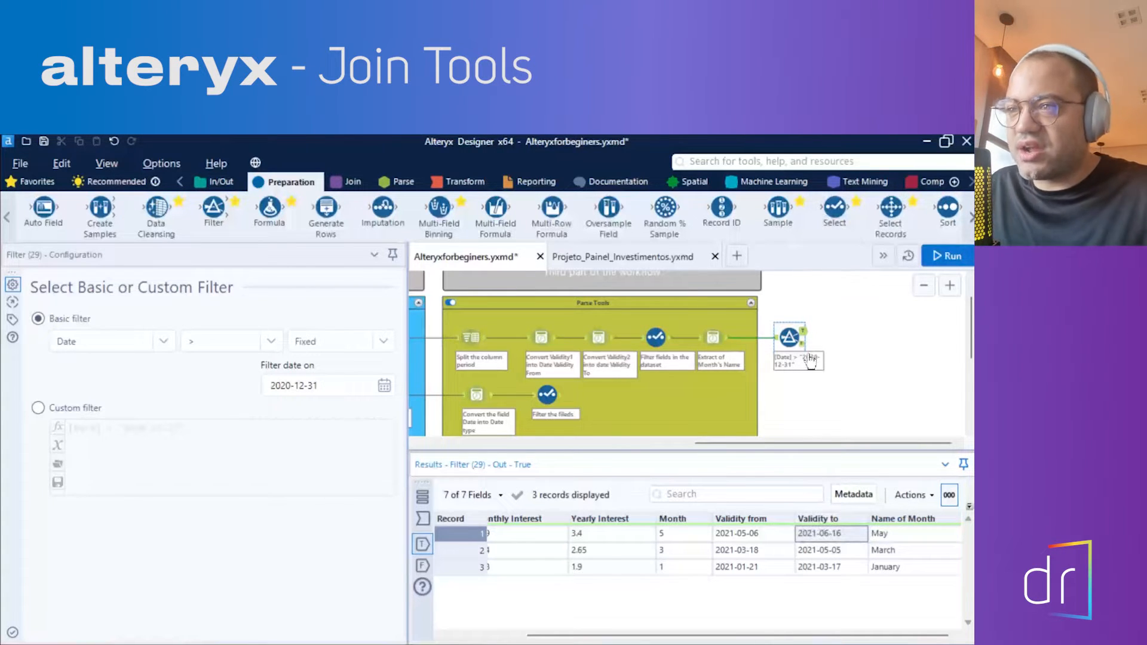
# Inspect the Month and ID_Month columns in the output of the lower branch's Select tool.
pyautogui.click(549, 394)
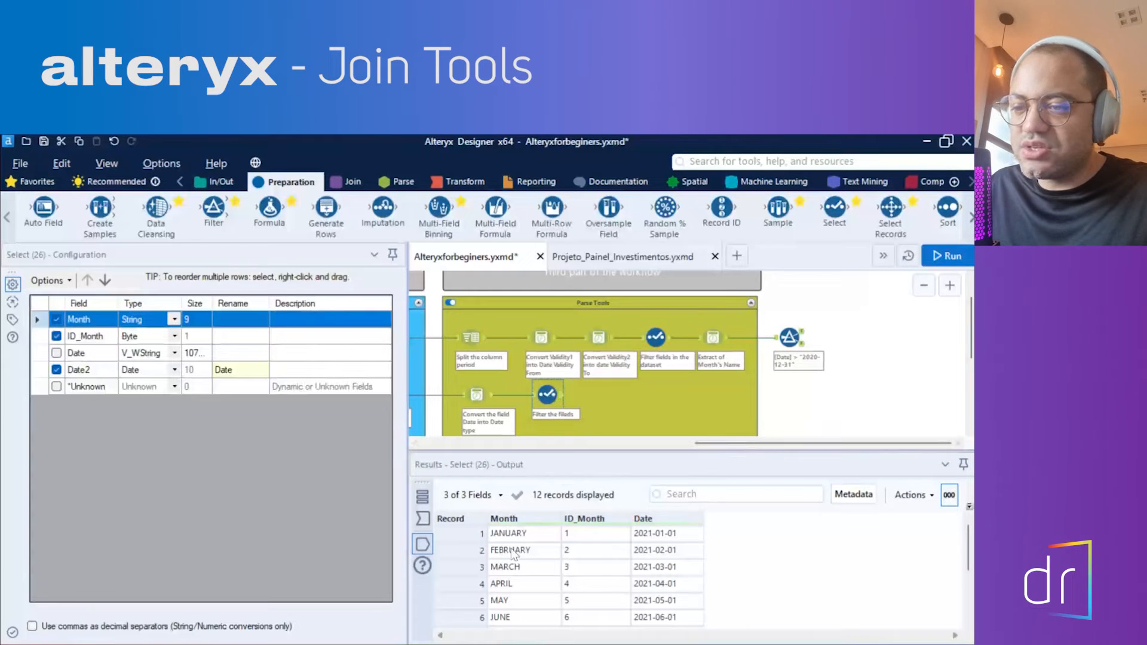
pyautogui.scroll(-2, 517, 538)
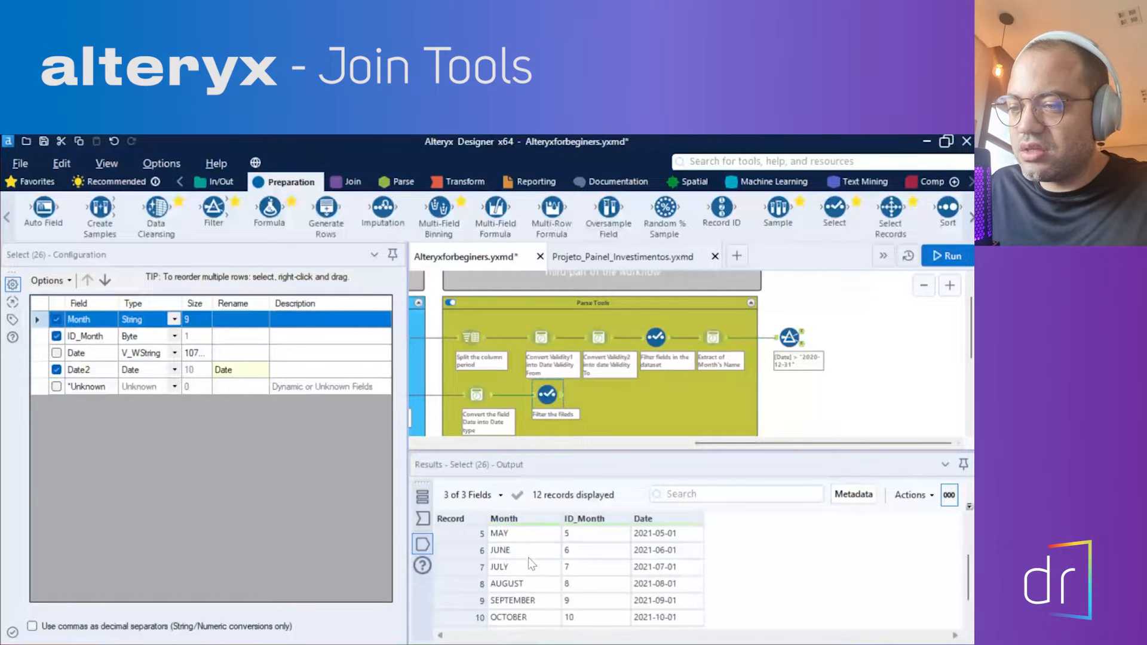
pyautogui.scroll(2, 528, 557)
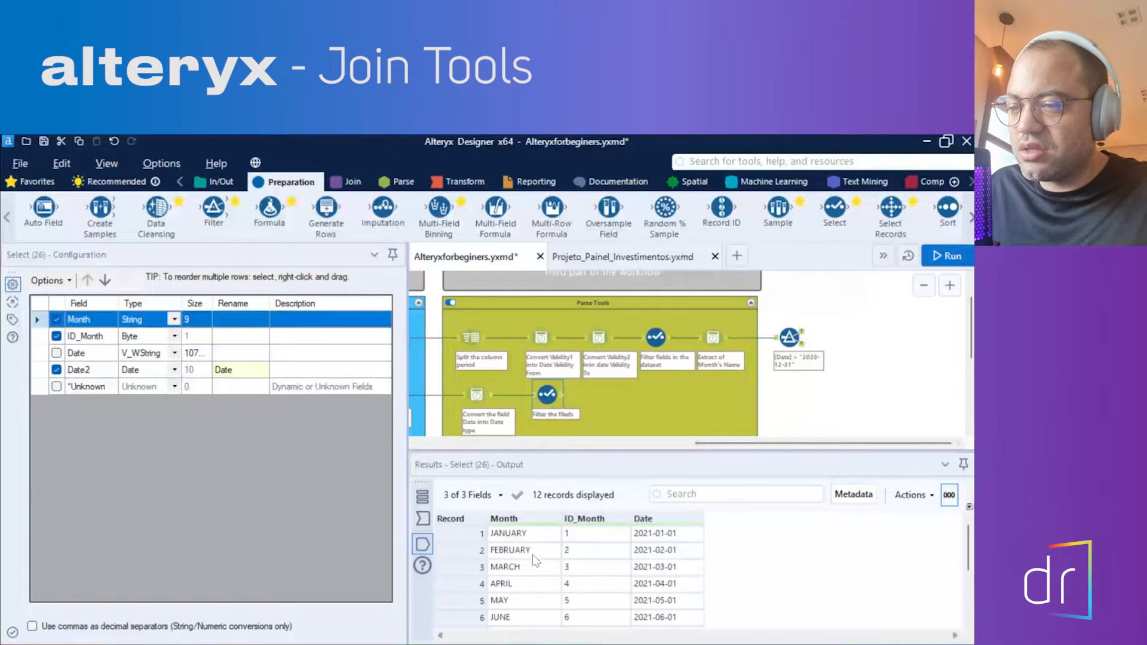
pyautogui.click(592, 536)
pyautogui.click(590, 563)
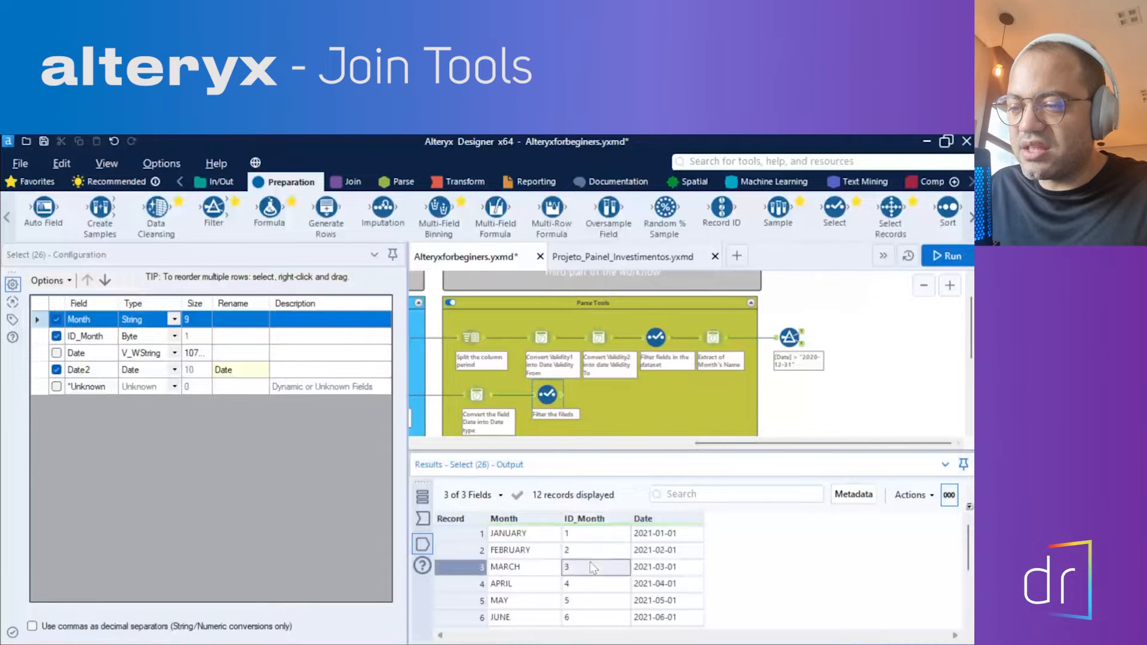
pyautogui.click(595, 587)
pyautogui.click(592, 550)
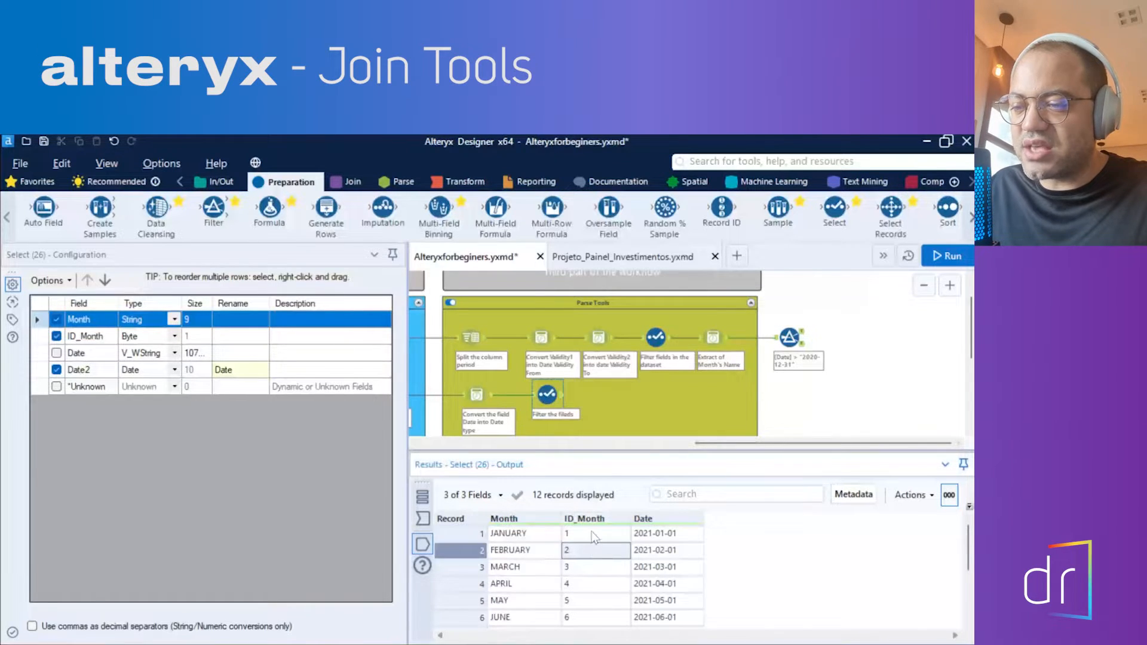
# Add a Join tool after the date Filter and connect the Filter's True output to its Left input.
pyautogui.click(800, 338)
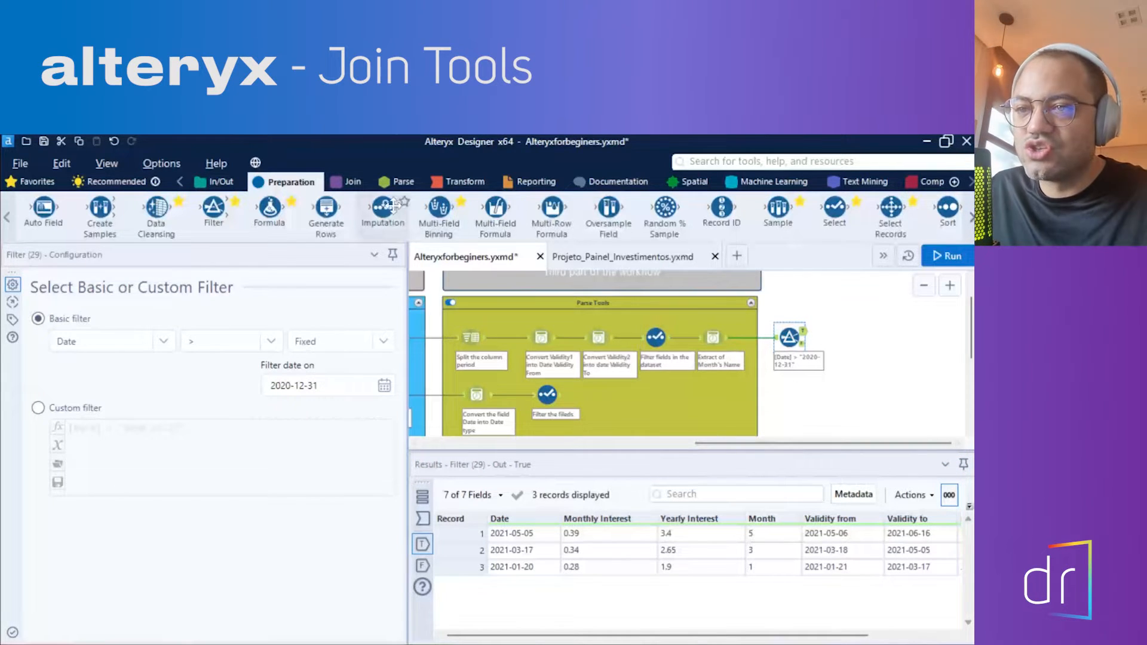
pyautogui.click(360, 184)
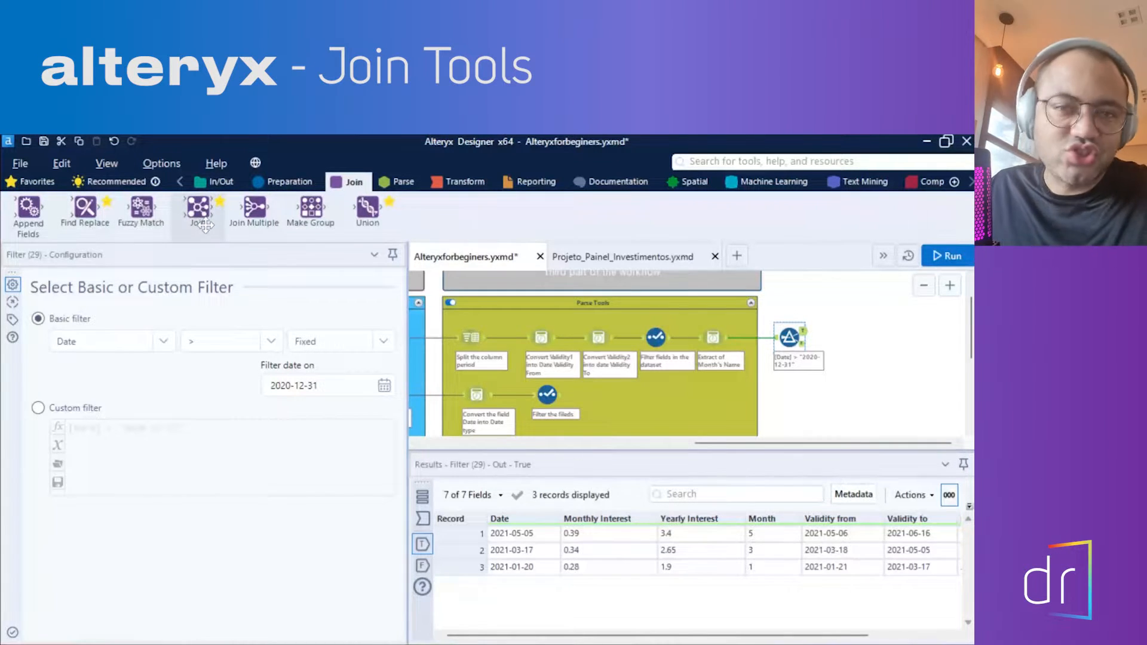
pyautogui.moveTo(205, 215); pyautogui.dragTo(883, 338)
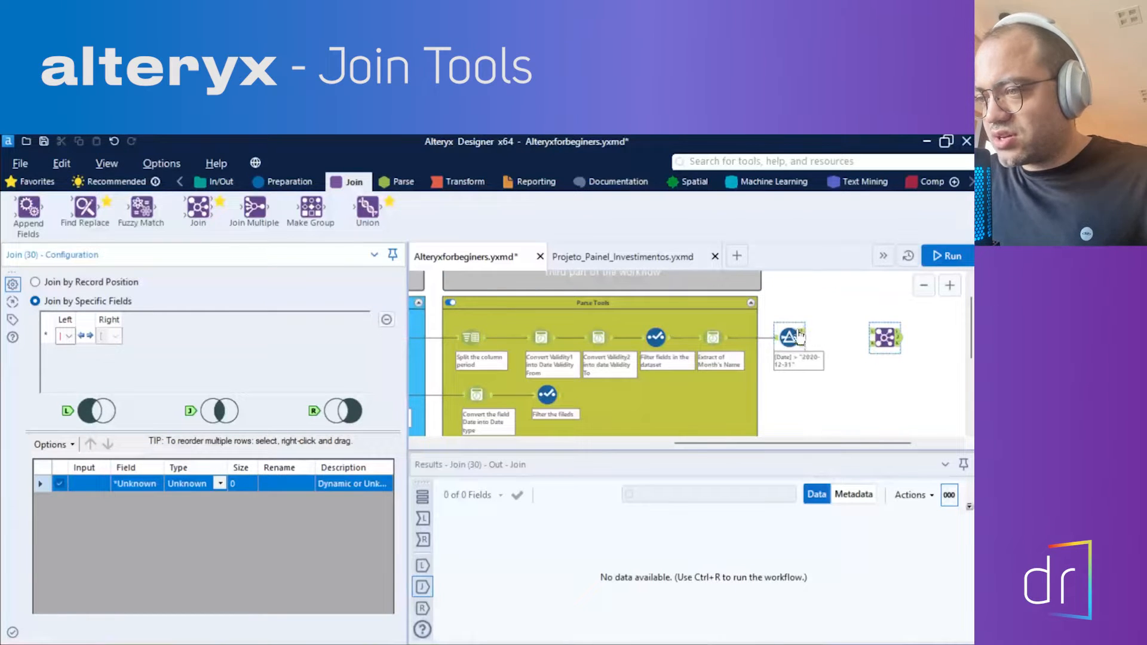
pyautogui.moveTo(802, 332); pyautogui.dragTo(874, 336)
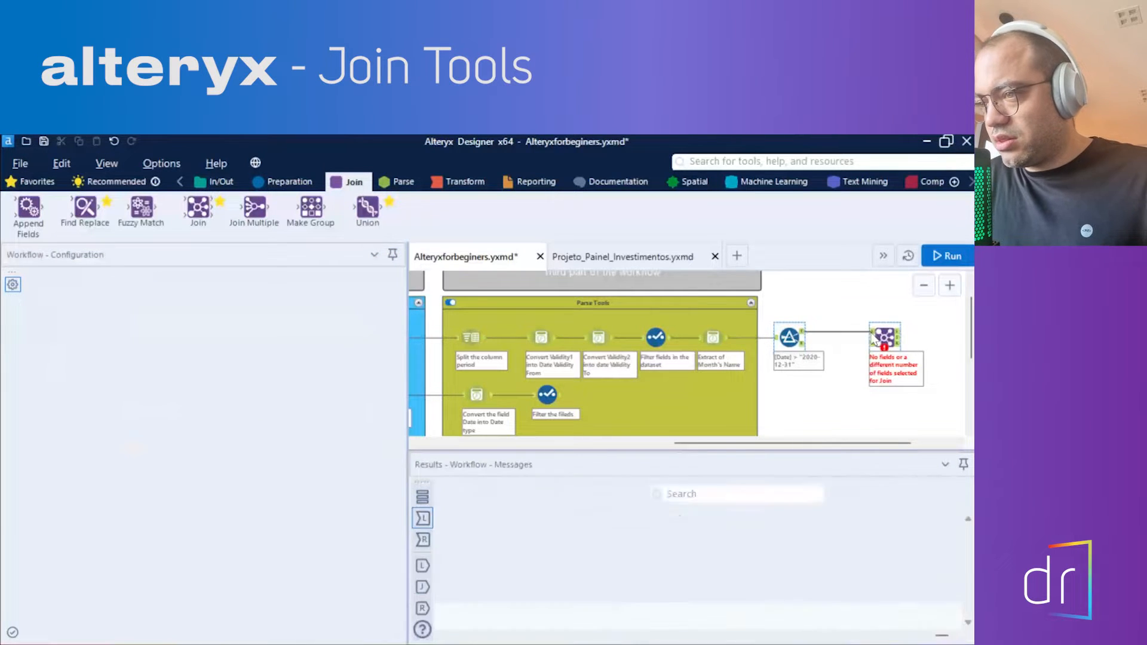
# Connect the lower branch's Select output to the Join tool's Right input.
pyautogui.scroll(2, 894, 349)
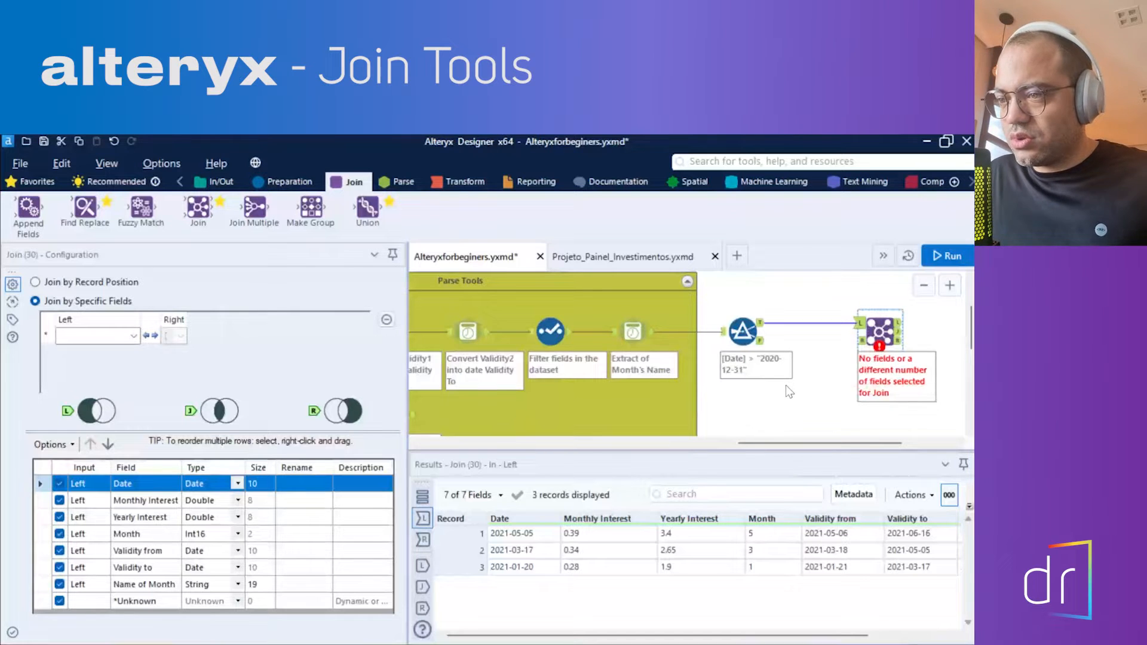
pyautogui.scroll(-1, 790, 412)
pyautogui.moveTo(787, 442)
pyautogui.mouseDown()
pyautogui.moveTo(719, 445)
pyautogui.moveTo(781, 446)
pyautogui.mouseUp()
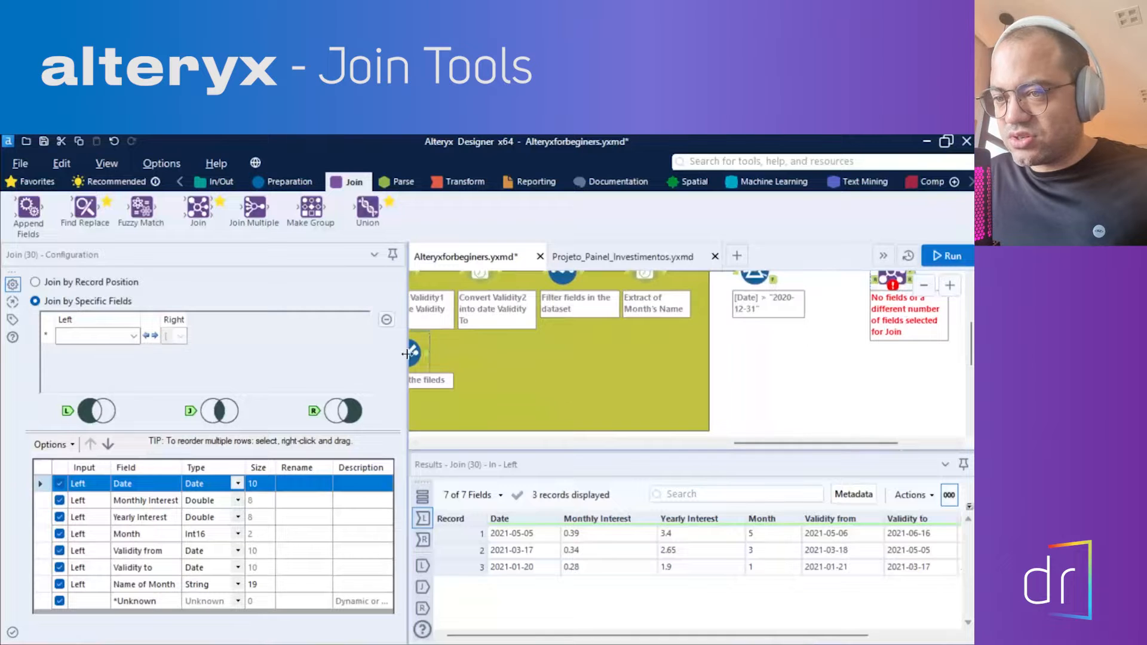
pyautogui.moveTo(437, 360); pyautogui.dragTo(873, 280)
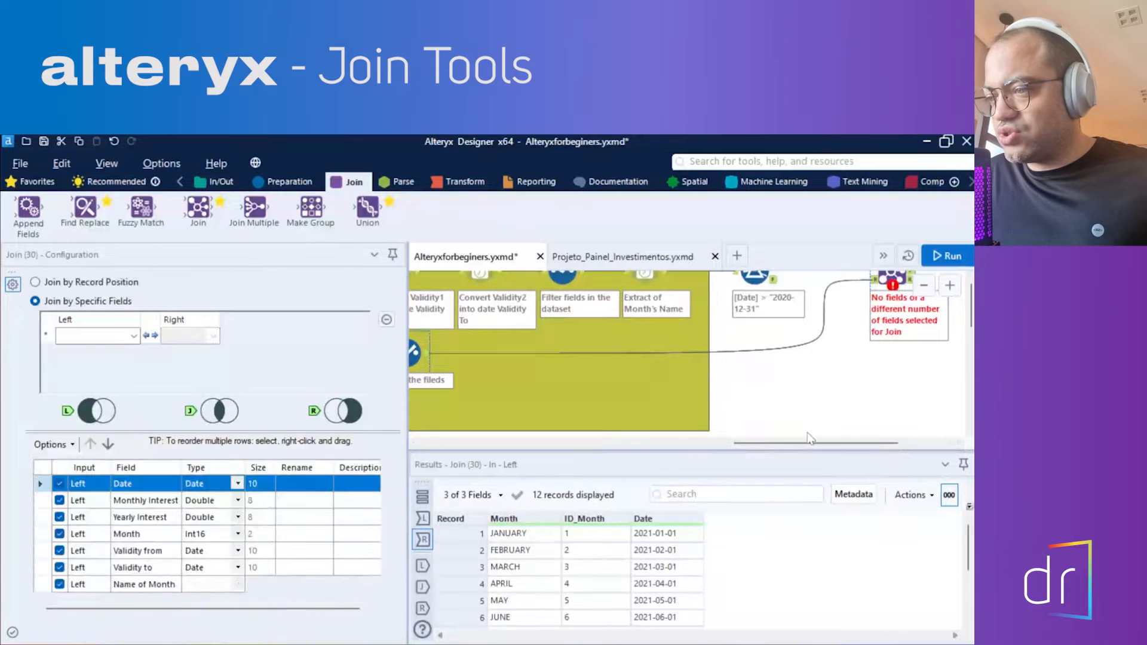
pyautogui.scroll(3, 836, 388)
pyautogui.moveTo(812, 447); pyautogui.dragTo(862, 449)
pyautogui.scroll(-3, 838, 402)
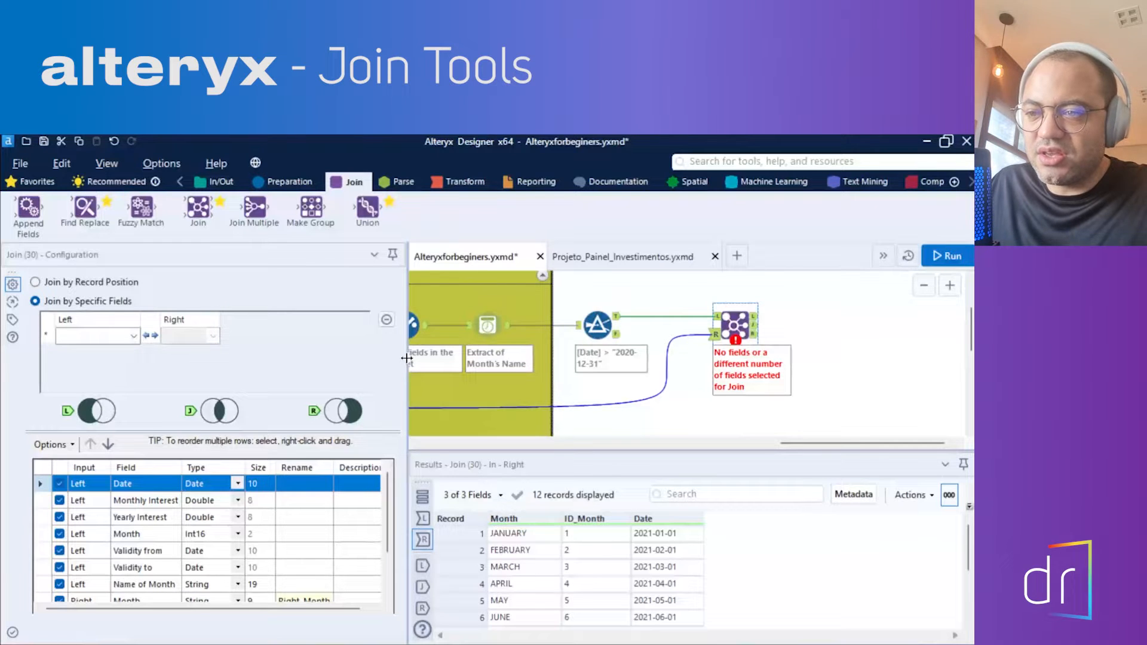
# Configure the Join by specific fields, matching Month from the left input to ID_Month from the right input.
pyautogui.moveTo(407, 357); pyautogui.dragTo(431, 358)
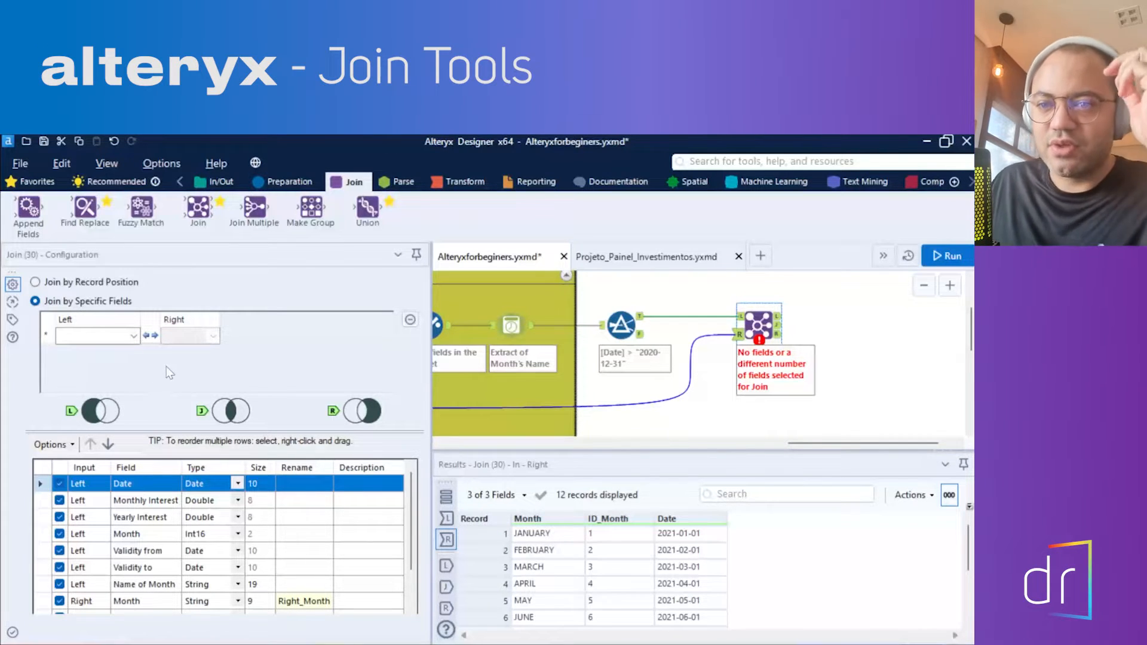
pyautogui.click(133, 336)
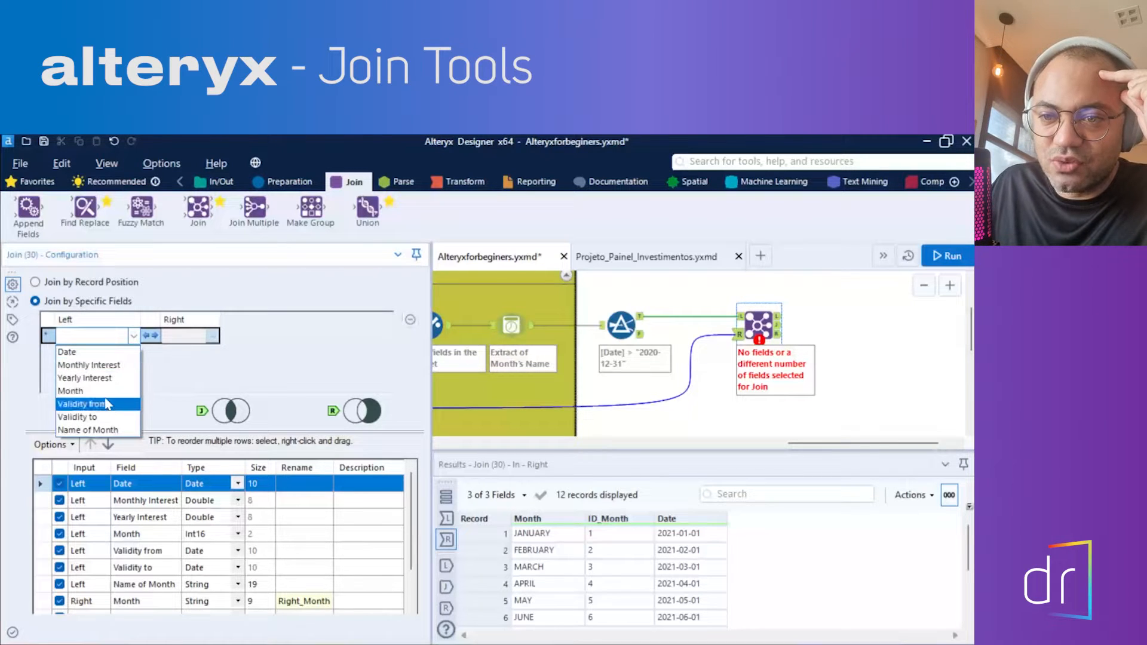
pyautogui.click(90, 390)
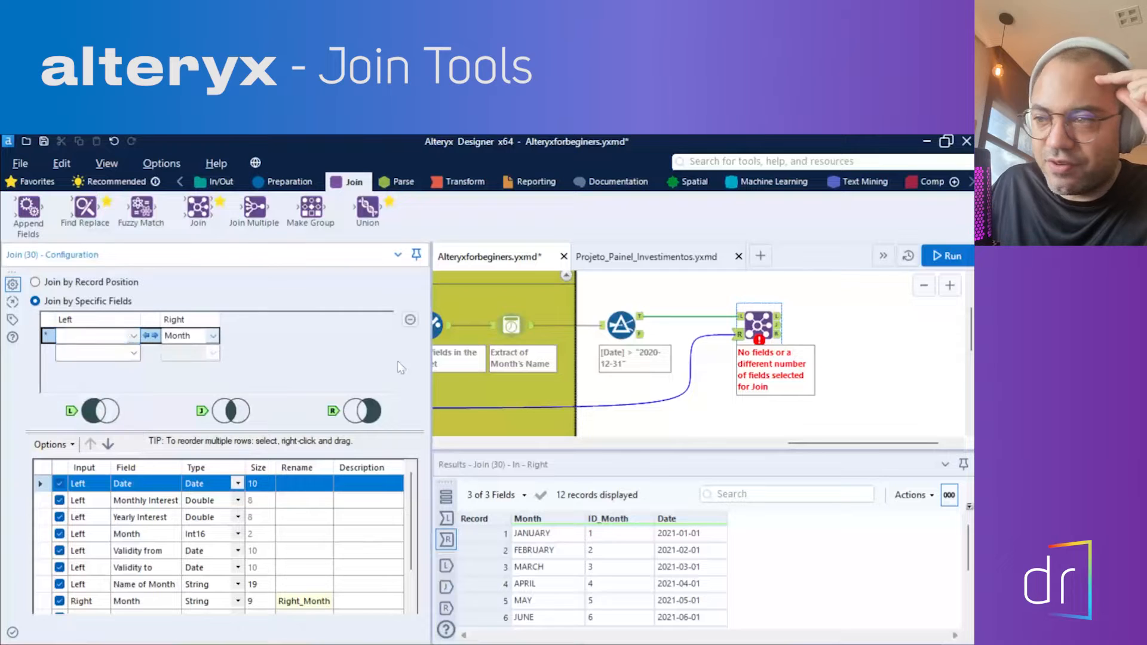
pyautogui.click(743, 317)
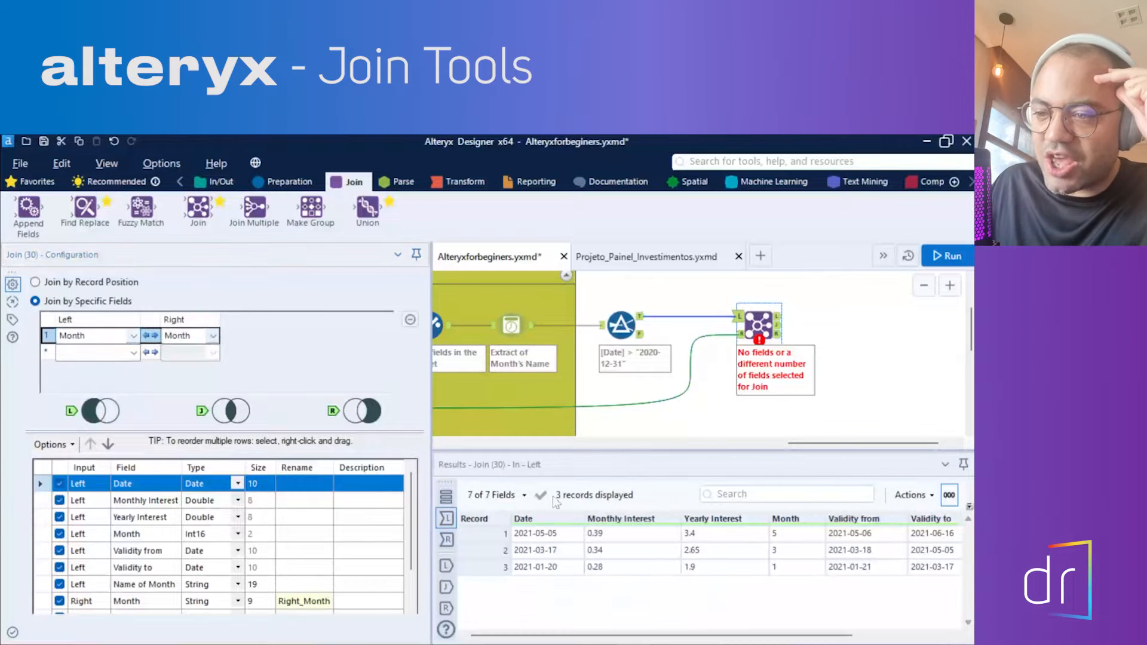
pyautogui.hscroll(3, 683, 617)
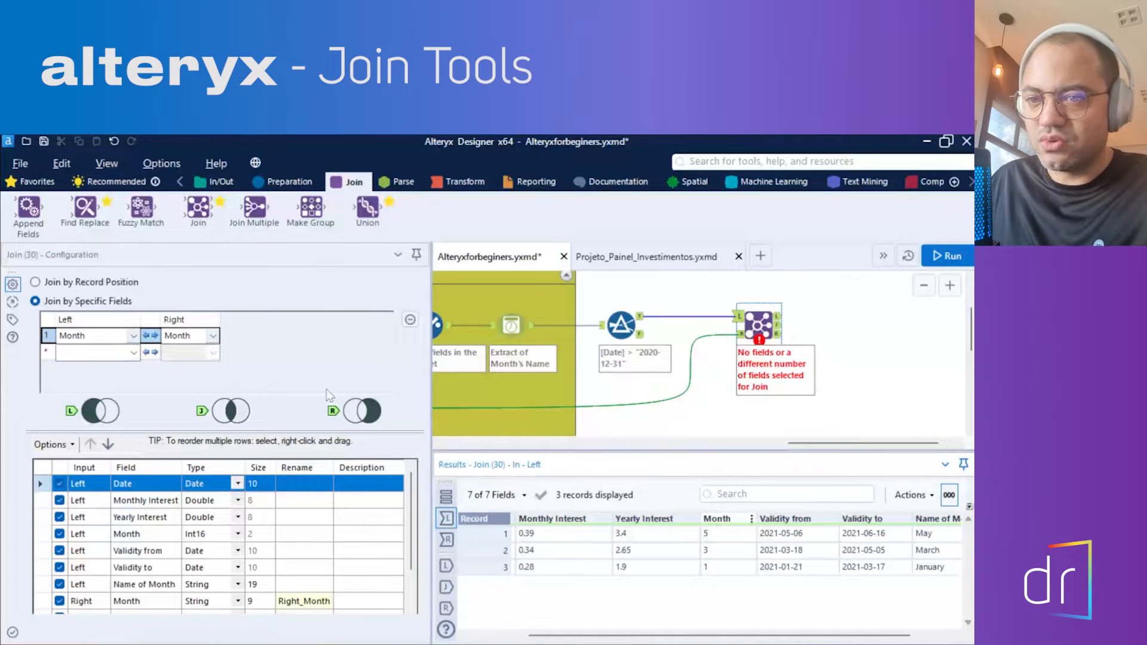
pyautogui.click(214, 336)
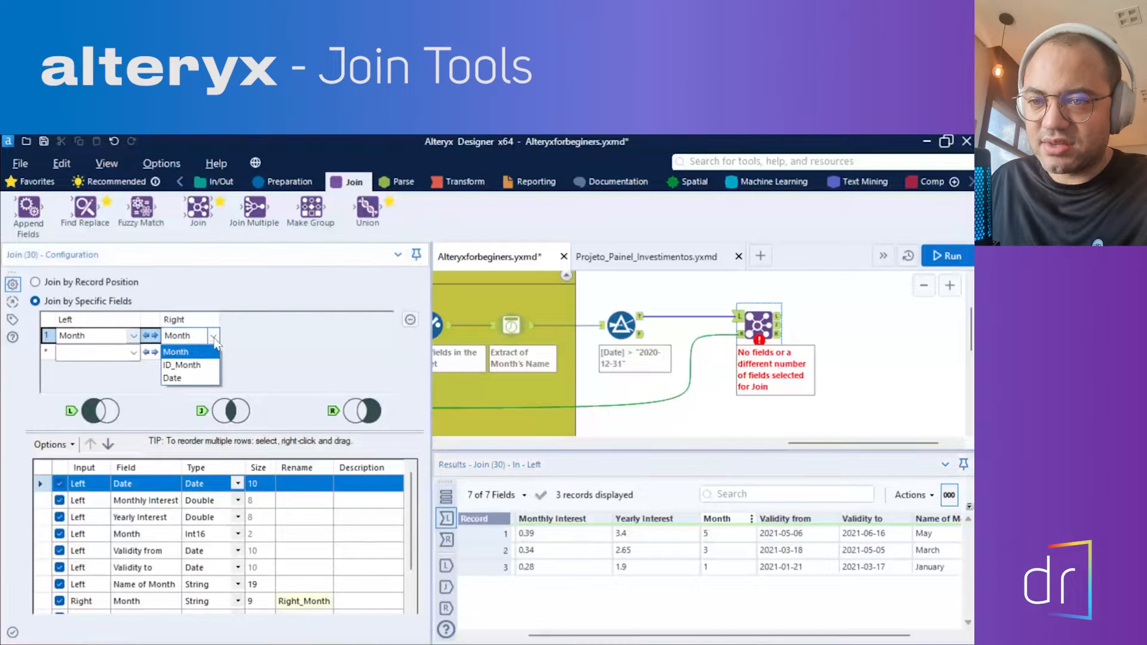
pyautogui.click(179, 367)
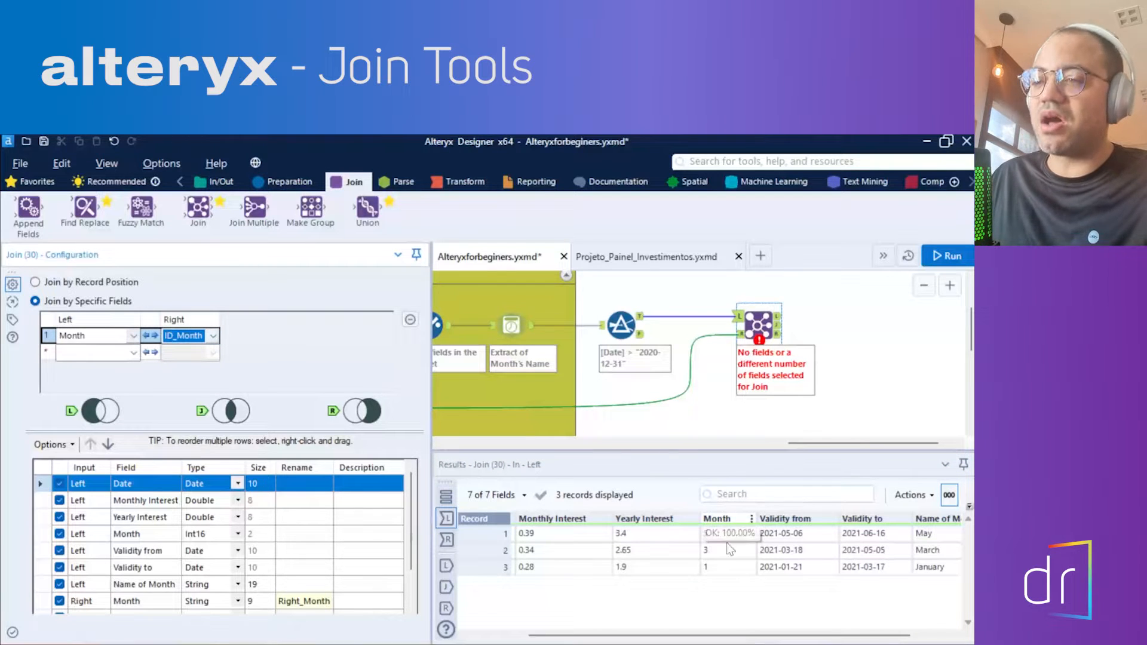
pyautogui.scroll(-1, 154, 506)
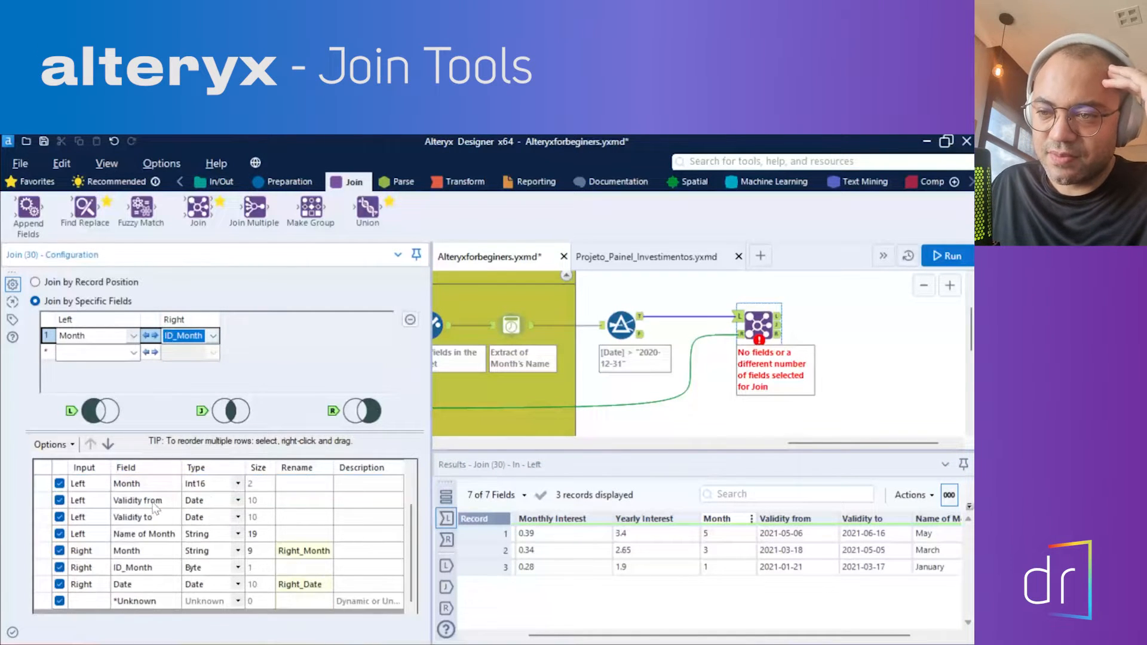
pyautogui.scroll(1, 158, 509)
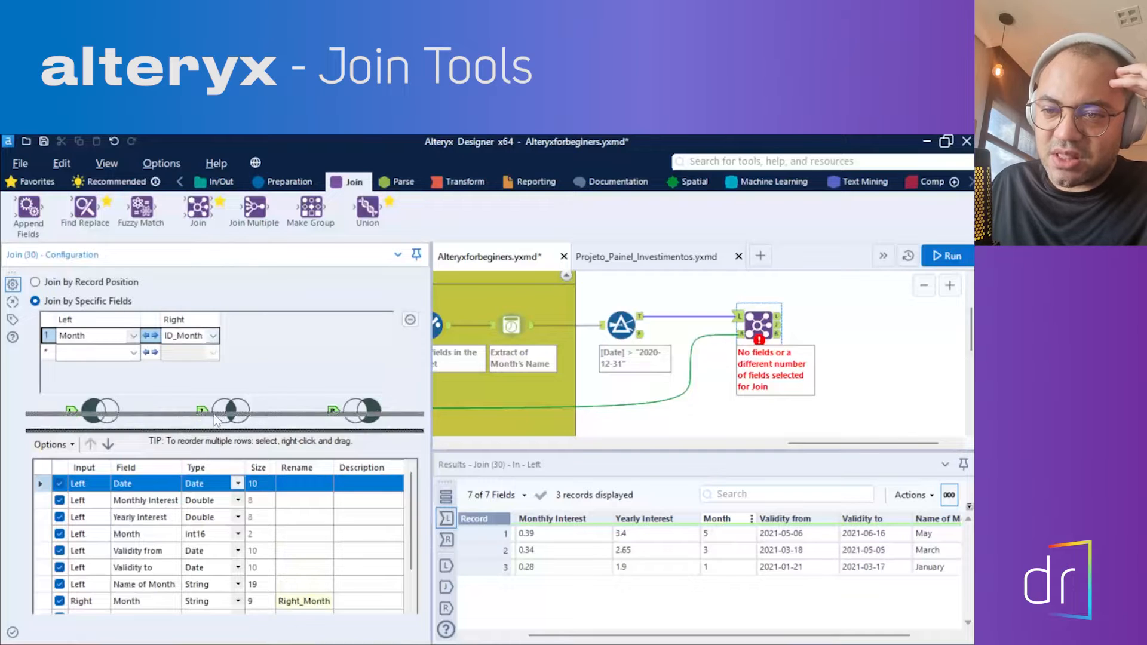
# Review the fields in the Join's output list and exclude the left input's Month field.
pyautogui.moveTo(210, 434); pyautogui.dragTo(206, 403)
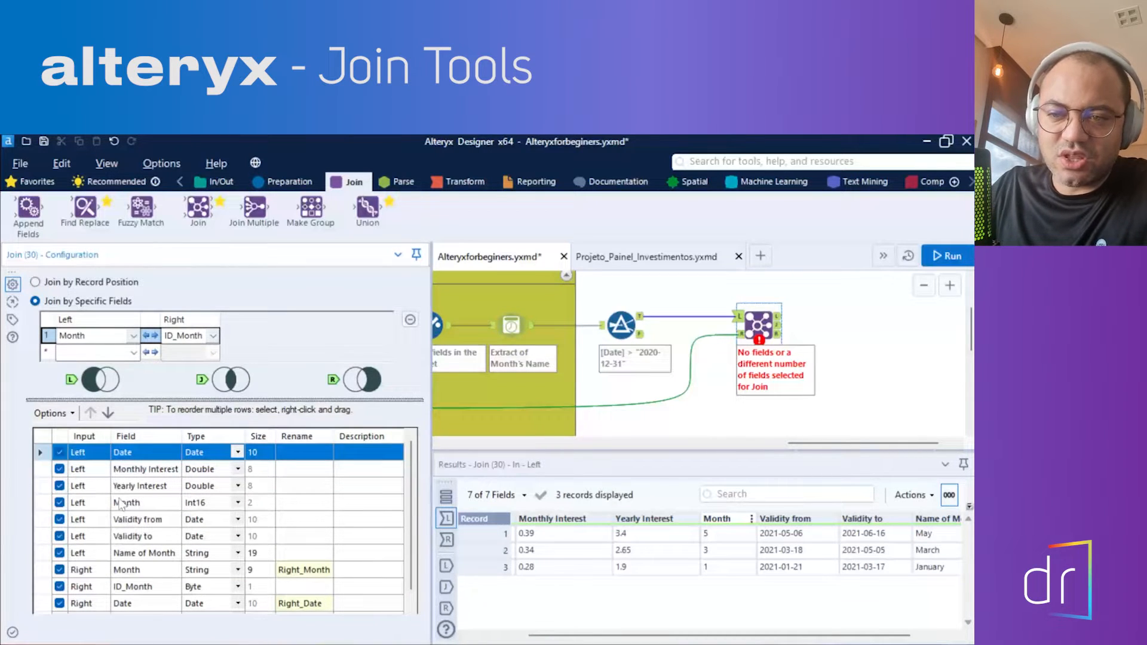
pyautogui.scroll(-1, 124, 506)
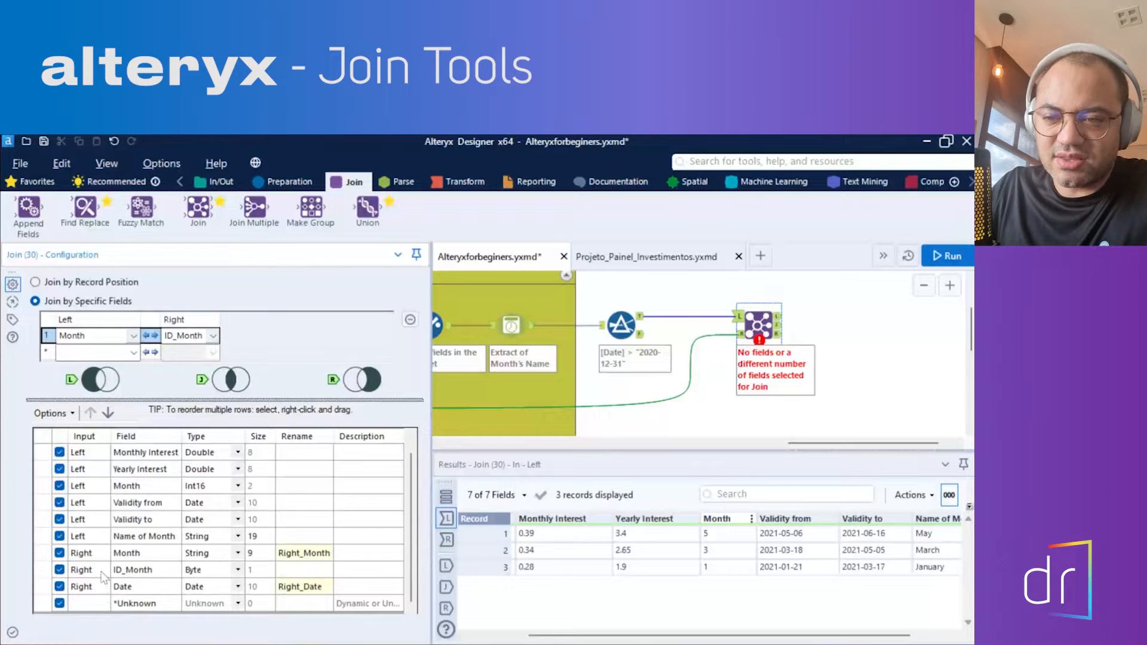
pyautogui.scroll(1, 102, 577)
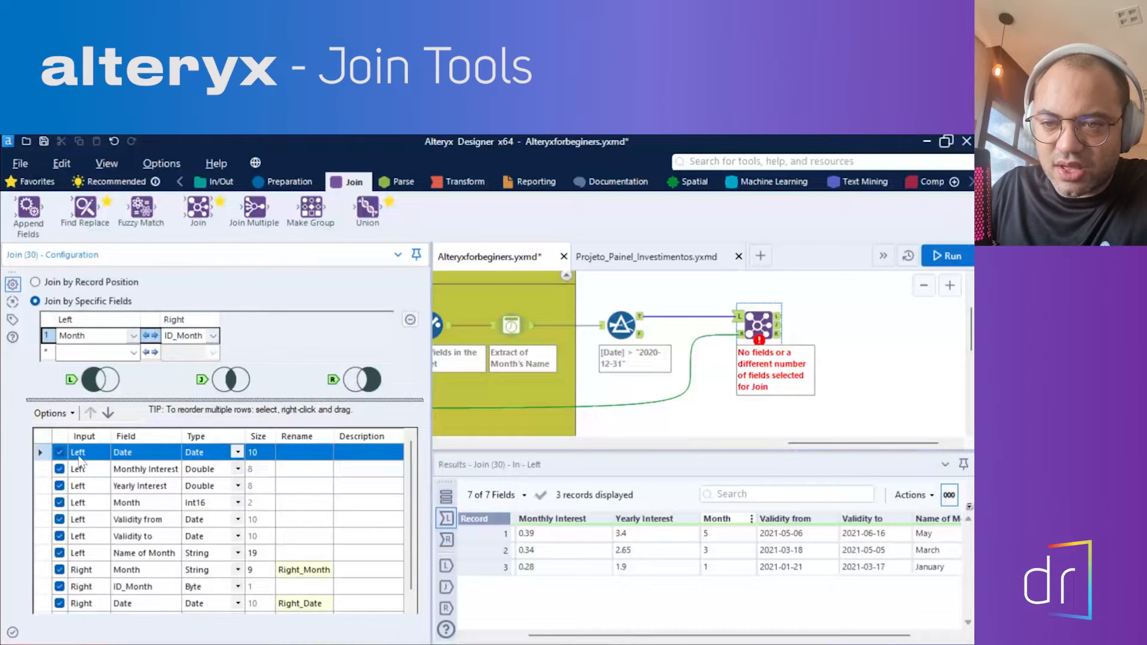
pyautogui.click(131, 472)
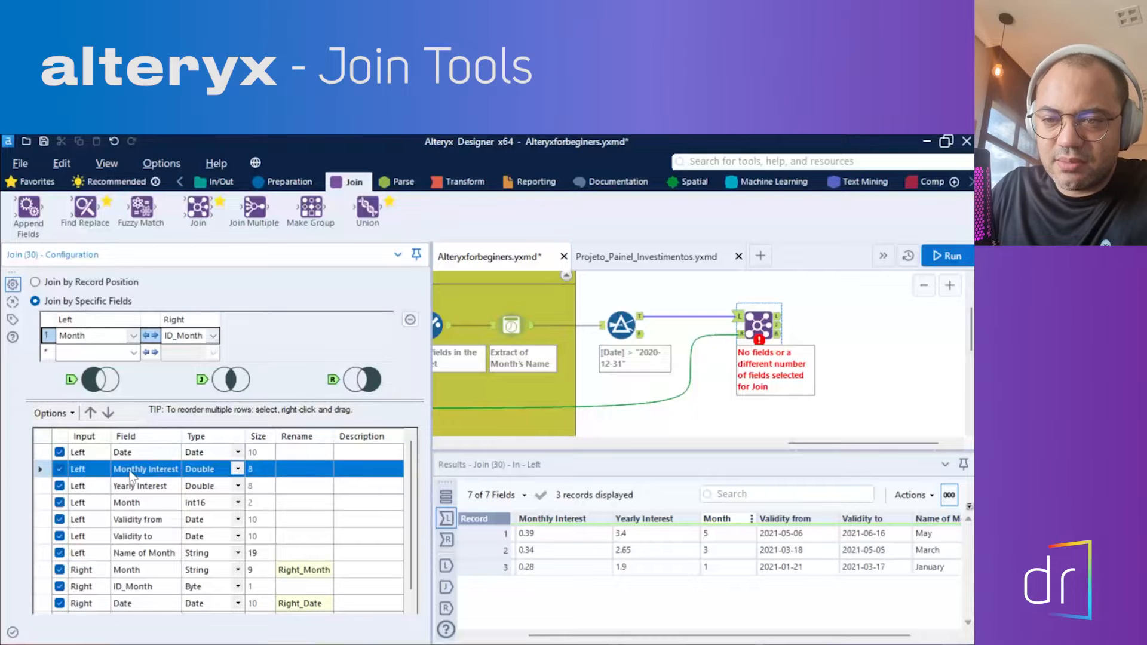
pyautogui.click(145, 487)
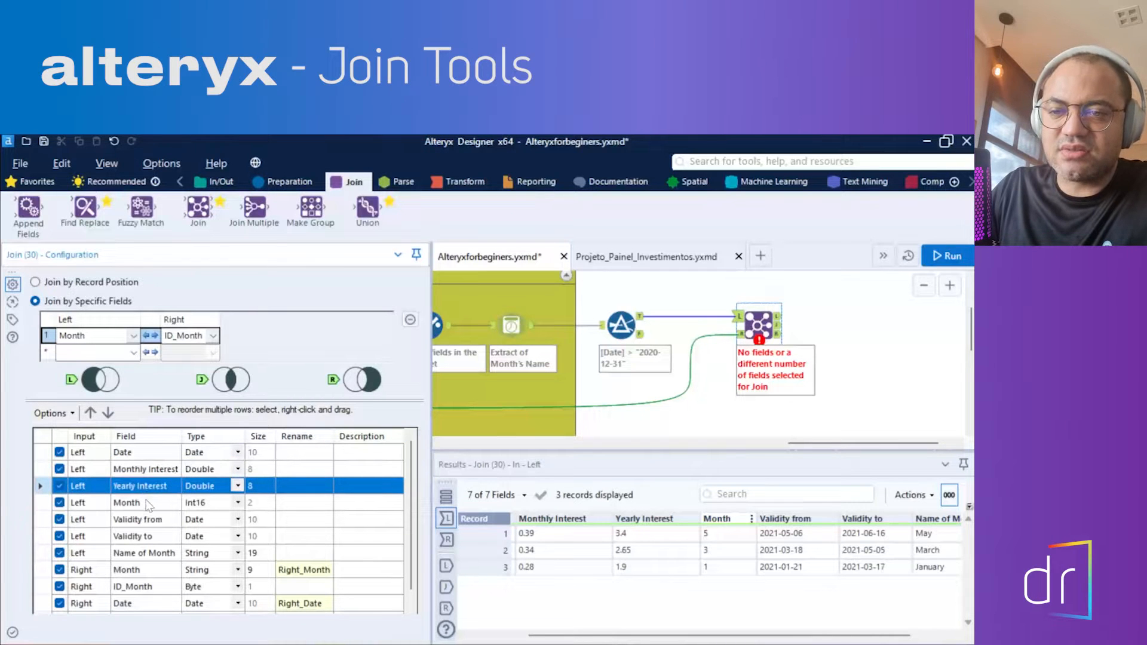
pyautogui.click(147, 504)
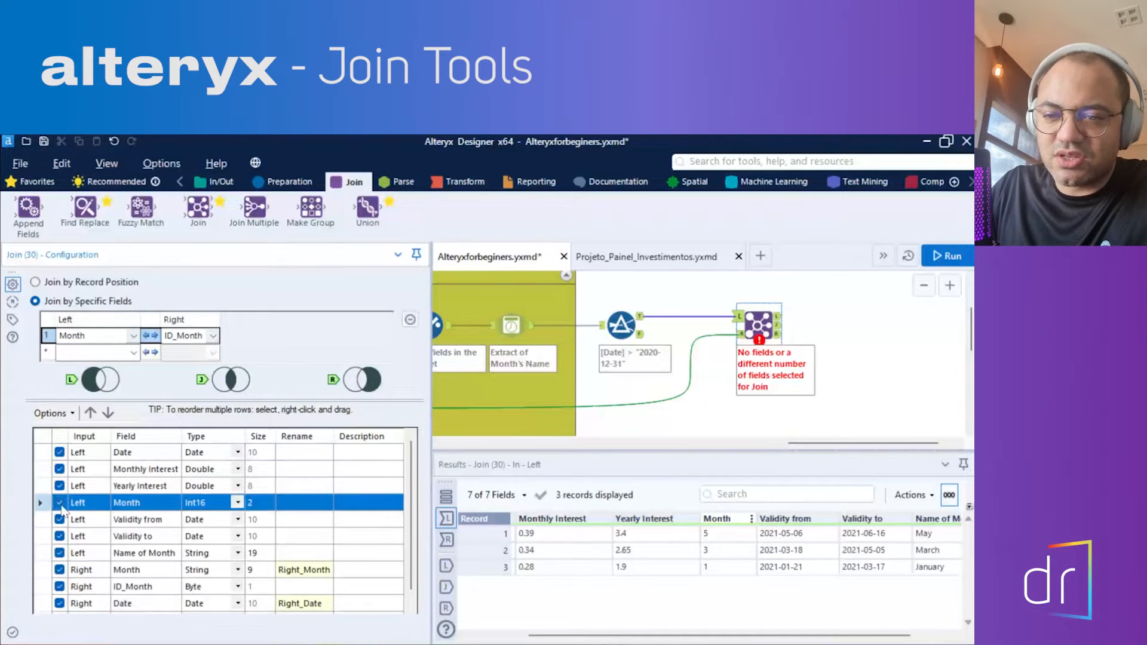
pyautogui.scroll(-1, 162, 505)
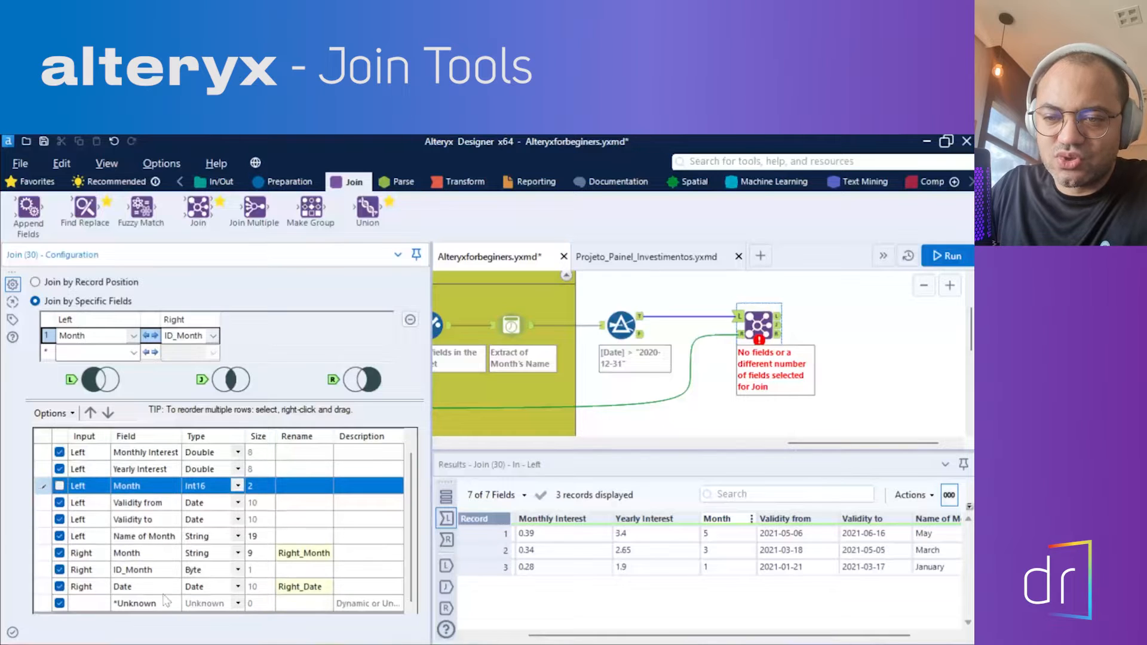
# Move the right input's ID_Month field up so it sits directly after Yearly Interest in the Join's field order.
pyautogui.click(41, 571)
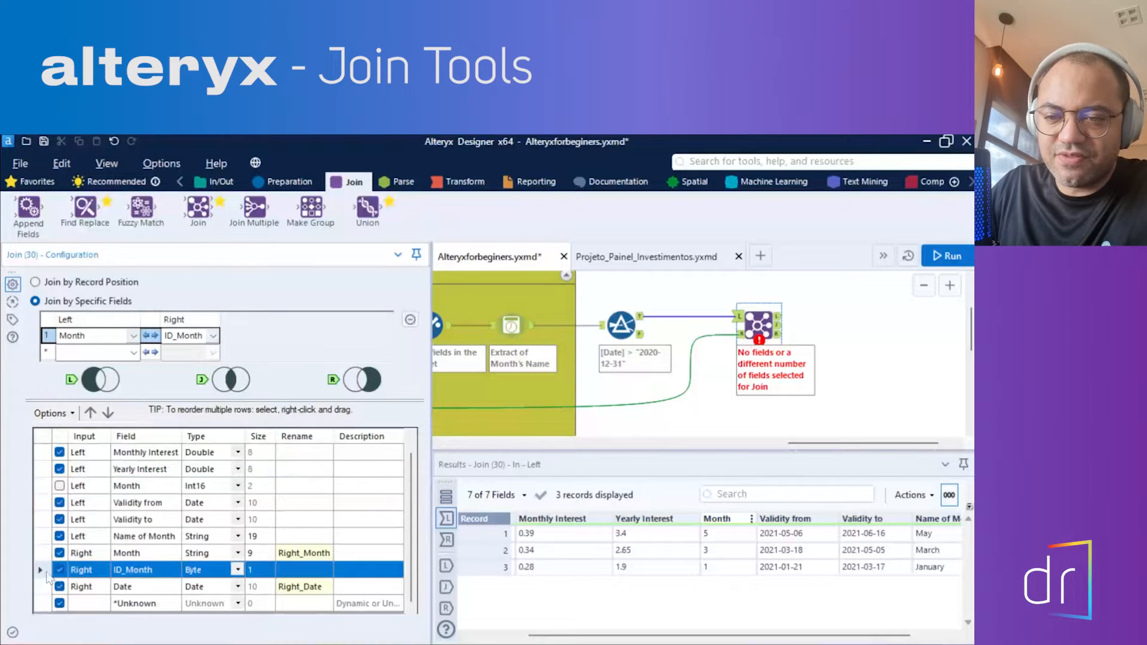
pyautogui.click(90, 414)
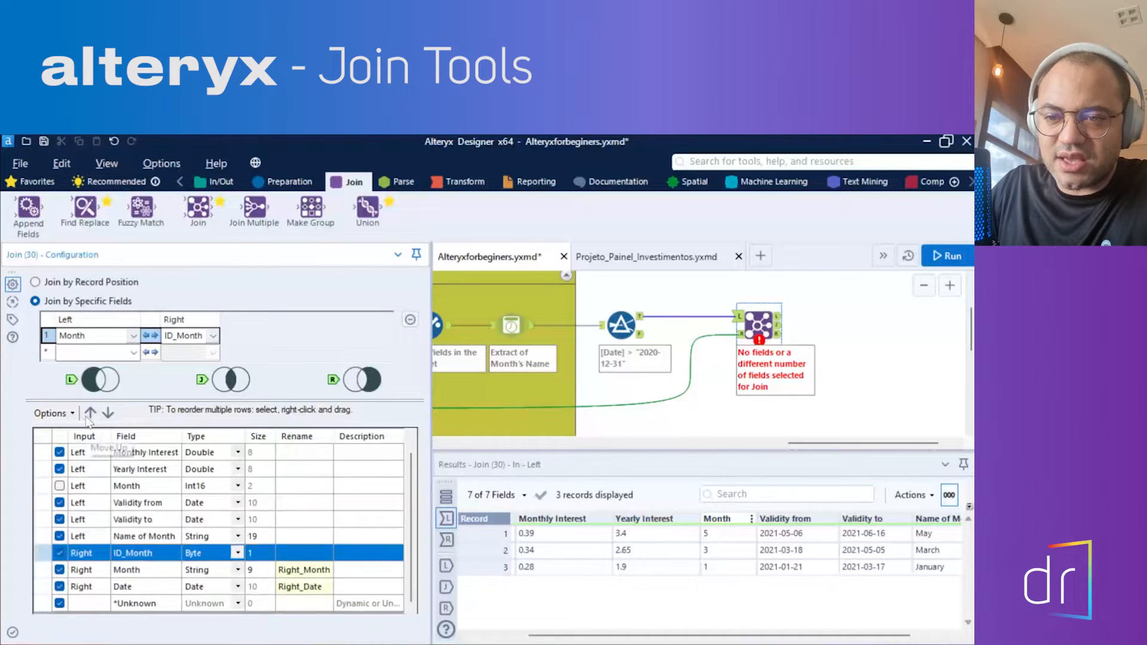
pyautogui.click(90, 414)
pyautogui.click(91, 415)
pyautogui.click(90, 415)
pyautogui.click(90, 415)
pyautogui.click(90, 414)
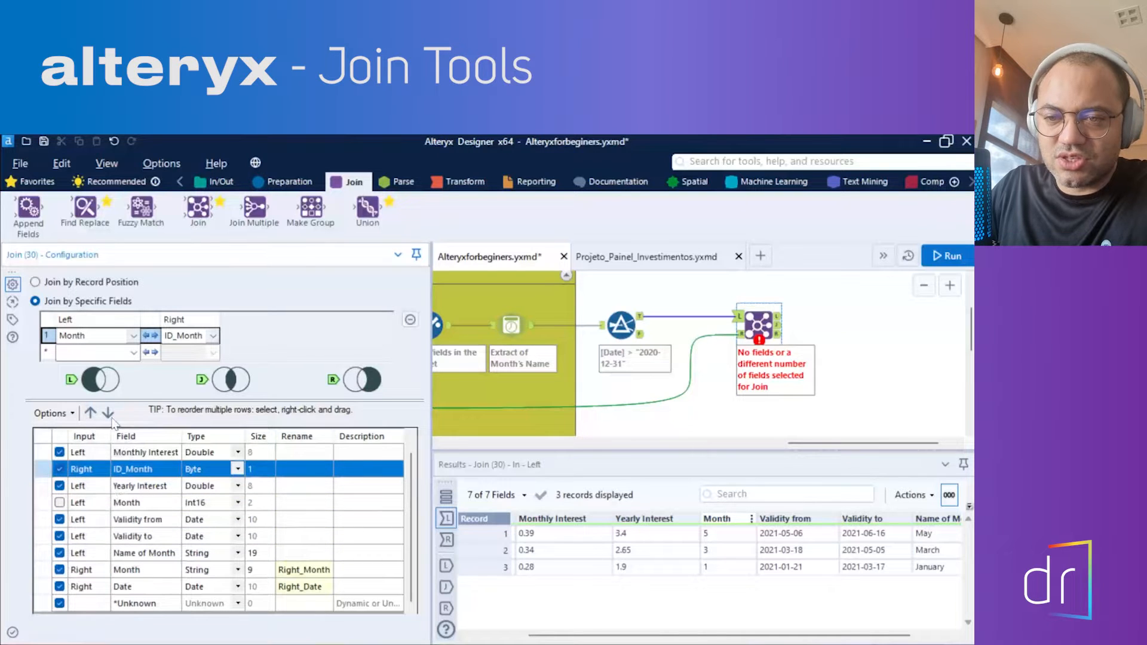
pyautogui.click(106, 414)
pyautogui.click(106, 414)
pyautogui.click(91, 414)
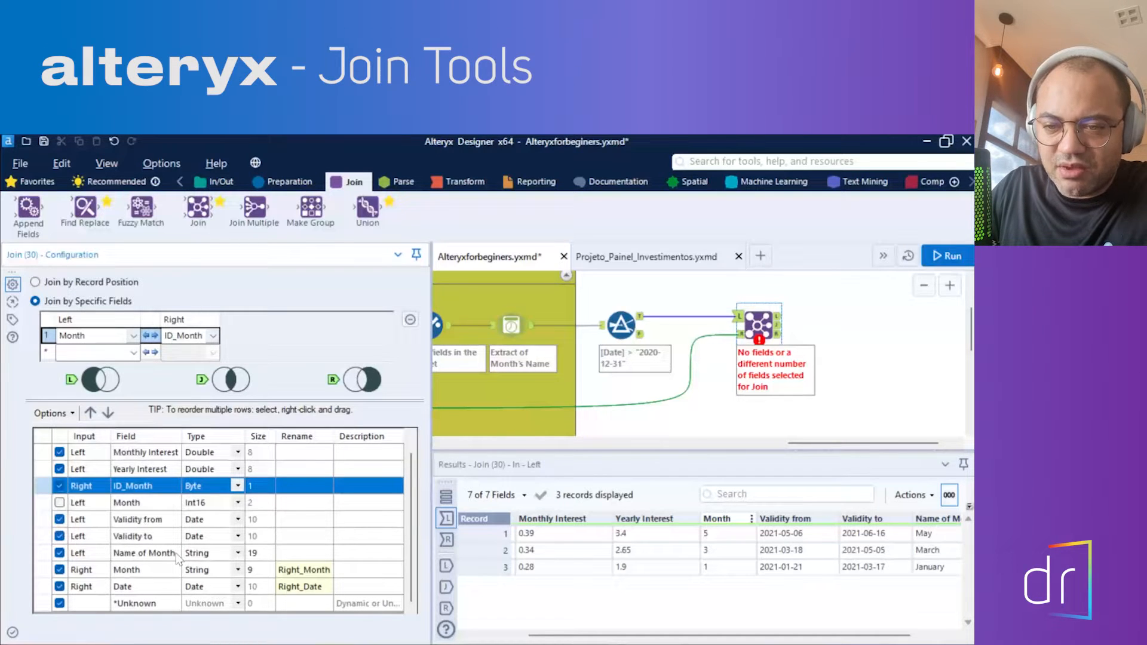
# Exclude the right input's Month and Date fields and the *Unknown field from the Join output.
pyautogui.click(59, 569)
pyautogui.click(60, 586)
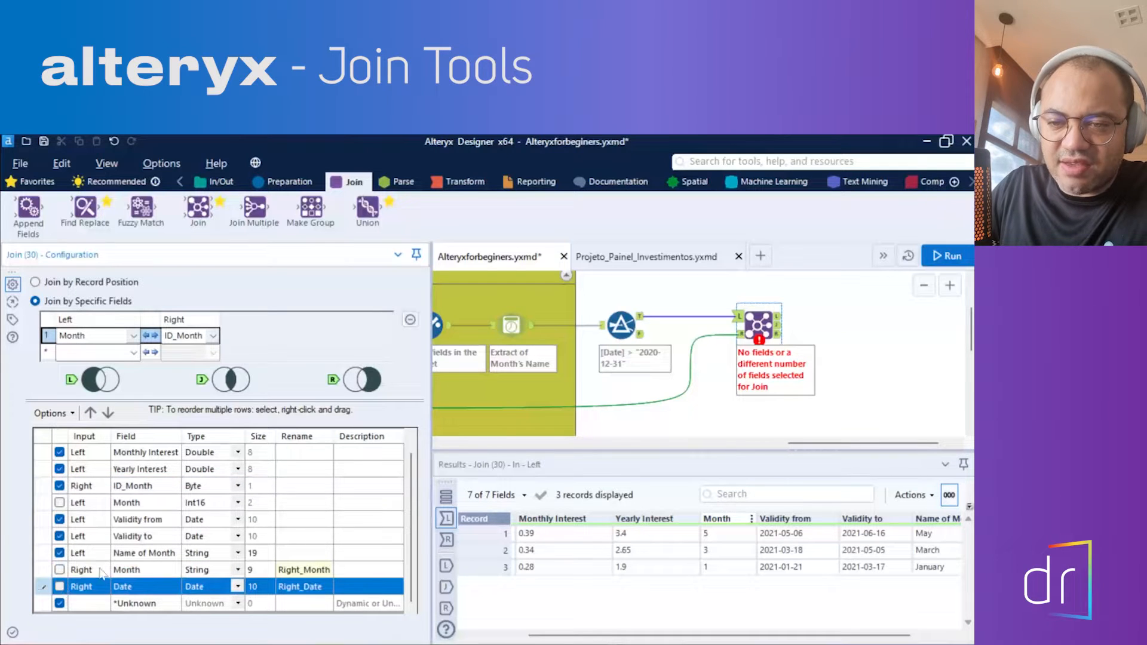
pyautogui.scroll(1, 144, 559)
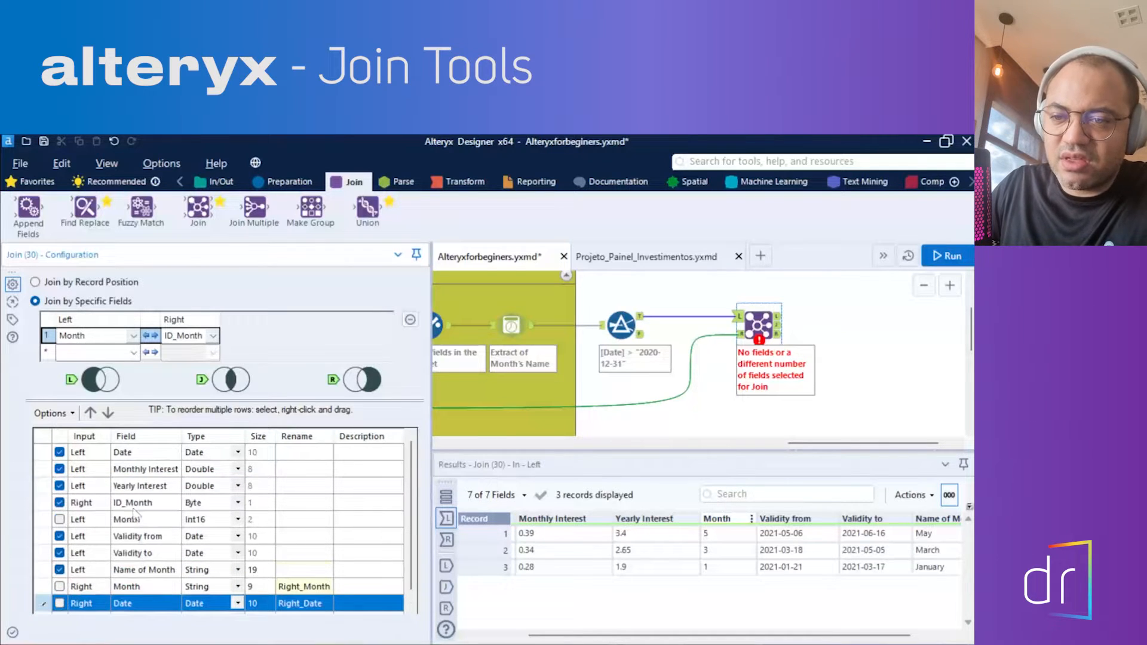
pyautogui.scroll(-1, 122, 525)
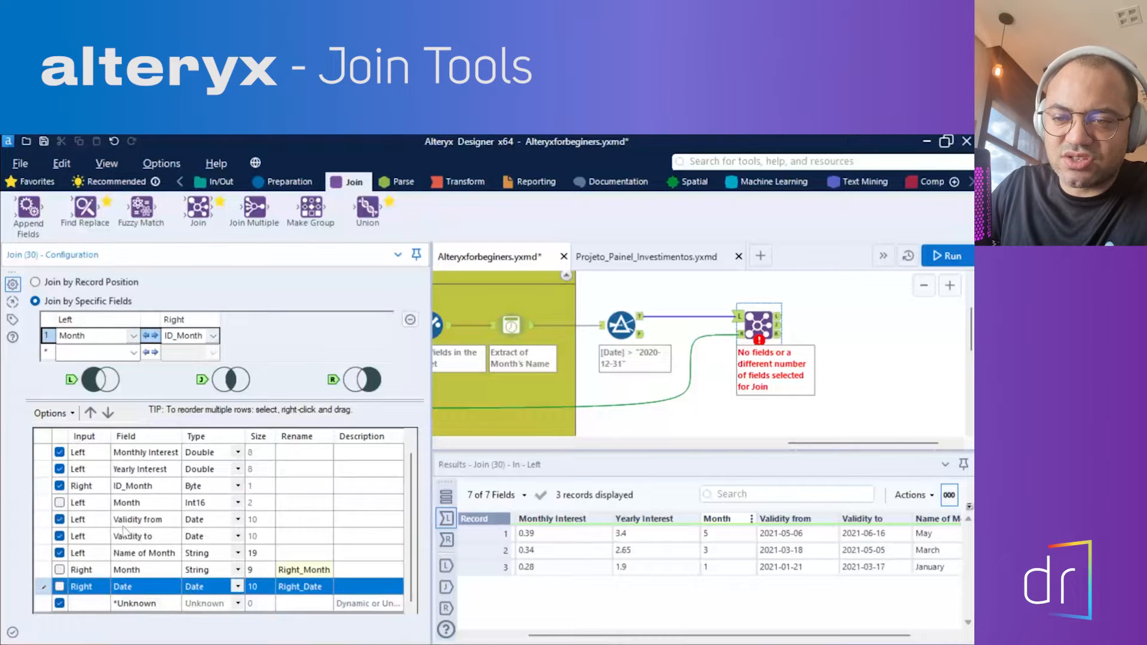
pyautogui.click(59, 603)
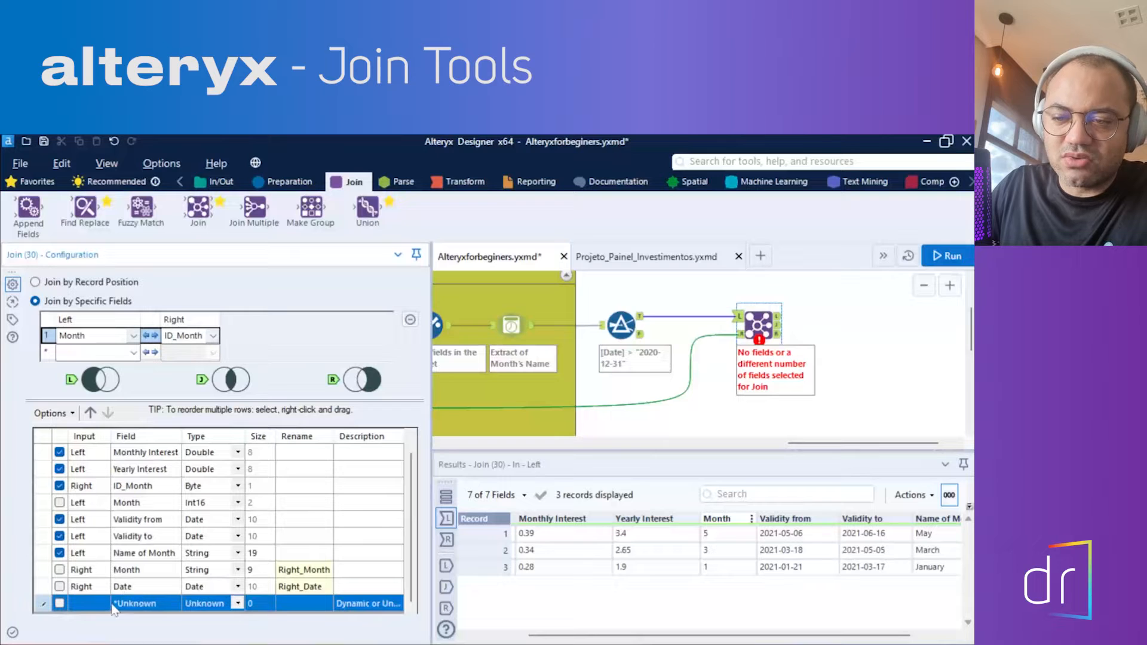
pyautogui.scroll(1, 97, 567)
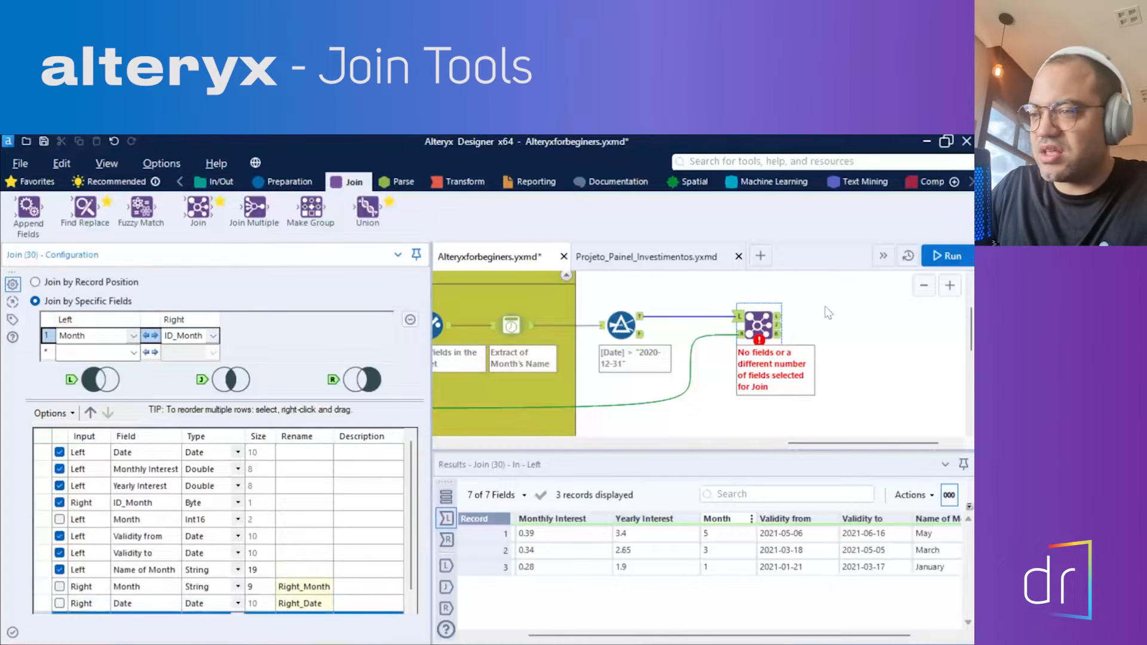
# Run the workflow and inspect the Join tool's left unjoined and inner join outputs.
pyautogui.click(952, 257)
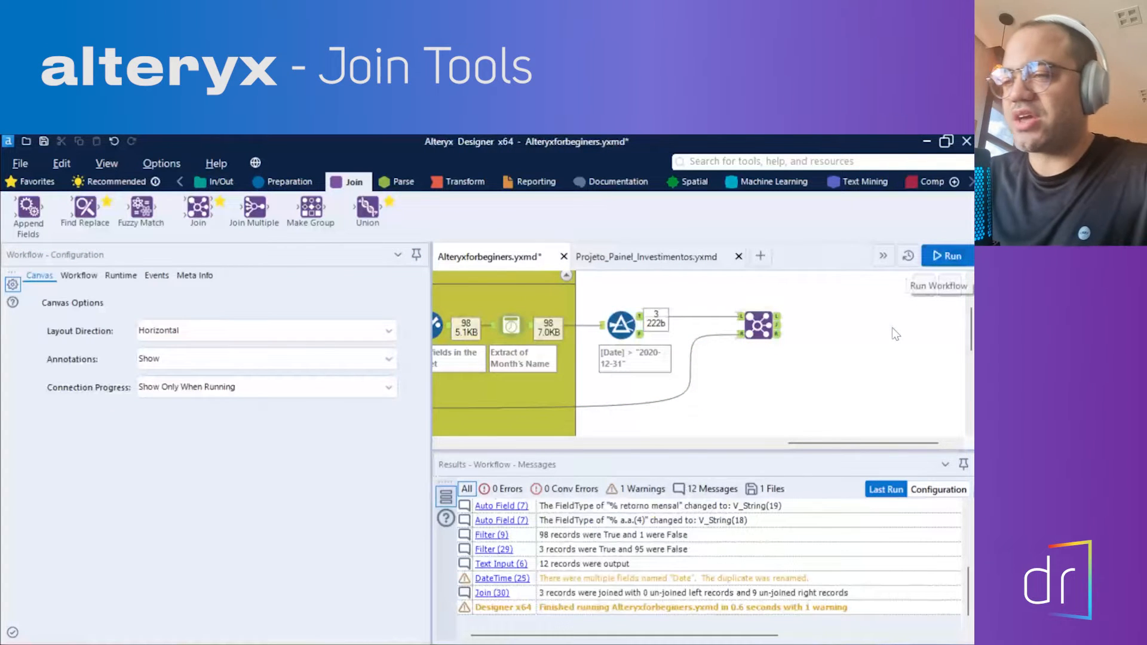
pyautogui.click(757, 329)
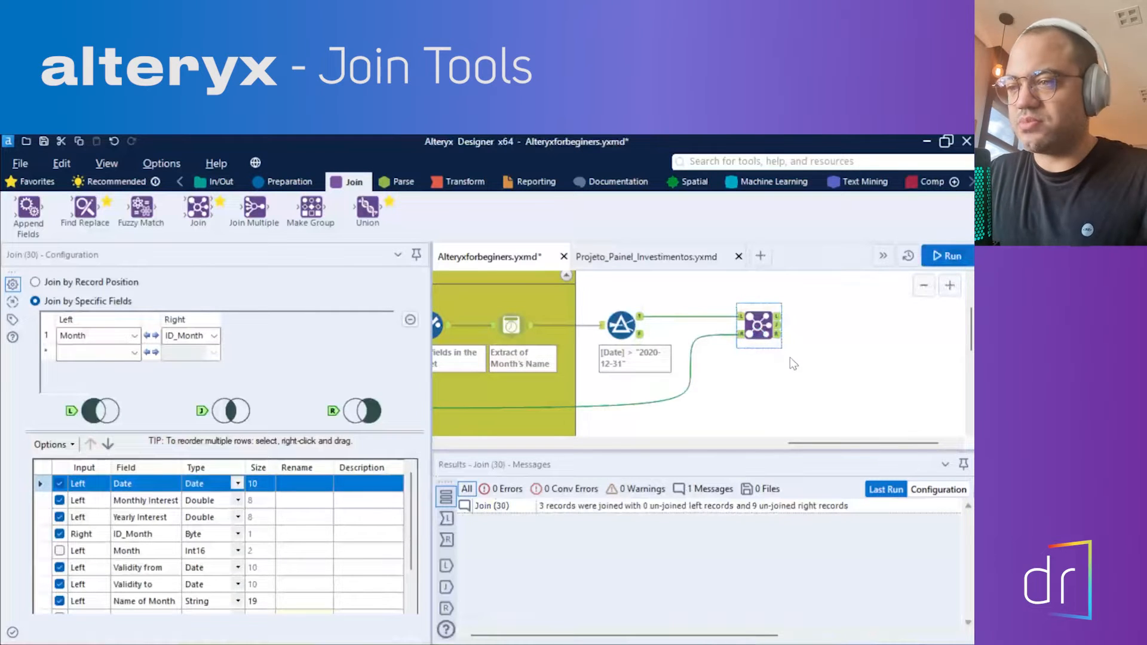
pyautogui.click(778, 316)
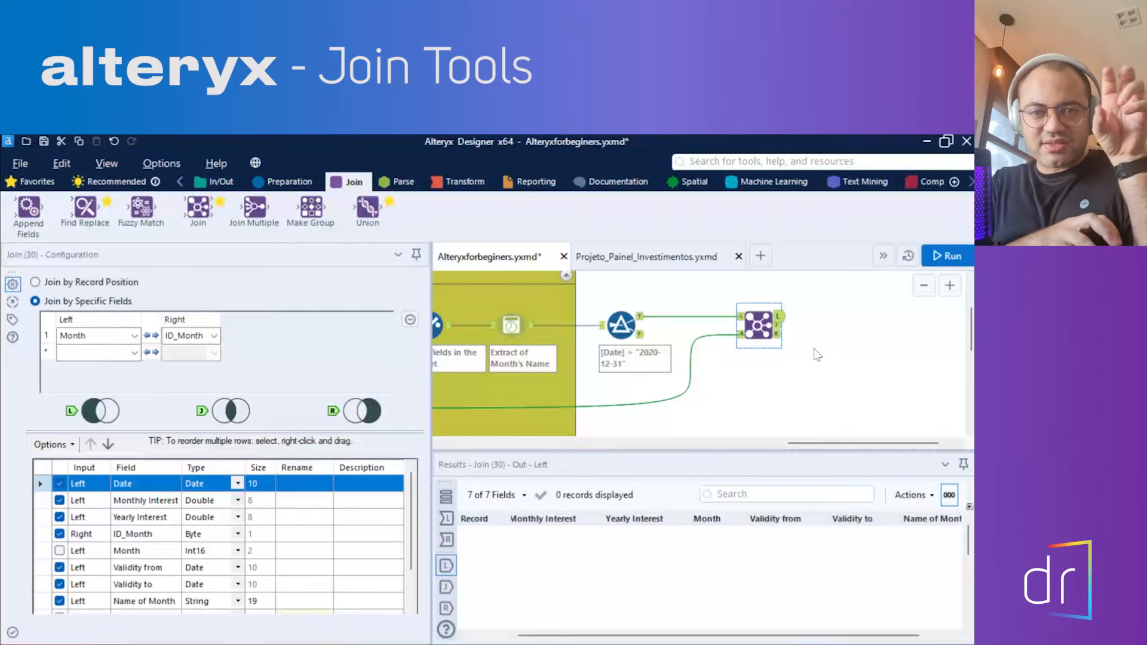
pyautogui.click(779, 326)
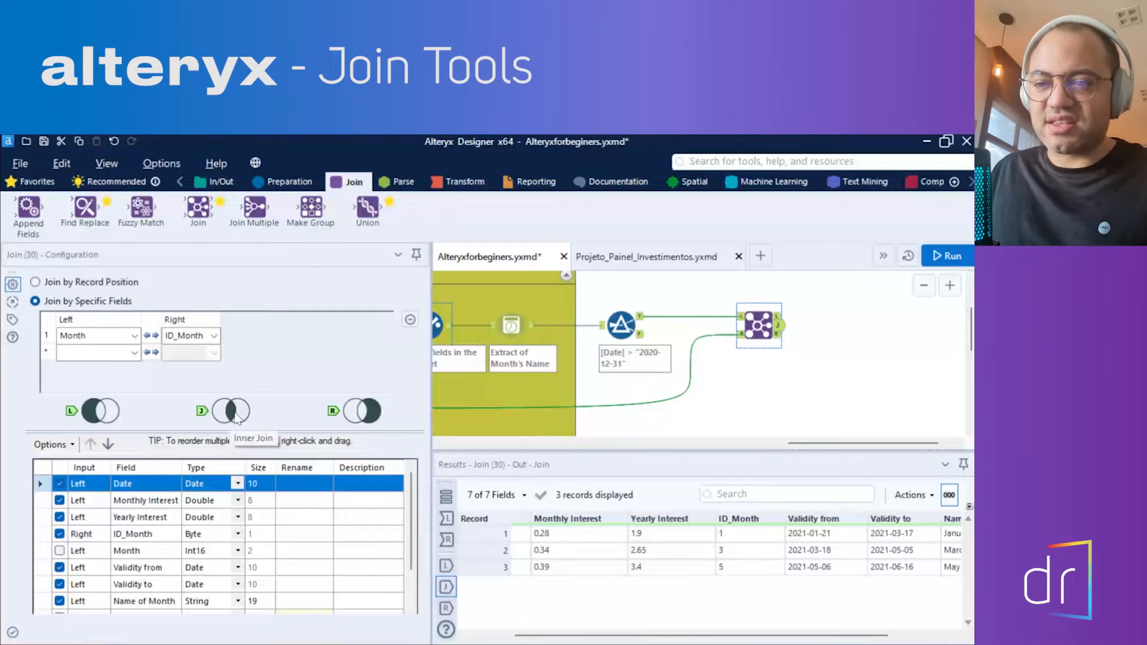
# Compare the Join tool's Left and Right inputs with its right unjoined, inner join and left unjoined outputs.
pyautogui.click(740, 317)
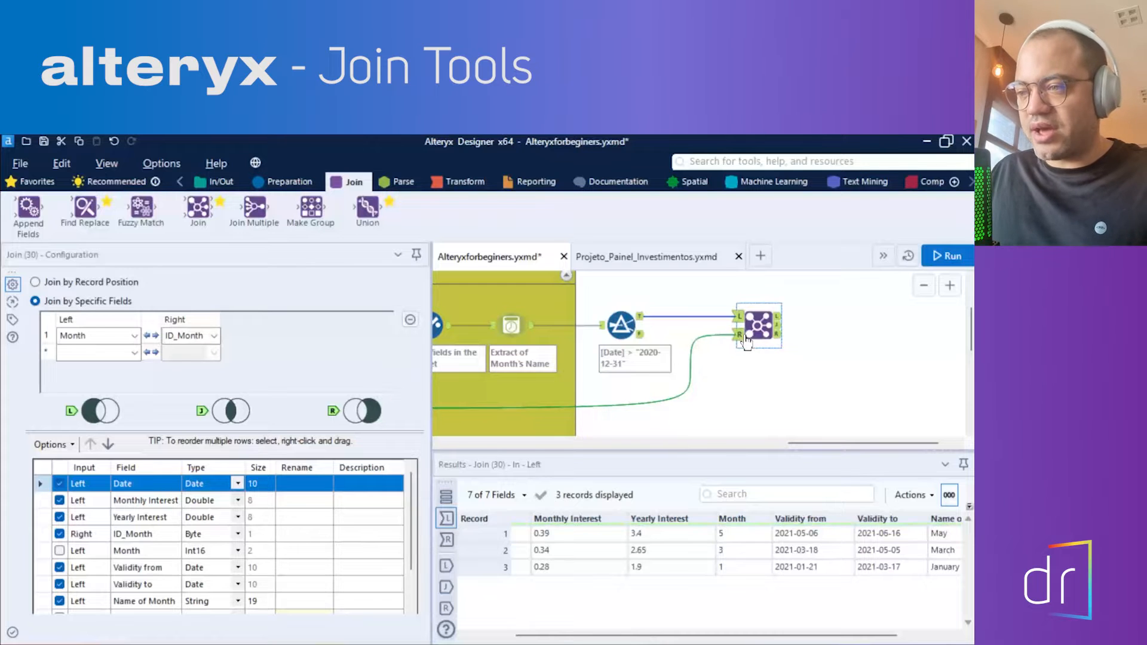
pyautogui.click(741, 336)
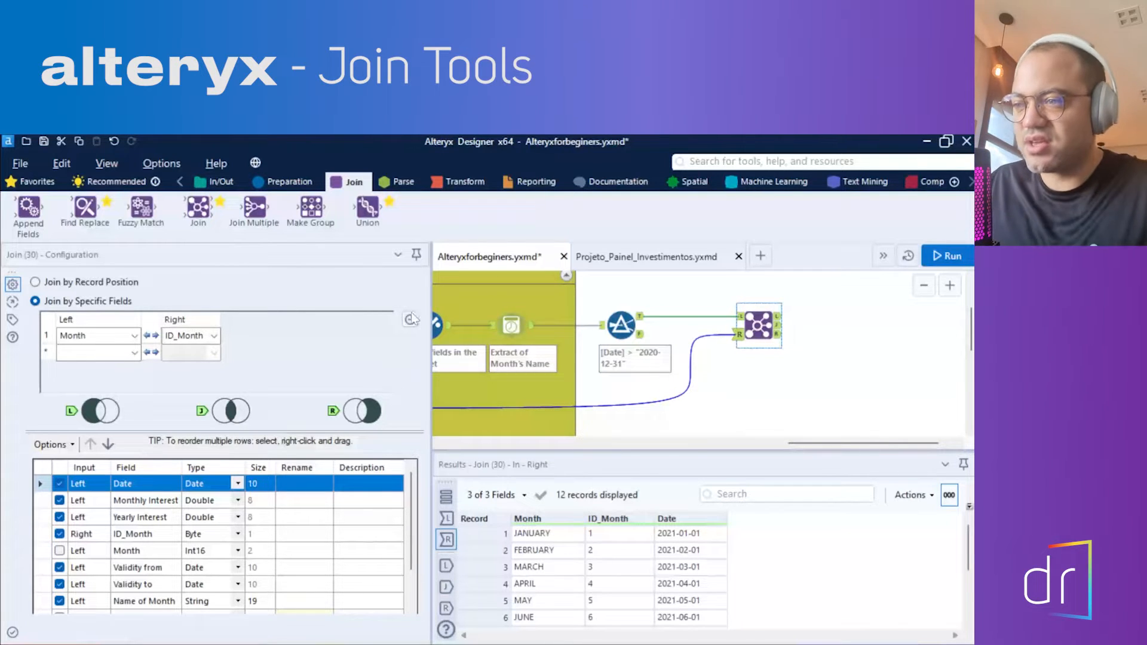
pyautogui.click(779, 335)
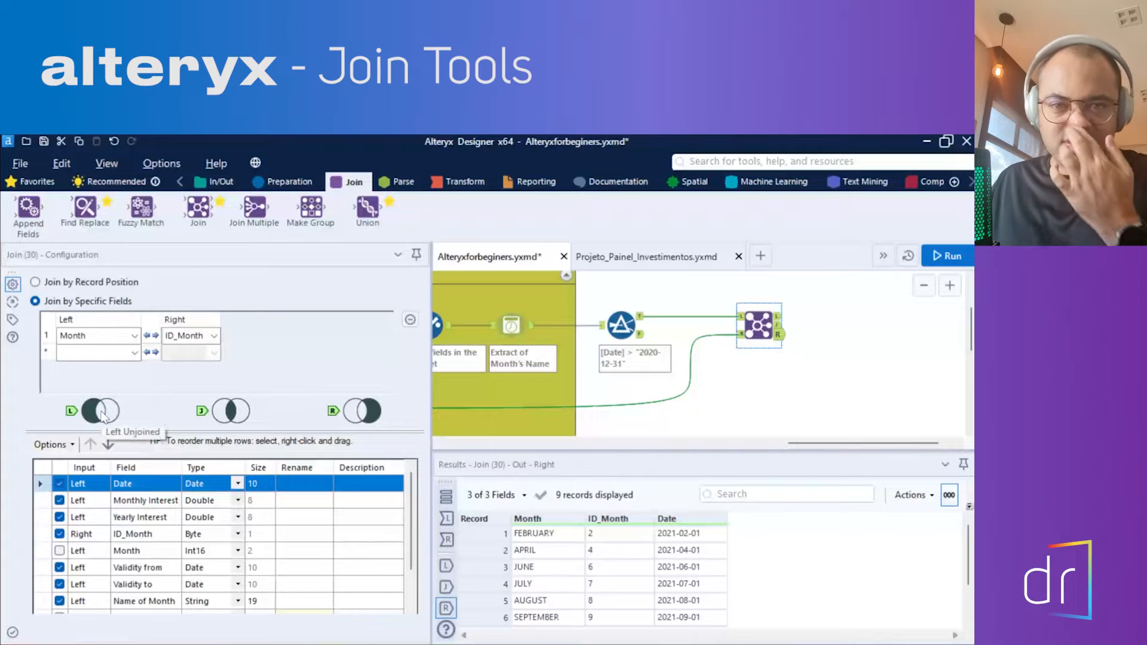
pyautogui.click(778, 324)
pyautogui.click(779, 318)
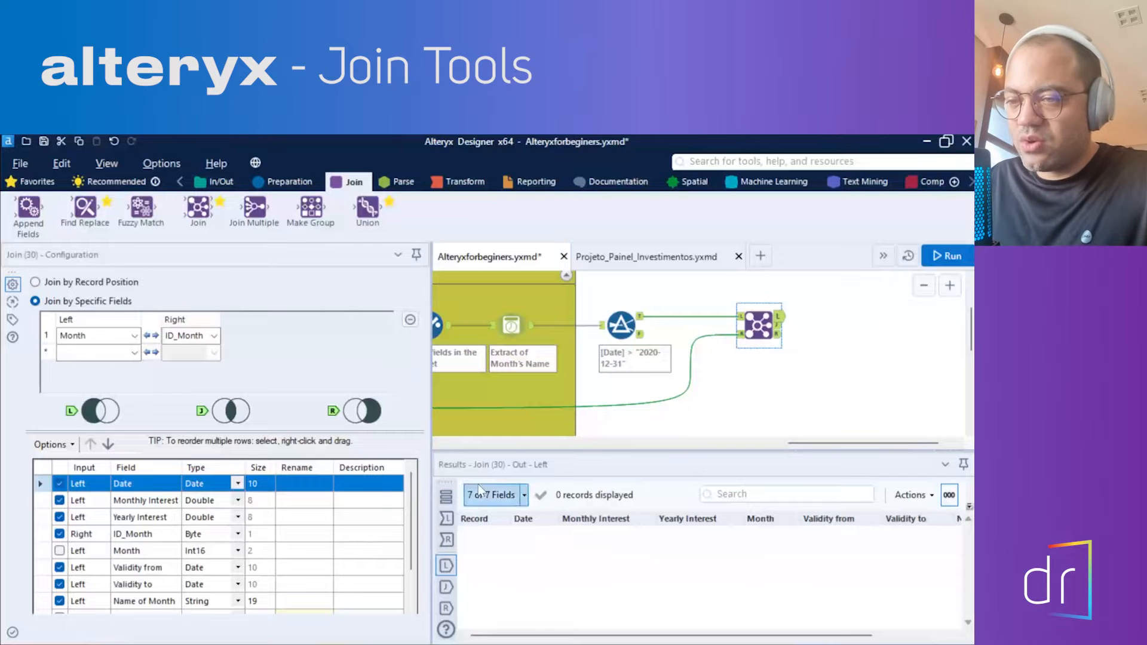
# Enlarge the results area and compare the inner join output with the Left input and the Join's selected fields.
pyautogui.moveTo(518, 452); pyautogui.dragTo(519, 430)
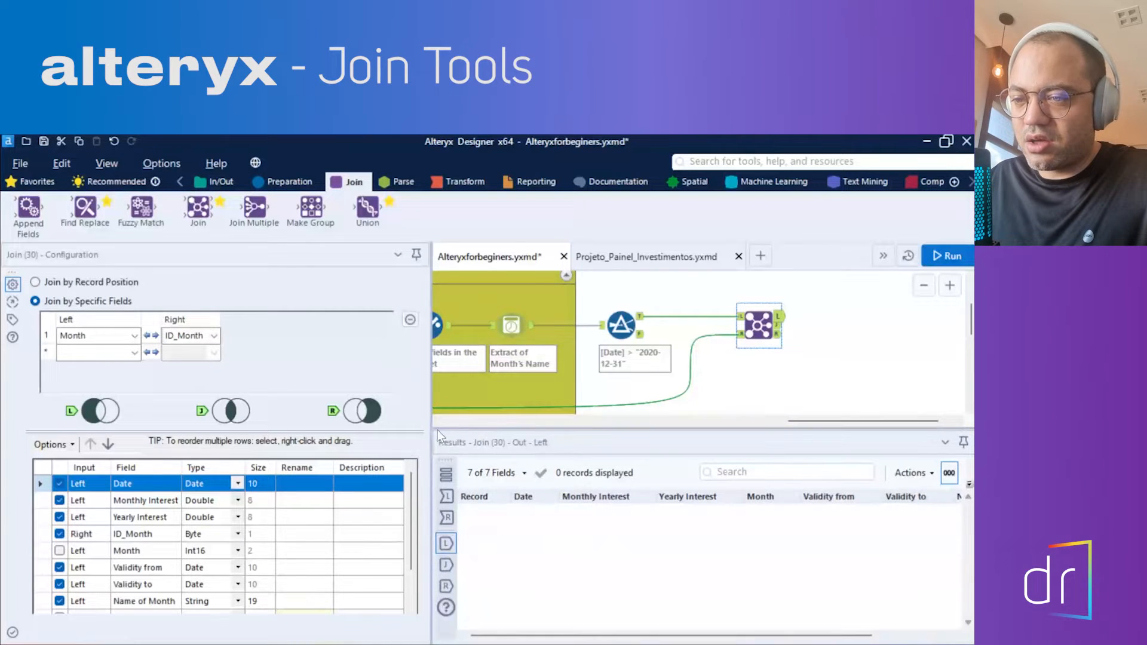
pyautogui.moveTo(431, 430); pyautogui.dragTo(398, 431)
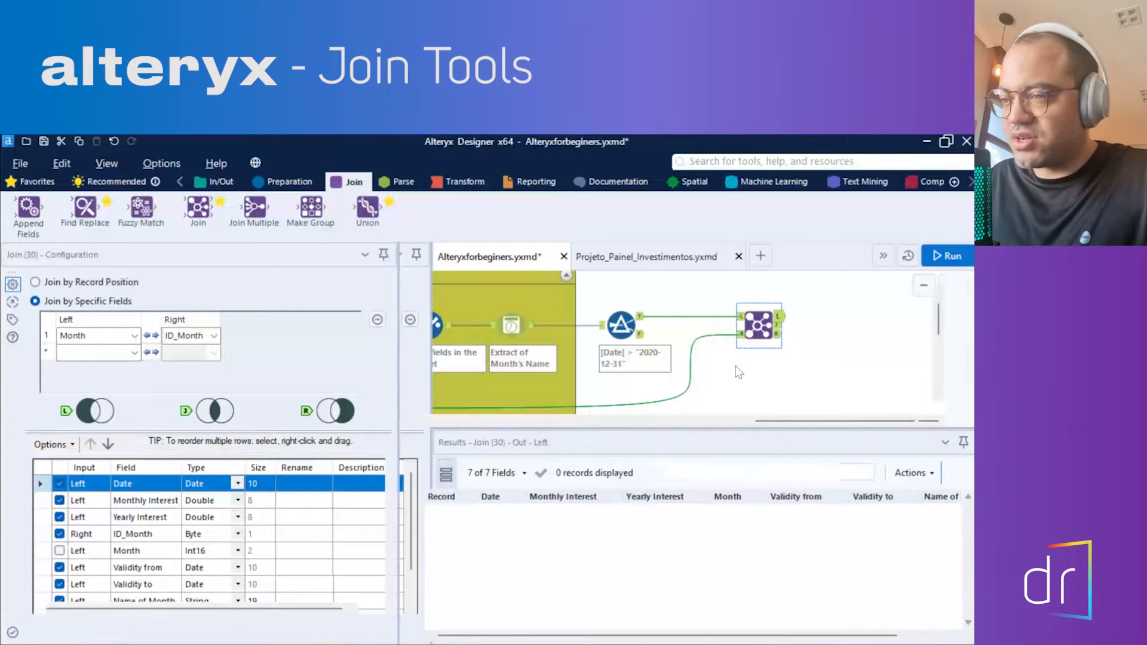
pyautogui.click(744, 326)
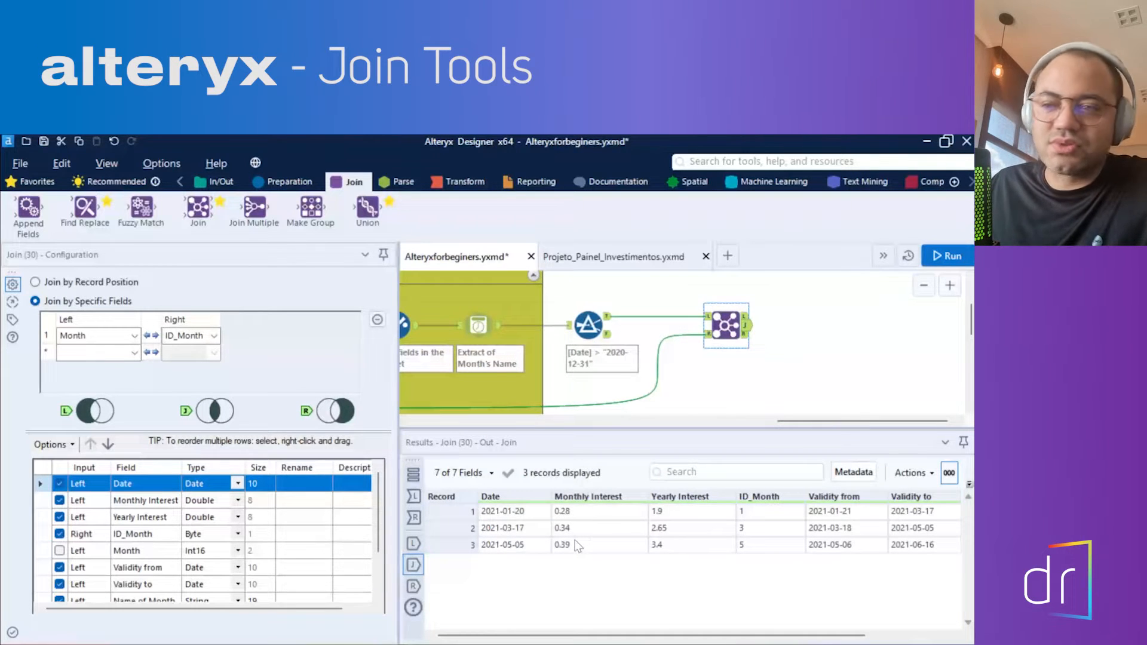
pyautogui.click(704, 316)
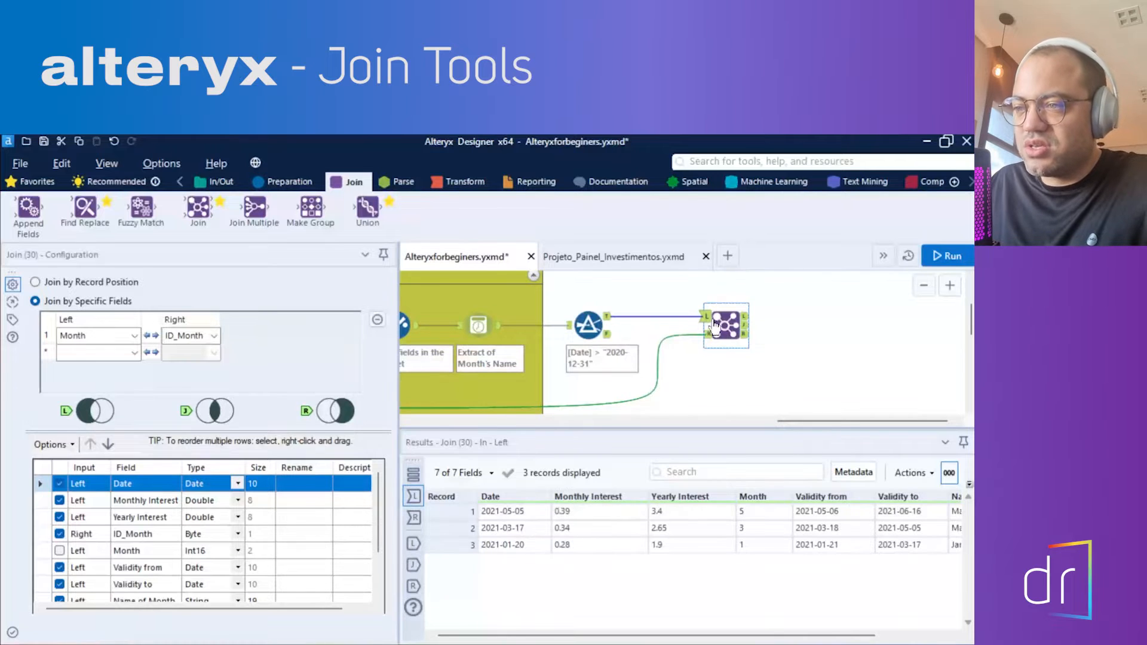
pyautogui.click(745, 328)
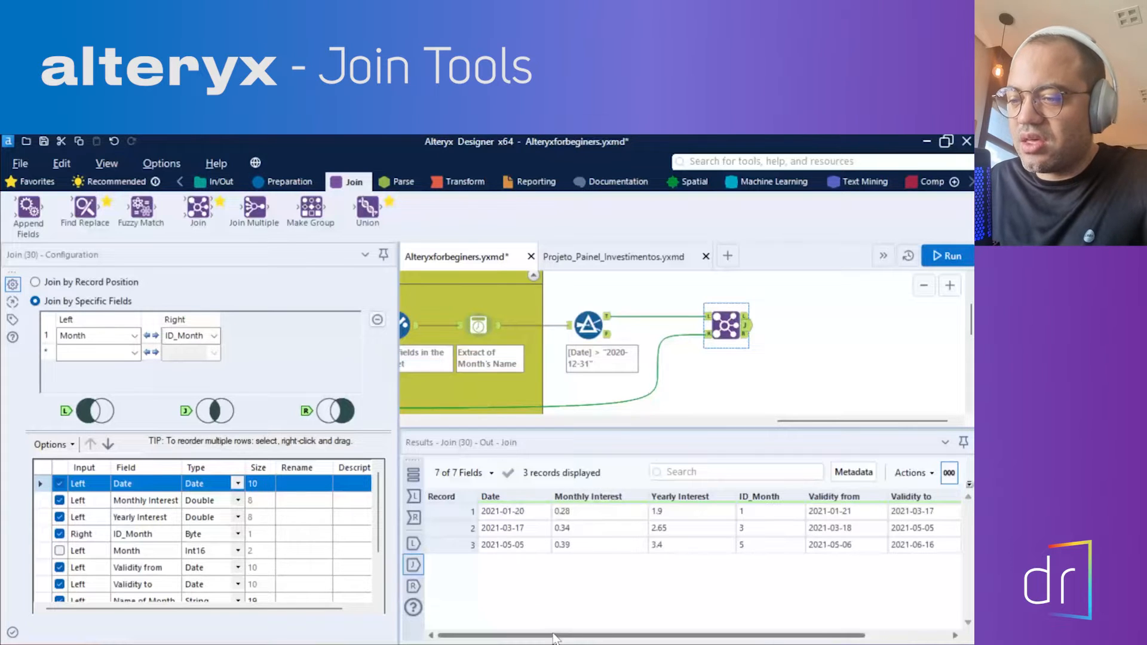
pyautogui.moveTo(544, 634); pyautogui.dragTo(581, 633)
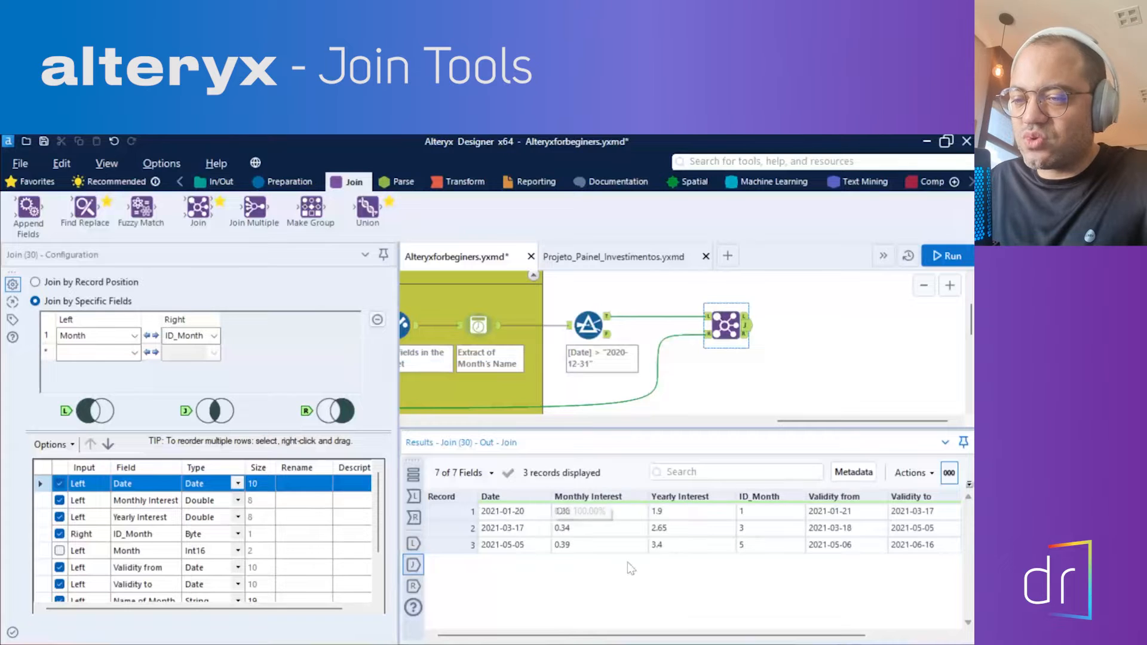
pyautogui.scroll(-1, 170, 522)
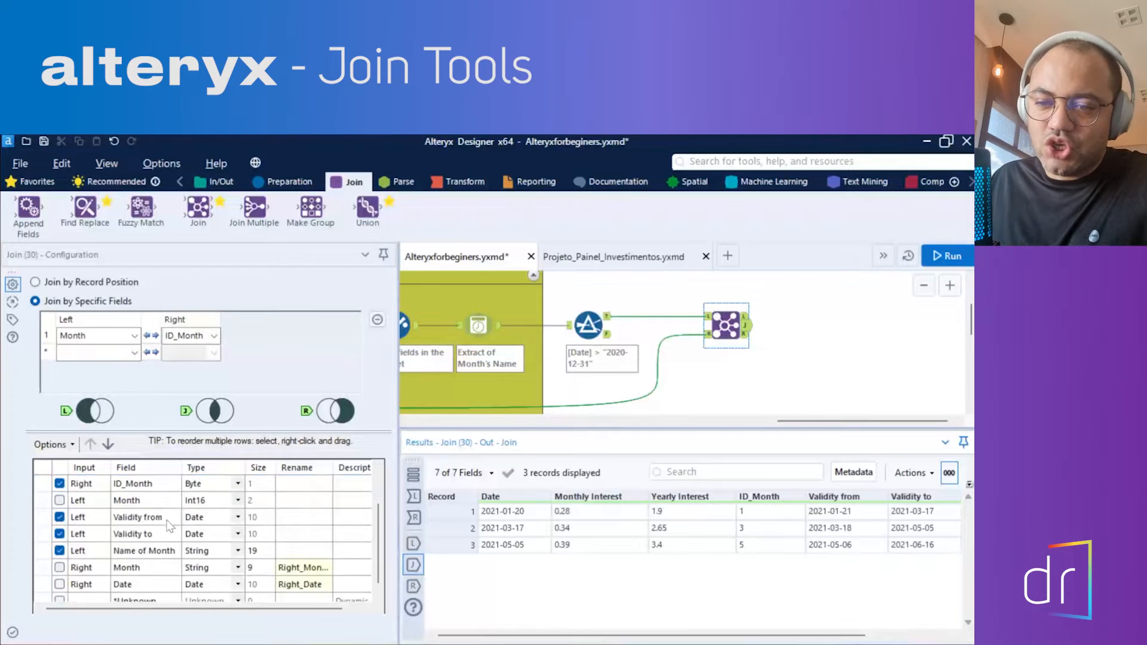
pyautogui.scroll(1, 170, 534)
pyautogui.scroll(-1, 170, 526)
pyautogui.scroll(-1, 170, 525)
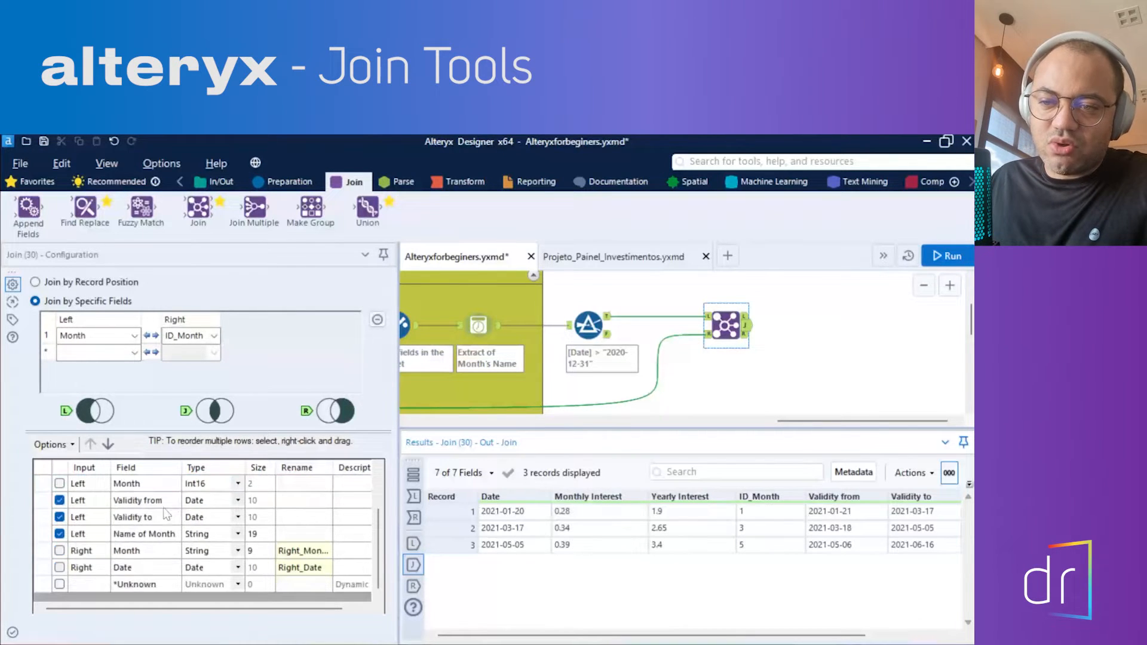
pyautogui.scroll(2, 178, 515)
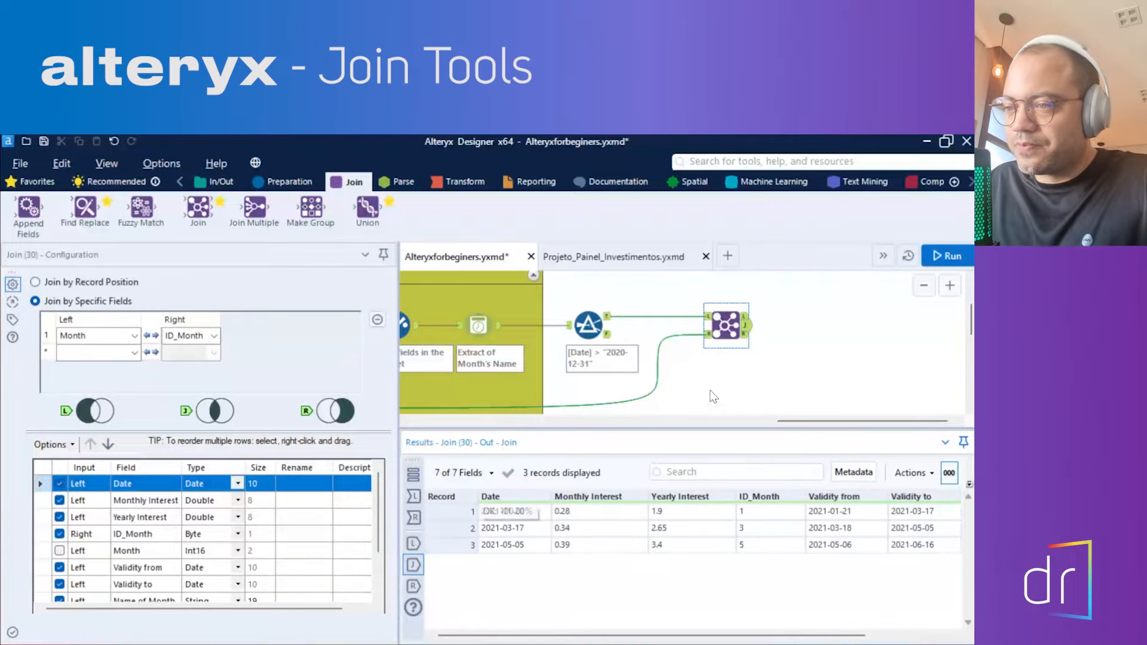
# Examine the unmatched month records in the Join tool's Right output.
pyautogui.click(744, 338)
pyautogui.click(744, 338)
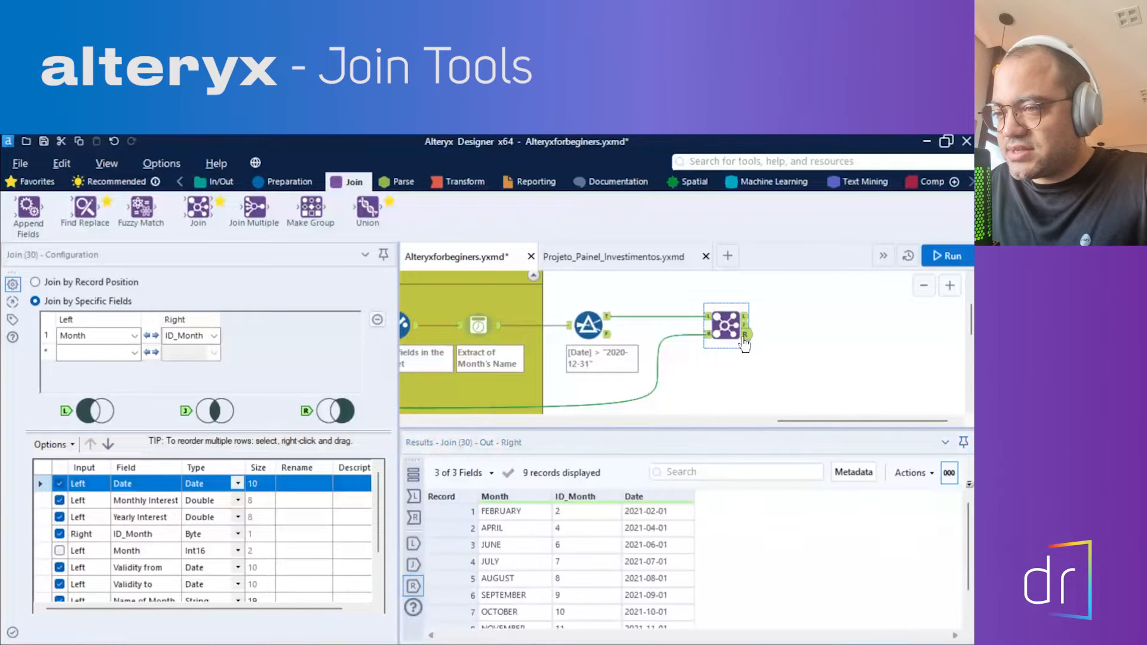
pyautogui.scroll(-1, 511, 544)
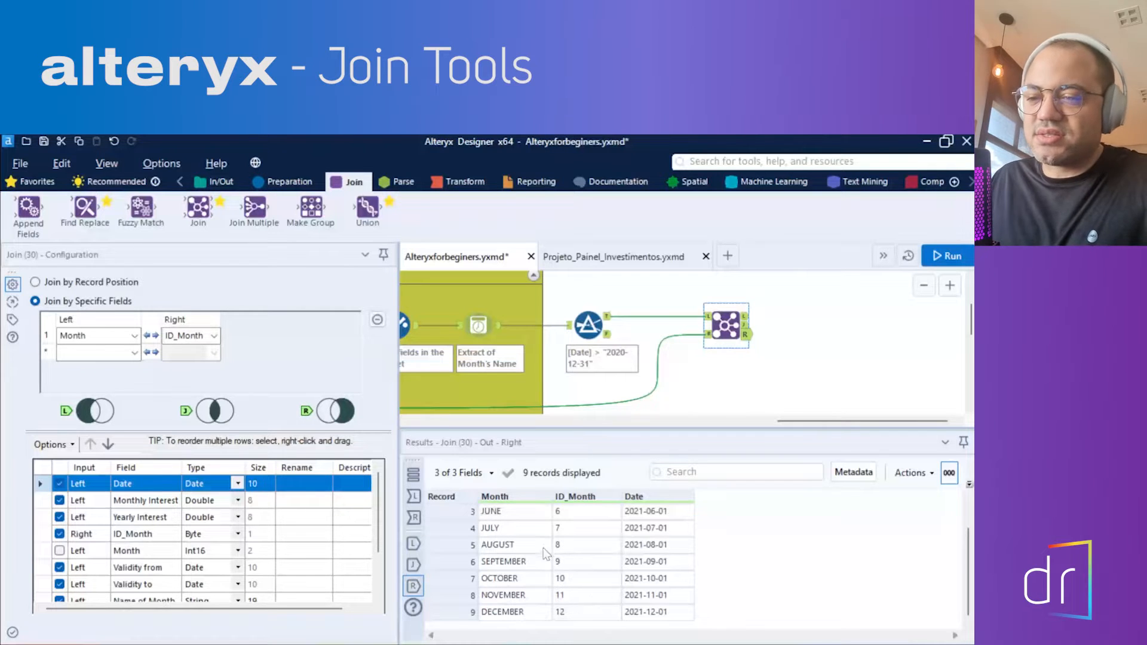
# Compare the Join tool's Right input month records with the unmatched months in its Right output.
pyautogui.scroll(1, 542, 543)
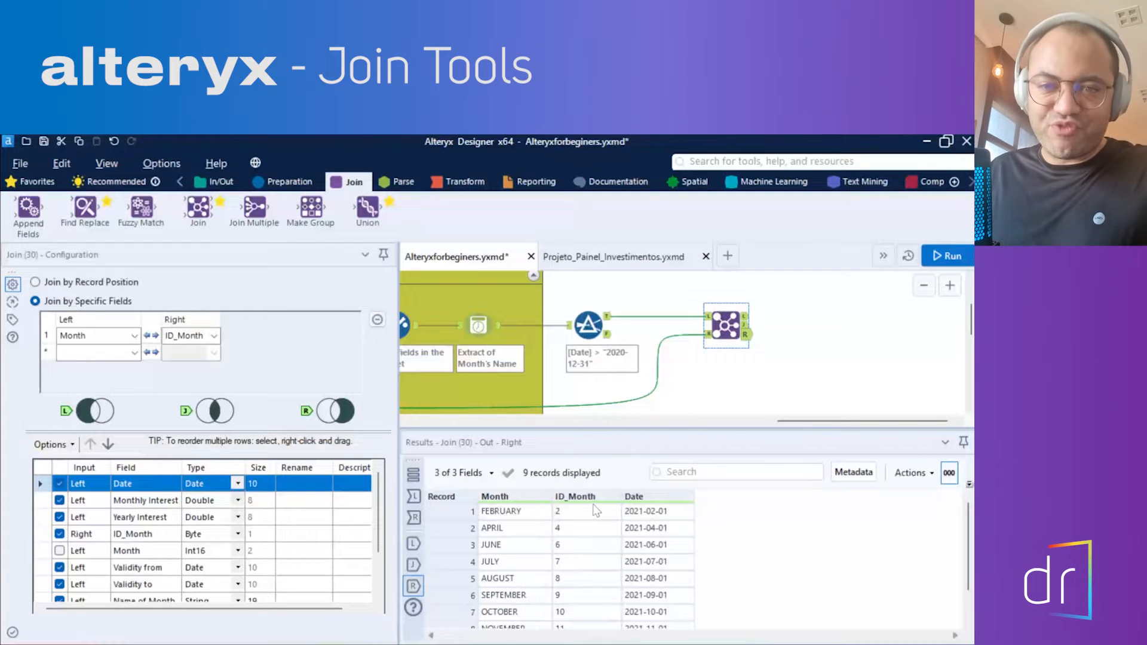
pyautogui.click(707, 336)
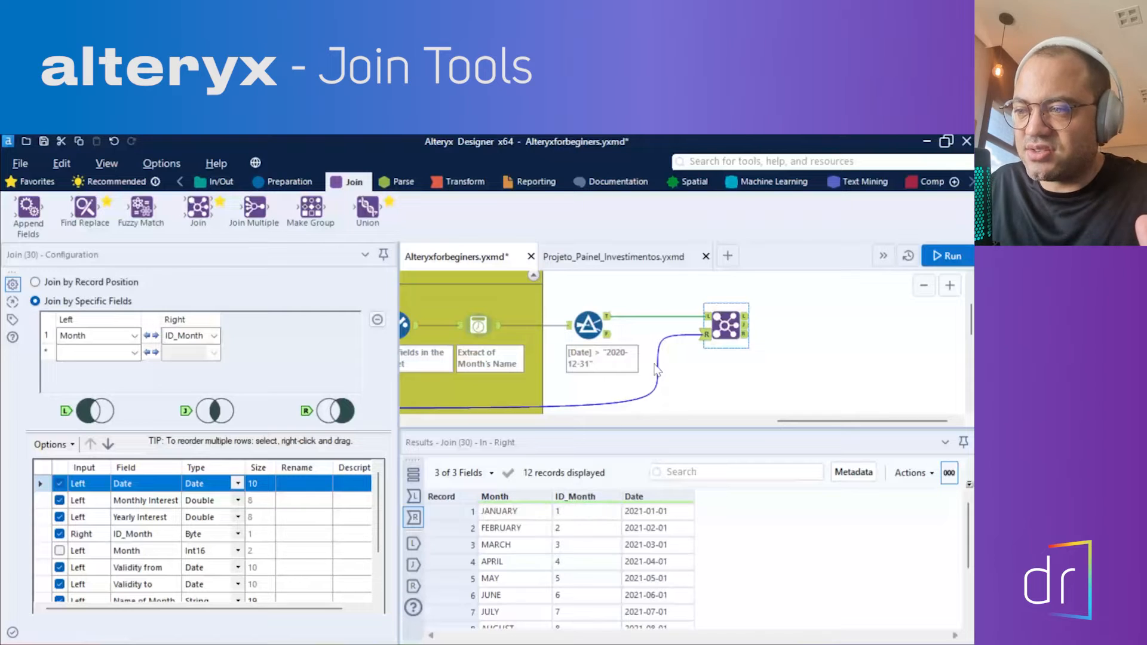
pyautogui.click(744, 335)
pyautogui.scroll(-2, 591, 531)
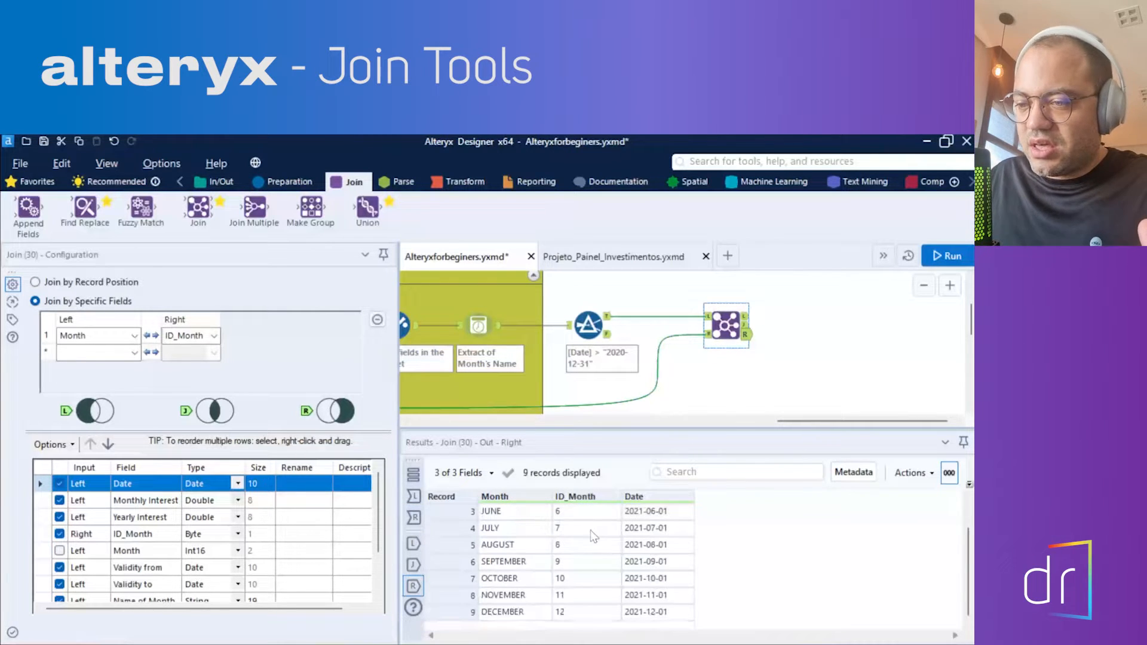
pyautogui.scroll(2, 590, 529)
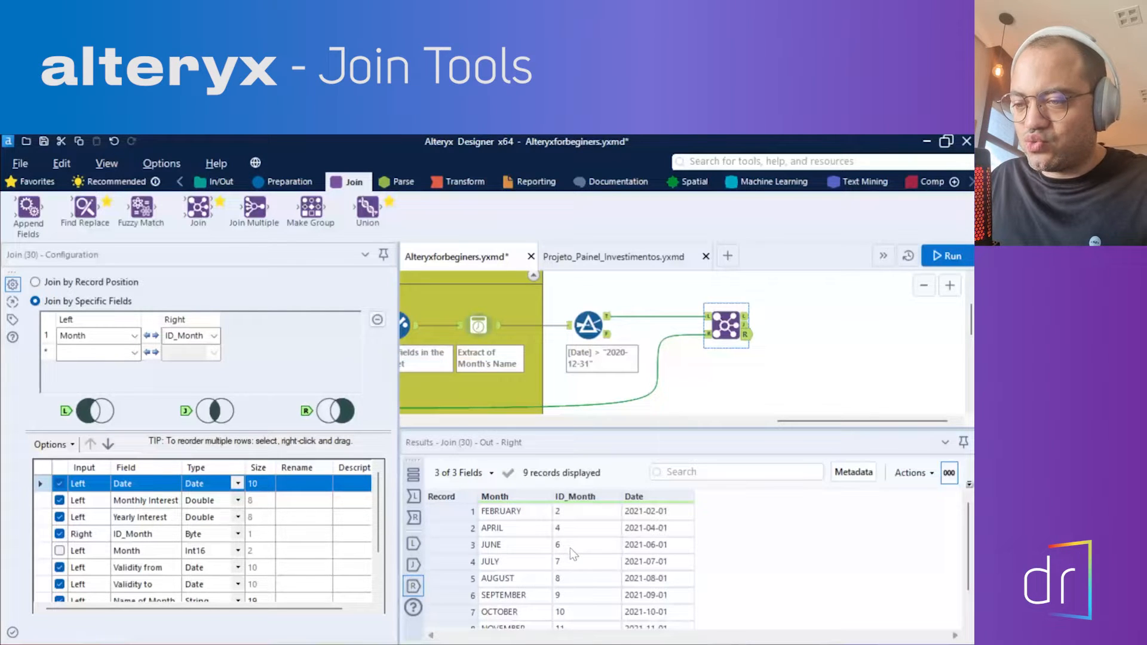
pyautogui.scroll(-1, 573, 552)
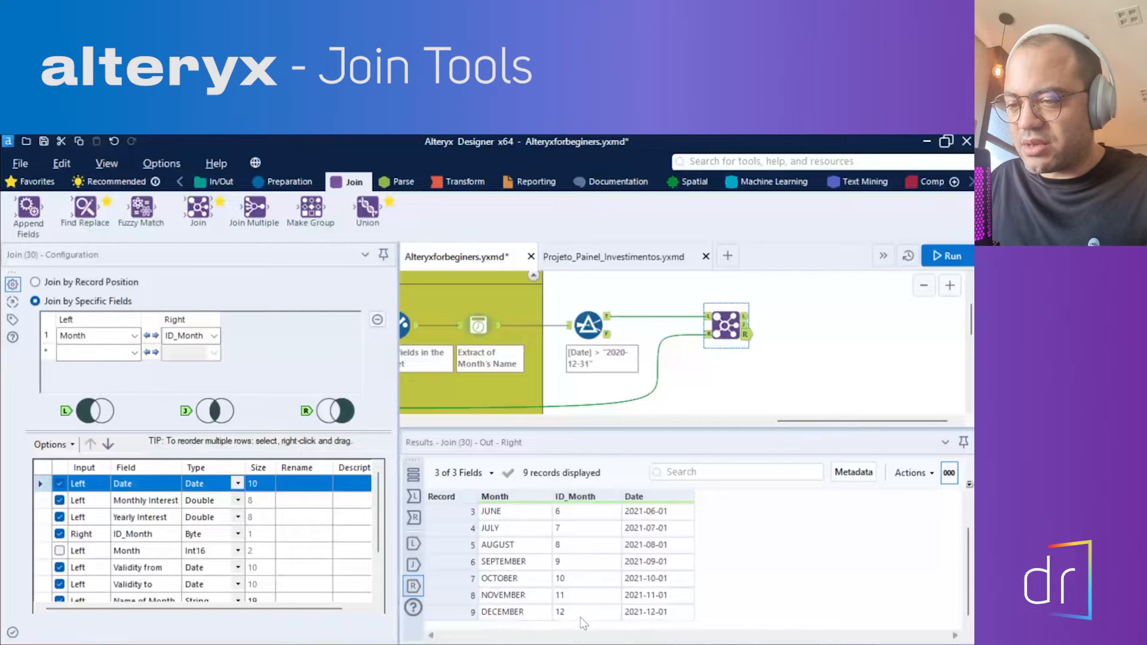
pyautogui.scroll(1, 579, 618)
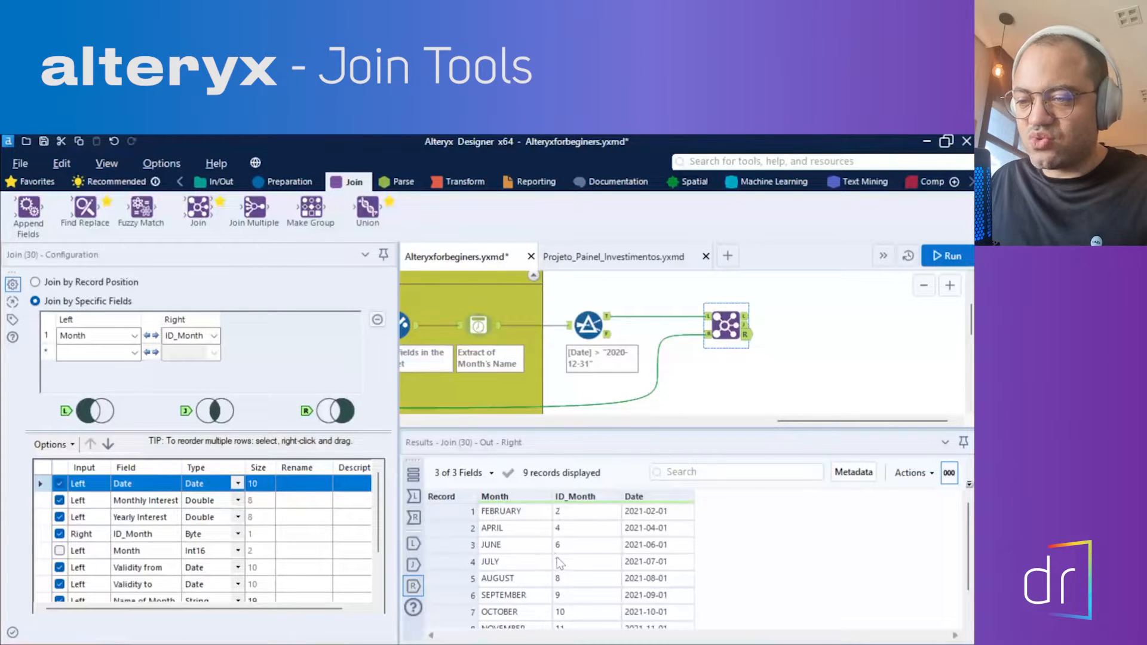
# Examine the Validity from and Validity to dates of each joined record in the Join tool's inner join output.
pyautogui.click(746, 325)
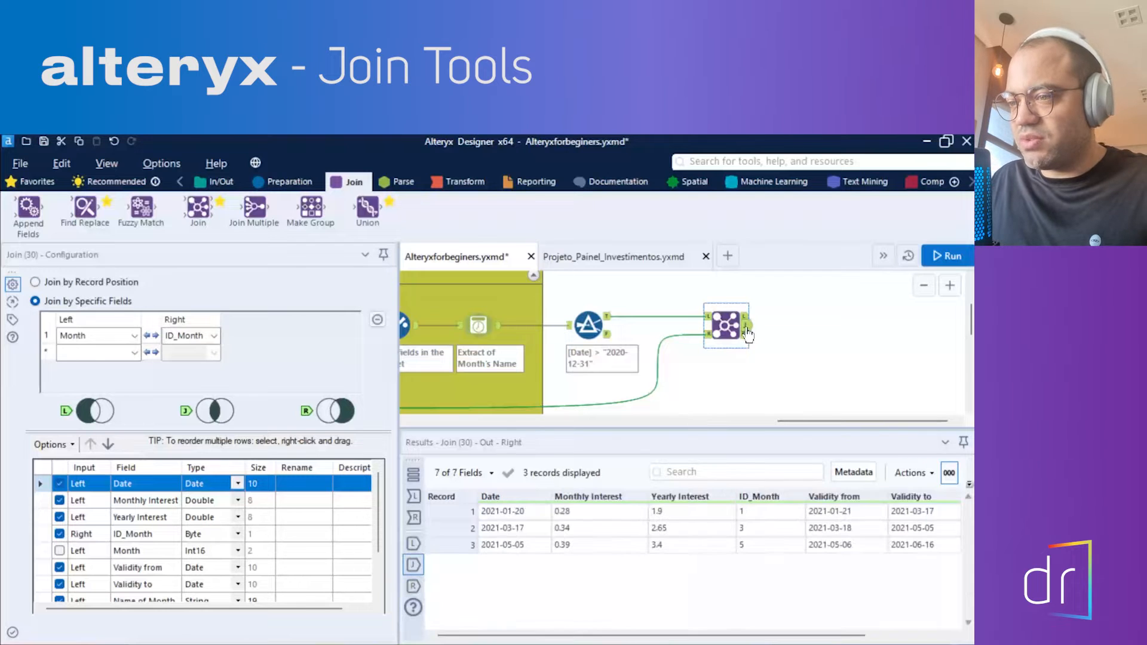
pyautogui.moveTo(652, 635); pyautogui.dragTo(747, 621)
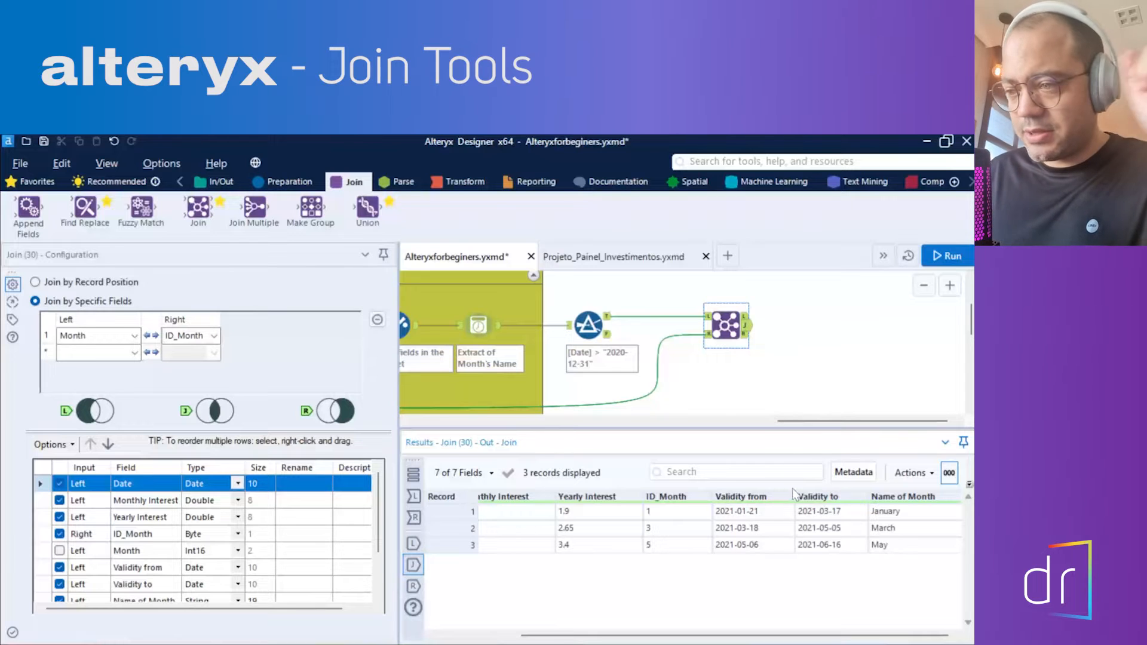
pyautogui.click(768, 515)
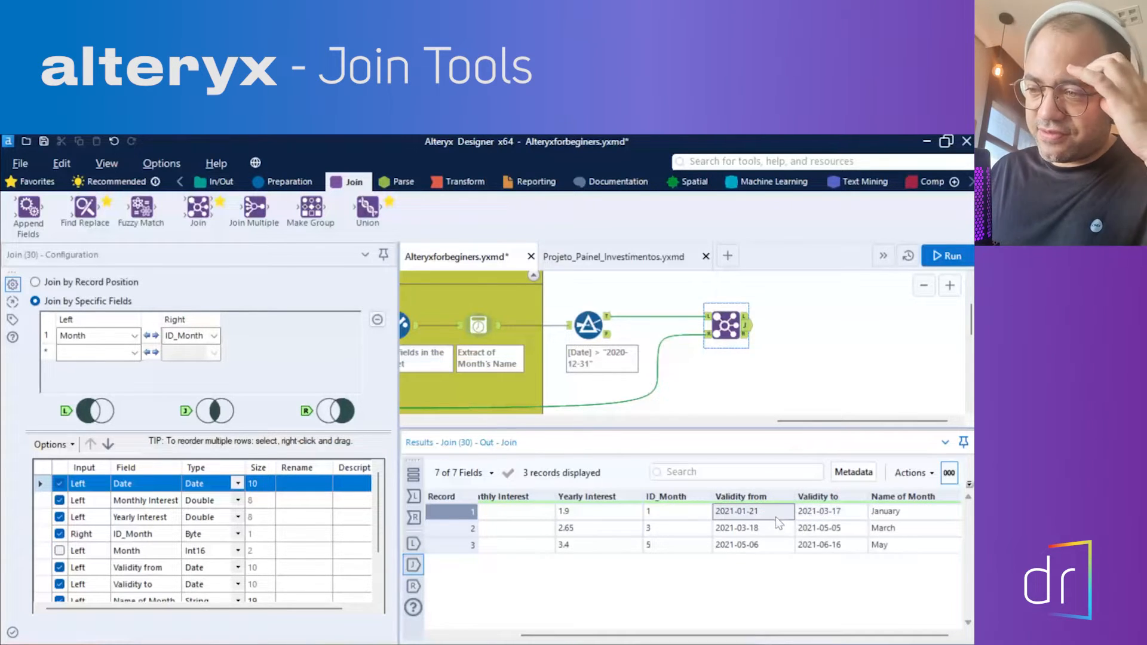
pyautogui.press('Right')
pyautogui.press('Down')
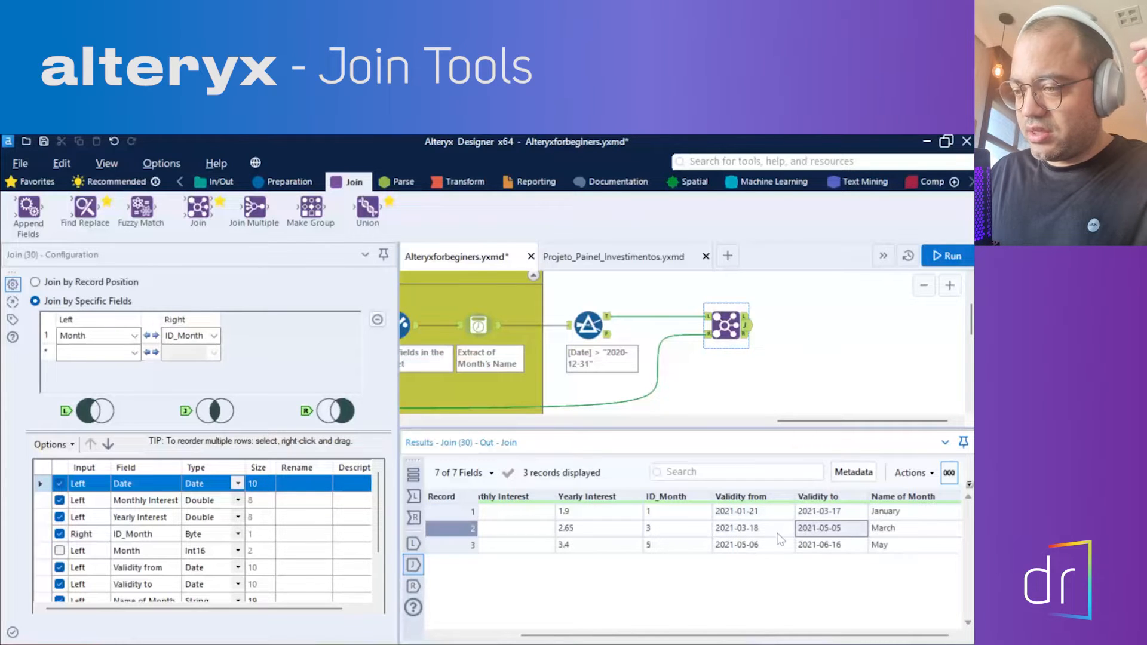
pyautogui.click(766, 544)
pyautogui.click(808, 543)
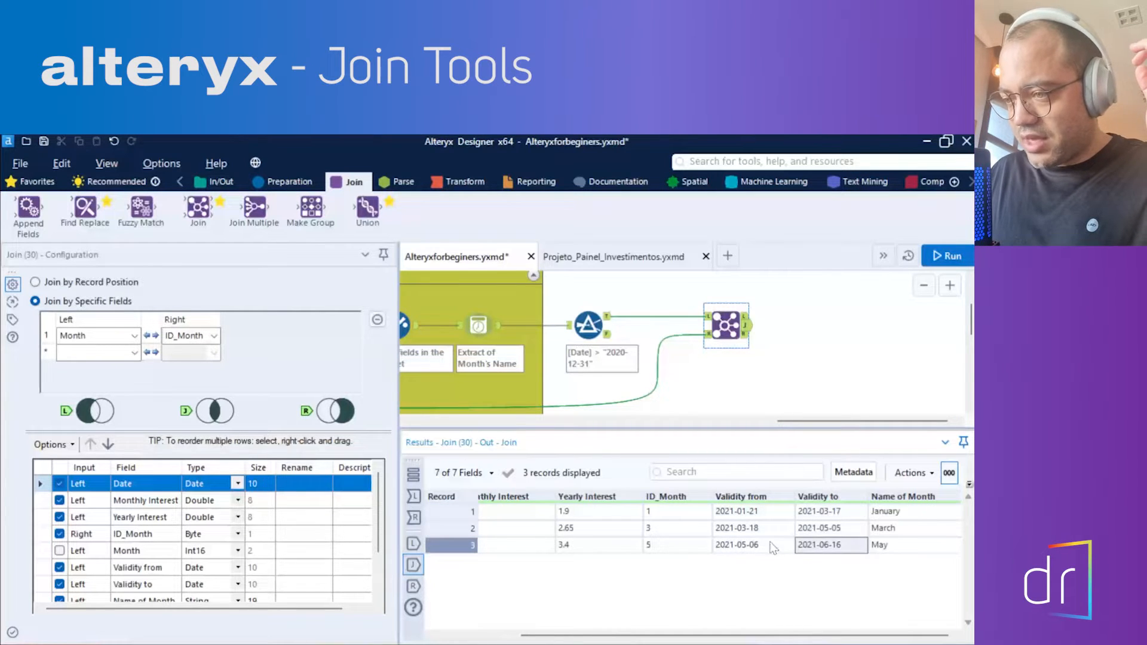
pyautogui.click(770, 543)
pyautogui.click(802, 541)
pyautogui.click(759, 527)
pyautogui.click(764, 515)
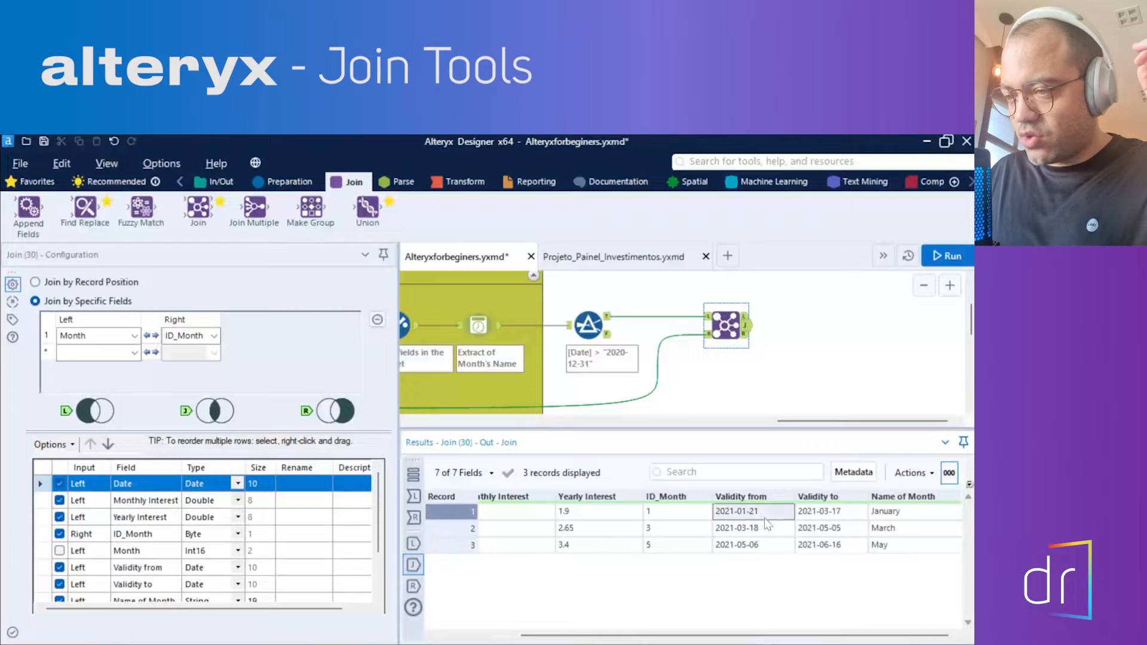
pyautogui.click(799, 516)
pyautogui.click(770, 525)
pyautogui.click(802, 528)
pyautogui.click(771, 542)
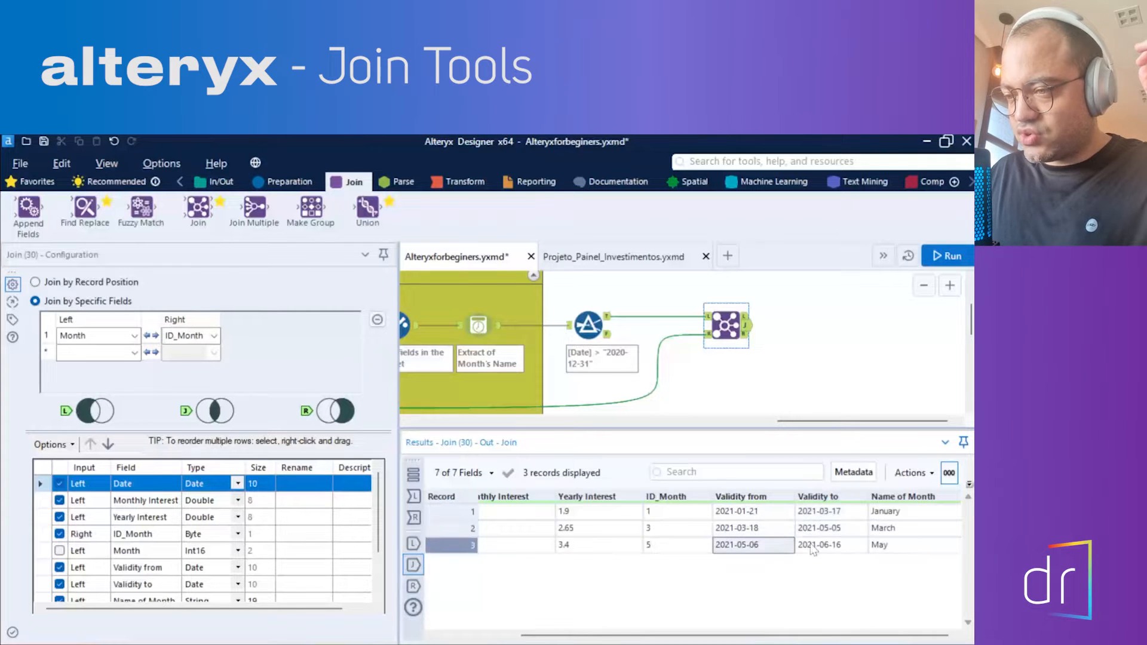
pyautogui.click(807, 543)
pyautogui.click(759, 543)
pyautogui.click(760, 525)
pyautogui.click(802, 527)
pyautogui.click(775, 515)
pyautogui.click(808, 516)
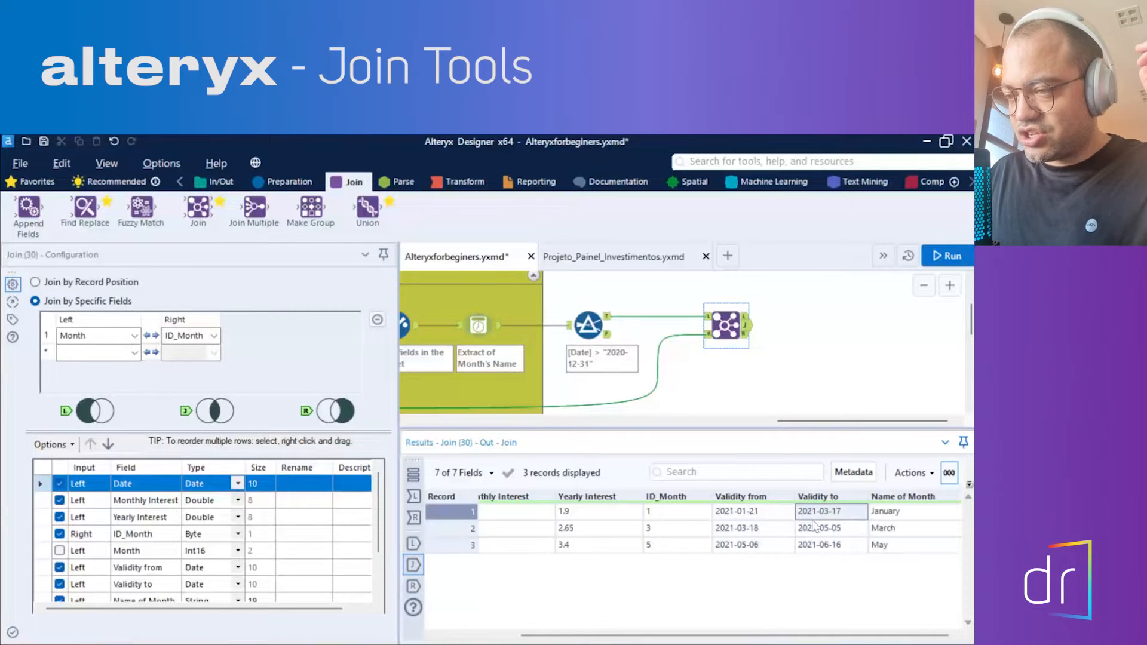
pyautogui.click(770, 529)
pyautogui.click(807, 529)
pyautogui.click(815, 543)
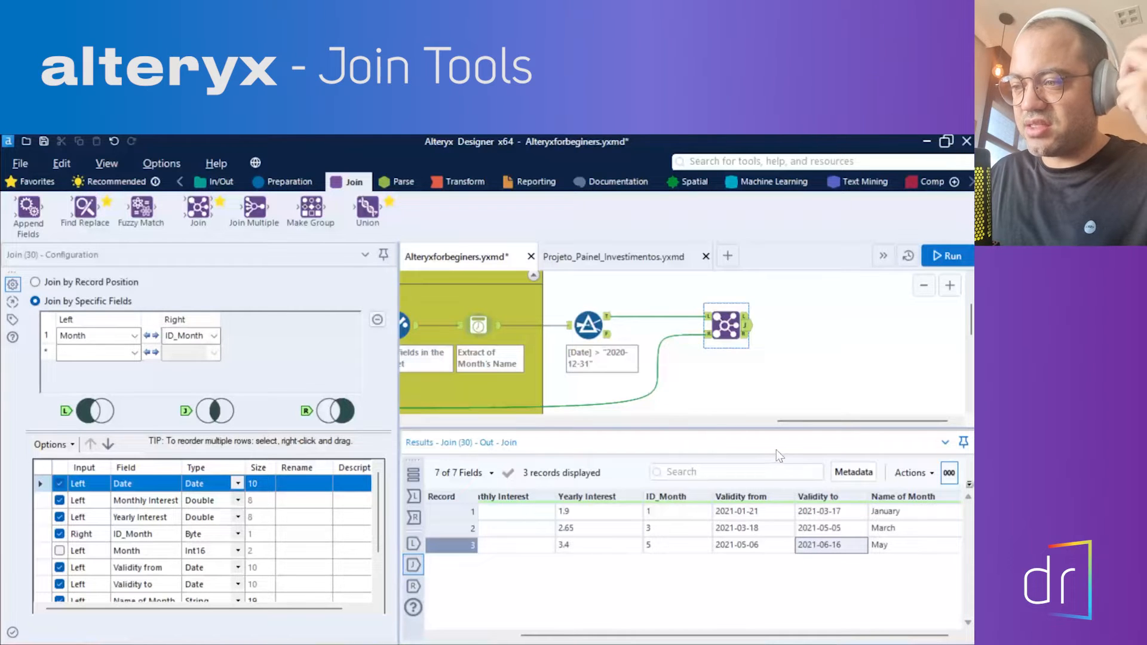
# Check the Join tool's Right output and add an Append Fields tool to the canvas after the Join tool.
pyautogui.click(745, 337)
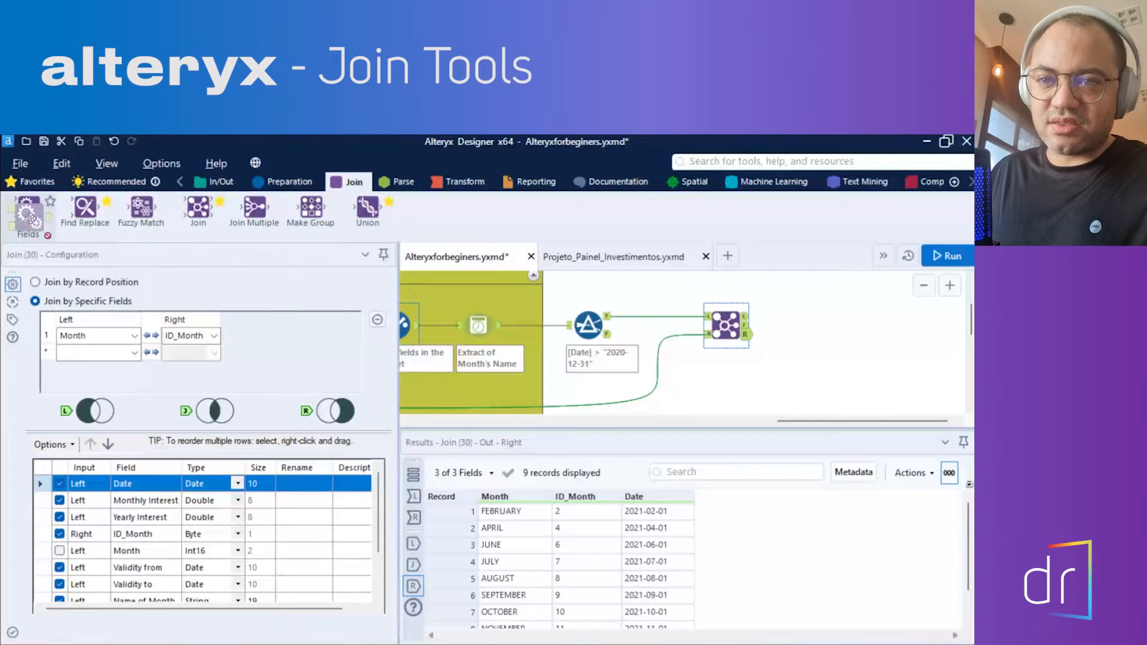
pyautogui.moveTo(28, 208); pyautogui.dragTo(862, 343)
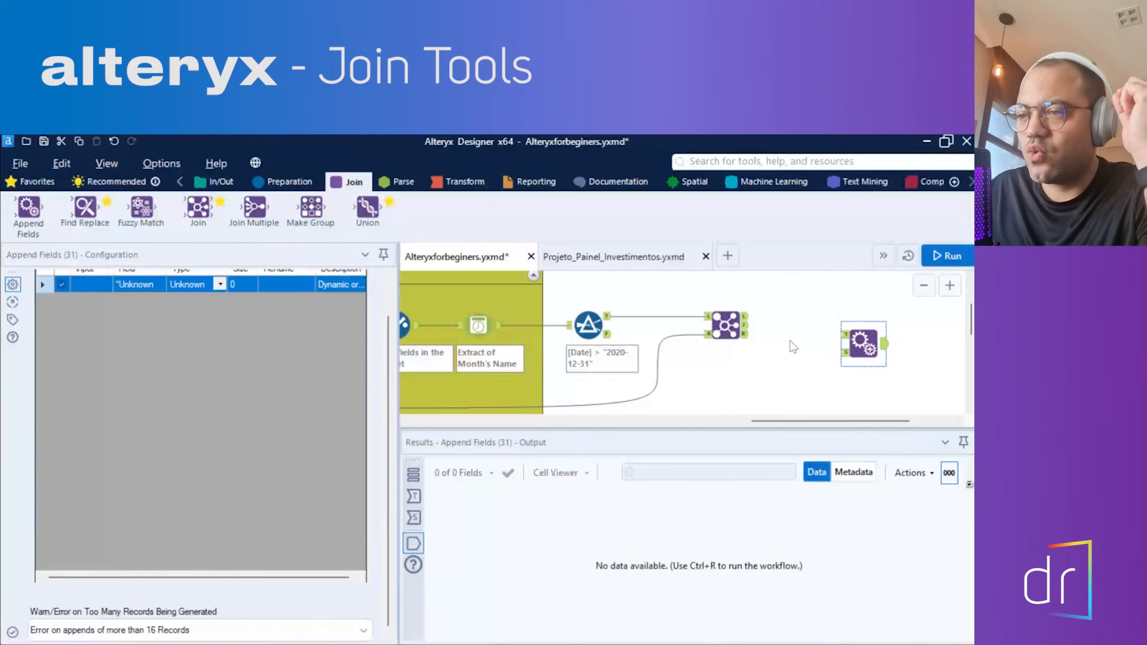
# Compare the Join tool's inner join records with the unmatched month records in its Right output.
pyautogui.click(743, 329)
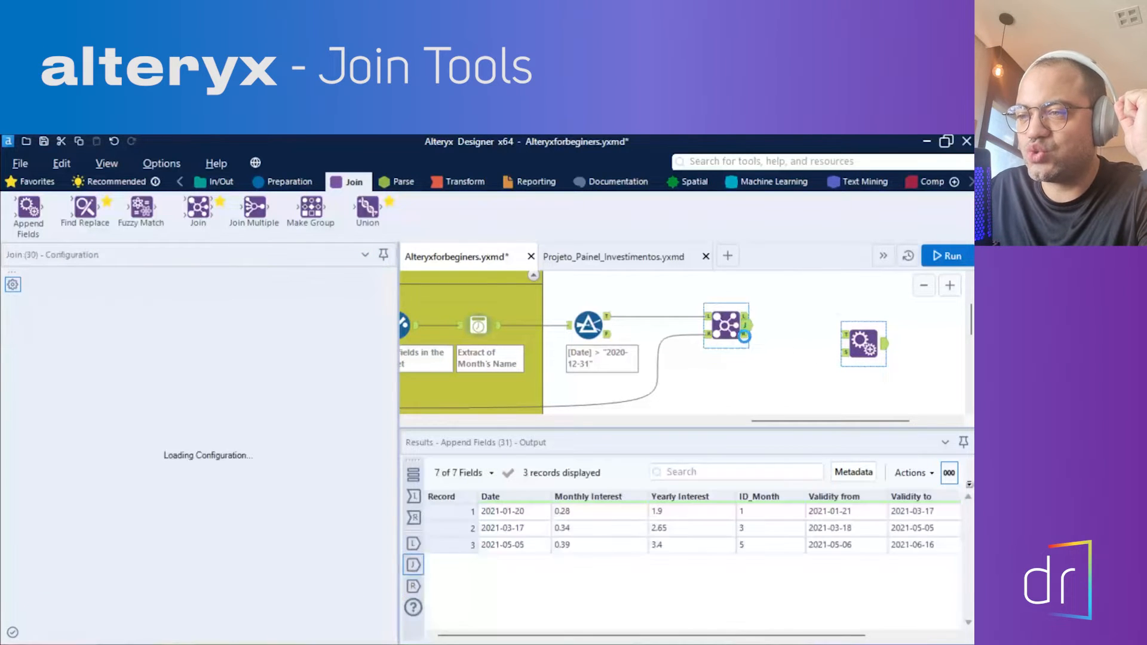
pyautogui.click(745, 336)
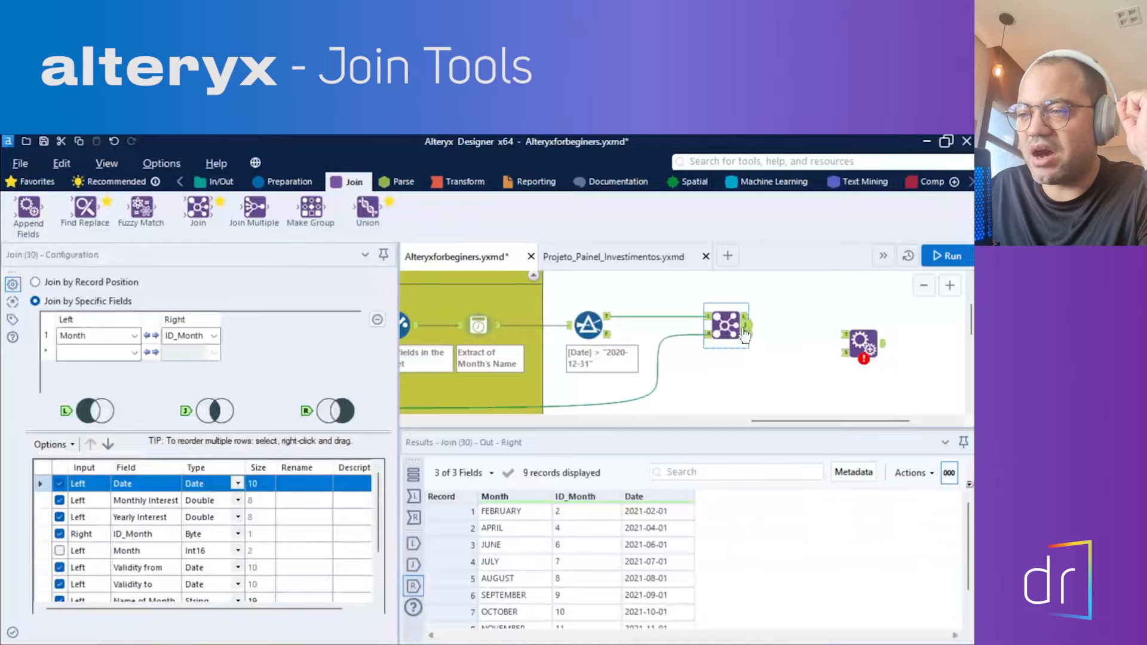
pyautogui.click(744, 327)
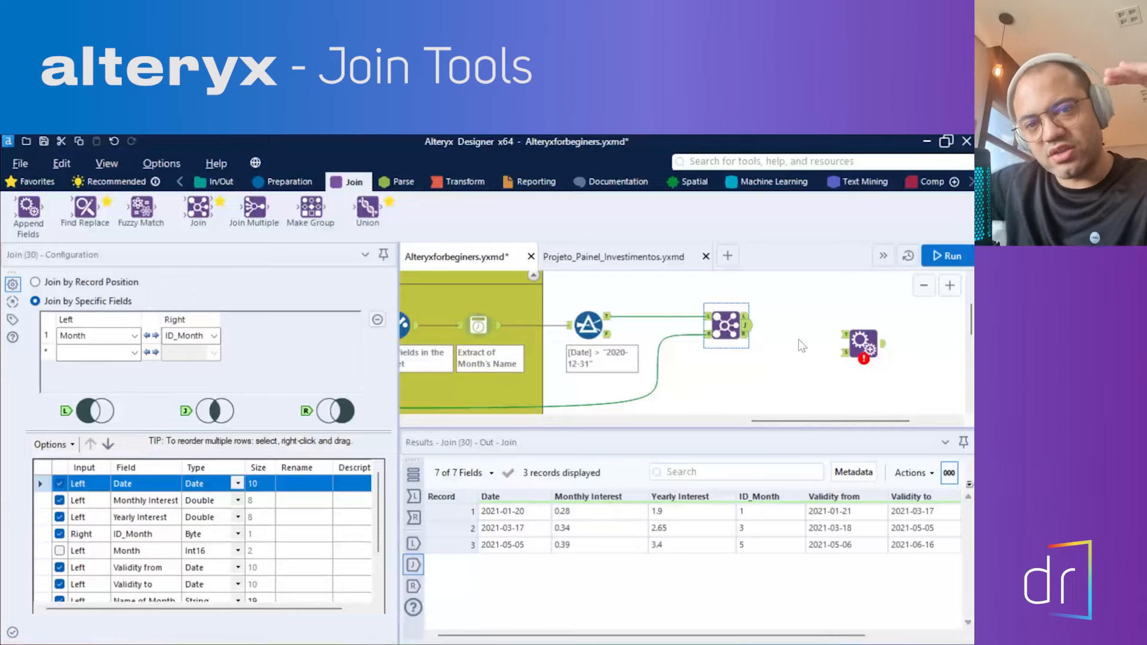
pyautogui.click(745, 335)
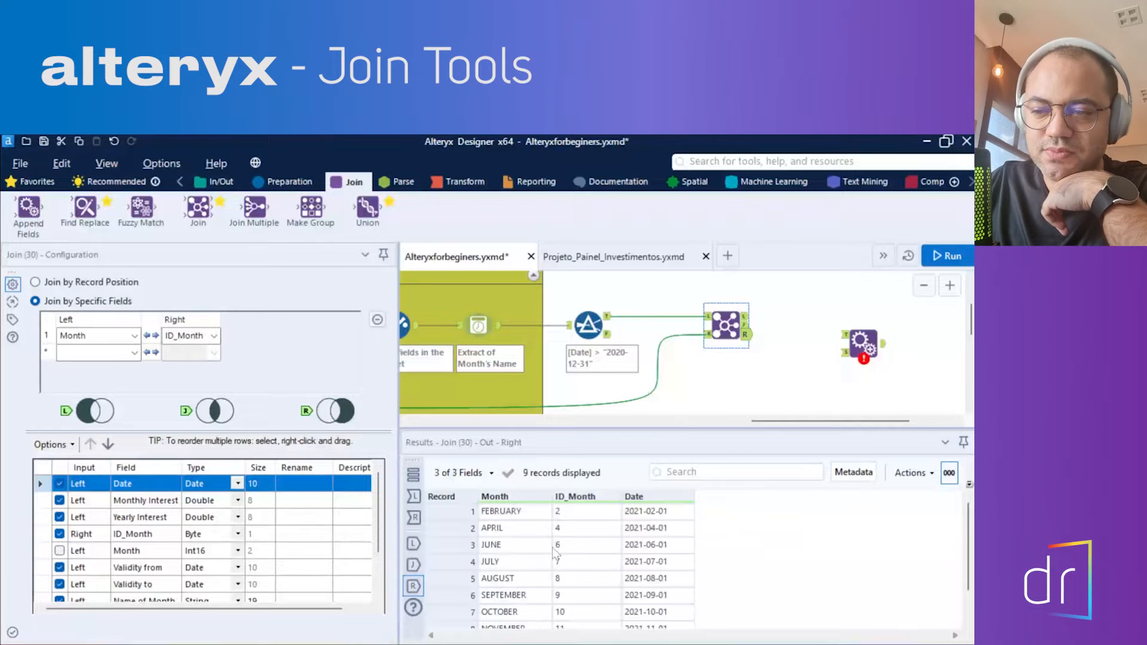
pyautogui.scroll(-1, 556, 552)
pyautogui.scroll(1, 549, 571)
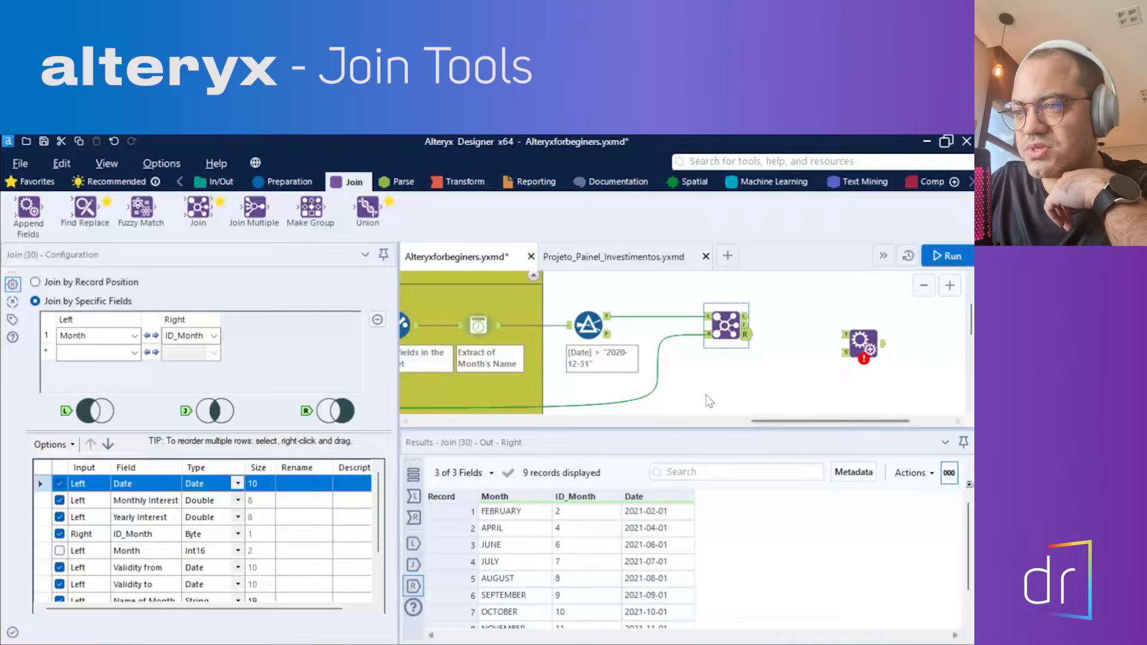
pyautogui.click(745, 327)
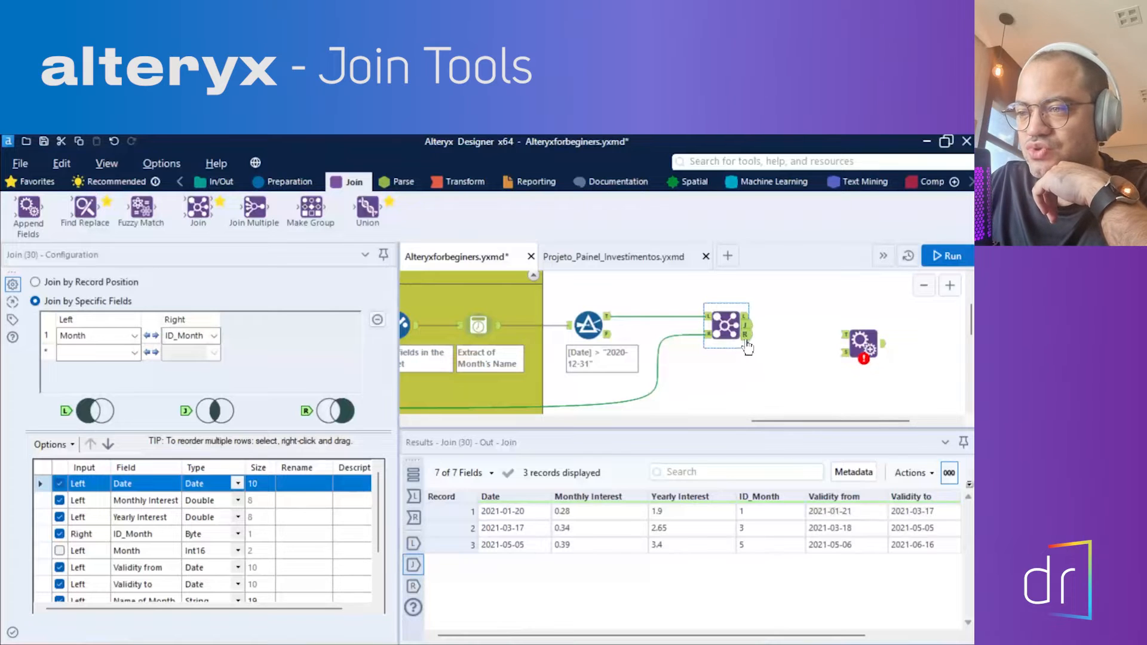
pyautogui.click(737, 361)
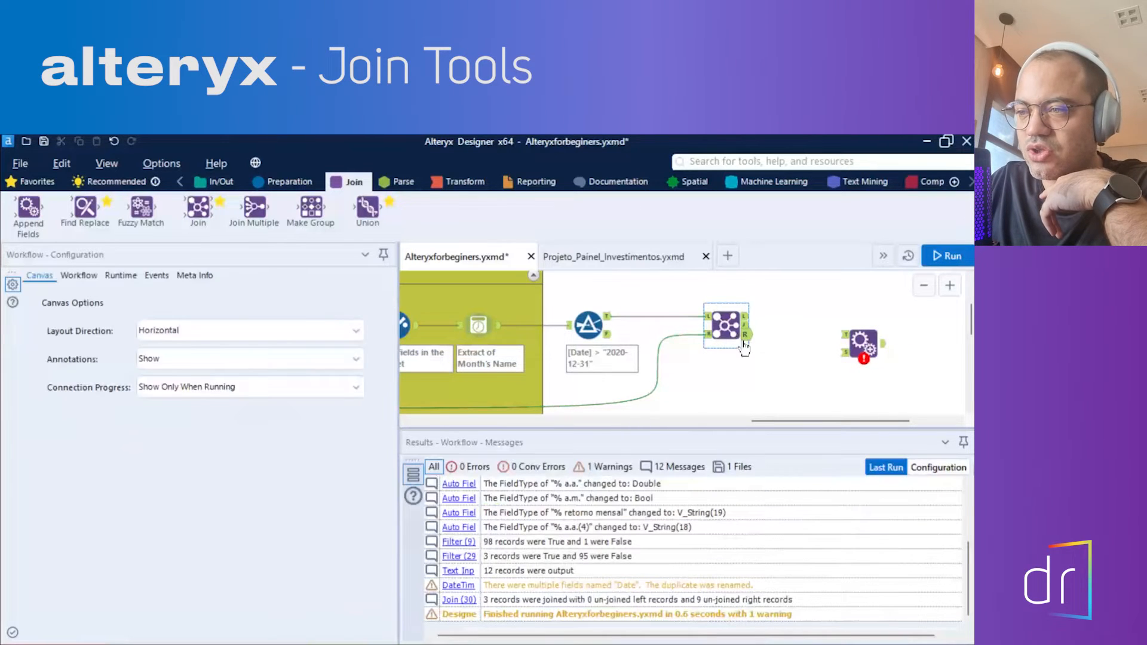
pyautogui.click(744, 336)
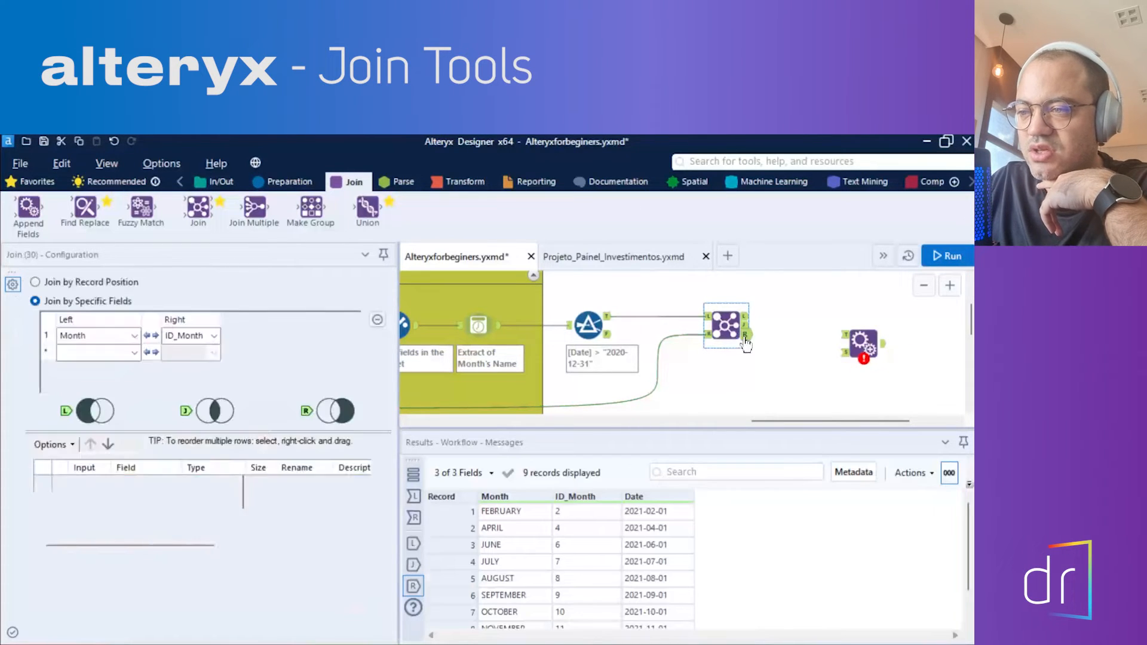
# Connect the Join's Right output to the Append Fields Target input and the inner join output to its Source input.
pyautogui.moveTo(744, 335); pyautogui.dragTo(843, 335)
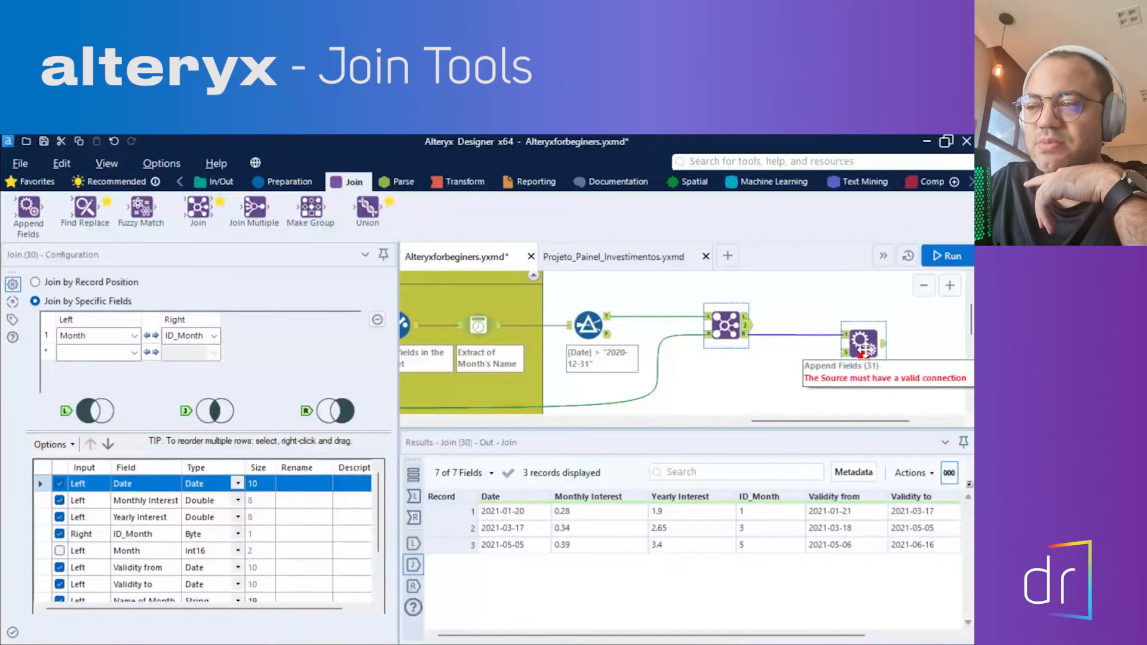
pyautogui.click(865, 346)
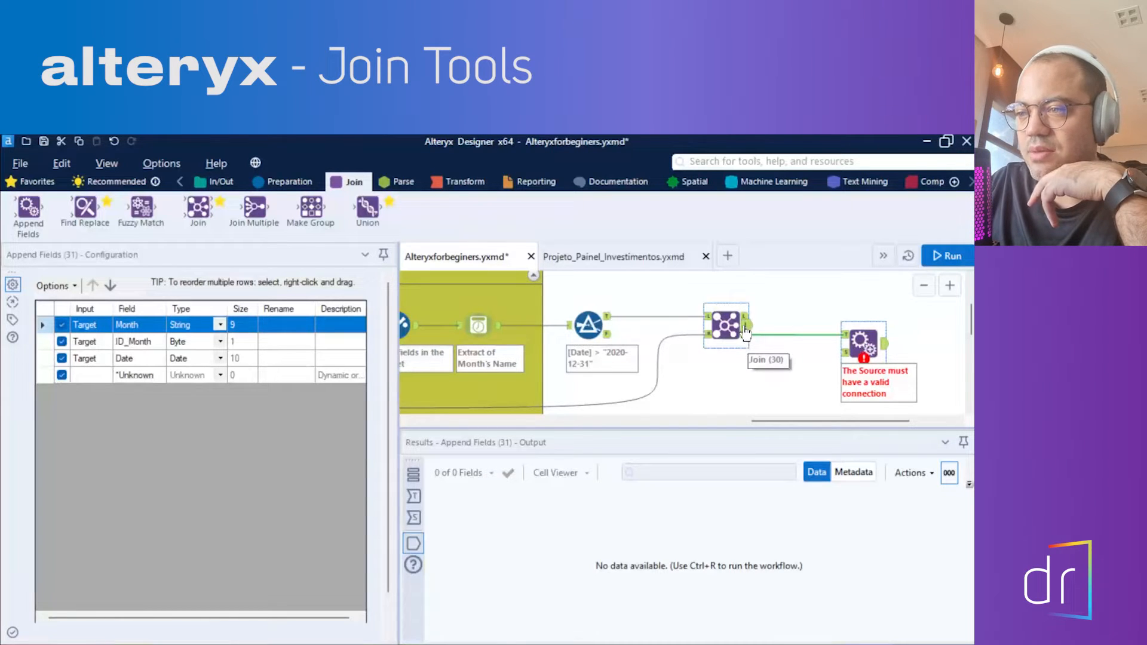
pyautogui.moveTo(746, 330); pyautogui.dragTo(845, 352)
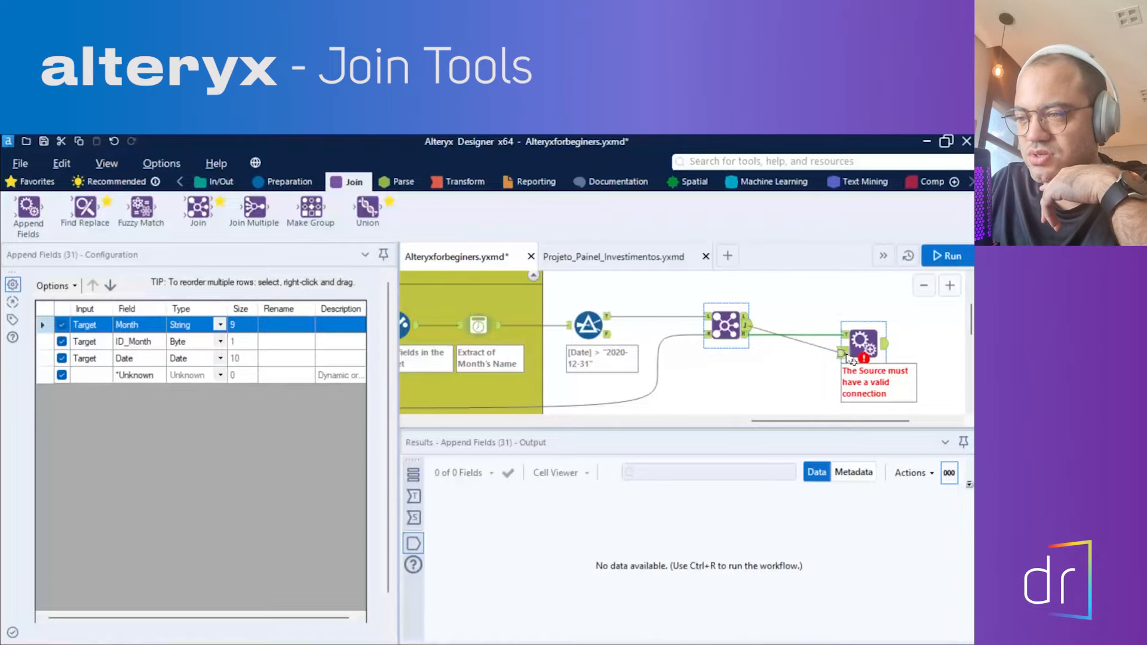
# Review the records arriving at the Append Fields tool's Target and Source inputs.
pyautogui.click(822, 365)
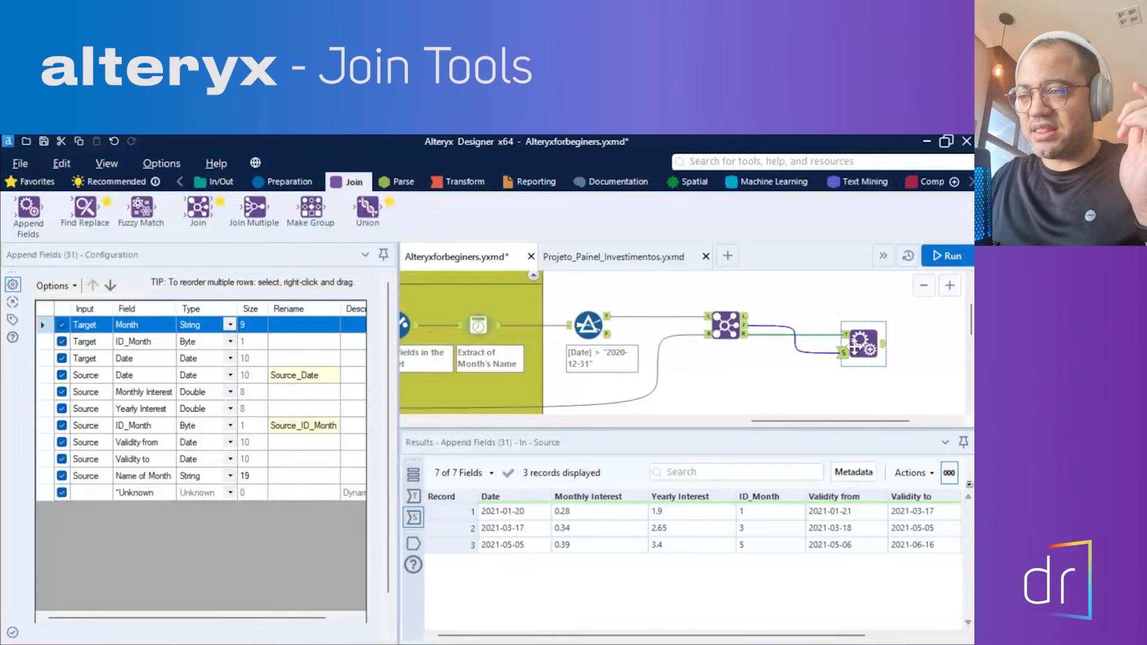
pyautogui.click(845, 336)
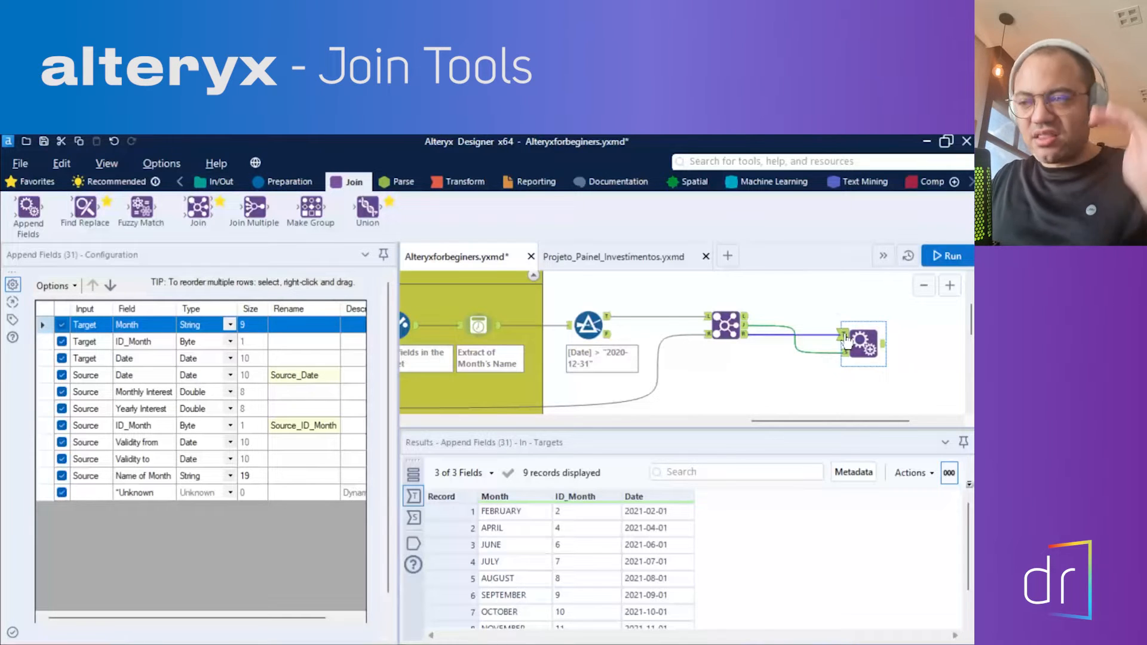
pyautogui.click(843, 356)
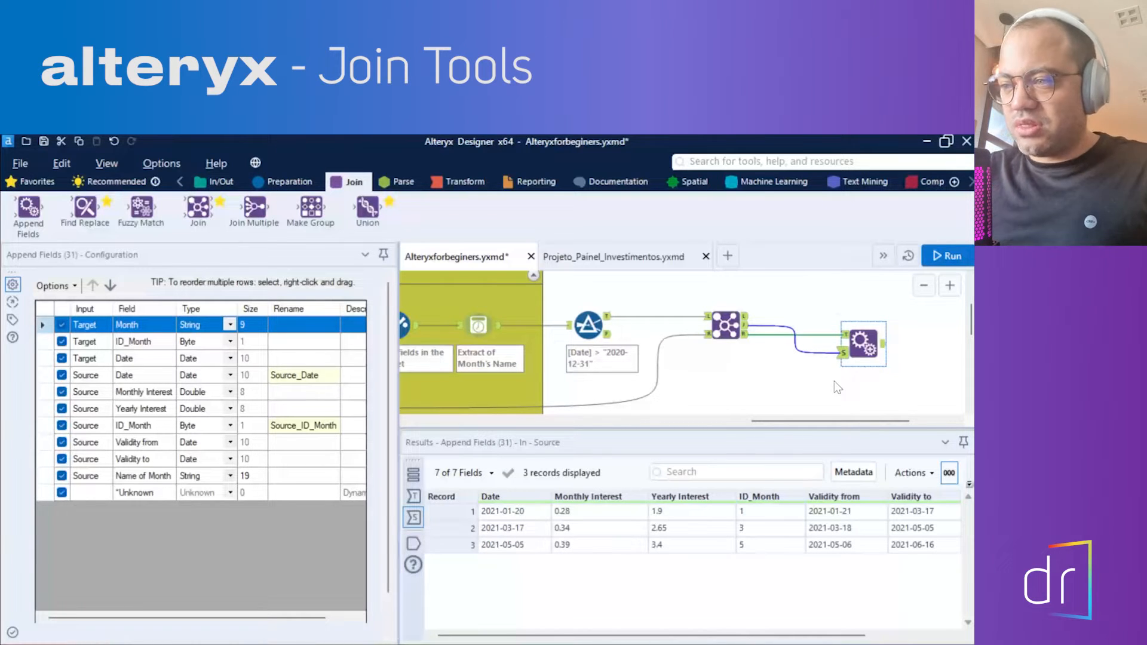
pyautogui.moveTo(841, 421); pyautogui.dragTo(881, 421)
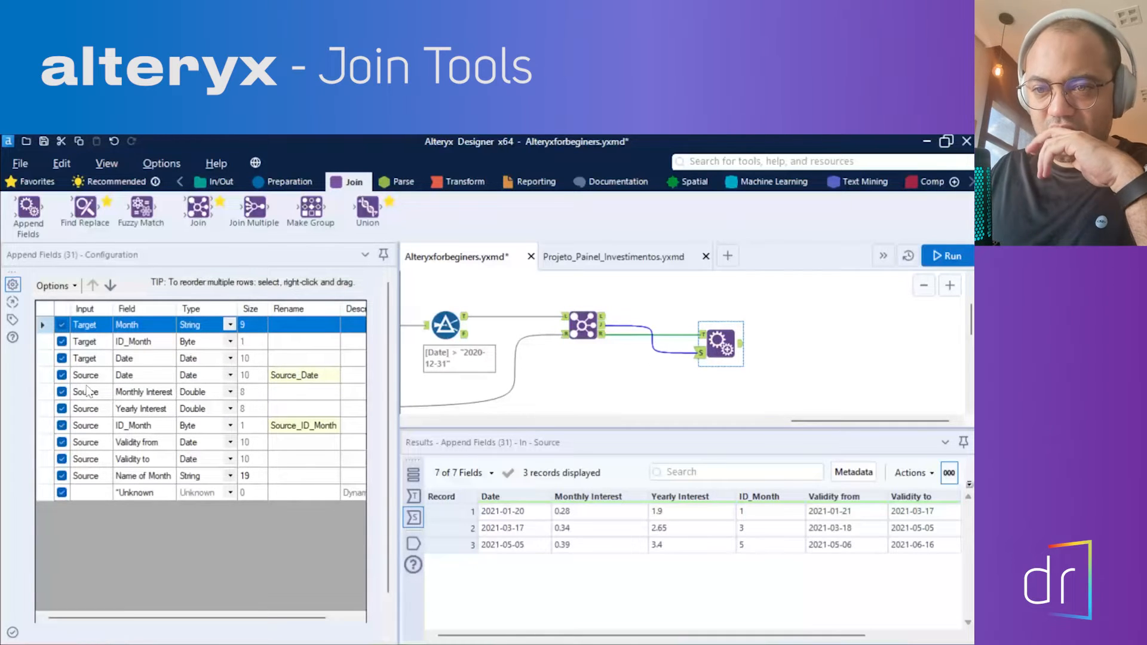
# Exclude the Target ID_Month field from the Append Fields output.
pyautogui.click(64, 343)
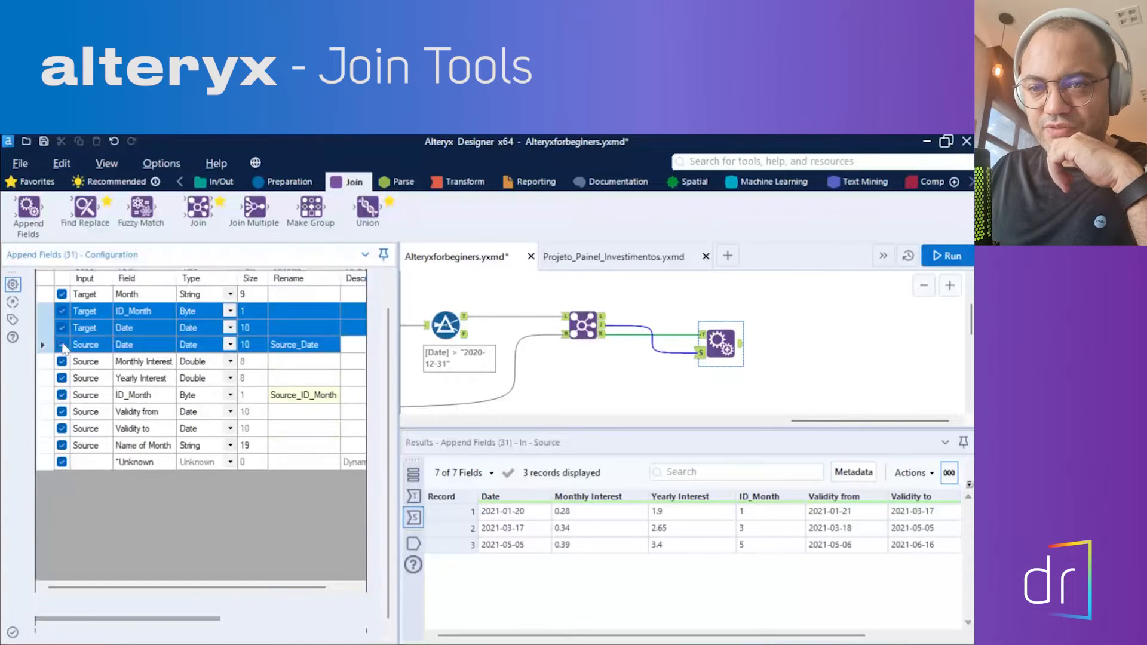
pyautogui.click(59, 310)
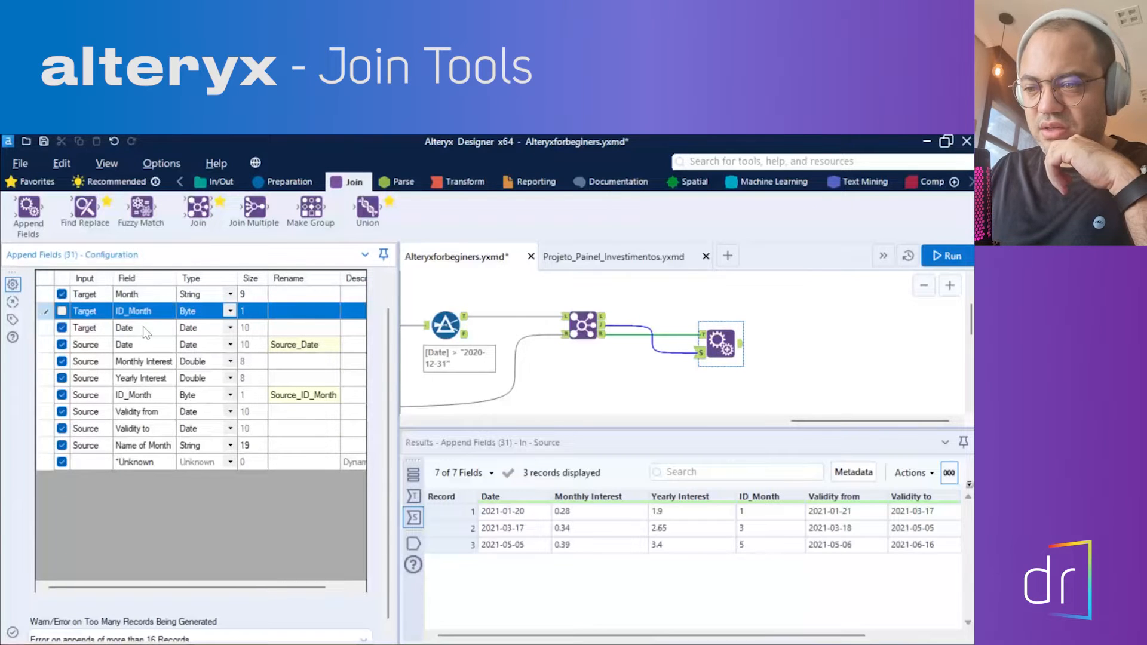
pyautogui.moveTo(707, 635); pyautogui.dragTo(670, 635)
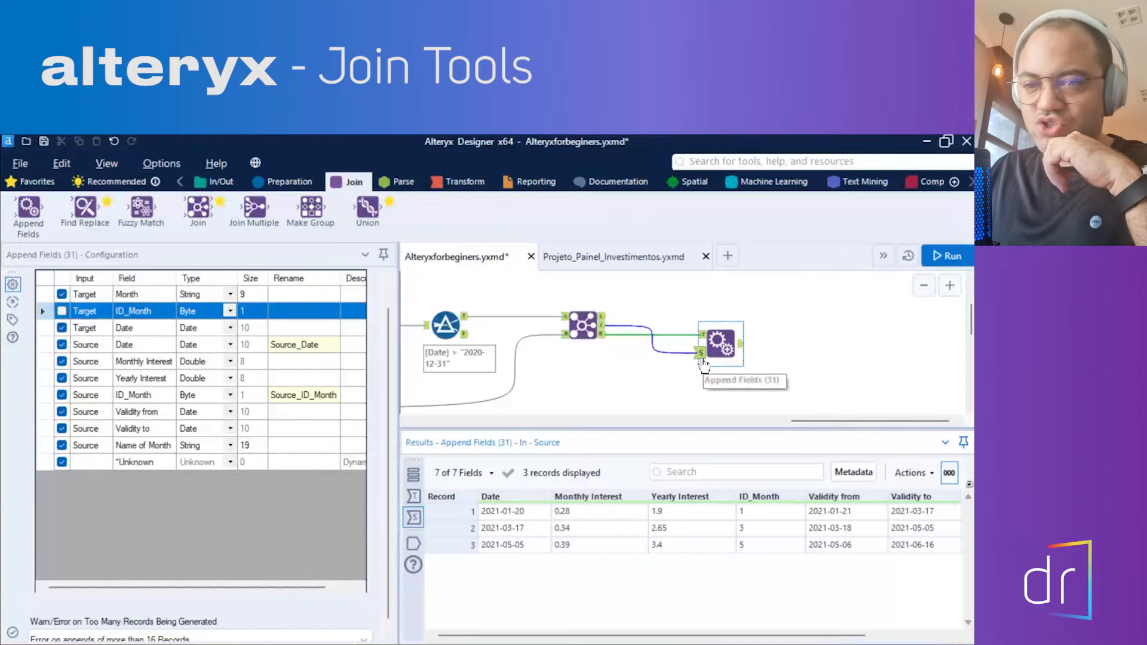
# Exclude the Source fields Date, ID_Month and Name of Month, plus the *Unknown field, from the Append Fields output.
pyautogui.click(62, 344)
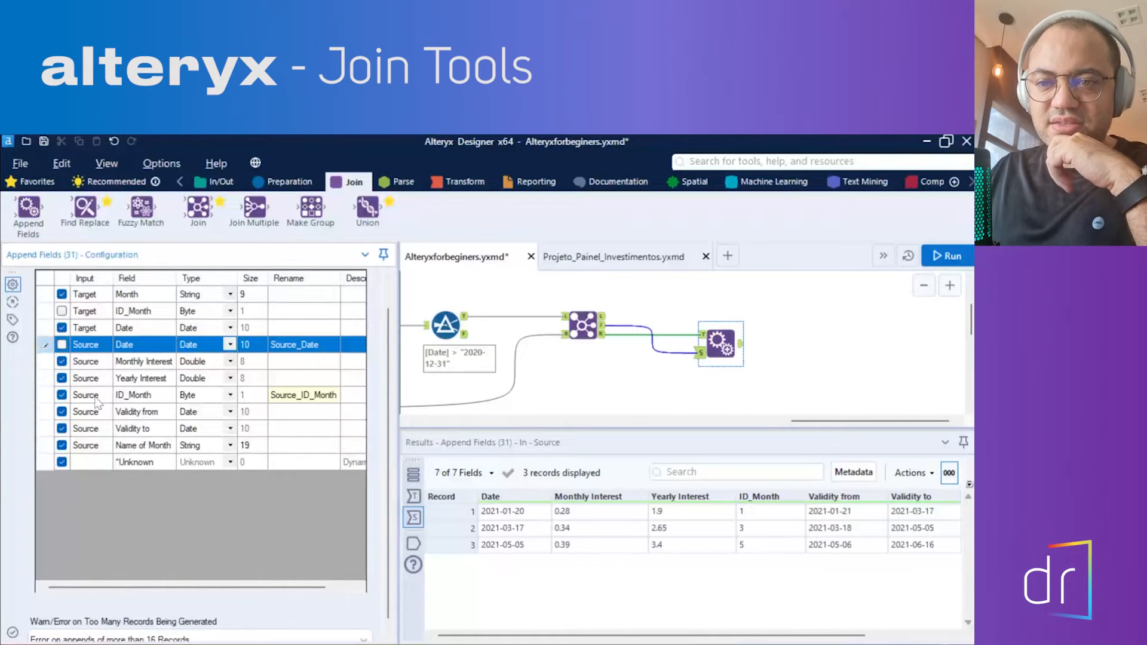
pyautogui.click(62, 395)
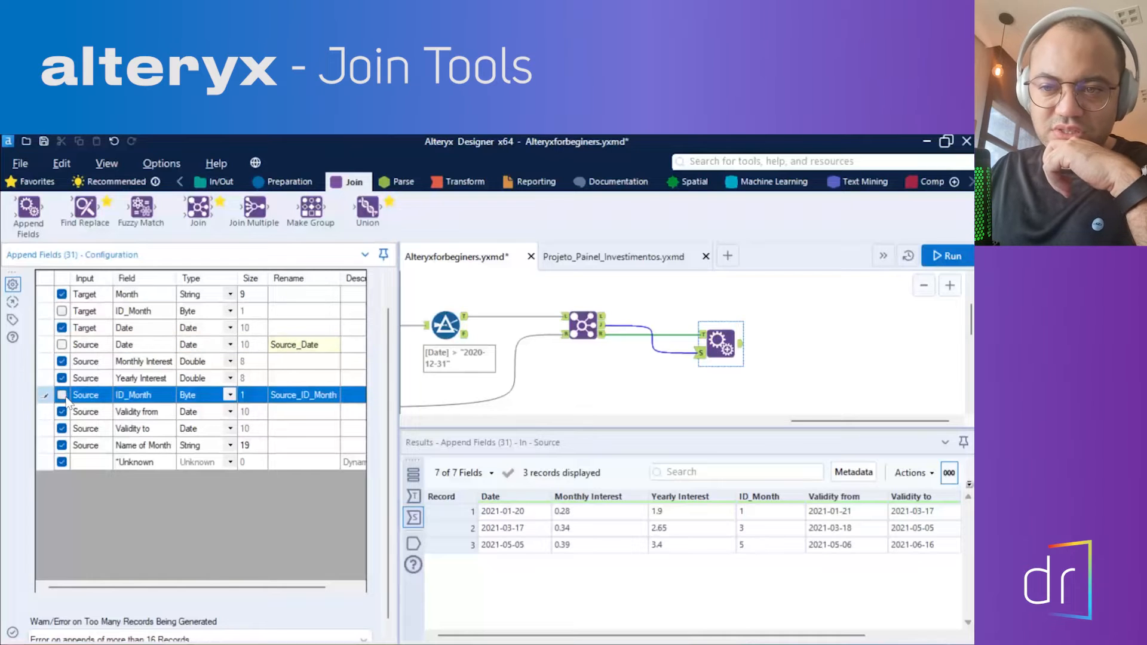
pyautogui.click(96, 430)
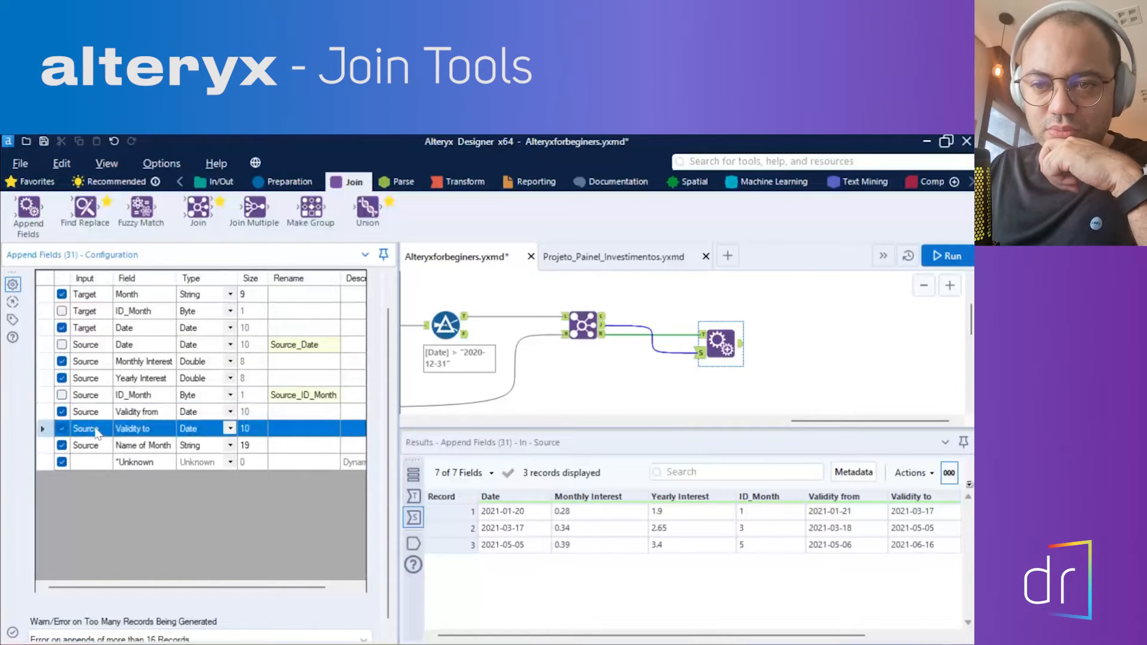
pyautogui.click(97, 418)
pyautogui.click(98, 430)
pyautogui.click(98, 418)
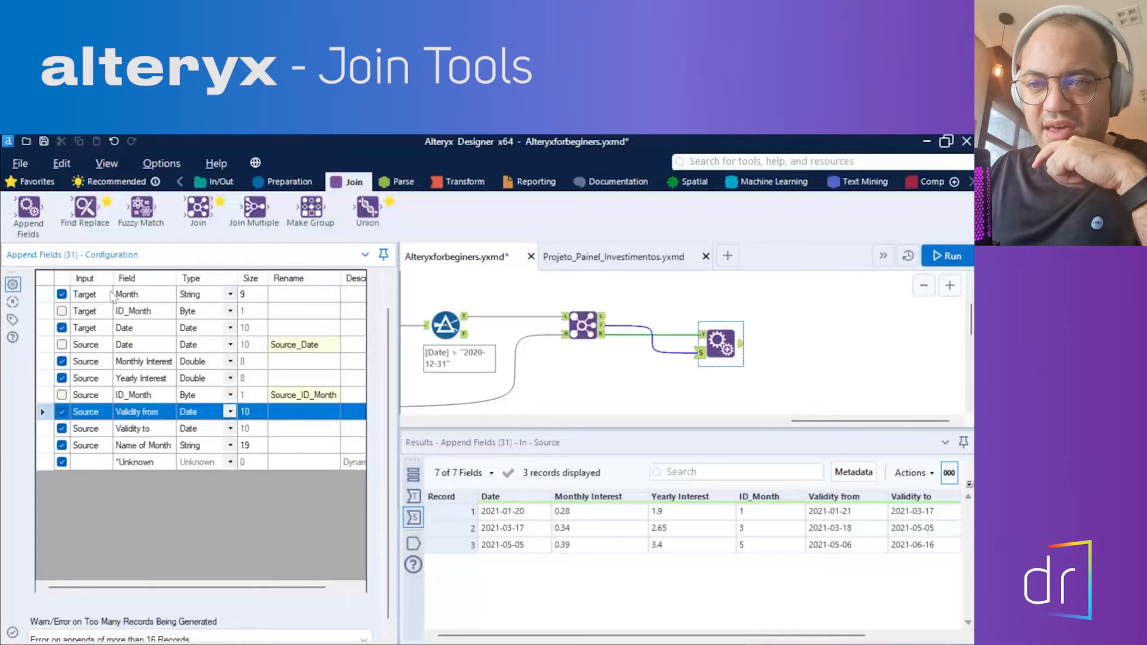
pyautogui.click(62, 446)
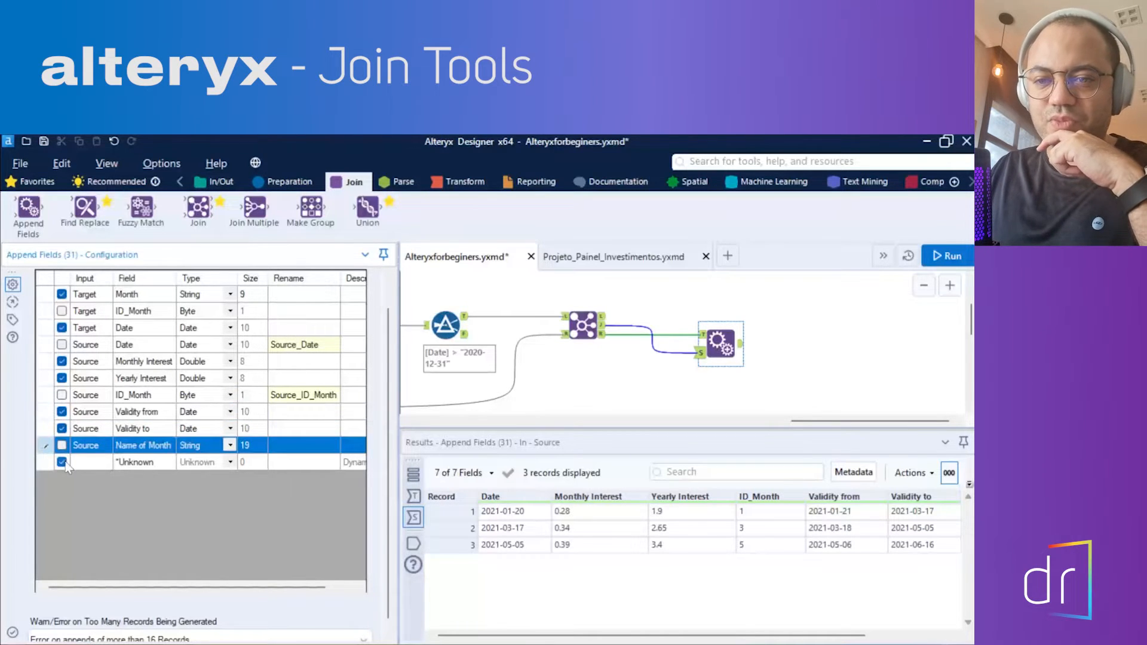
pyautogui.click(63, 462)
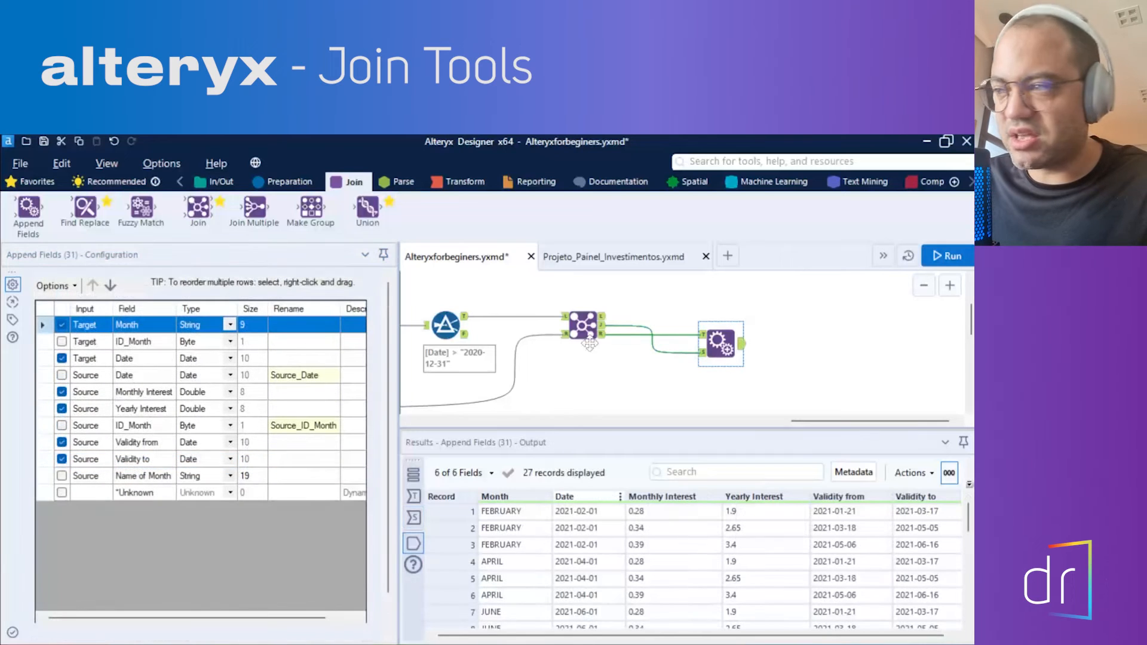
# Run the workflow and compare the Append Fields output with the records in its Target and Source inputs.
pyautogui.click(949, 258)
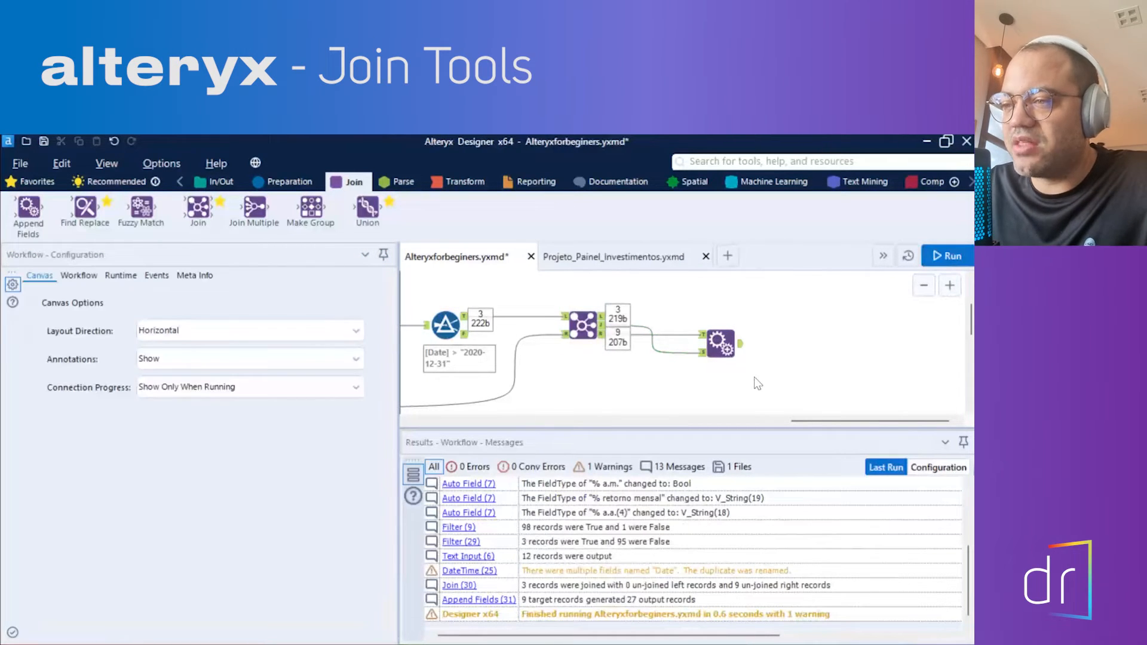
pyautogui.click(735, 345)
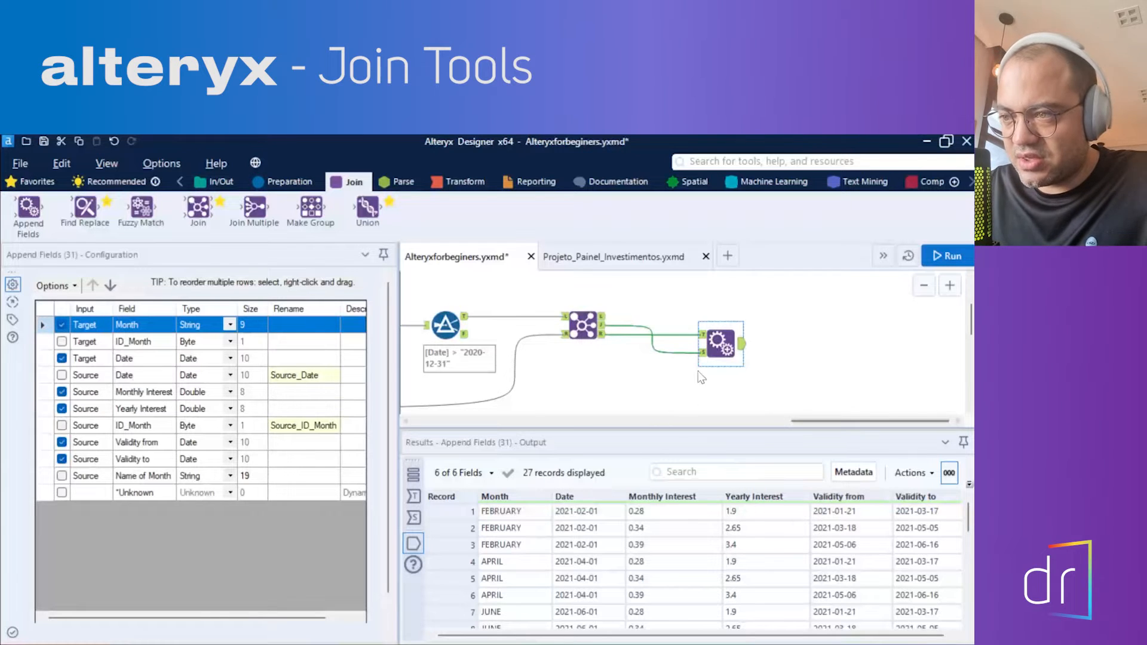
pyautogui.click(702, 336)
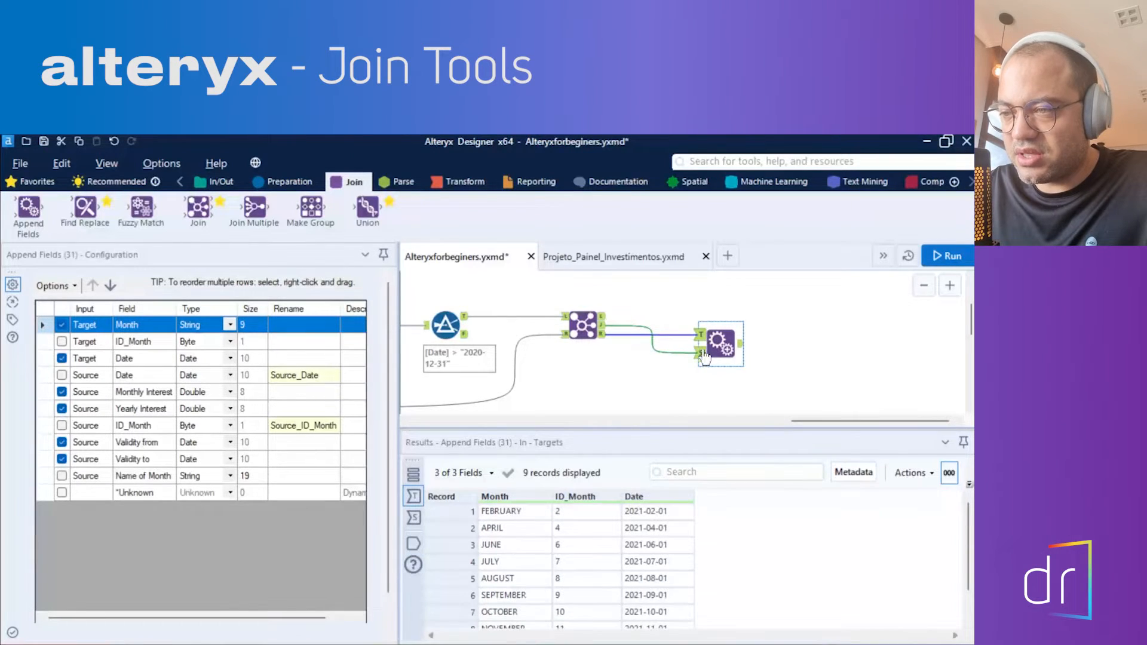
pyautogui.click(701, 353)
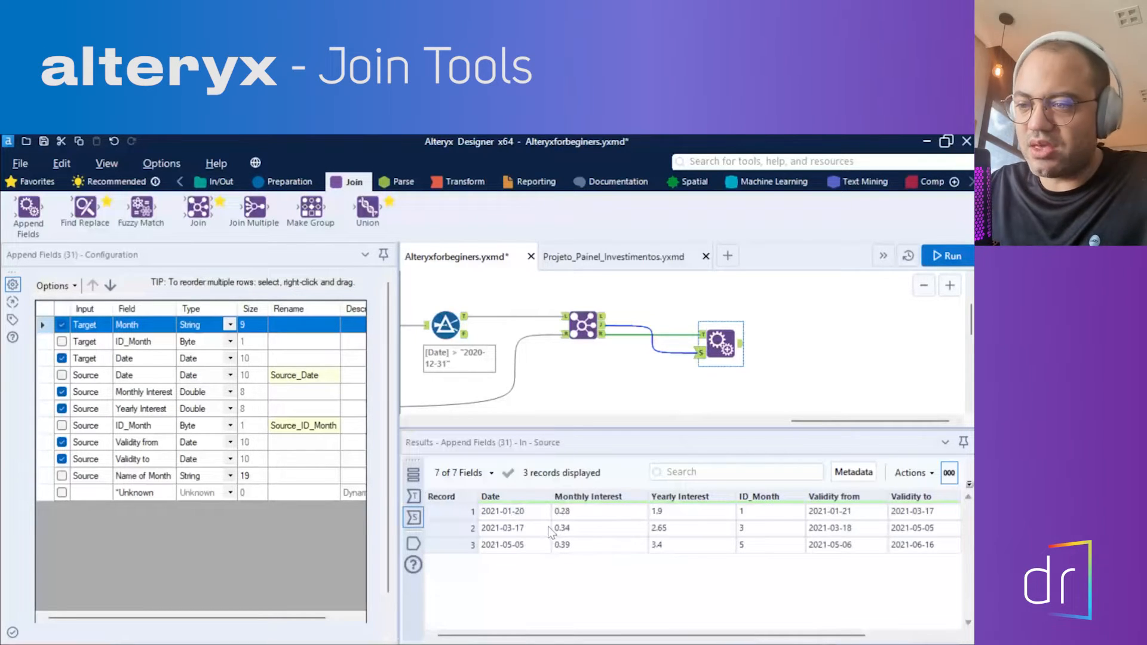
pyautogui.click(741, 347)
pyautogui.scroll(-6, 526, 596)
pyautogui.scroll(6, 533, 570)
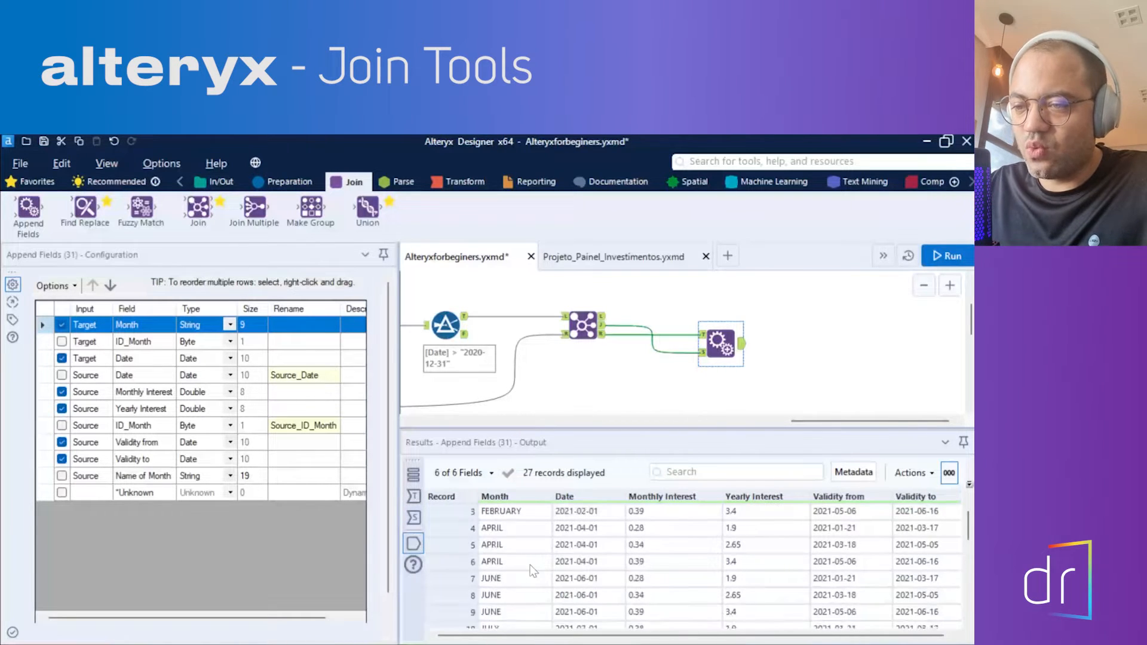
# Examine the dates of the three records arriving at the Append Fields tool's Source input.
pyautogui.click(700, 353)
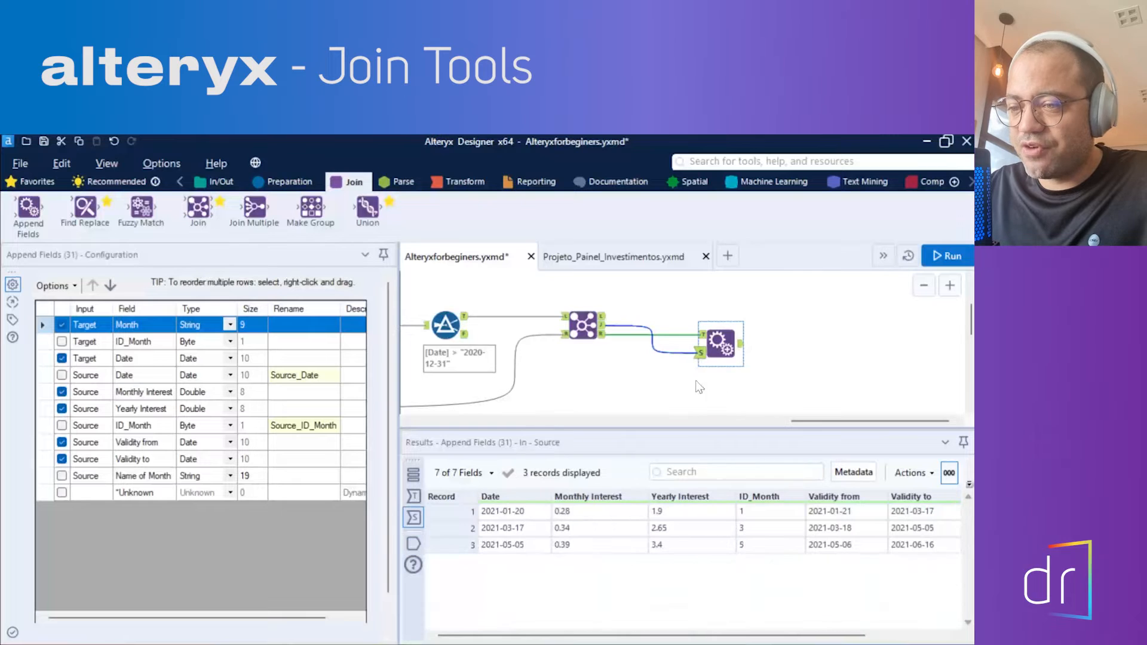
pyautogui.click(527, 515)
pyautogui.click(512, 532)
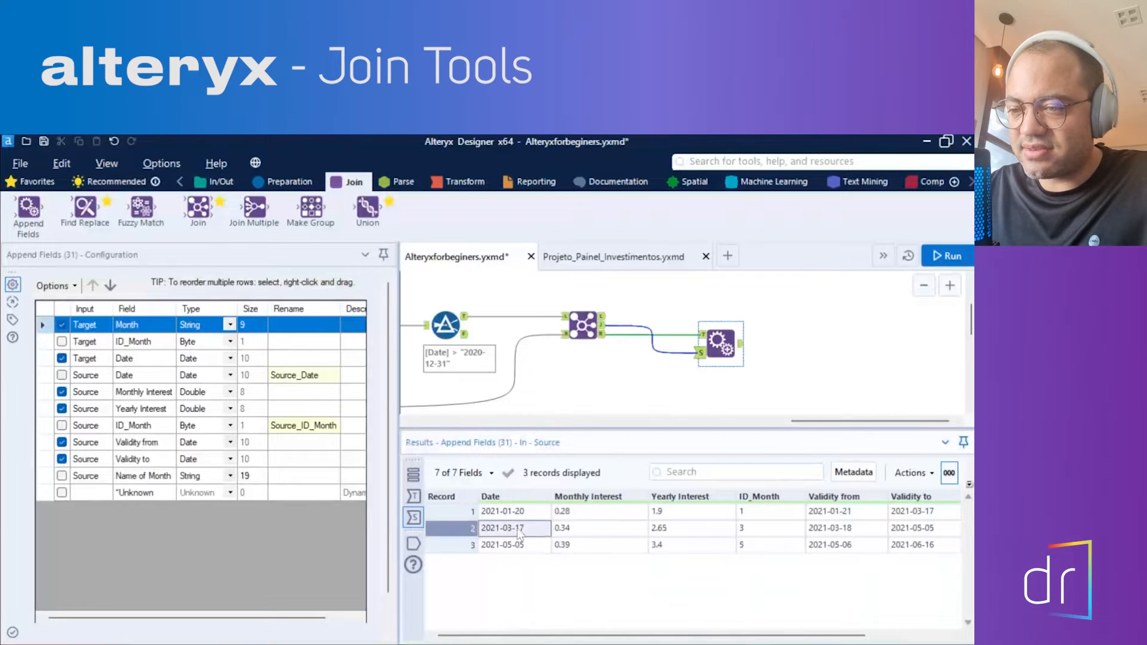
pyautogui.click(555, 532)
pyautogui.click(549, 545)
pyautogui.click(560, 543)
pyautogui.click(522, 545)
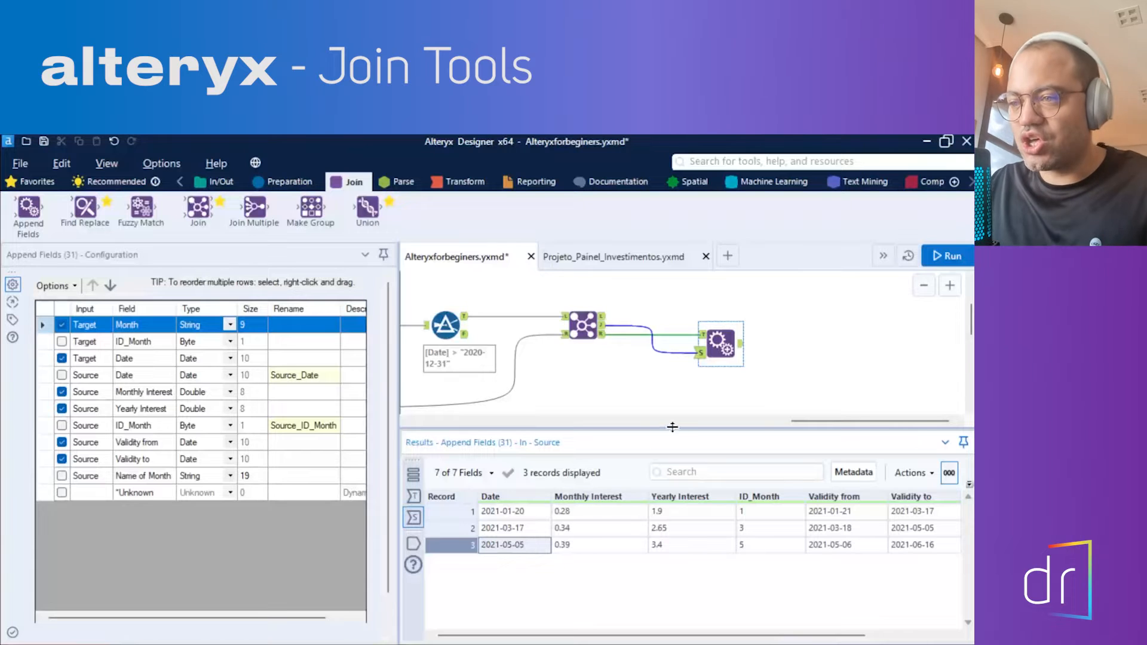
# Go through the month records from February to December in the Append Fields tool's Target input.
pyautogui.click(708, 339)
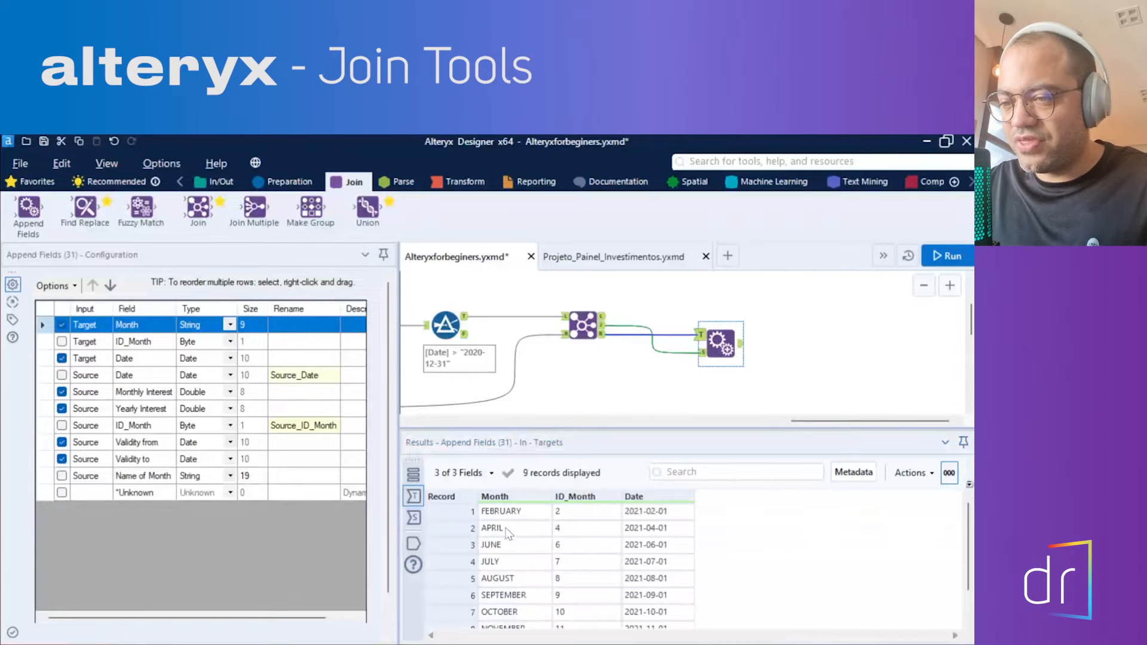
pyautogui.scroll(-1, 505, 538)
pyautogui.scroll(1, 520, 597)
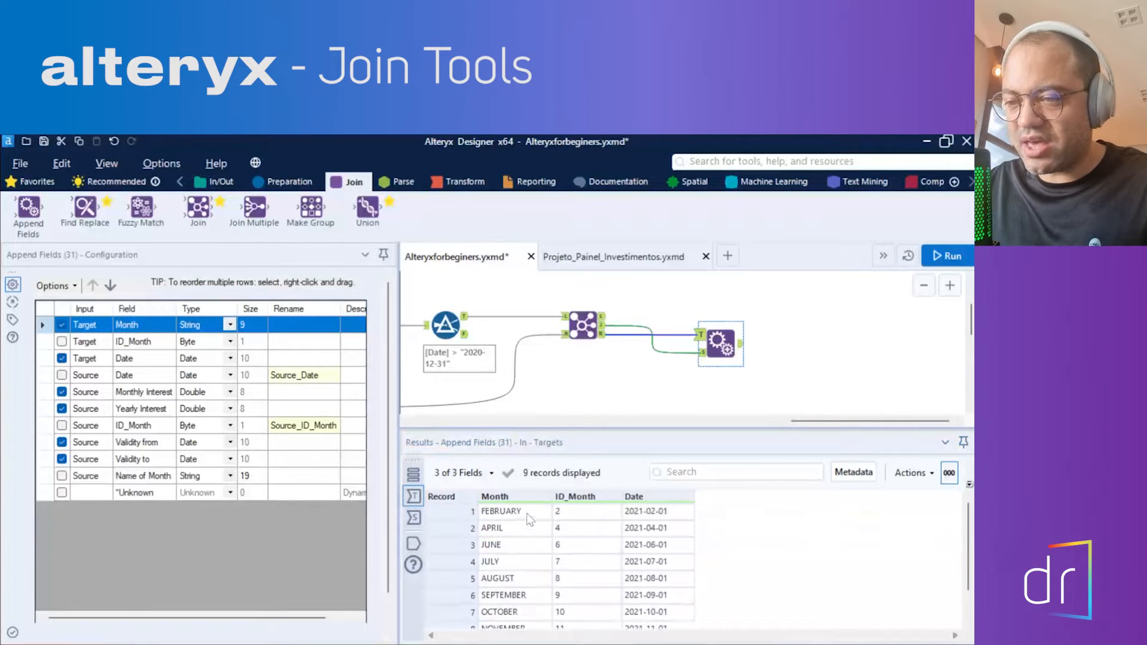
pyautogui.click(526, 514)
pyautogui.click(522, 531)
pyautogui.click(521, 546)
pyautogui.scroll(-1, 522, 561)
pyautogui.click(518, 594)
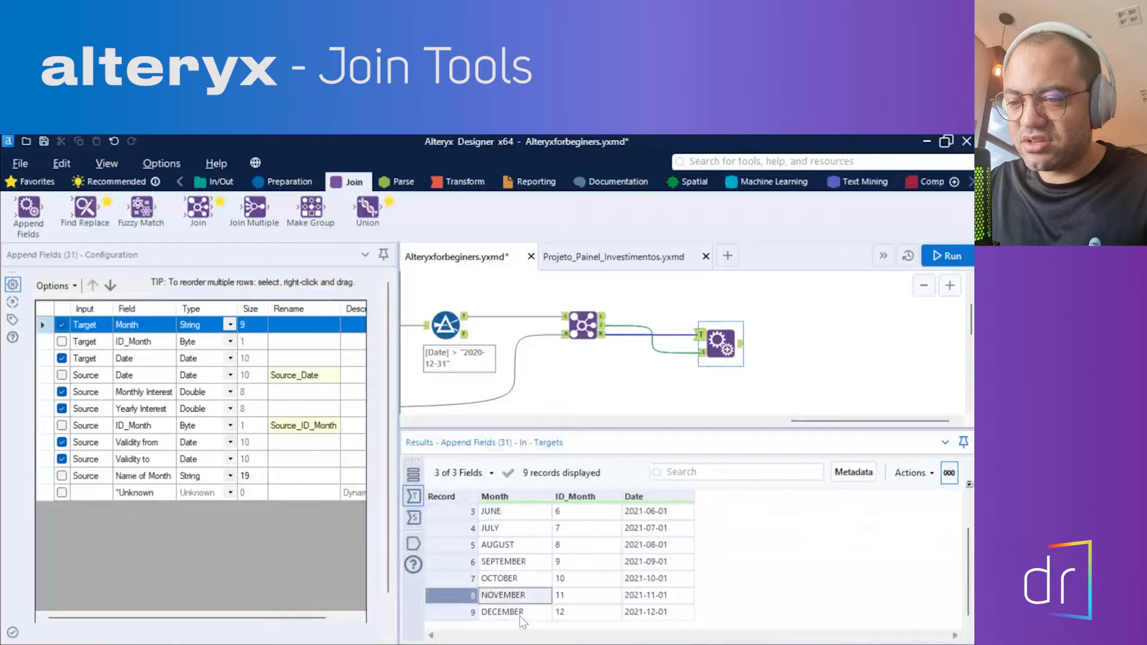
pyautogui.click(511, 568)
pyautogui.click(517, 544)
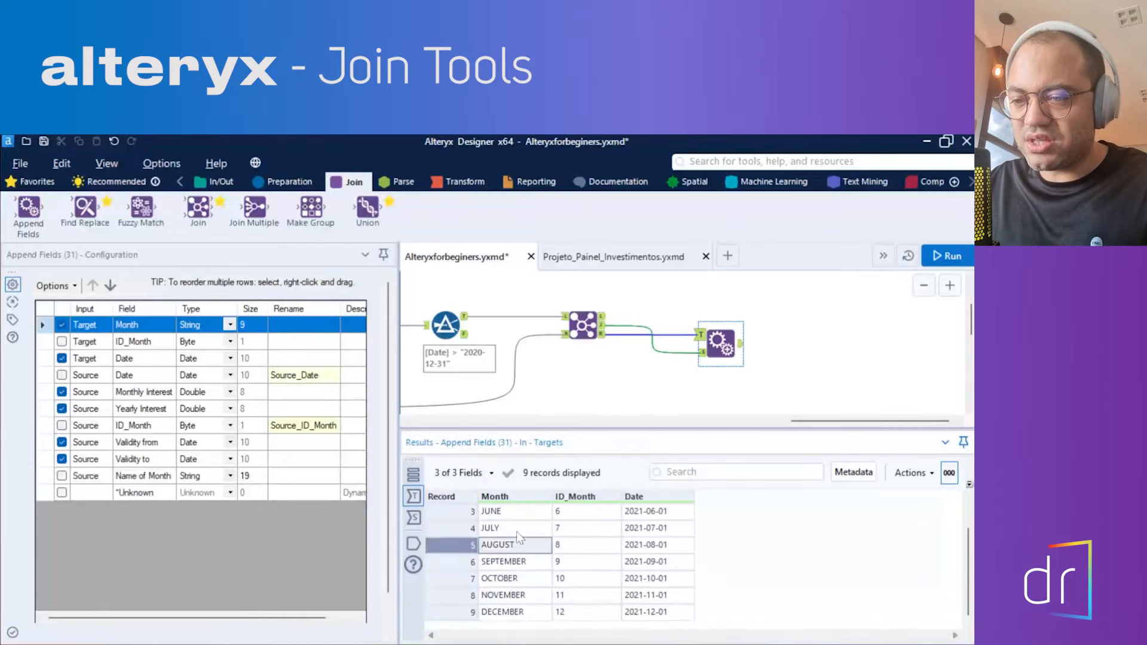
pyautogui.click(518, 512)
pyautogui.scroll(1, 526, 546)
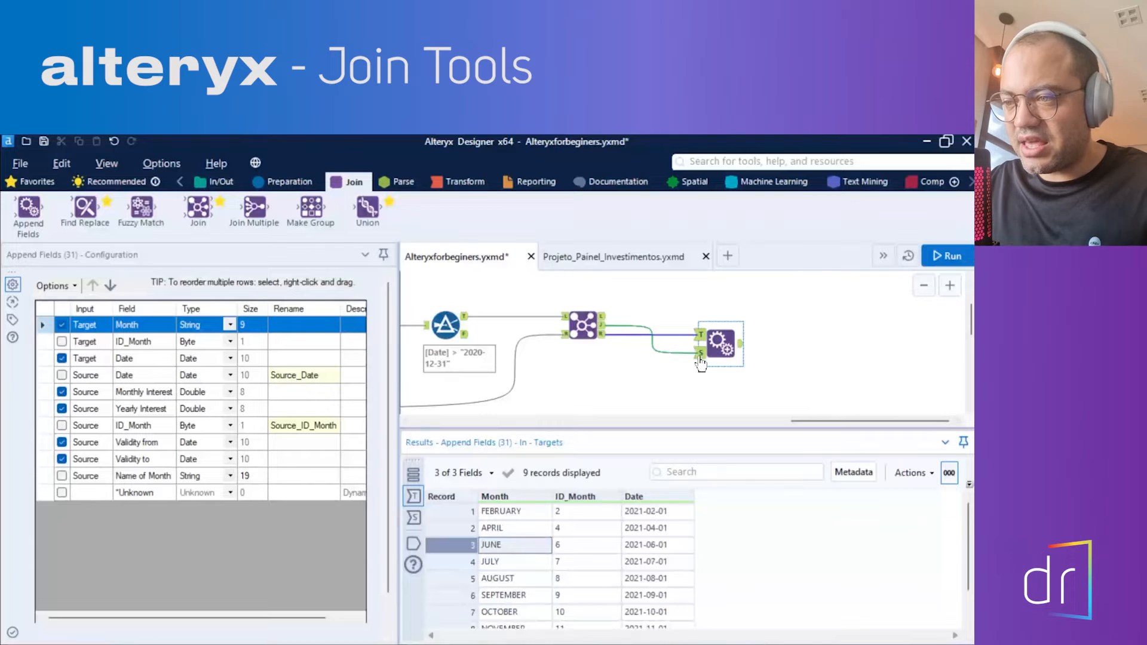
# Review each Source record's Date alongside its Monthly Interest value in the Append Fields input.
pyautogui.click(701, 353)
pyautogui.click(519, 512)
pyautogui.click(570, 512)
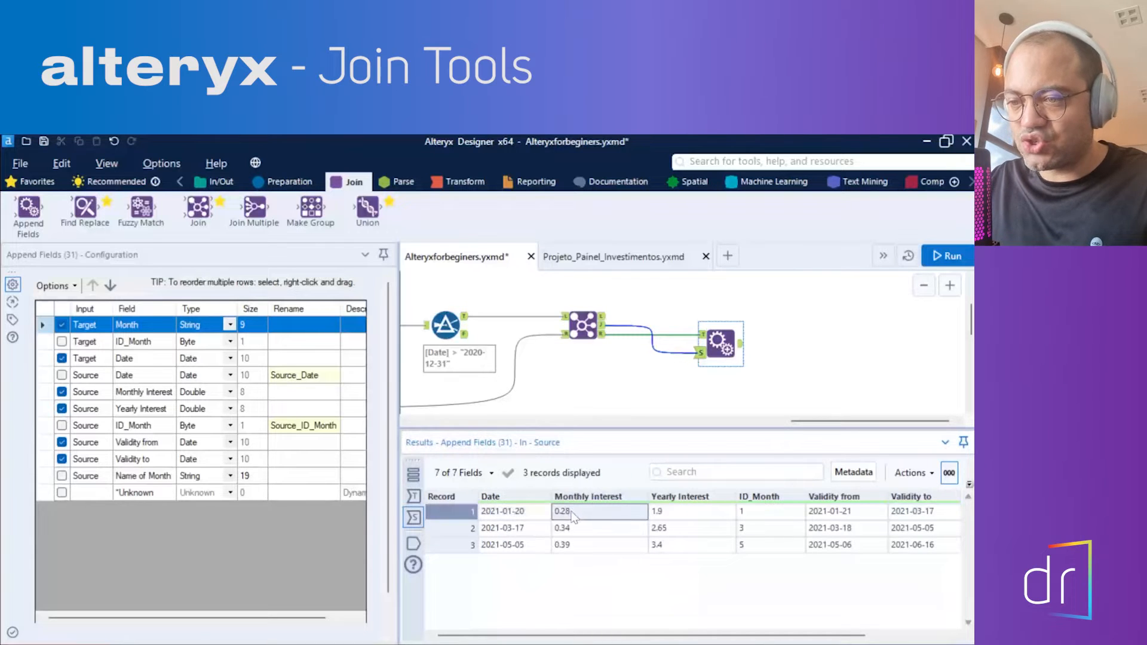
pyautogui.click(526, 527)
pyautogui.click(569, 529)
pyautogui.click(536, 545)
pyautogui.click(559, 543)
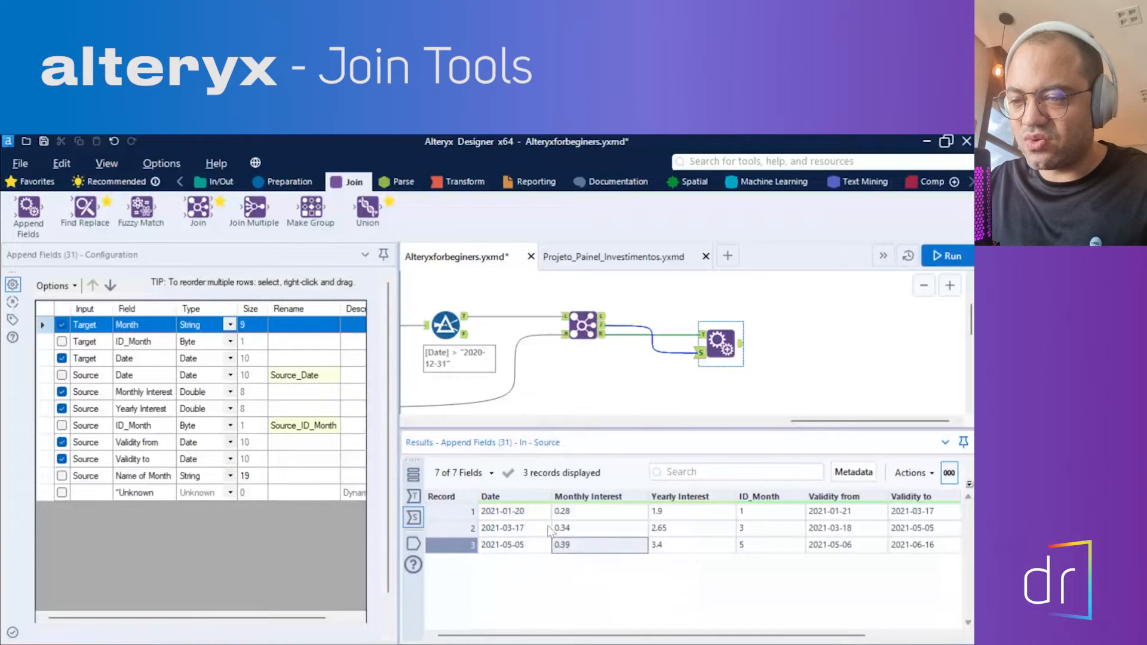
pyautogui.click(533, 513)
pyautogui.click(597, 514)
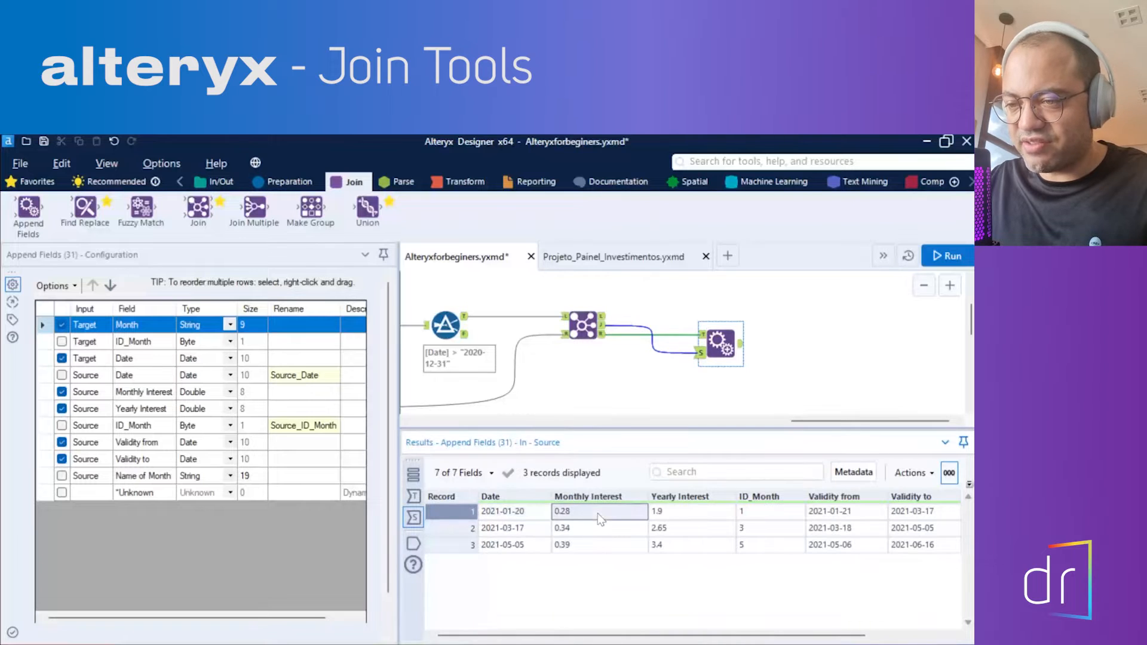
pyautogui.click(537, 530)
pyautogui.click(576, 532)
pyautogui.click(528, 547)
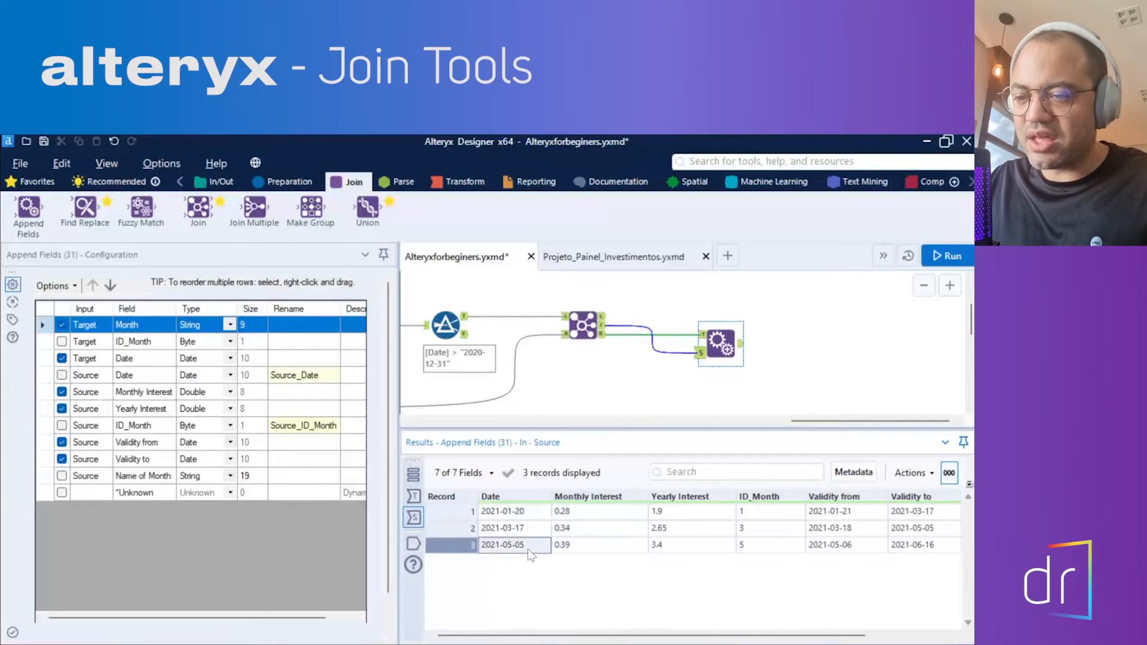
pyautogui.click(575, 545)
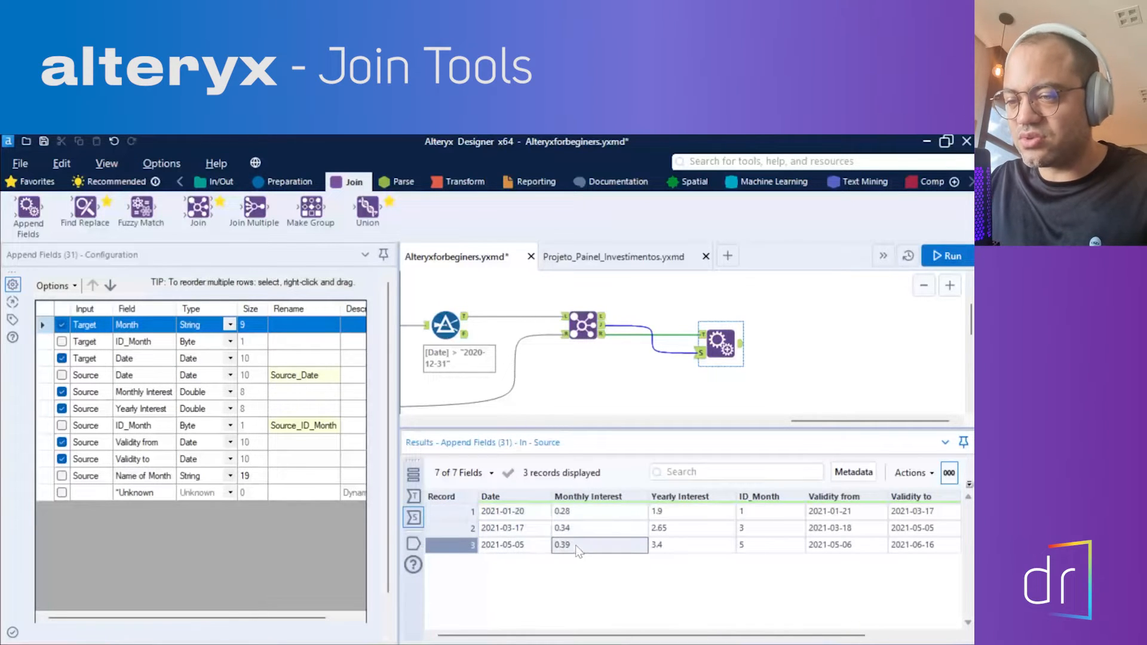
pyautogui.click(531, 513)
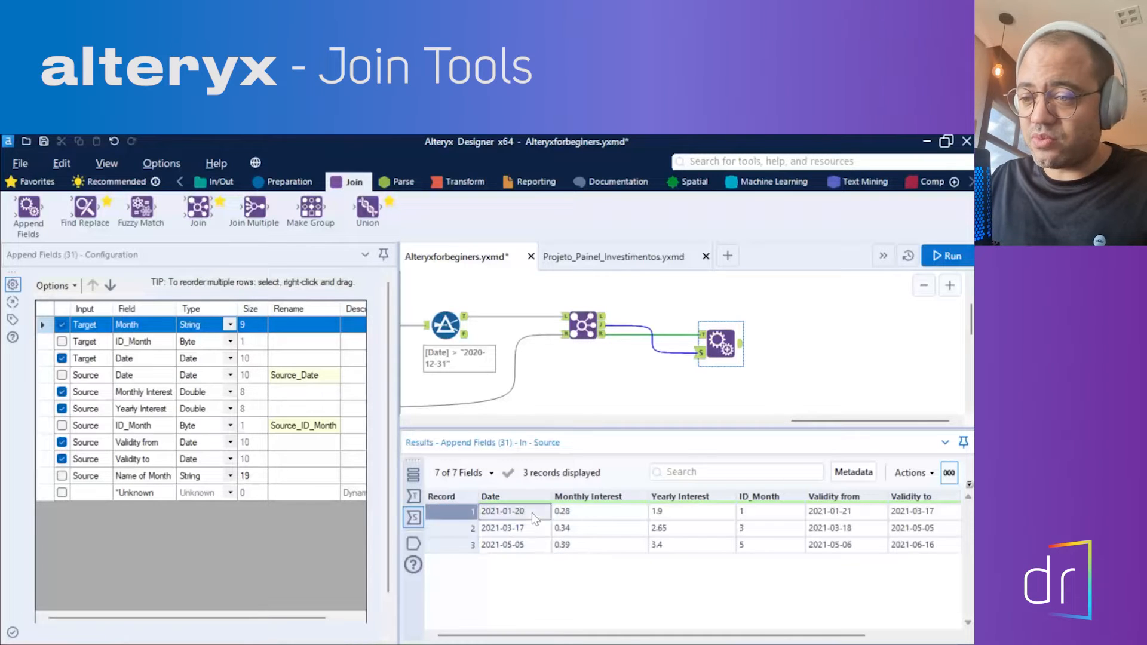
pyautogui.click(571, 515)
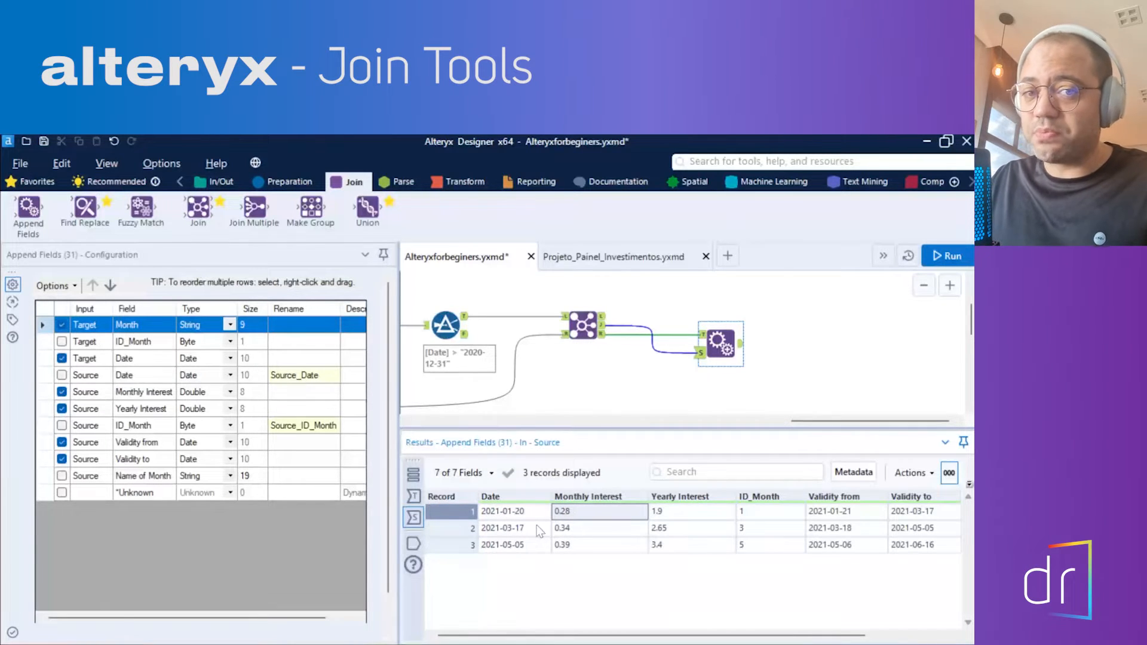
pyautogui.click(537, 526)
pyautogui.click(566, 532)
pyautogui.click(541, 542)
pyautogui.click(568, 546)
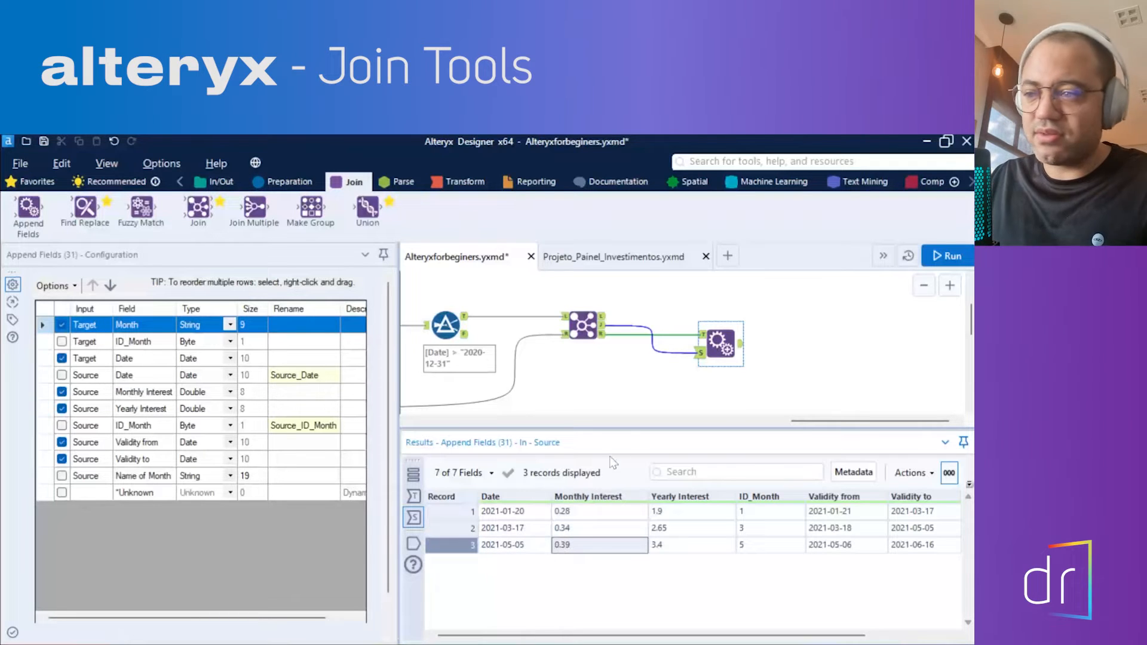
# Open the Append Fields output and look over the month records combined with the Source fields.
pyautogui.click(741, 344)
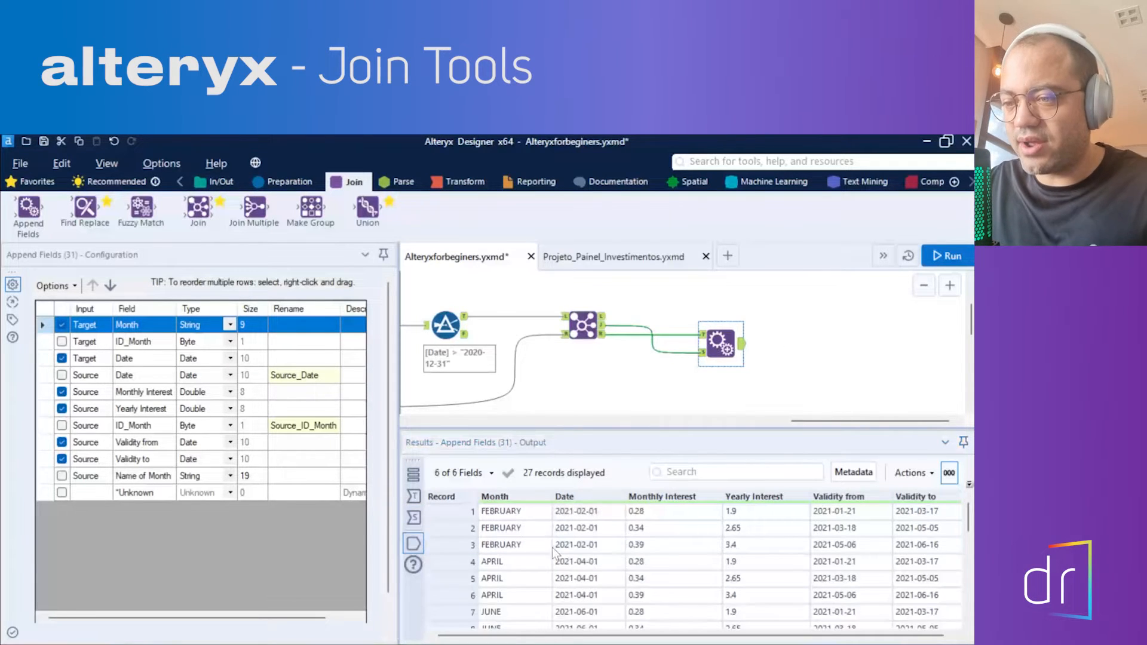
pyautogui.scroll(-7, 554, 549)
pyautogui.scroll(7, 566, 564)
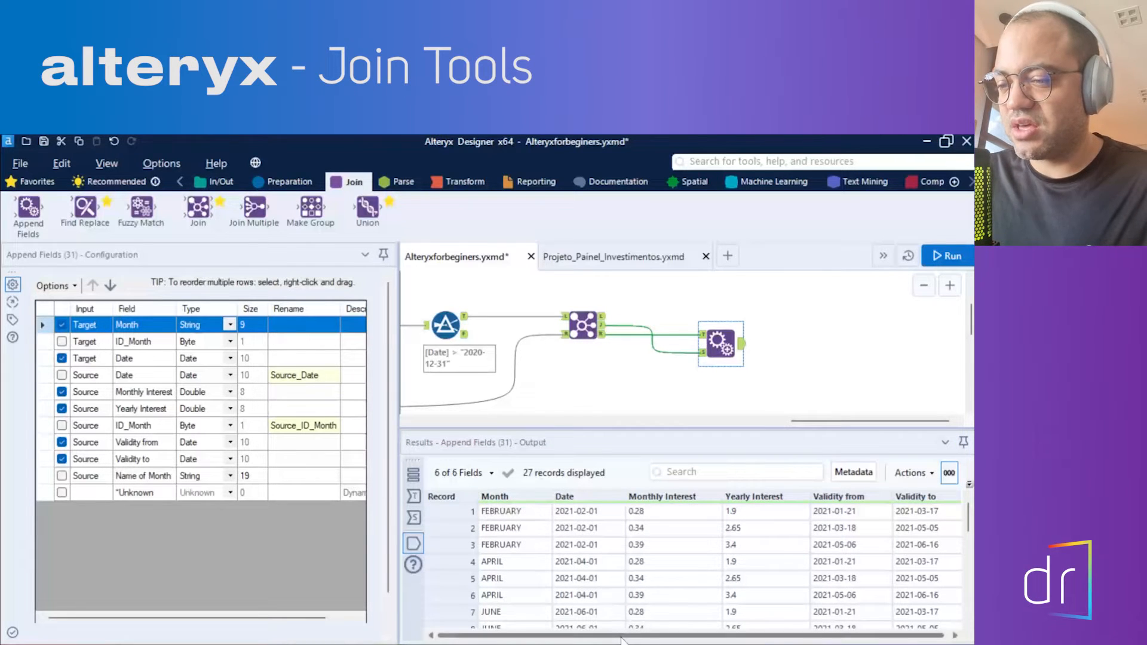
pyautogui.moveTo(621, 641); pyautogui.dragTo(653, 641)
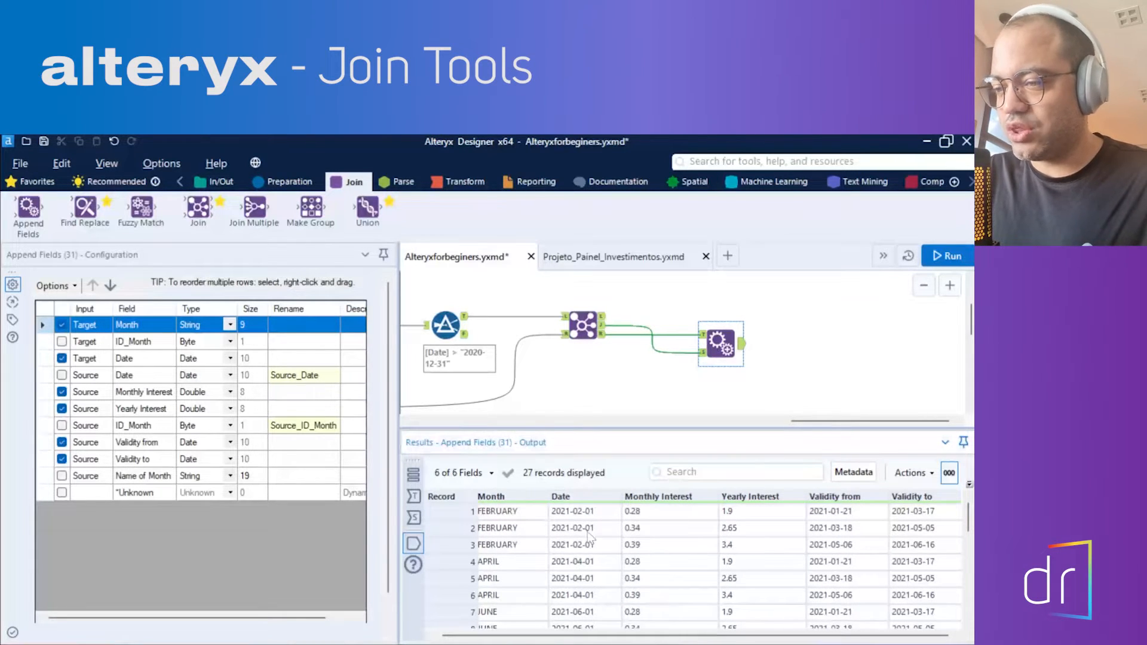
# Go through the Date values record by record in the Append Fields output, from February to December.
pyautogui.click(579, 514)
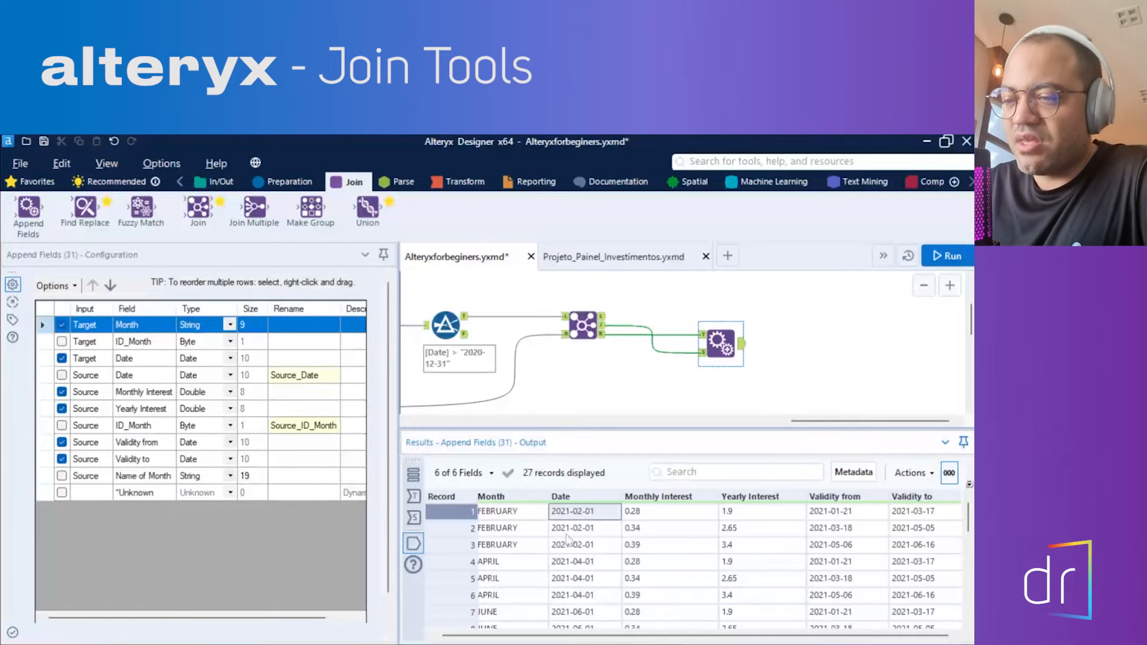
pyautogui.press('Down')
pyautogui.press('Down')
pyautogui.press('Down')
pyautogui.press('Down')
pyautogui.press('Down')
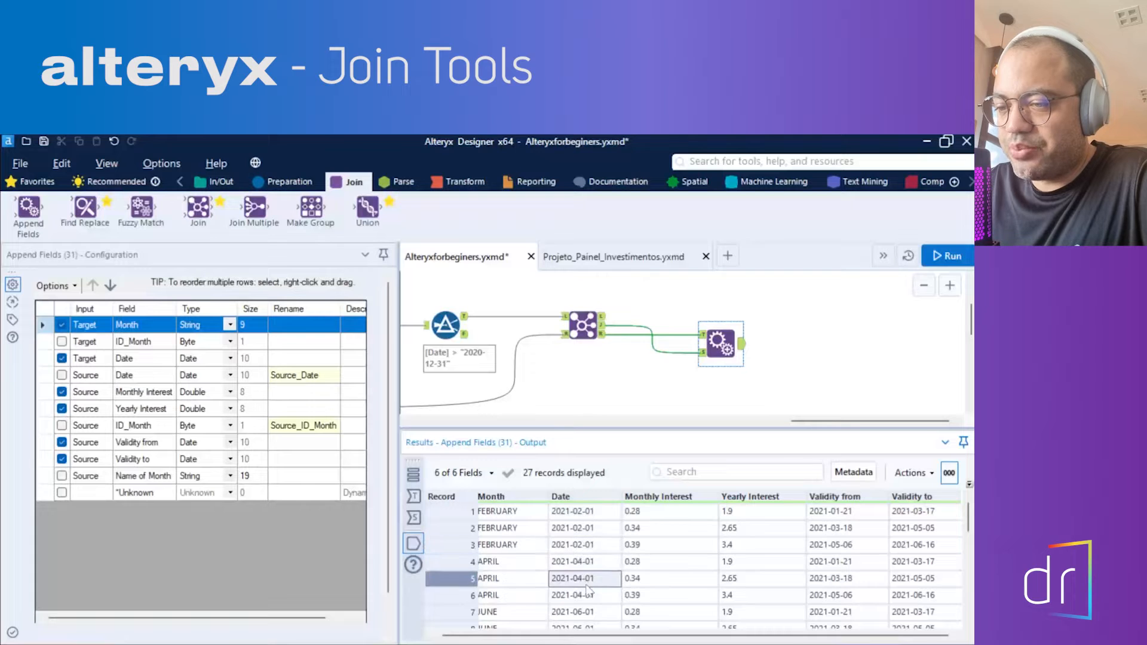
pyautogui.scroll(-2, 583, 565)
pyautogui.press('Down')
pyautogui.press('Down')
pyautogui.press('Down')
pyautogui.press('Down')
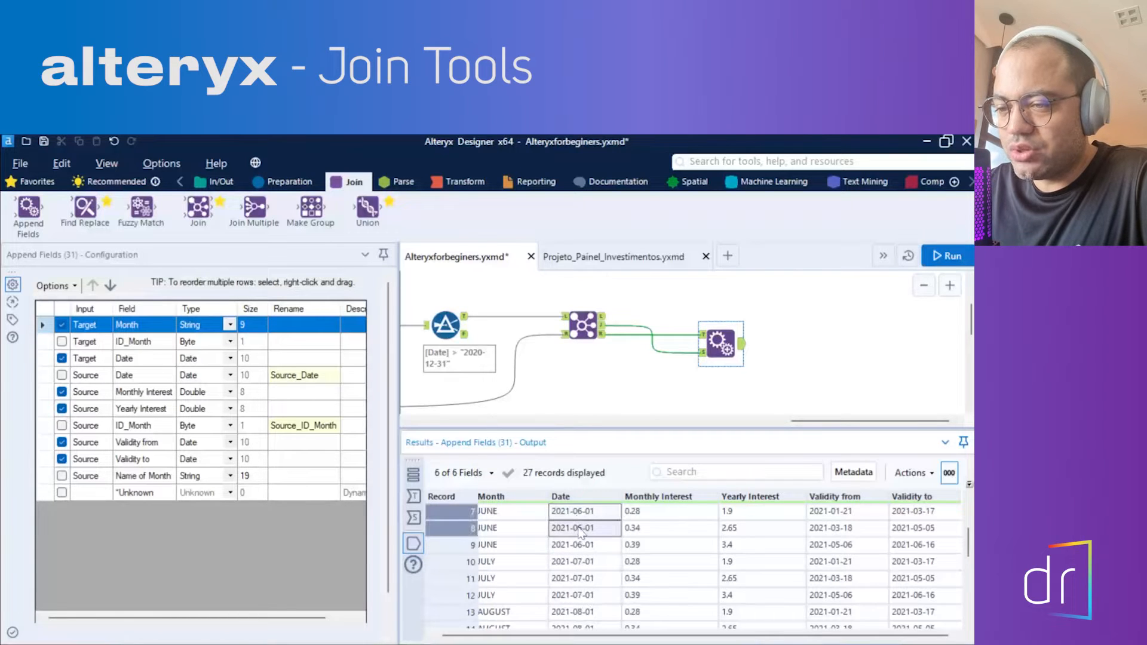
pyautogui.press('Down')
pyautogui.press('Down')
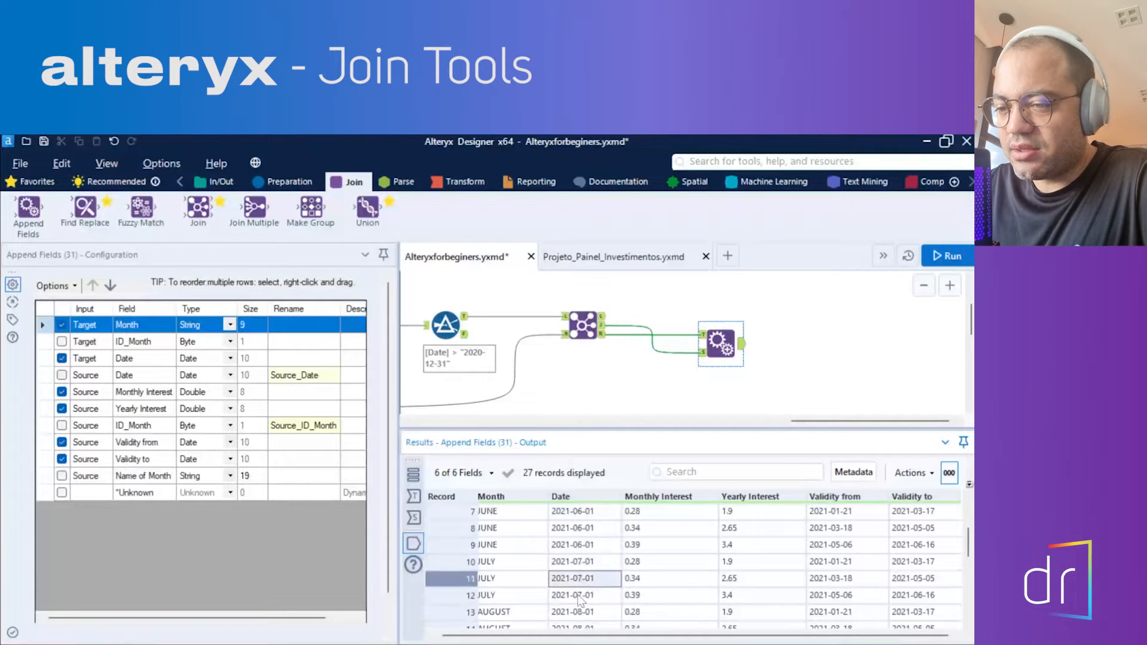
pyautogui.scroll(-1, 580, 583)
pyautogui.press('Down')
pyautogui.press('Down')
pyautogui.press('Down')
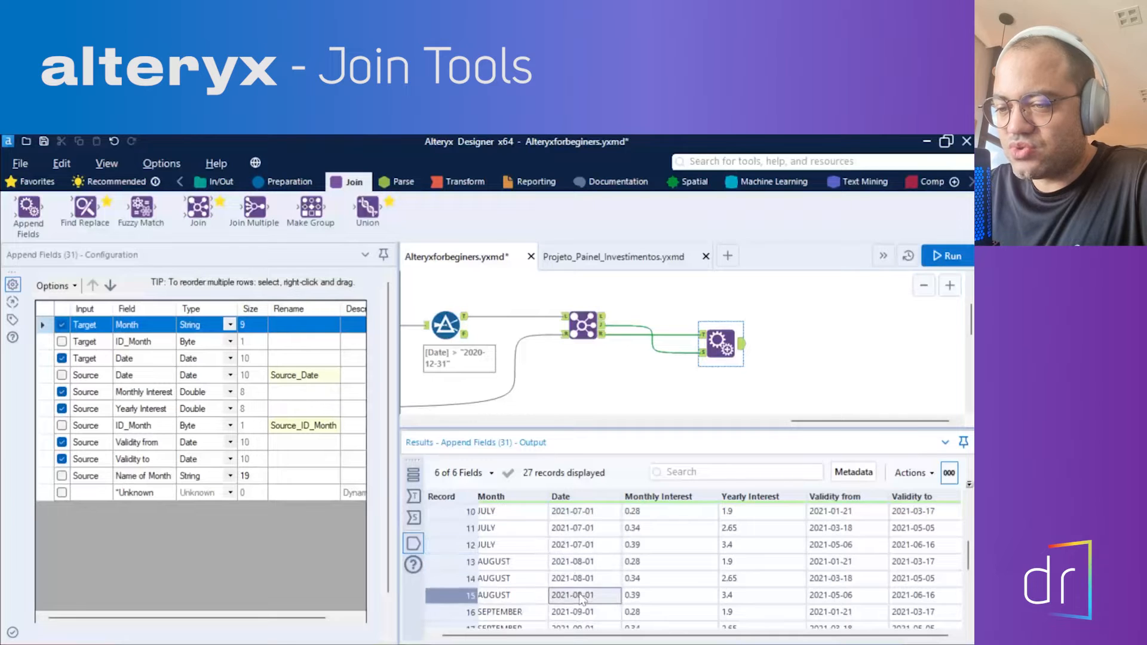
pyautogui.scroll(-1, 581, 590)
pyautogui.press('Down')
pyautogui.press('Down')
pyautogui.scroll(-2, 584, 599)
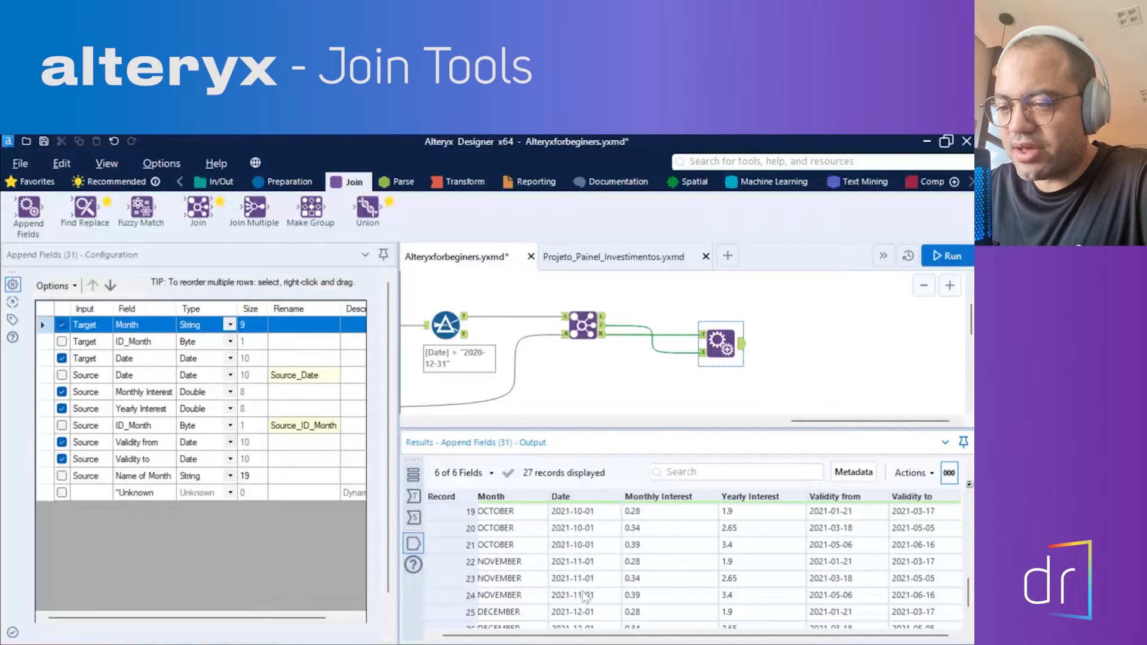
pyautogui.press('Down')
pyautogui.press('Down')
pyautogui.press('Down')
pyautogui.press('Down')
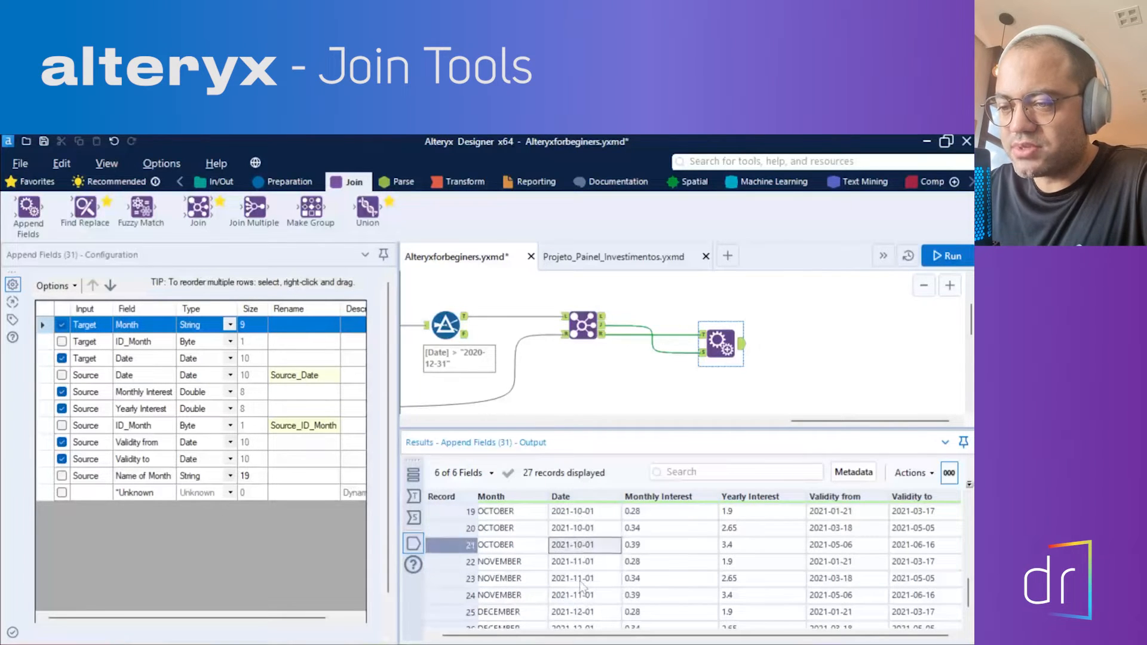
pyautogui.scroll(-1, 578, 535)
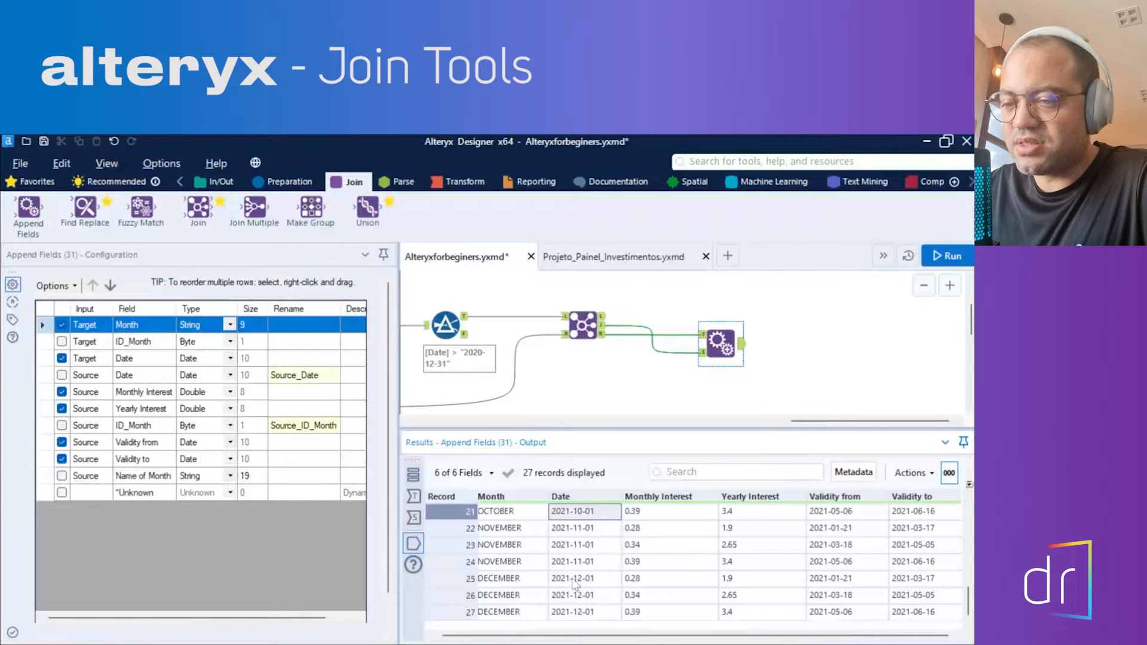
pyautogui.press('Down')
pyautogui.press('Down')
pyautogui.press('Down')
pyautogui.press('Down')
pyautogui.press('Down')
pyautogui.press('Down')
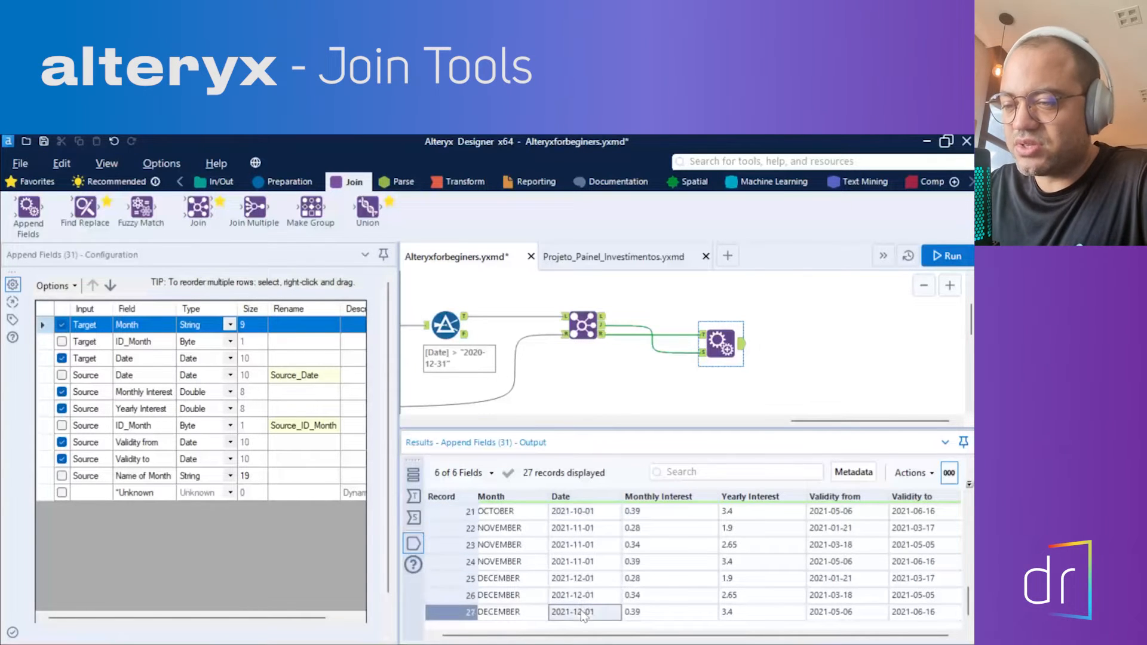
# Compare the three February records in the Append Fields output by their Month and Date values.
pyautogui.scroll(7, 583, 609)
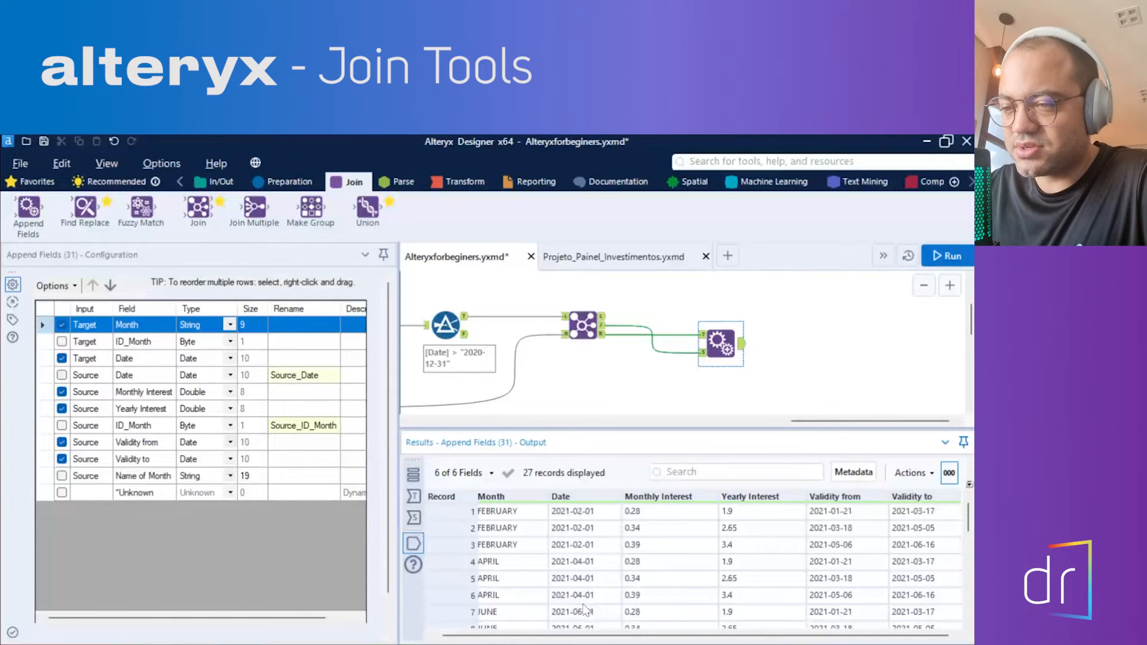
pyautogui.click(589, 547)
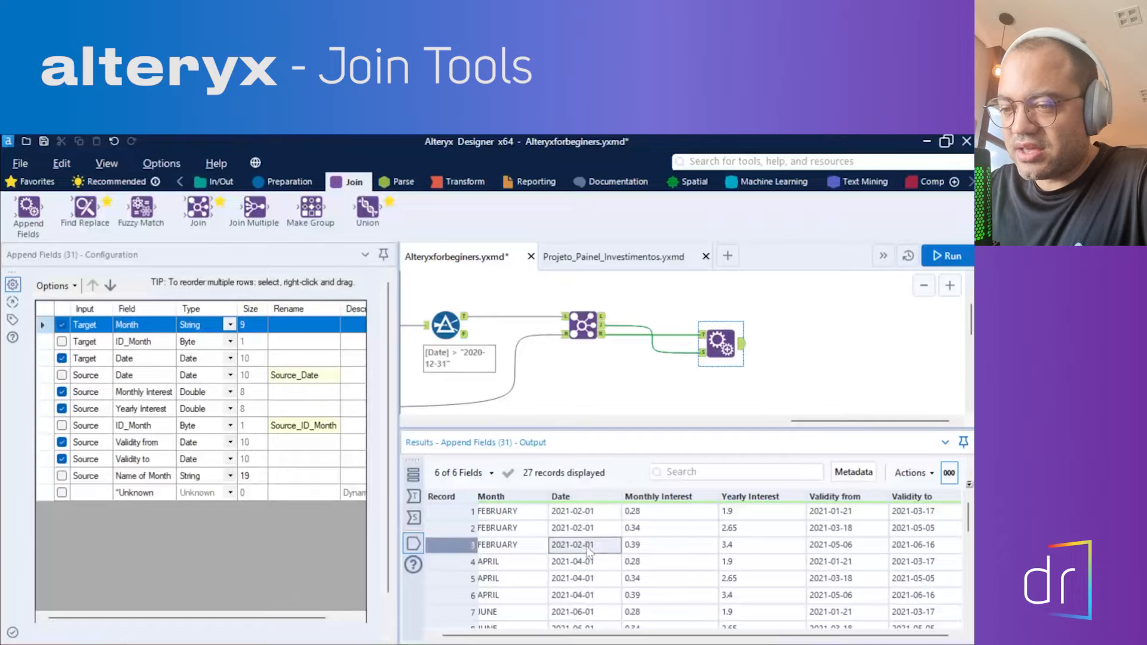
pyautogui.click(527, 514)
pyautogui.click(536, 546)
pyautogui.click(585, 513)
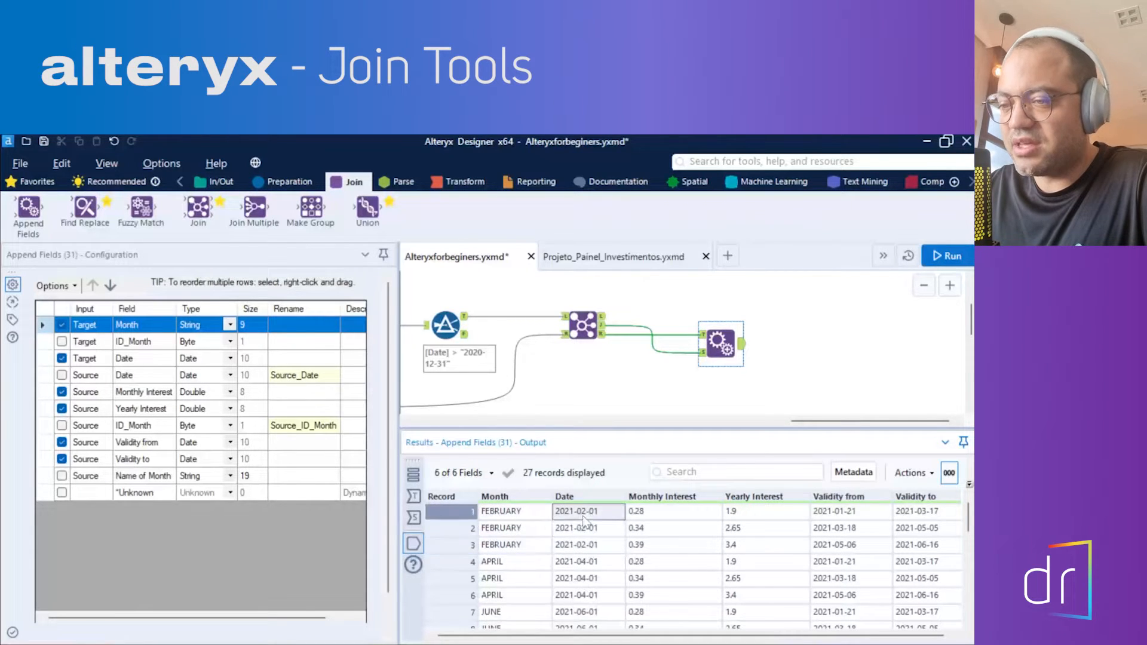
pyautogui.click(588, 530)
pyautogui.click(588, 546)
pyautogui.click(586, 517)
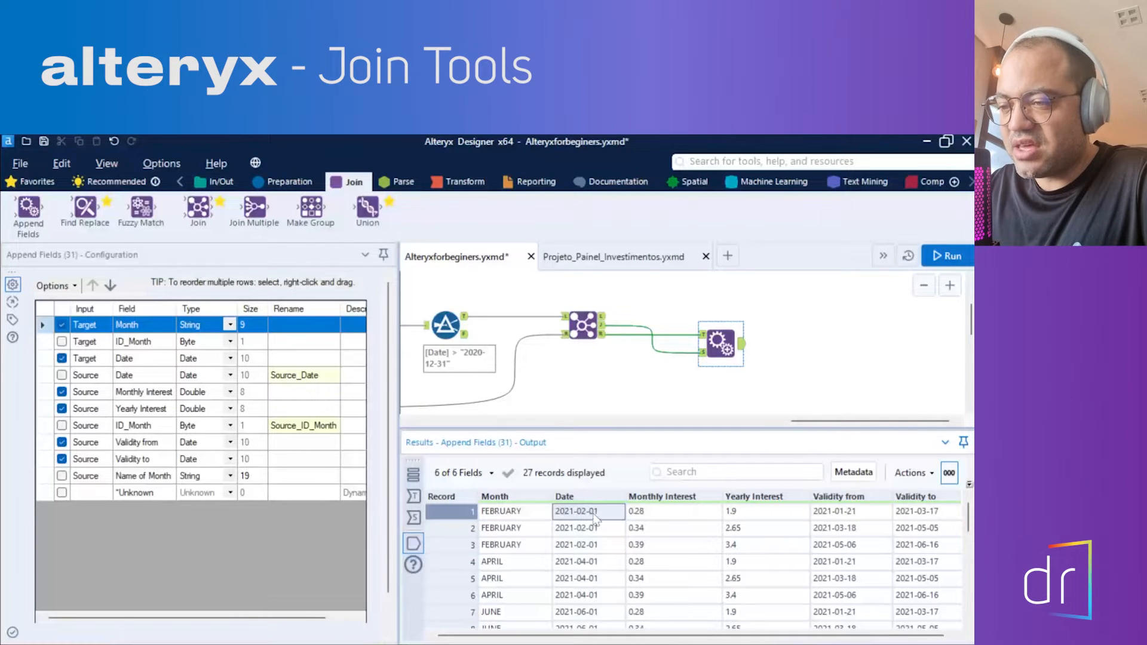
pyautogui.moveTo(746, 636); pyautogui.dragTo(761, 636)
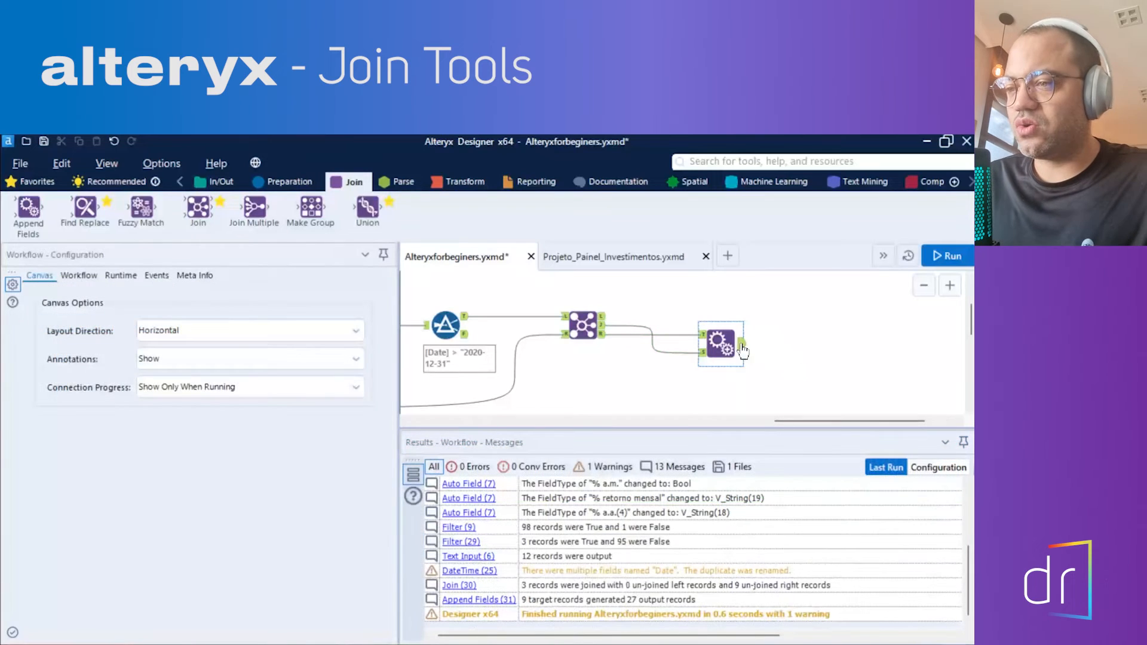
# Add a Formula tool connected to the Append Fields tool's output.
pyautogui.click(741, 344)
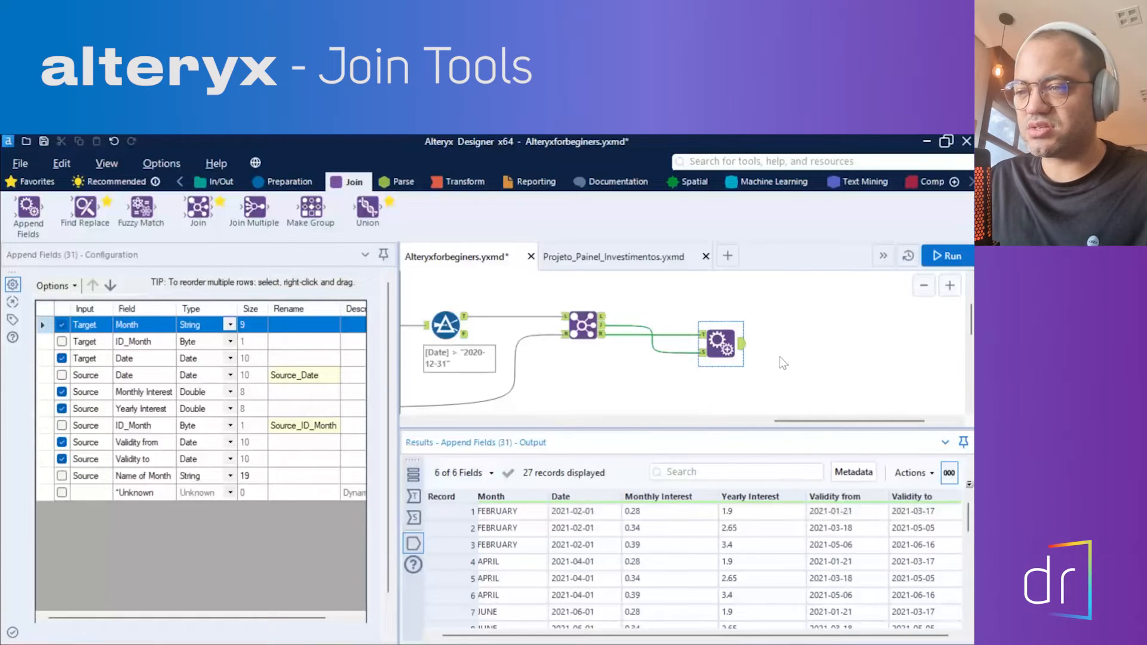
pyautogui.click(270, 182)
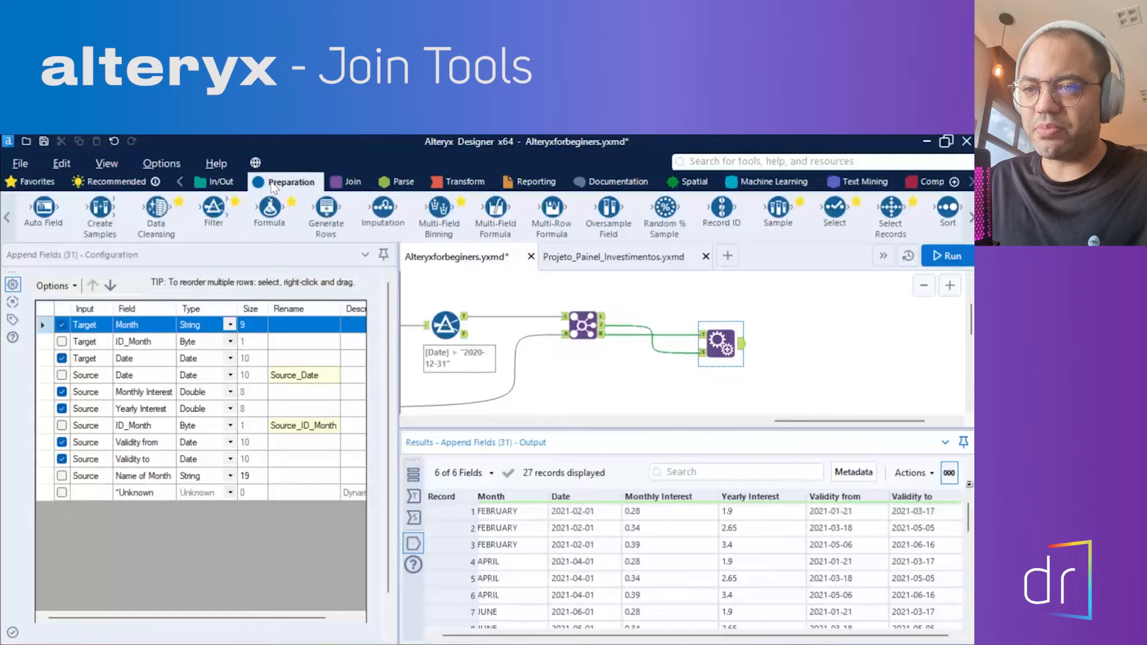
pyautogui.moveTo(269, 208); pyautogui.dragTo(830, 363)
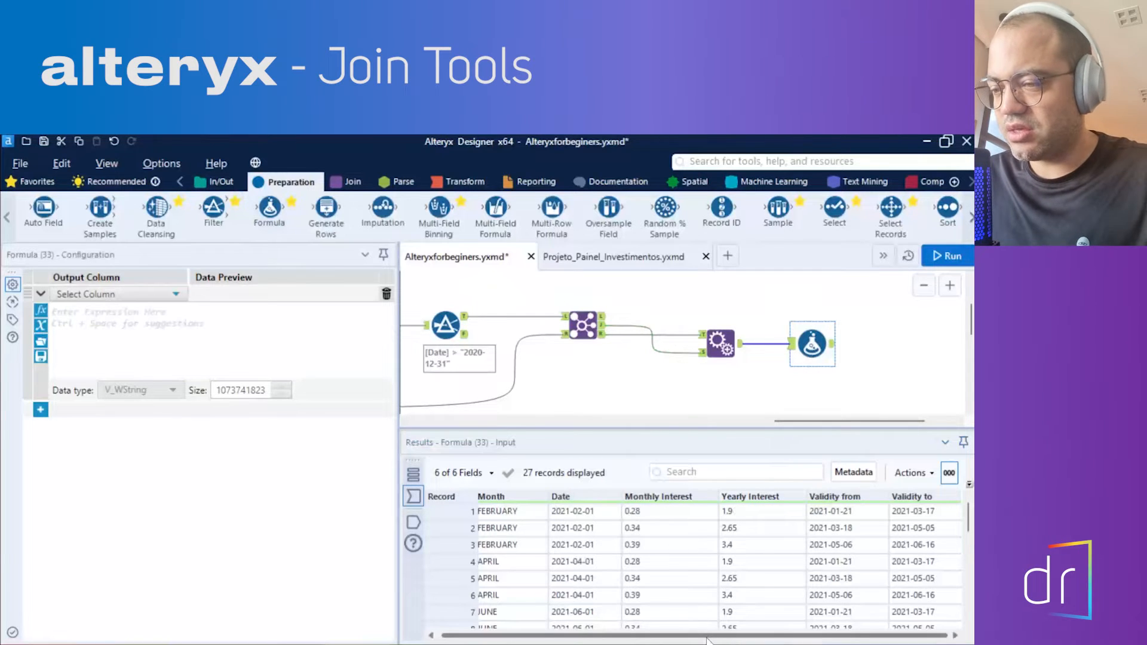
pyautogui.moveTo(759, 634); pyautogui.dragTo(599, 629)
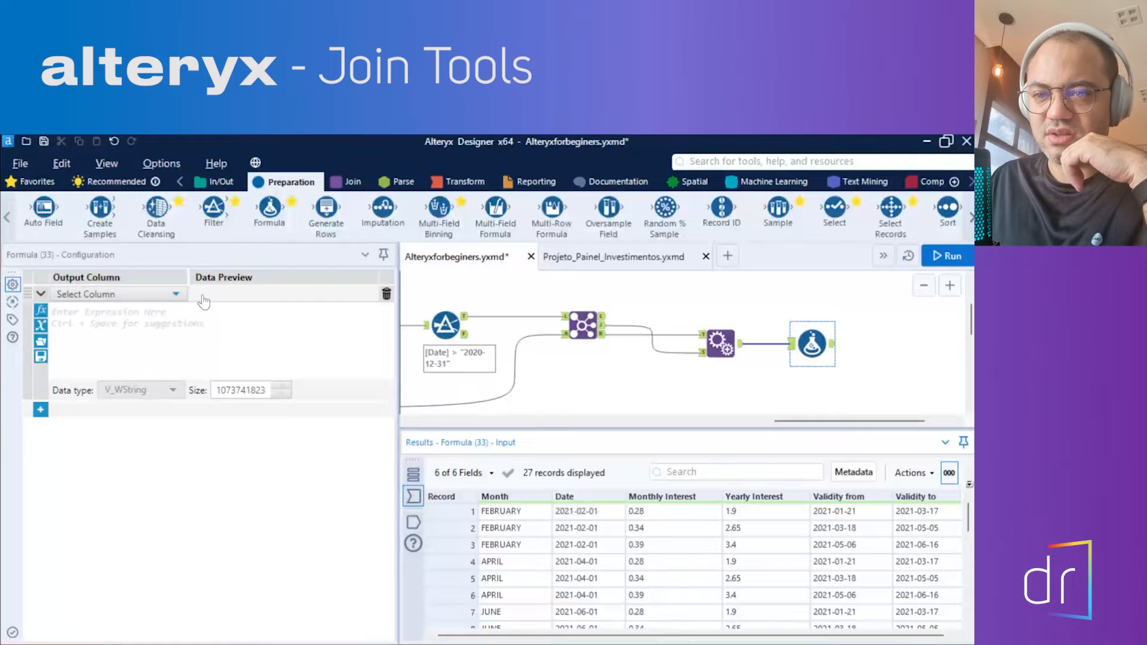
# Set the Formula tool's output column to Monthly Interest and insert the IF c THEN t ELSE f ENDIF template as its expression.
pyautogui.click(156, 295)
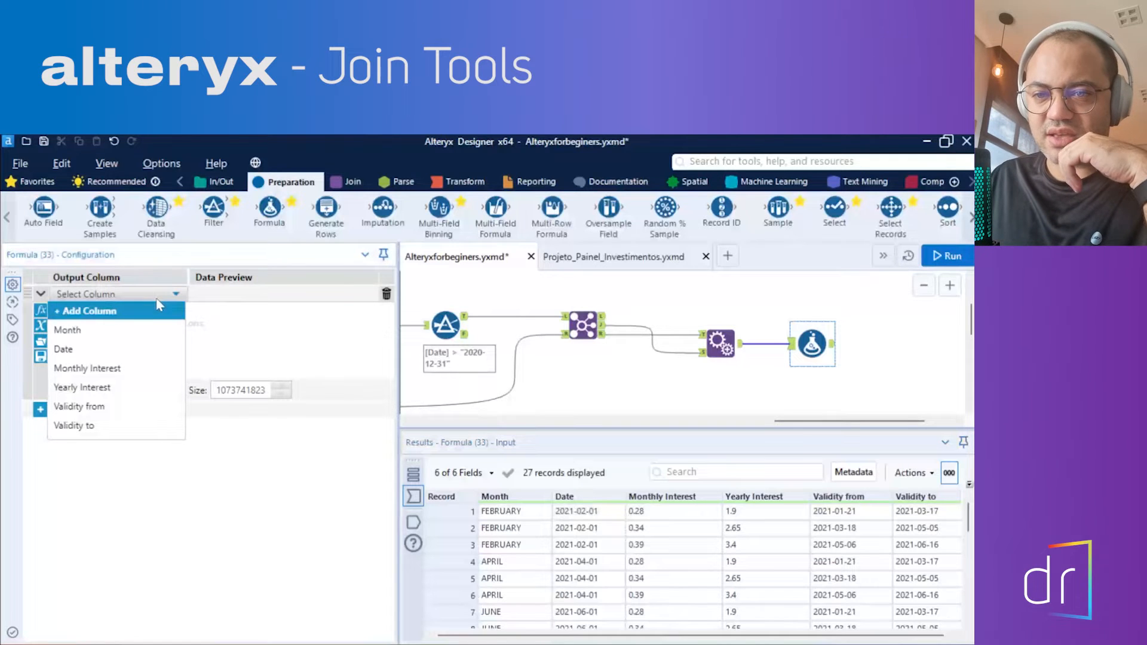
pyautogui.click(108, 370)
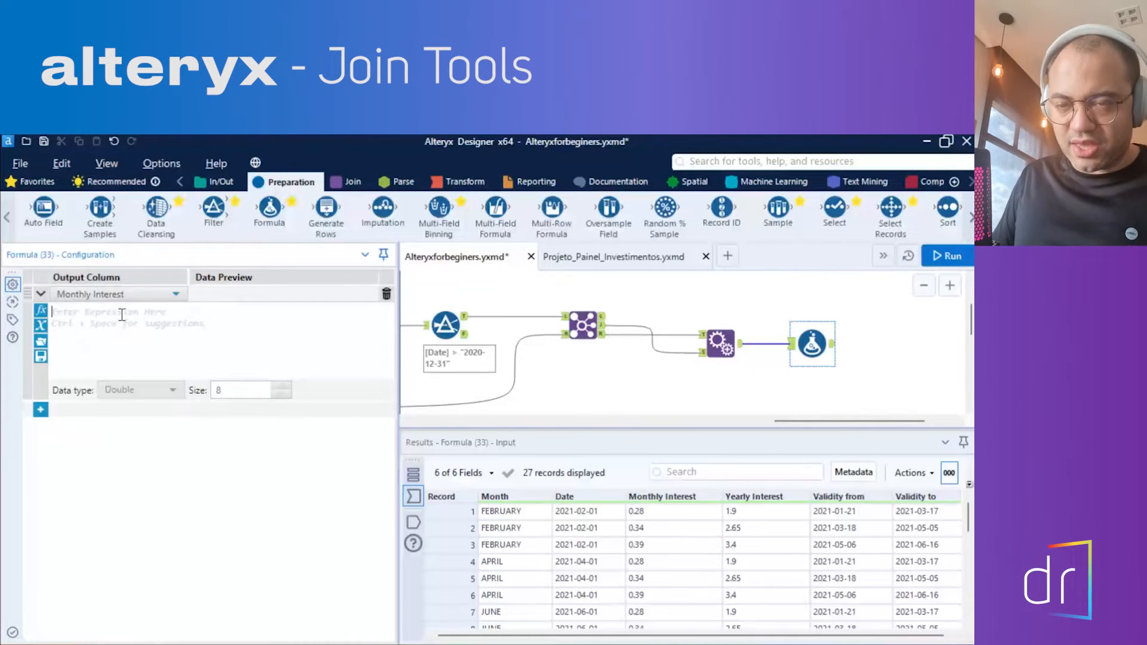
pyautogui.write('if')
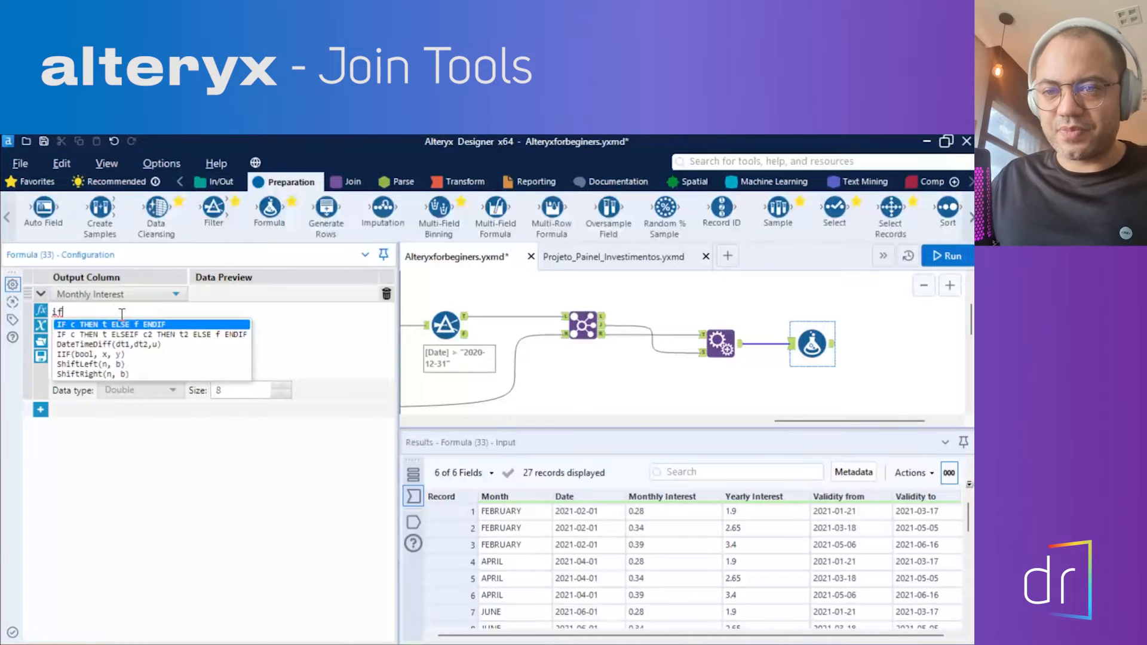
pyautogui.doubleClick(116, 324)
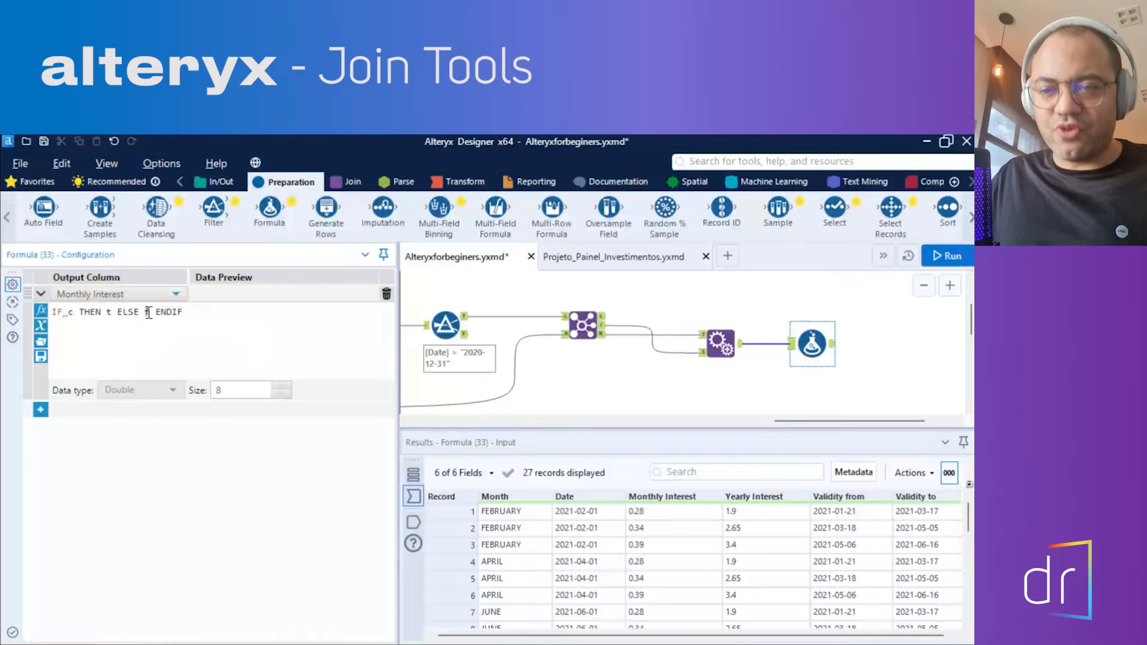
# Clear the condition placeholder c from the Monthly Interest IF expression.
pyautogui.moveTo(76, 313); pyautogui.dragTo(68, 312)
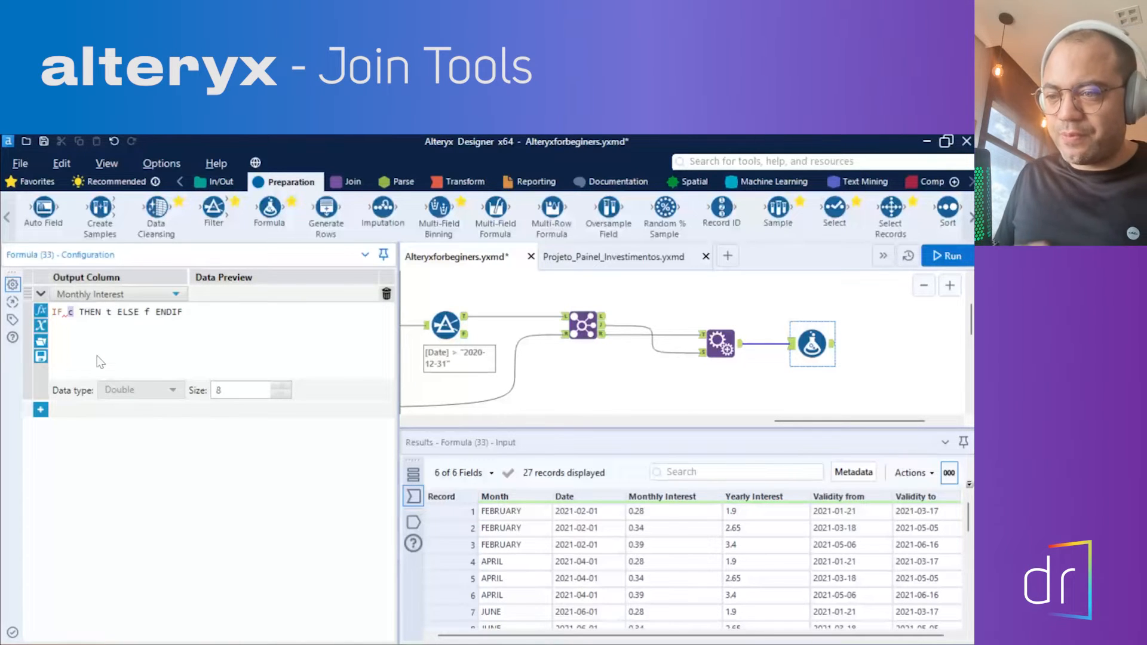
pyautogui.write('Date')
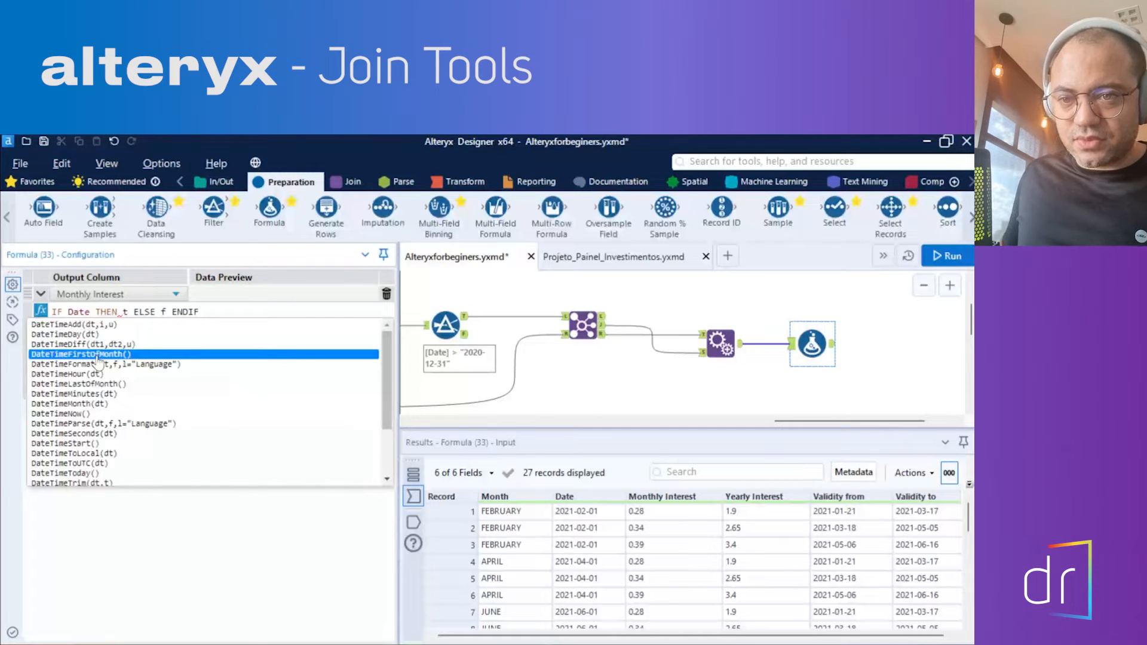
pyautogui.press('BackSpace')
pyautogui.press('BackSpace')
pyautogui.press('BackSpace')
pyautogui.press('BackSpace')
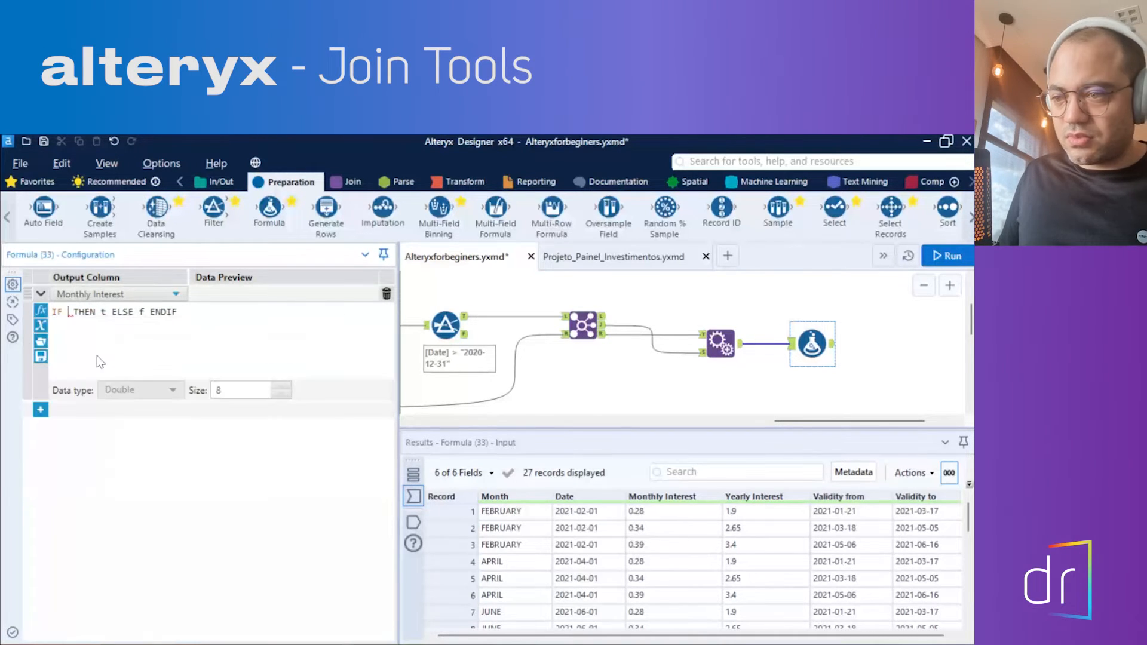
pyautogui.write('Date')
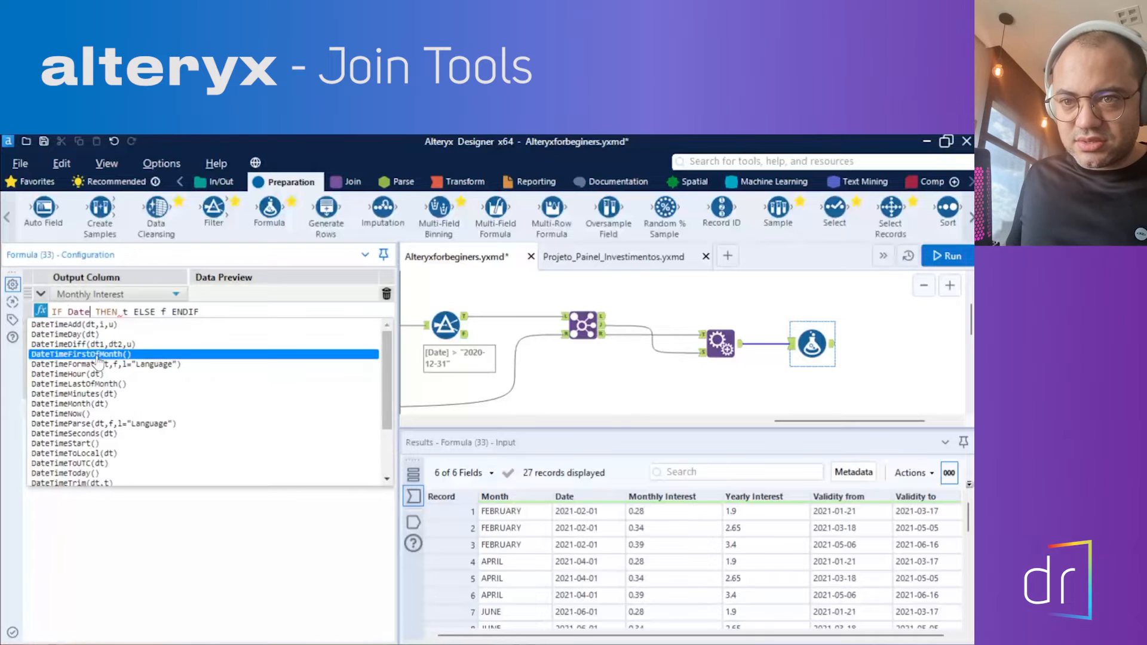
pyautogui.press('Down')
pyautogui.press('Down')
pyautogui.press('Down')
pyautogui.press('Down')
pyautogui.press('Down')
pyautogui.press('Down')
pyautogui.press('Down')
pyautogui.press('Down')
pyautogui.press('Down')
pyautogui.press('Down')
pyautogui.press('Down')
pyautogui.press('Down')
pyautogui.press('Down')
pyautogui.press('Down')
pyautogui.press('Down')
pyautogui.press('Down')
pyautogui.press('Down')
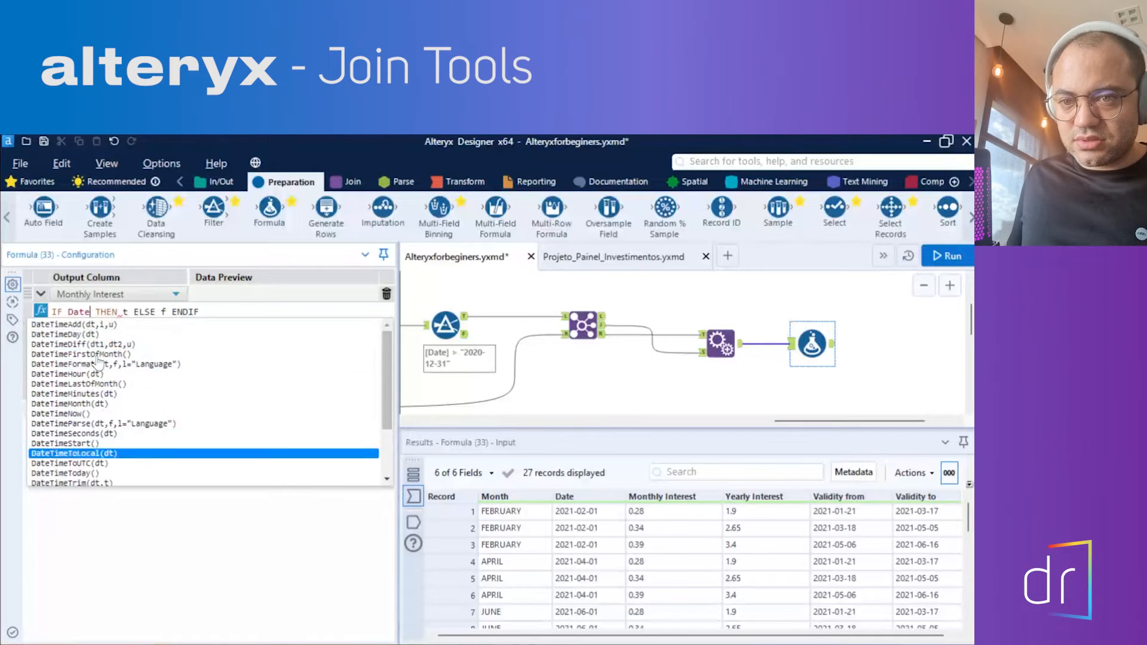
pyautogui.press('Up')
pyautogui.press('Up')
pyautogui.press('Up')
pyautogui.press('Up')
pyautogui.press('Up')
pyautogui.press('Up')
pyautogui.press('Up')
pyautogui.press('Up')
pyautogui.press('Up')
pyautogui.press('Down')
pyautogui.press('Down')
pyautogui.press('Down')
pyautogui.press('Down')
pyautogui.press('Down')
pyautogui.press('Down')
pyautogui.press('Down')
pyautogui.press('Down')
pyautogui.press('Down')
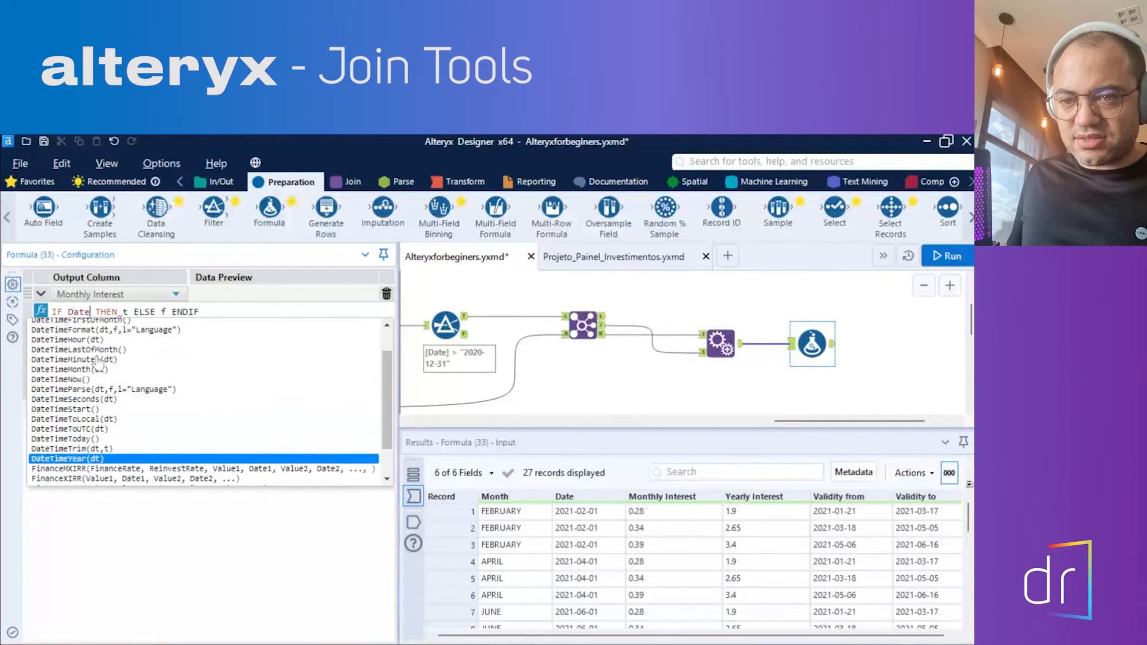
pyautogui.press('Up')
pyautogui.press('Up')
pyautogui.press('Up')
pyautogui.press('Up')
pyautogui.press('Up')
pyautogui.press('Up')
pyautogui.press('Down')
pyautogui.press('Down')
pyautogui.press('Down')
pyautogui.press('Down')
pyautogui.press('Down')
pyautogui.press('Down')
pyautogui.press('Down')
pyautogui.press('Down')
pyautogui.press('Down')
pyautogui.press('Down')
pyautogui.press('Down')
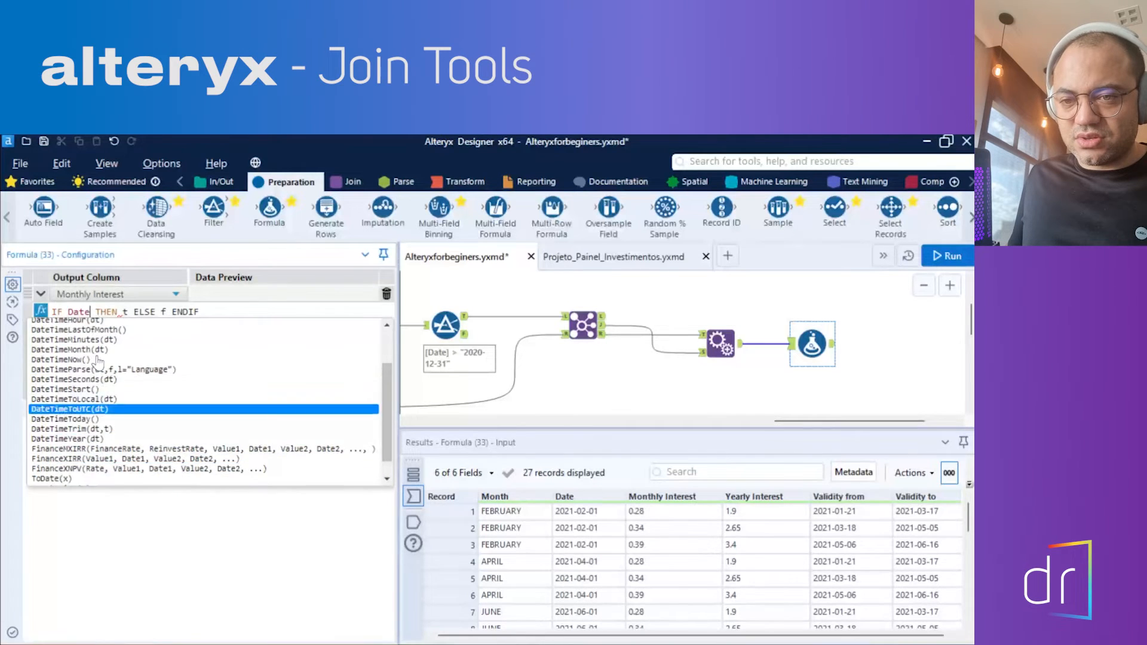
pyautogui.press('Up')
pyautogui.press('Up')
pyautogui.press('Up')
pyautogui.press('Up')
pyautogui.press('Up')
pyautogui.press('Up')
pyautogui.press('Up')
pyautogui.press('Up')
pyautogui.press('Up')
pyautogui.press('Up')
pyautogui.press('Up')
pyautogui.press('Up')
pyautogui.press('Up')
pyautogui.press('Up')
pyautogui.press('Up')
pyautogui.press('Up')
pyautogui.press('Up')
pyautogui.press('Up')
pyautogui.press('Up')
pyautogui.press('Up')
pyautogui.press('Up')
pyautogui.press('Up')
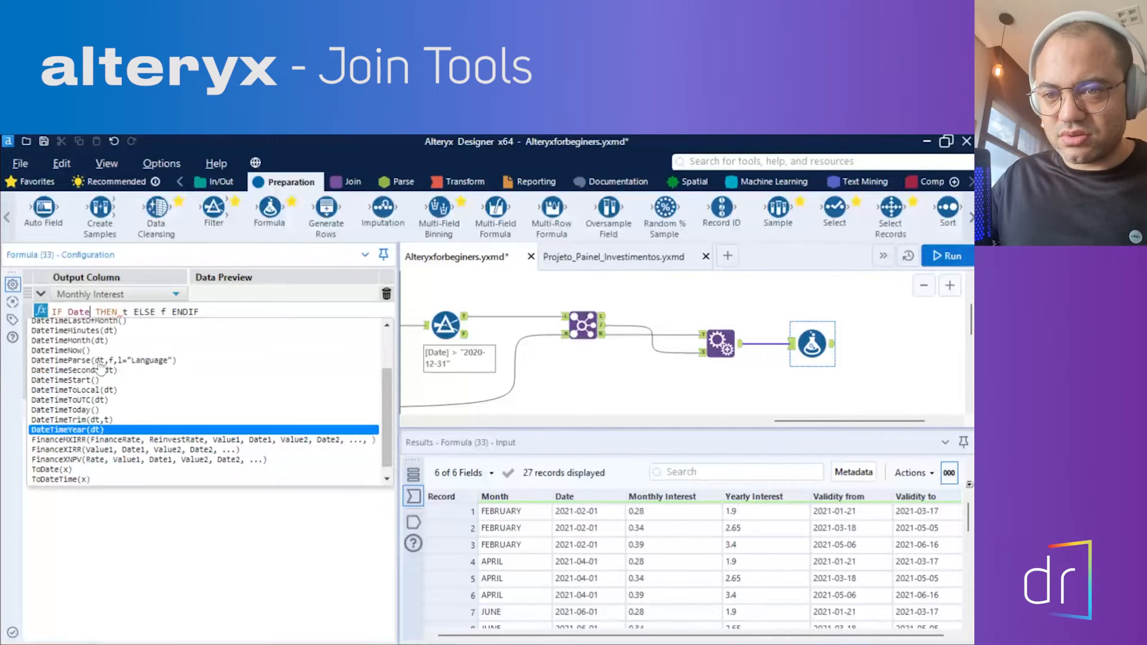
pyautogui.press('Escape')
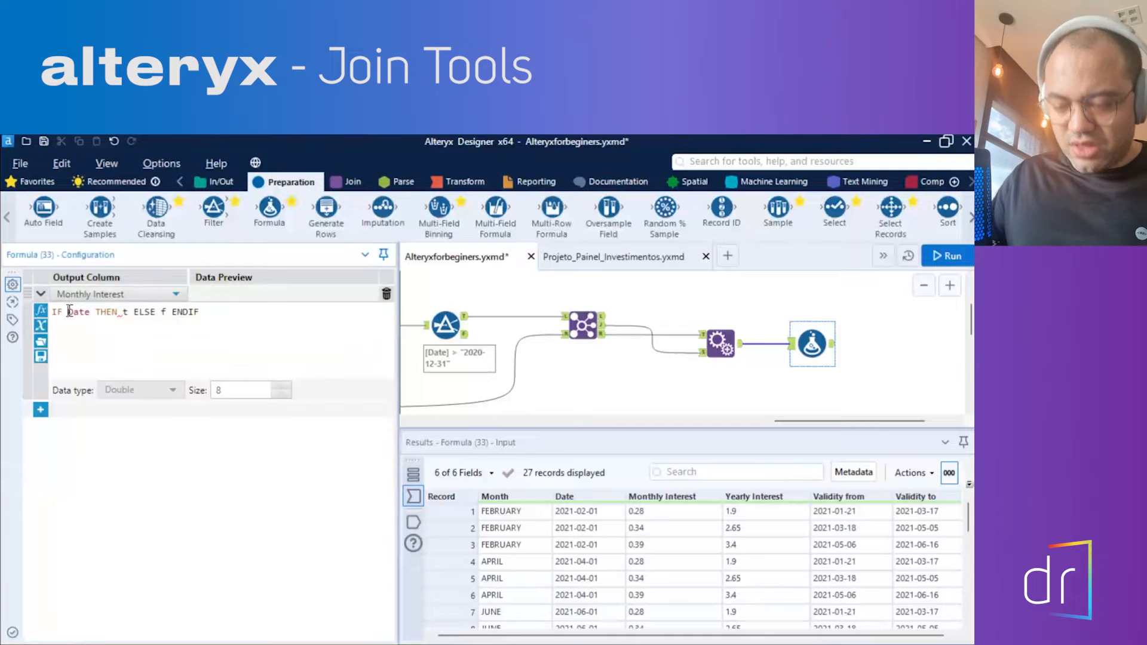
# Insert the [Date] field after IF in the expression and remove the leftover plain Date text.
pyautogui.write('[')
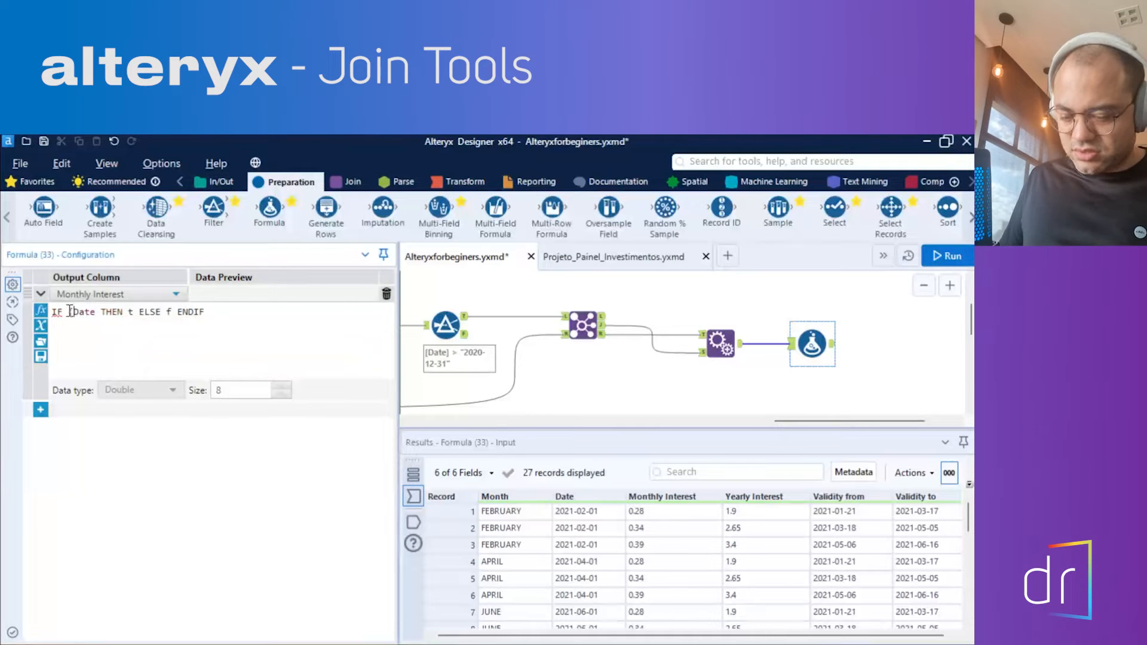
pyautogui.press('BackSpace')
pyautogui.write('[')
pyautogui.press('Down')
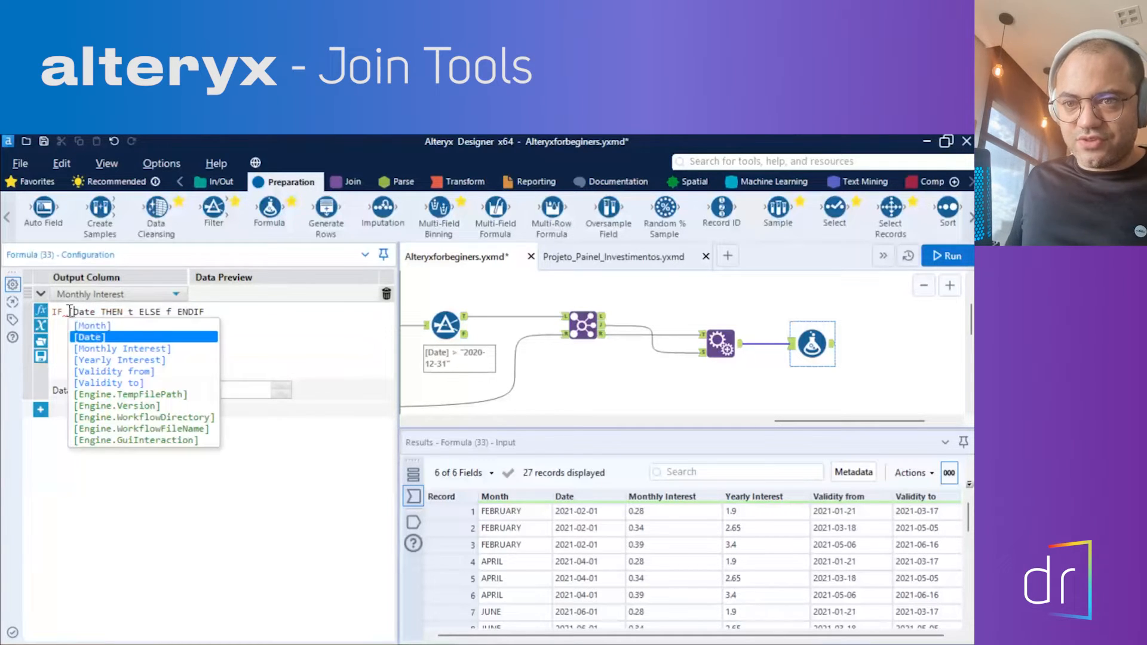
pyautogui.press('Return')
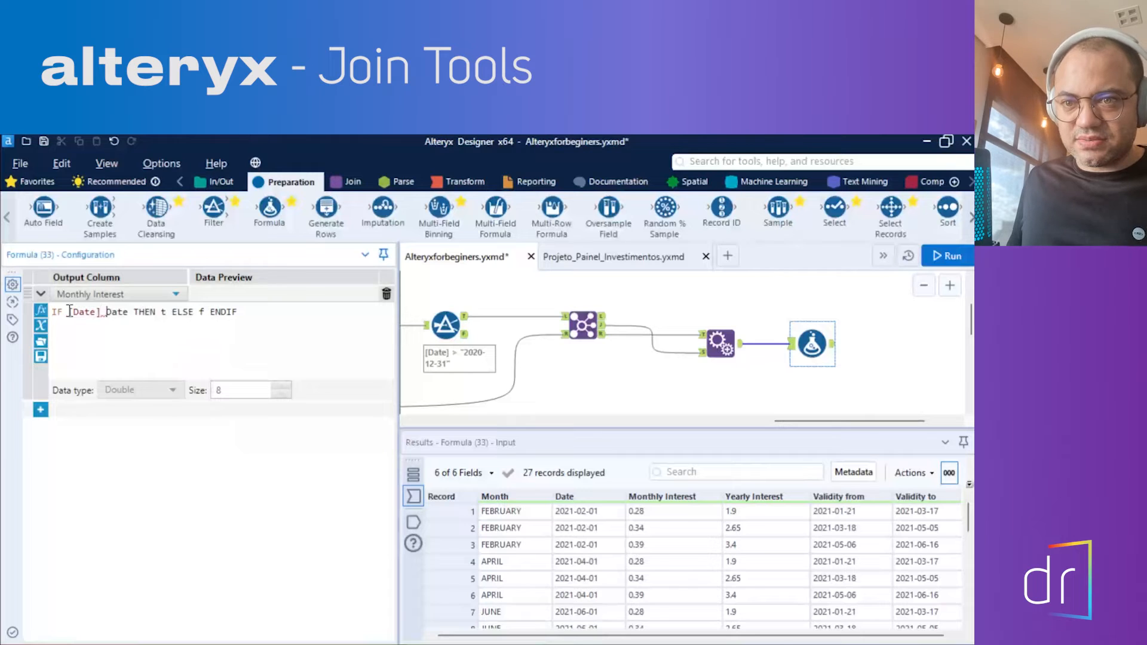
pyautogui.press('BackSpace')
pyautogui.press('BackSpace')
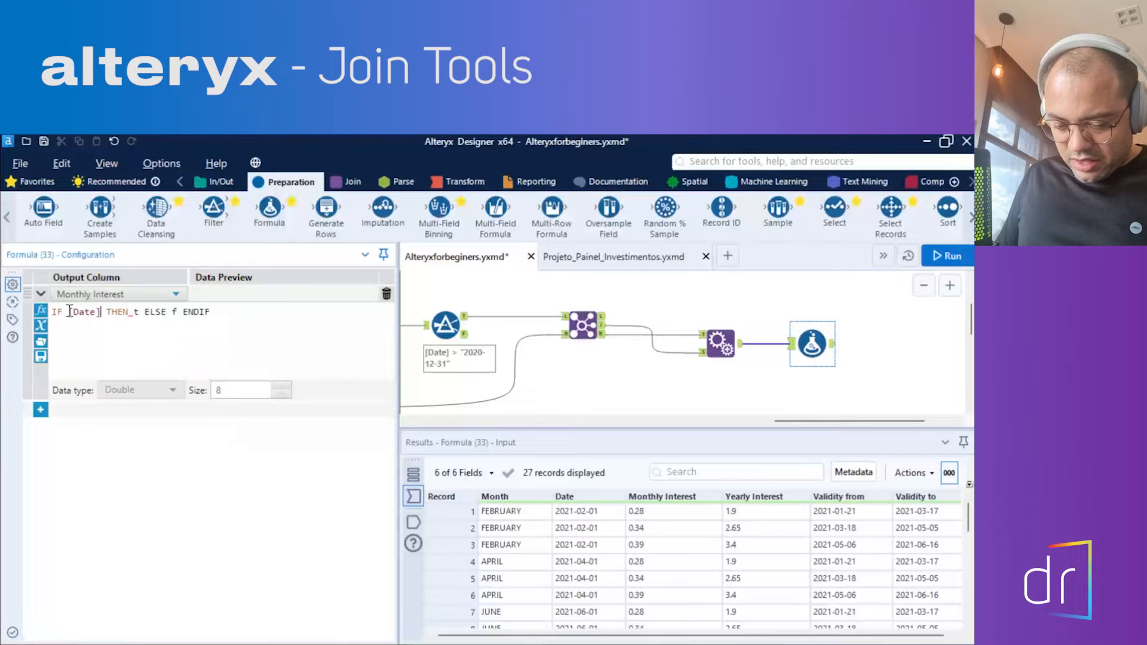
# Complete the first comparison in the Monthly Interest IF condition as [Date]>=[Validity from].
pyautogui.write('>')
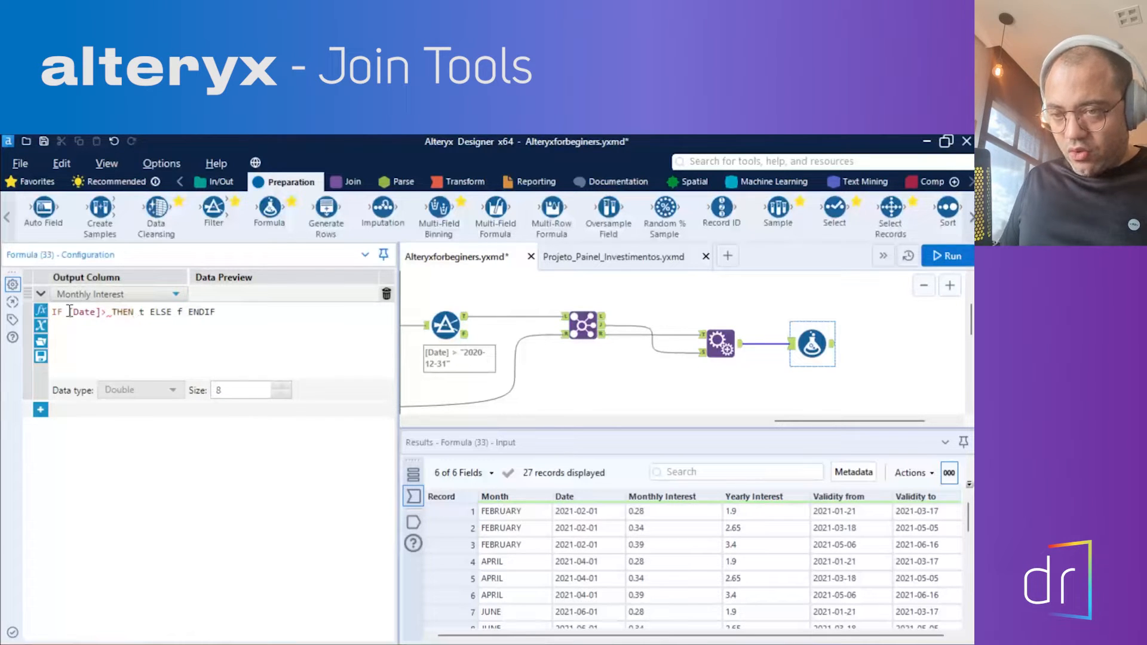
pyautogui.write('=')
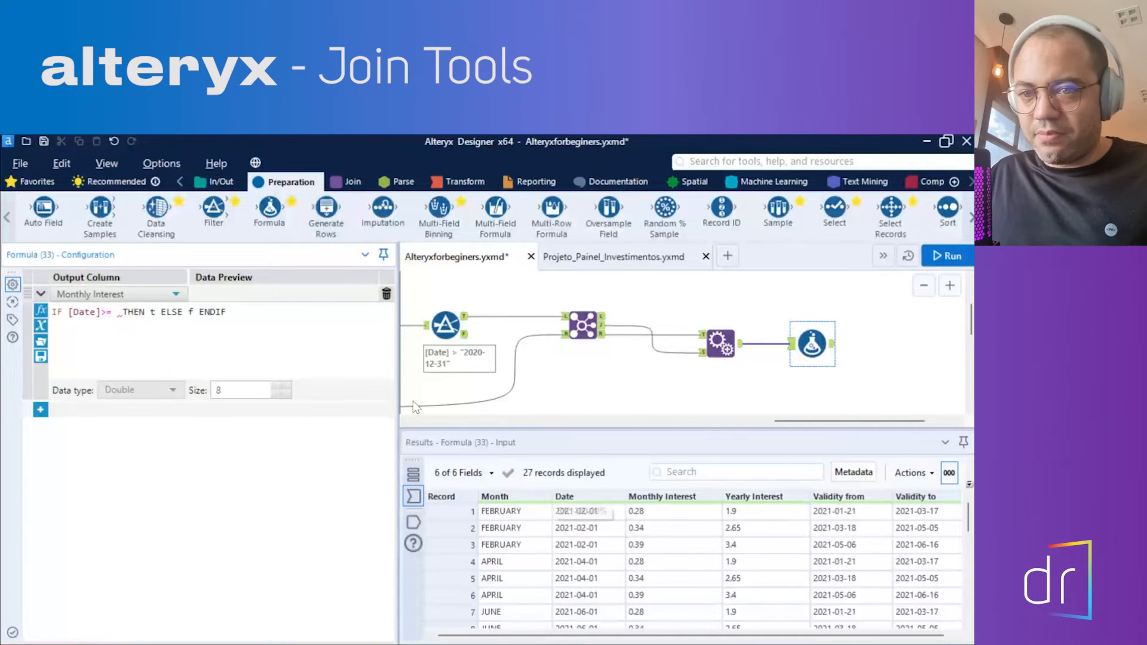
pyautogui.press('BackSpace')
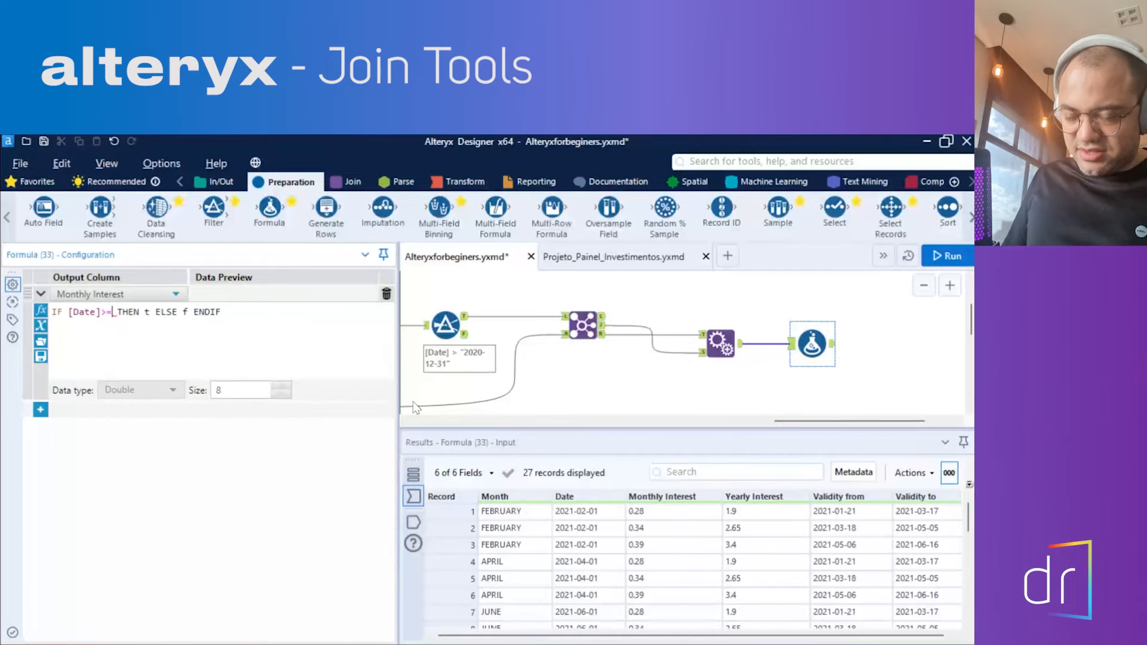
pyautogui.write('[')
pyautogui.press('Down')
pyautogui.press('Down')
pyautogui.press('Down')
pyautogui.press('Down')
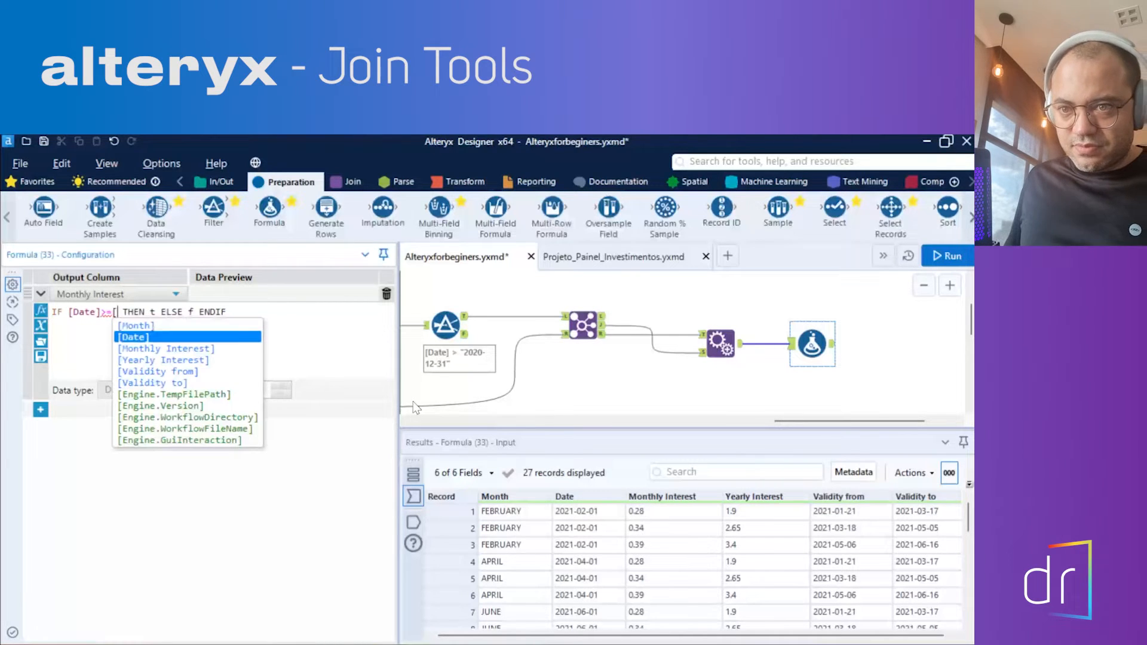
pyautogui.press('Return')
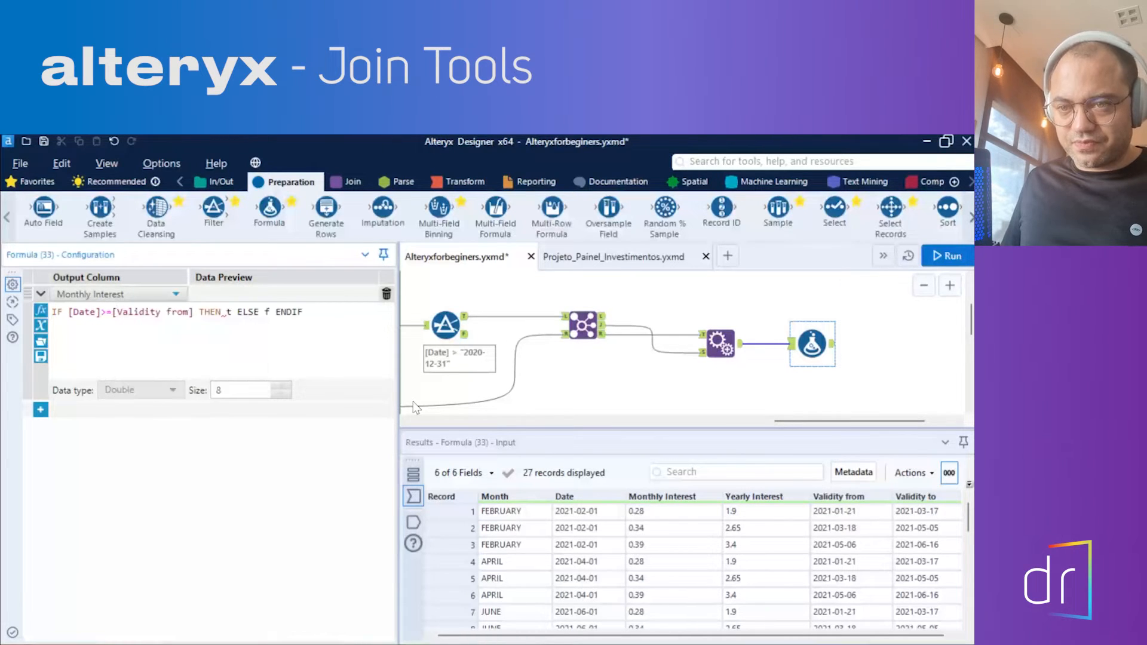
# Extend the IF condition with and [Date]<=[Validity to].
pyautogui.write('and')
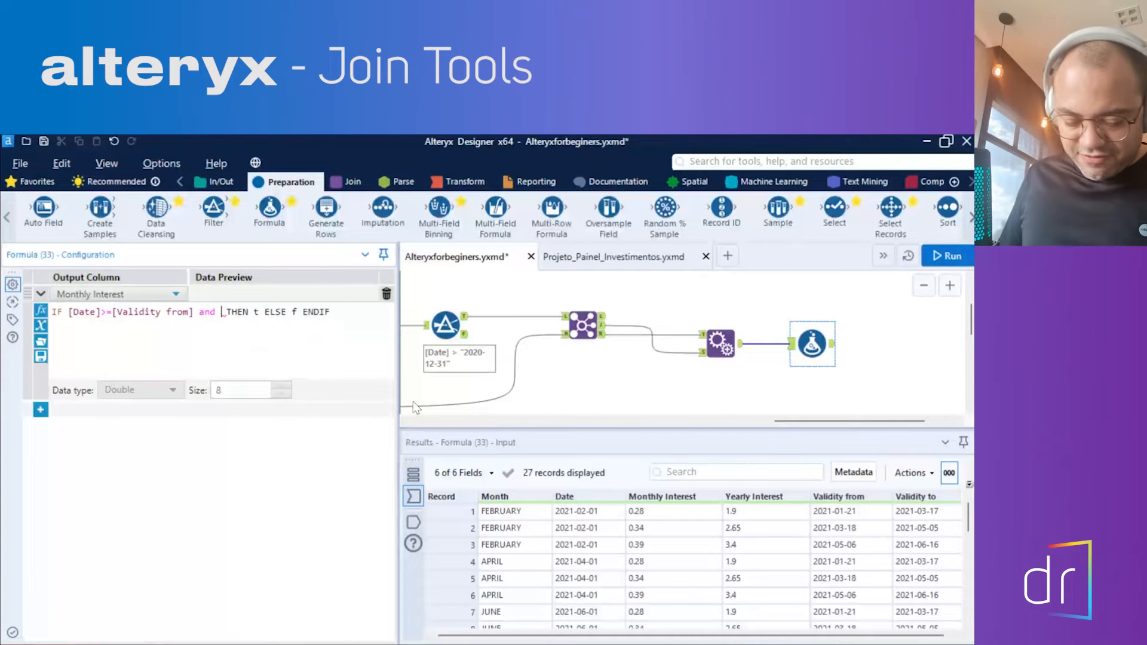
pyautogui.write(' [da')
pyautogui.press('Return')
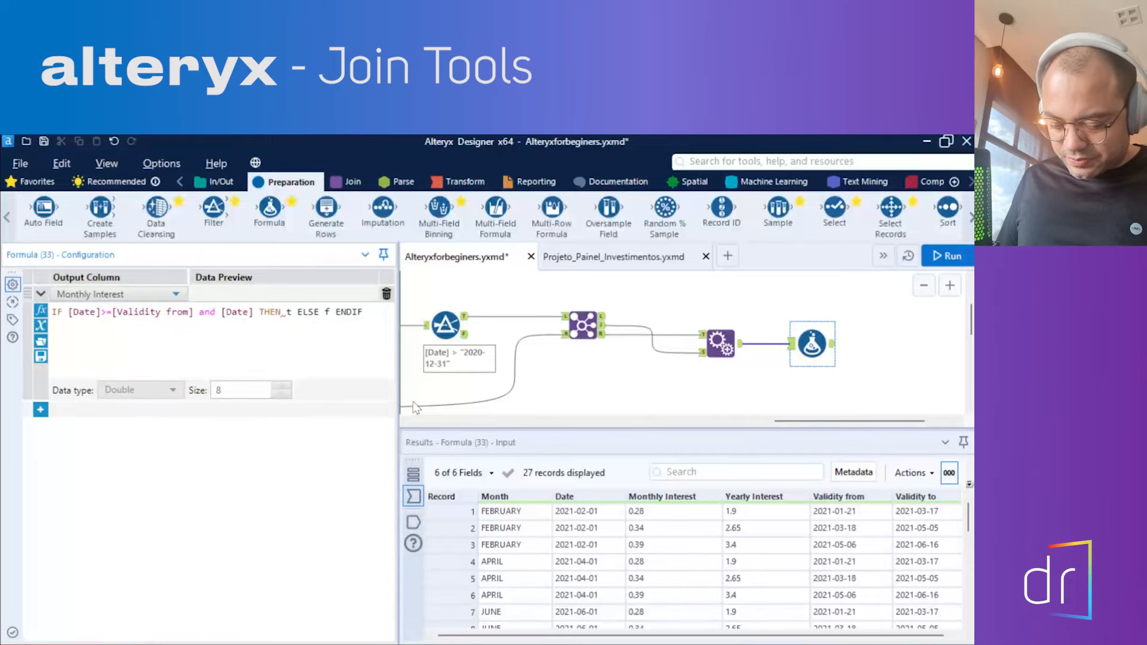
pyautogui.write('<')
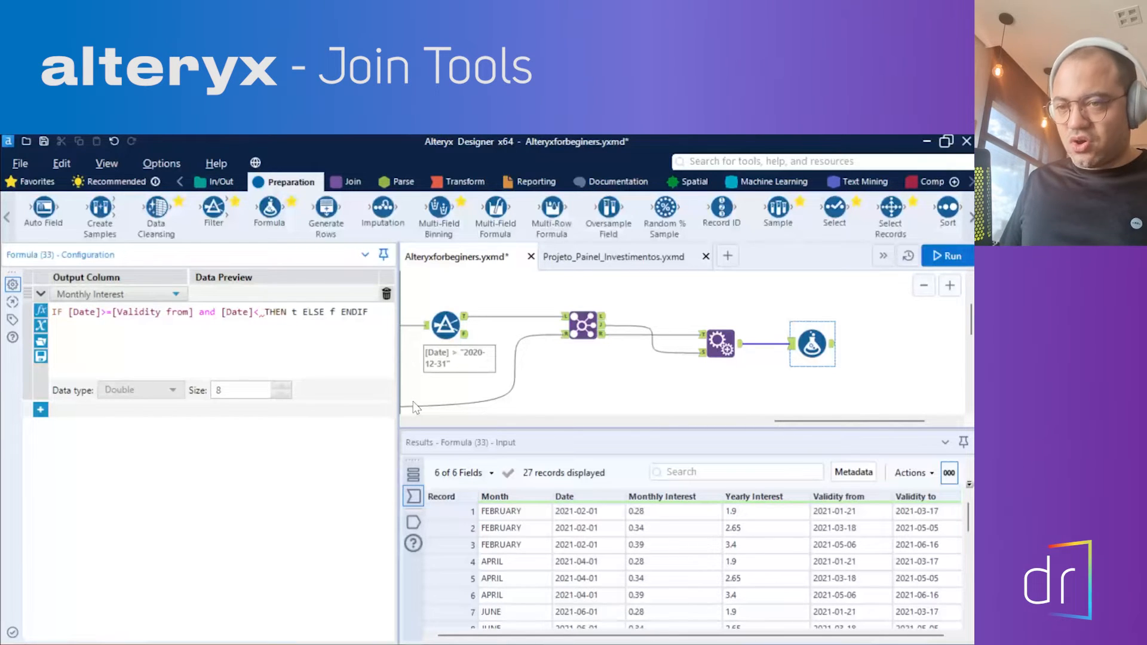
pyautogui.write('=')
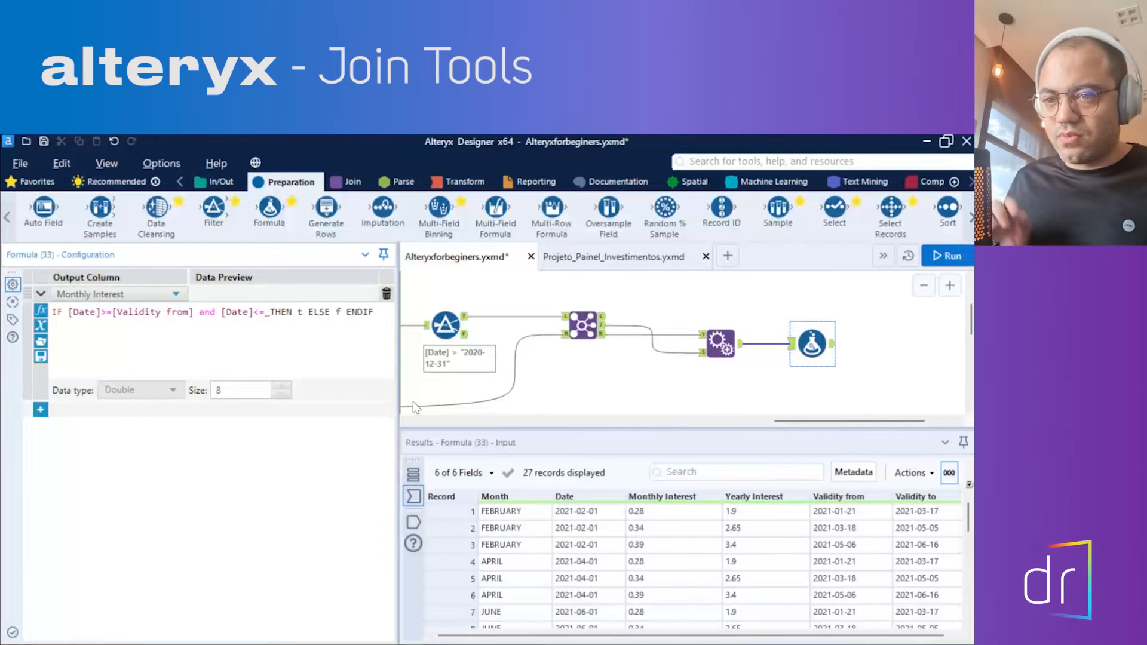
pyautogui.write('va')
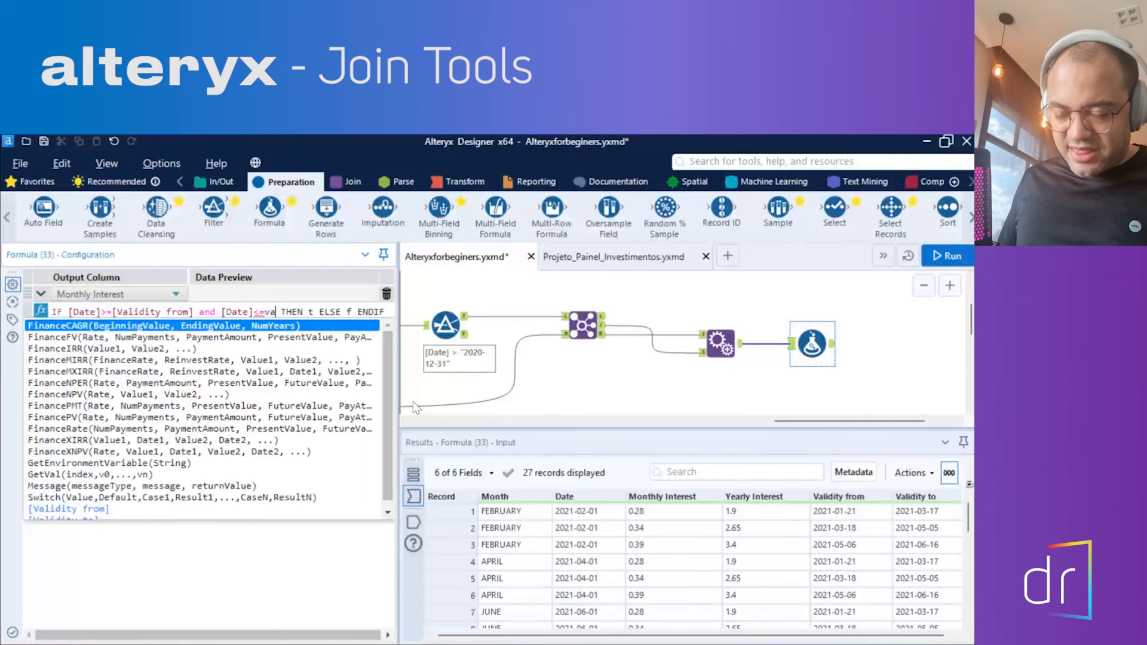
pyautogui.press('BackSpace')
pyautogui.press('BackSpace')
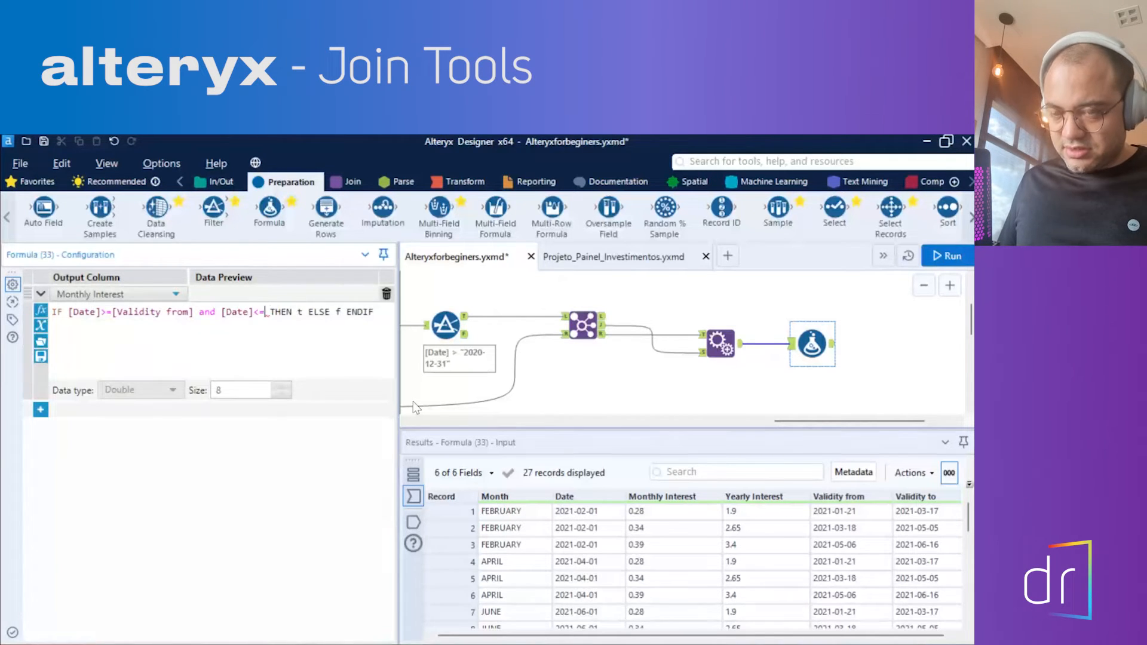
pyautogui.write('[')
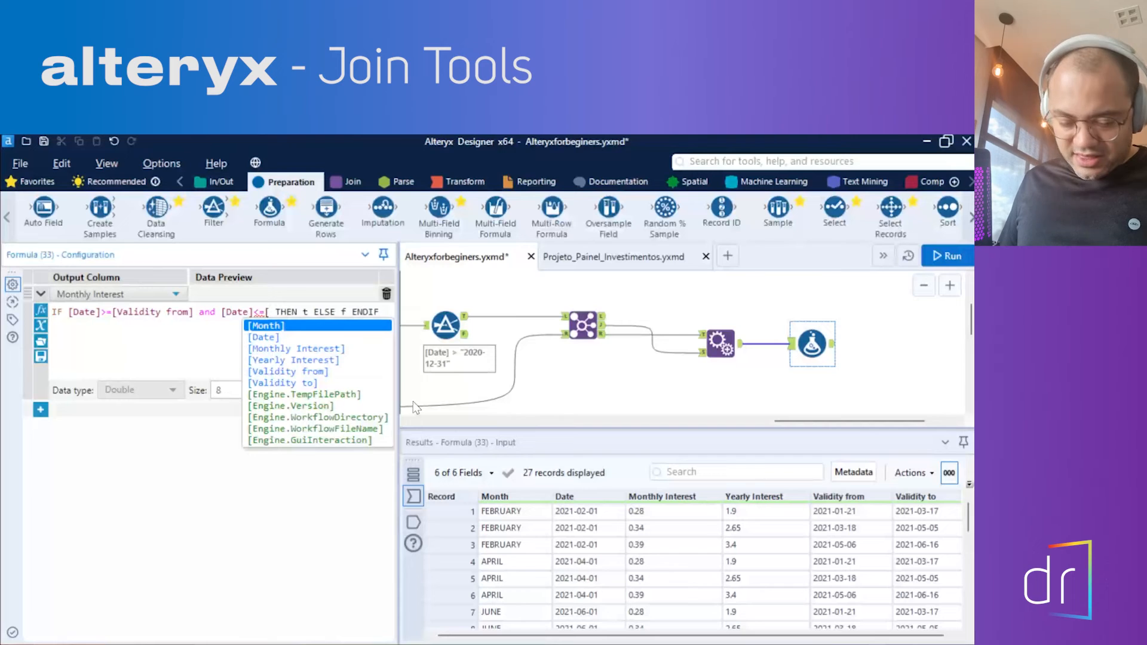
pyautogui.press('Down')
pyautogui.press('Down')
pyautogui.press('Down')
pyautogui.press('Down')
pyautogui.press('Down')
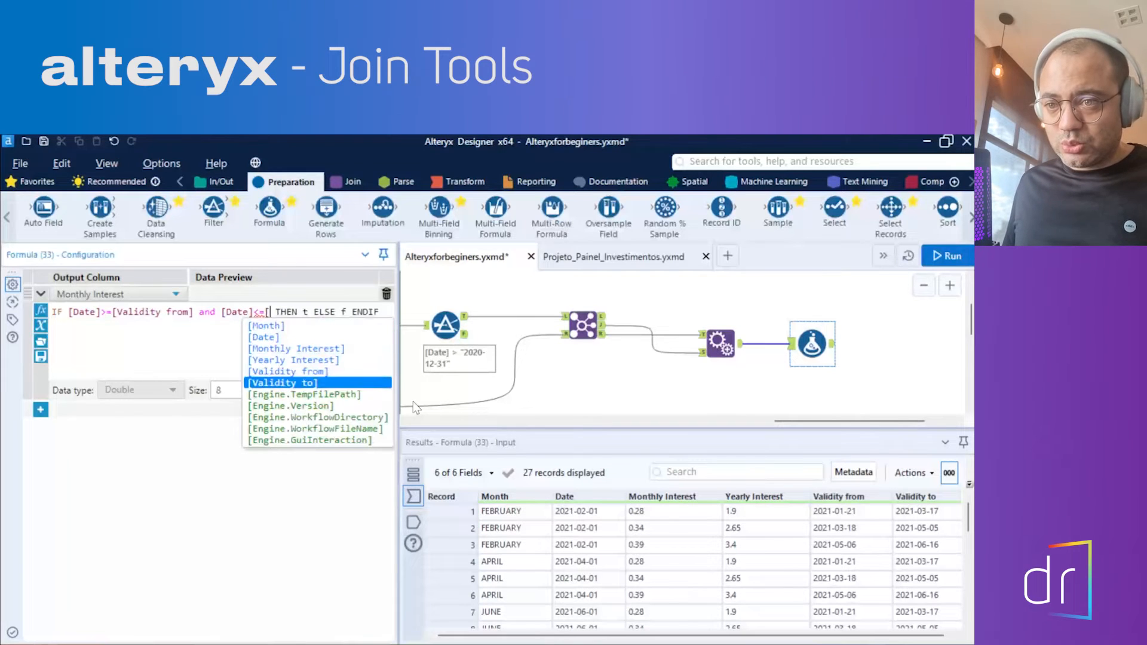
pyautogui.press('Return')
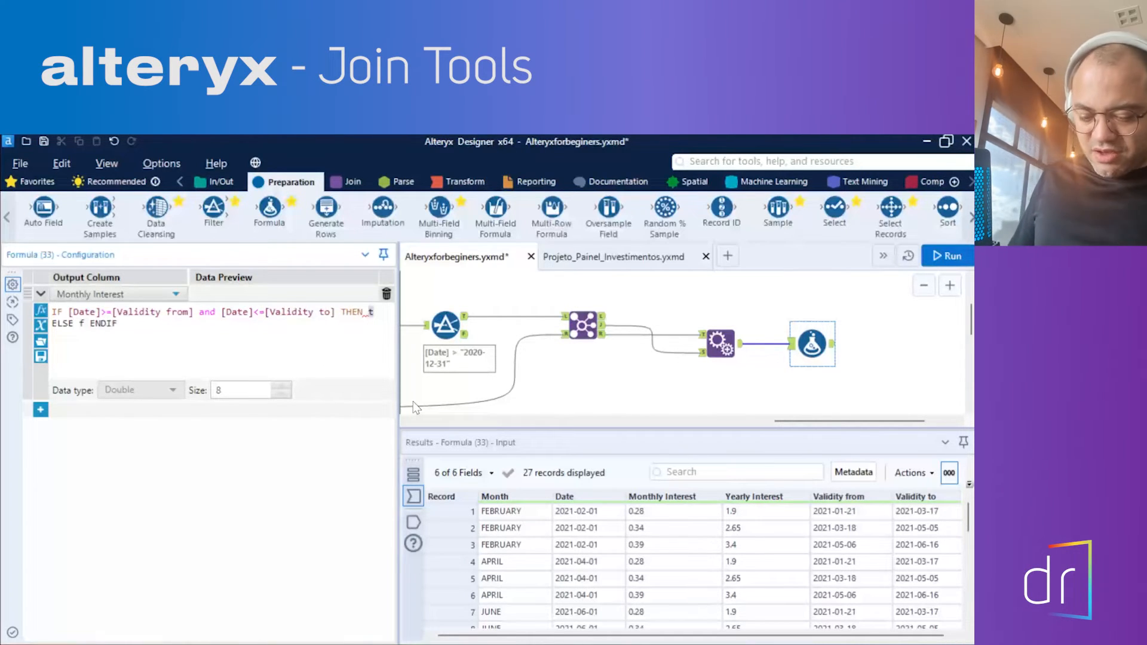
# Replace the THEN placeholder t with the [Monthly Interest] field.
pyautogui.press('BackSpace')
pyautogui.write('month')
pyautogui.press('Down')
pyautogui.press('Down')
pyautogui.press('Down')
pyautogui.press('Down')
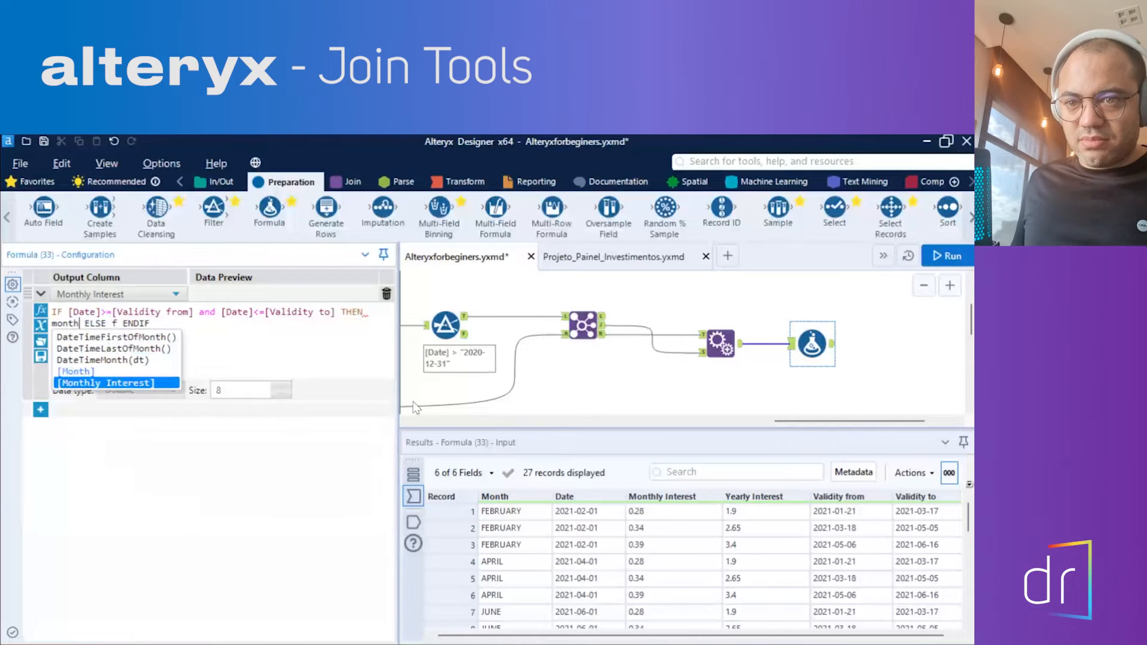
pyautogui.press('Return')
# Replace the ELSE placeholder f with the Null() function.
pyautogui.press('Right')
pyautogui.press('Right')
pyautogui.press('Right')
pyautogui.press('Right')
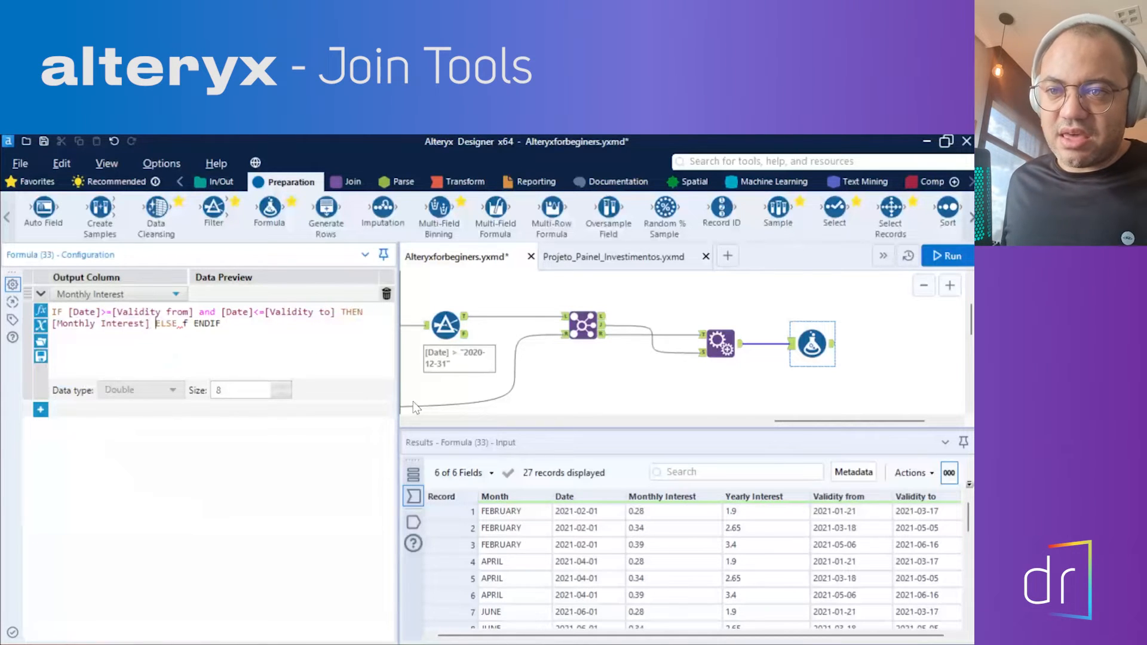
pyautogui.press('Delete')
pyautogui.write('0')
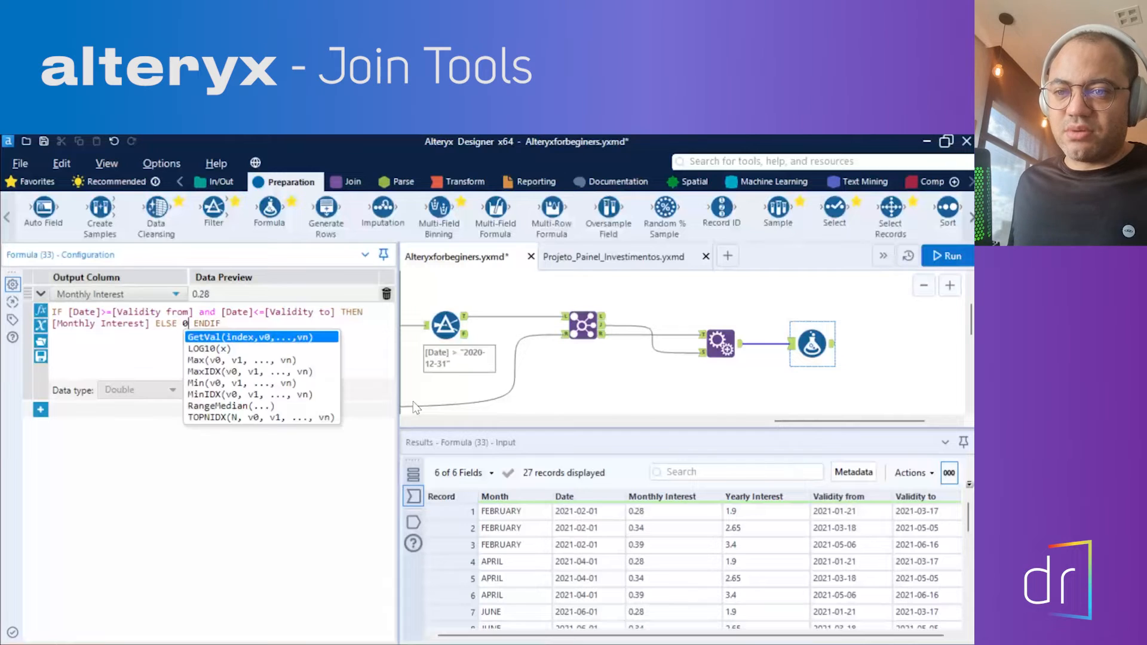
pyautogui.press('BackSpace')
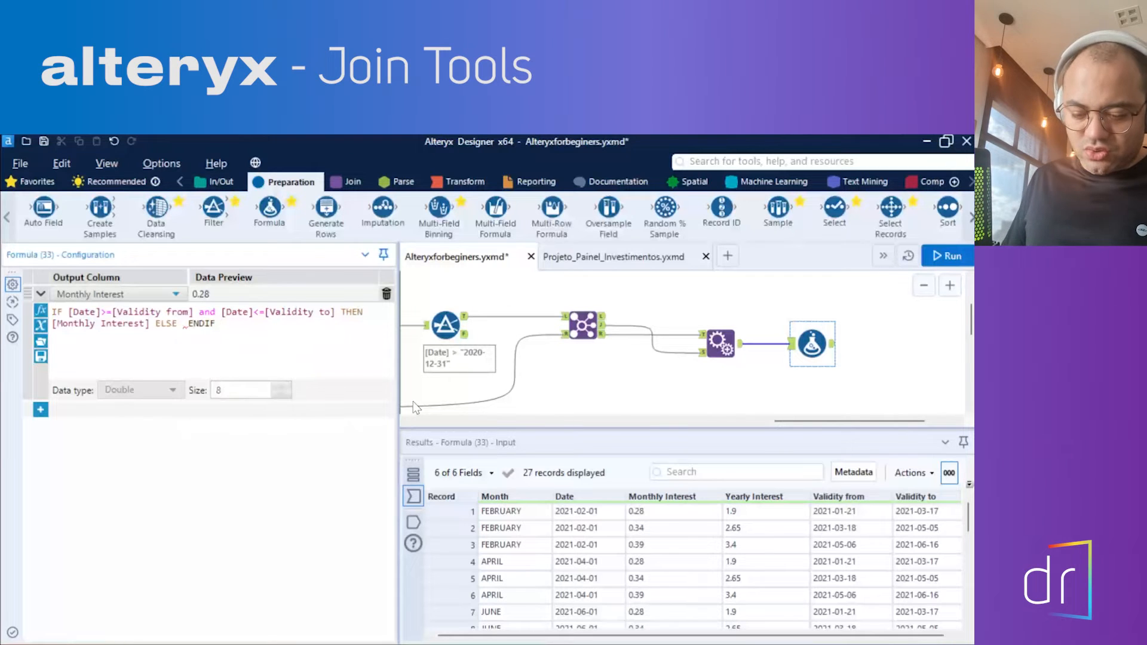
pyautogui.write('null')
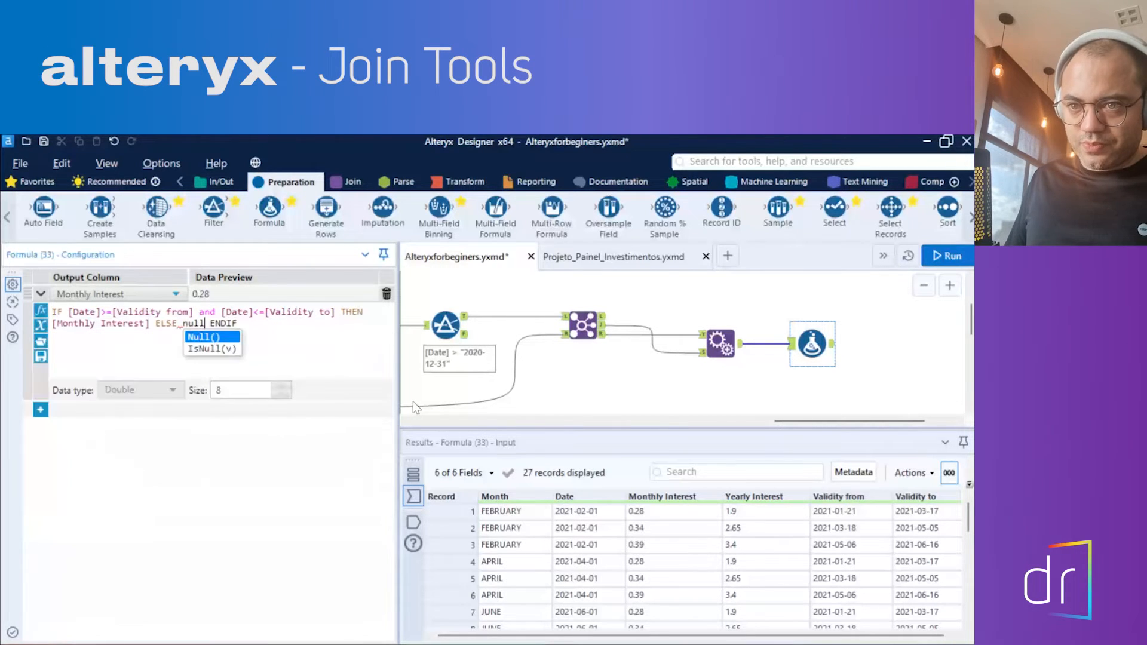
pyautogui.press('Return')
pyautogui.press('Right')
pyautogui.press('Right')
pyautogui.press('Right')
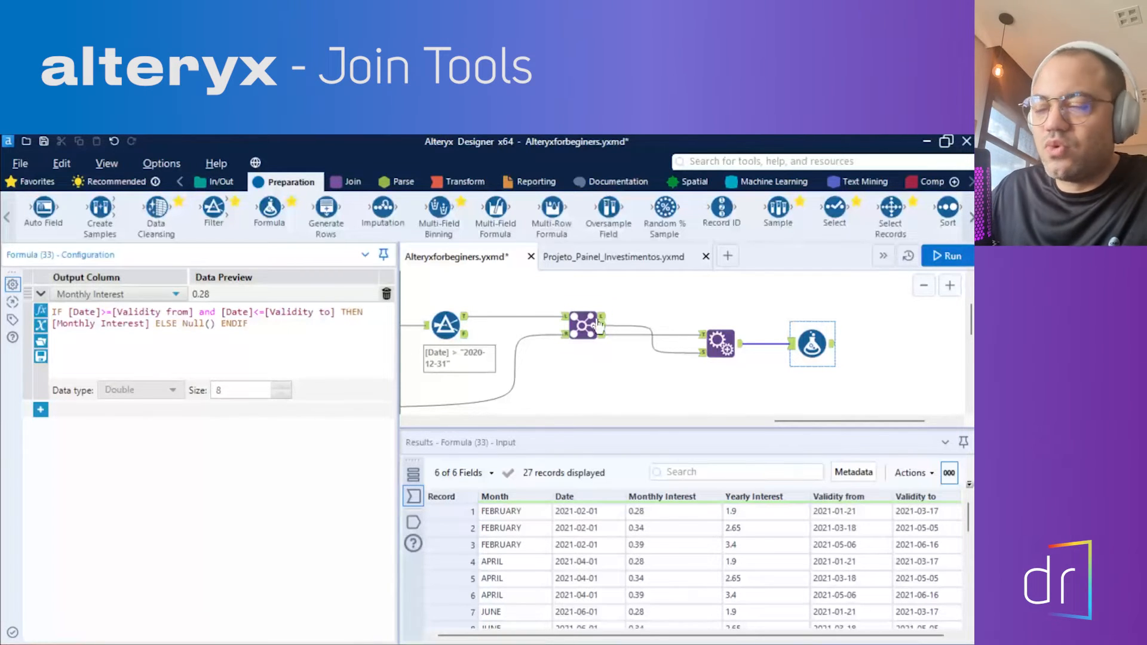
# Run the workflow and check the first record's Monthly Interest against its validity dates in the Formula tool's output.
pyautogui.click(946, 255)
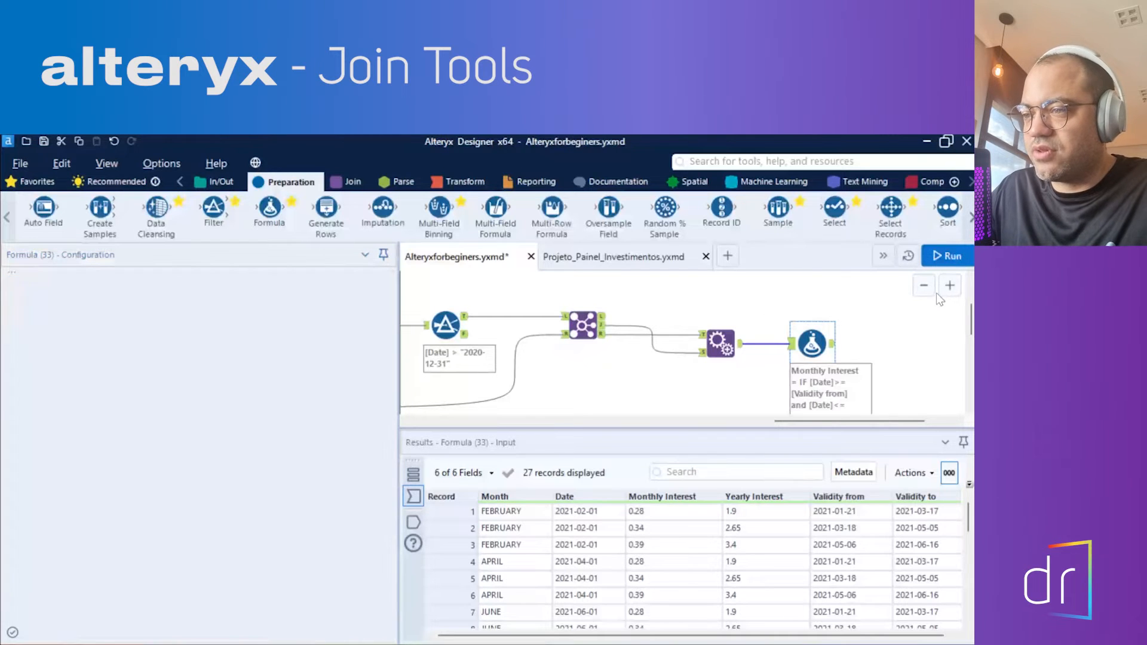
pyautogui.click(831, 350)
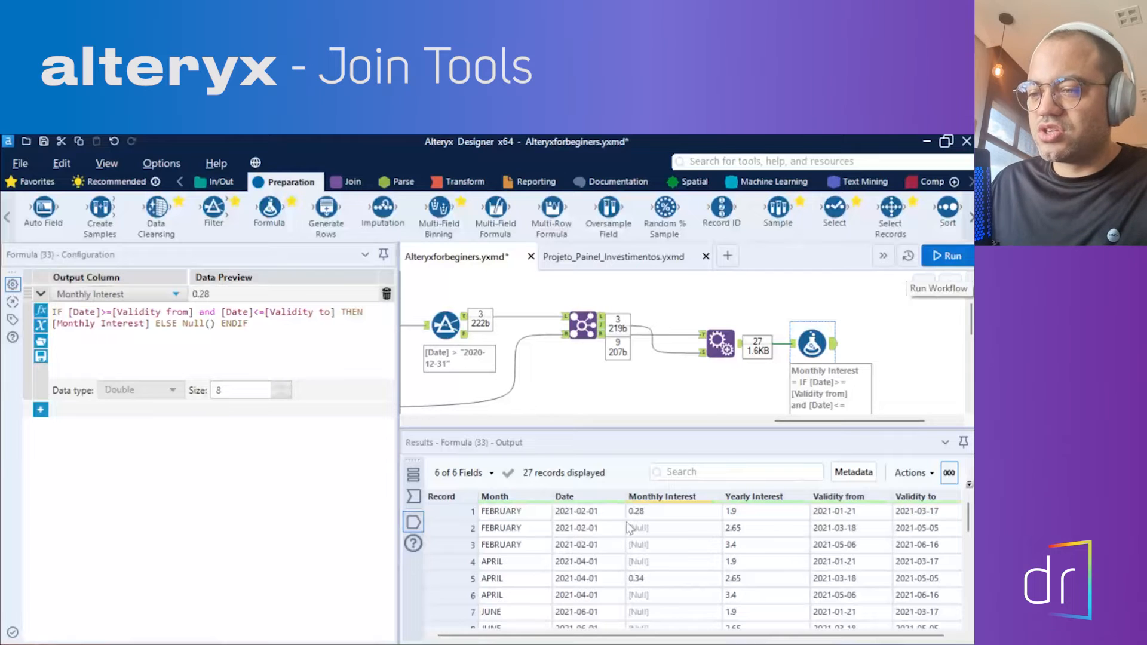
pyautogui.click(641, 515)
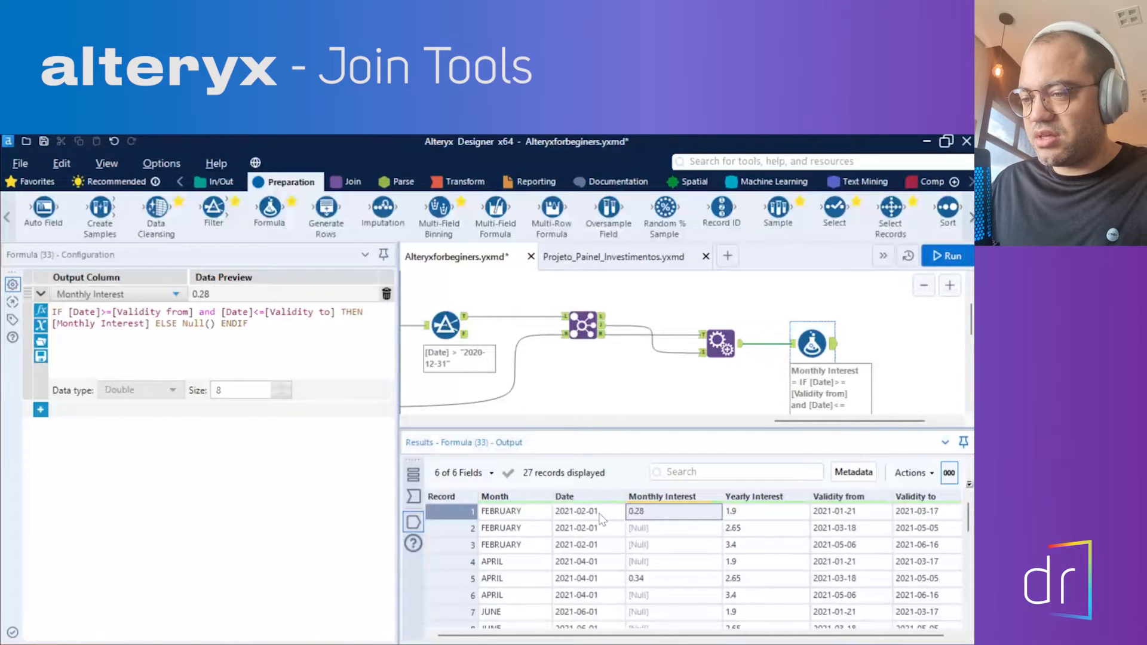
pyautogui.moveTo(652, 634); pyautogui.dragTo(670, 636)
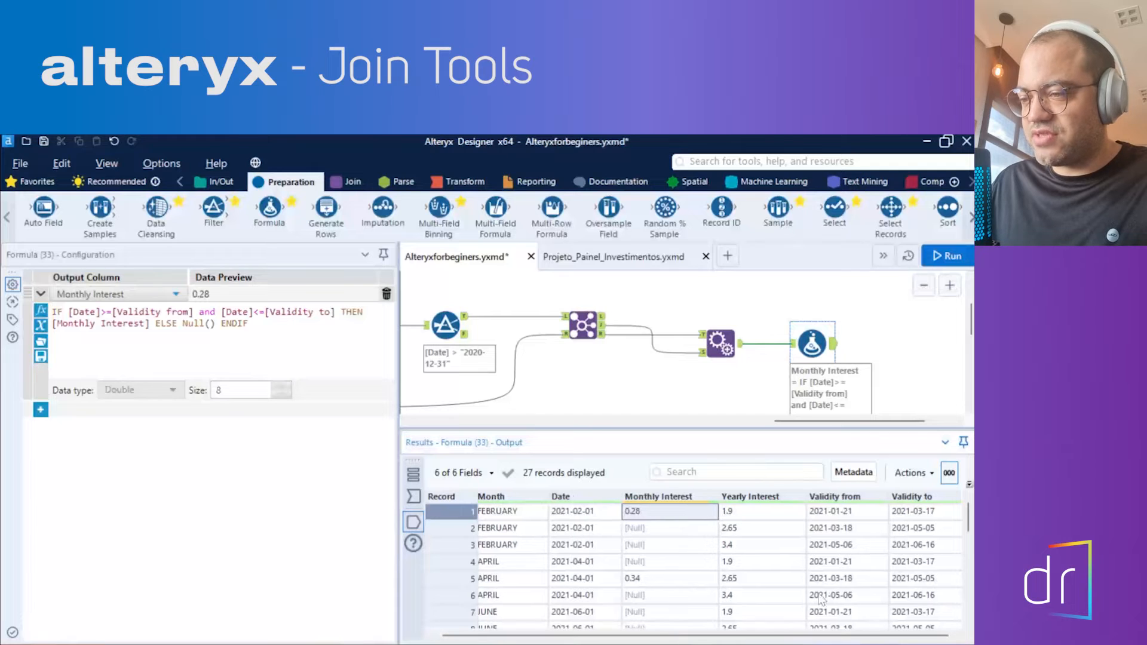
pyautogui.click(844, 514)
pyautogui.click(919, 513)
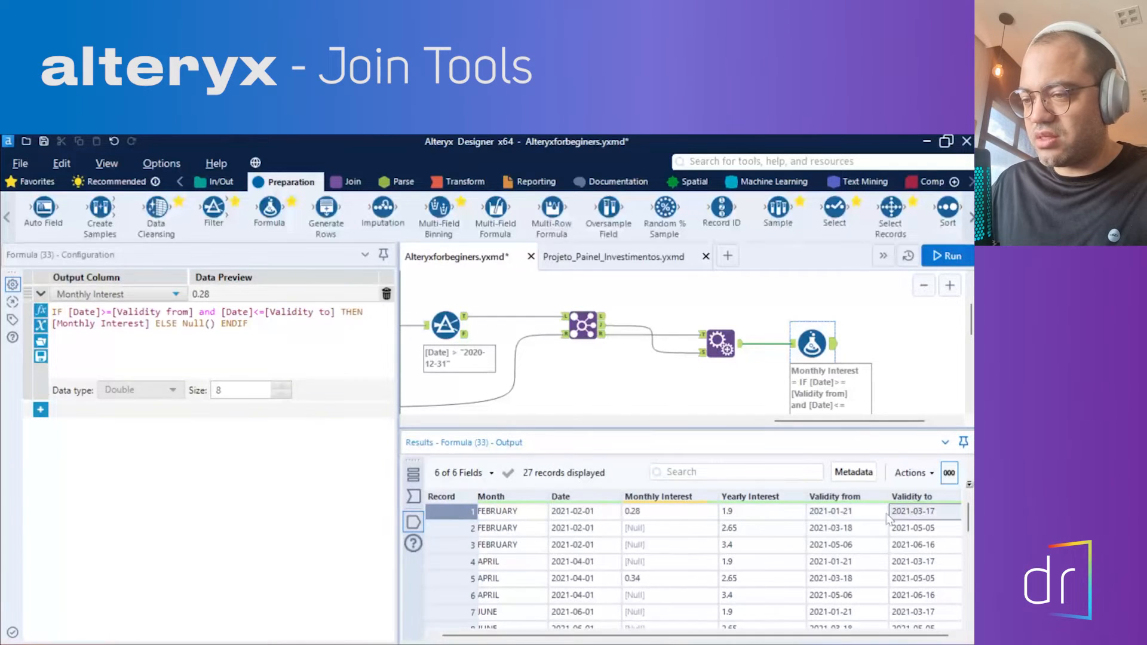
# Compare the Monthly Interest of the second and third February records with their Date, Validity from and Validity to values.
pyautogui.click(657, 529)
pyautogui.click(586, 530)
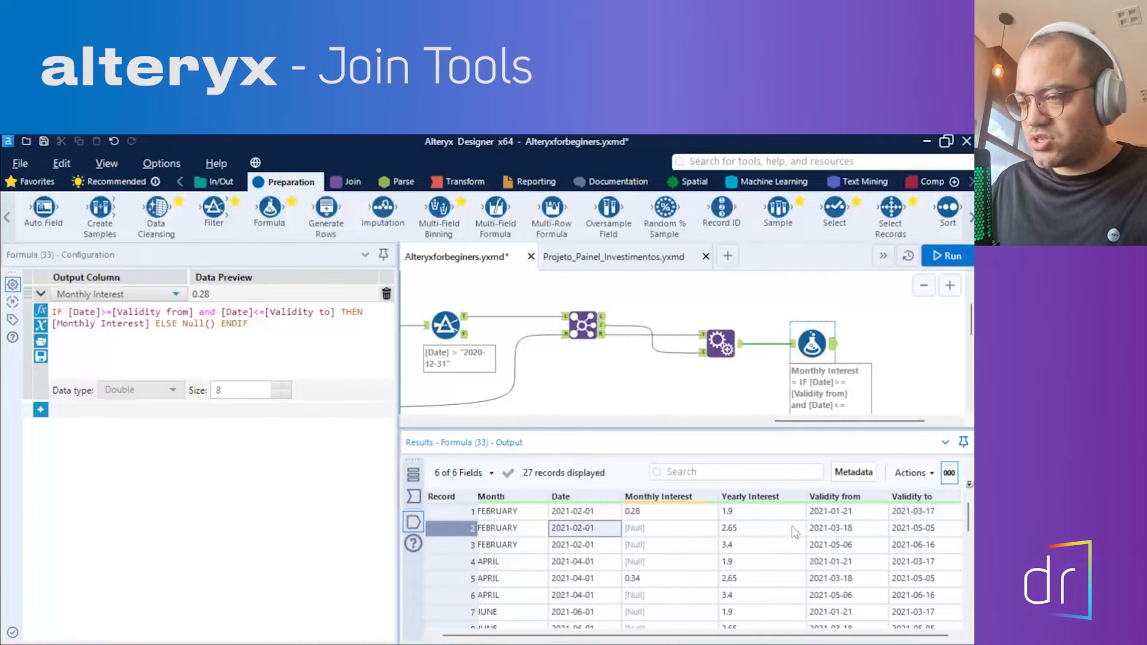
pyautogui.click(837, 530)
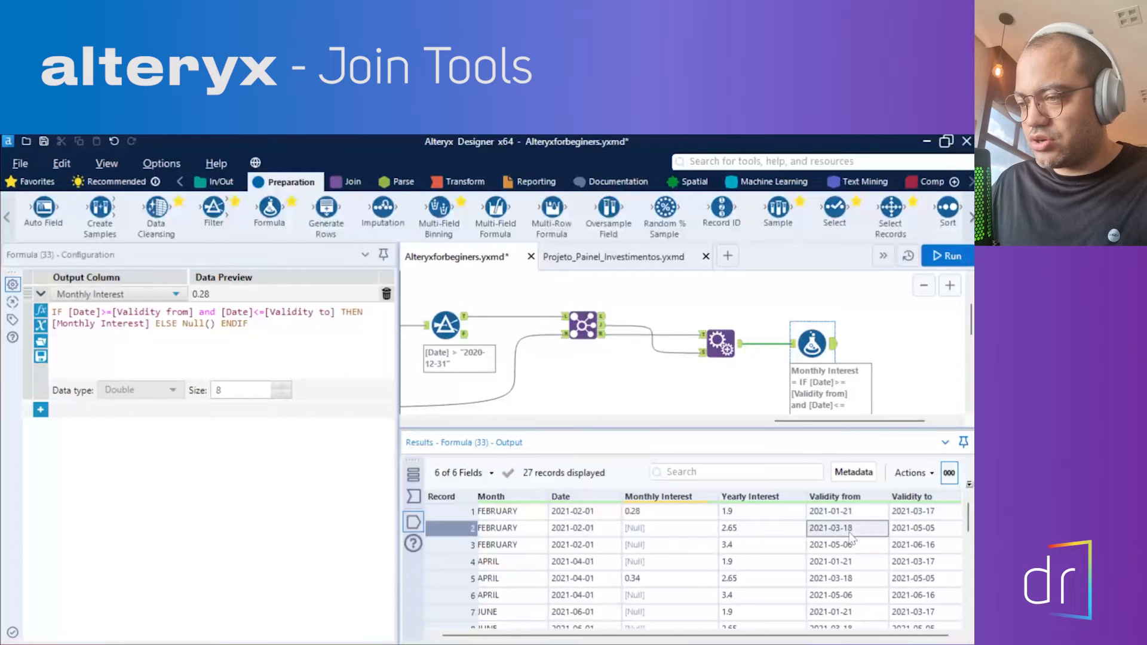
pyautogui.click(918, 531)
pyautogui.click(633, 545)
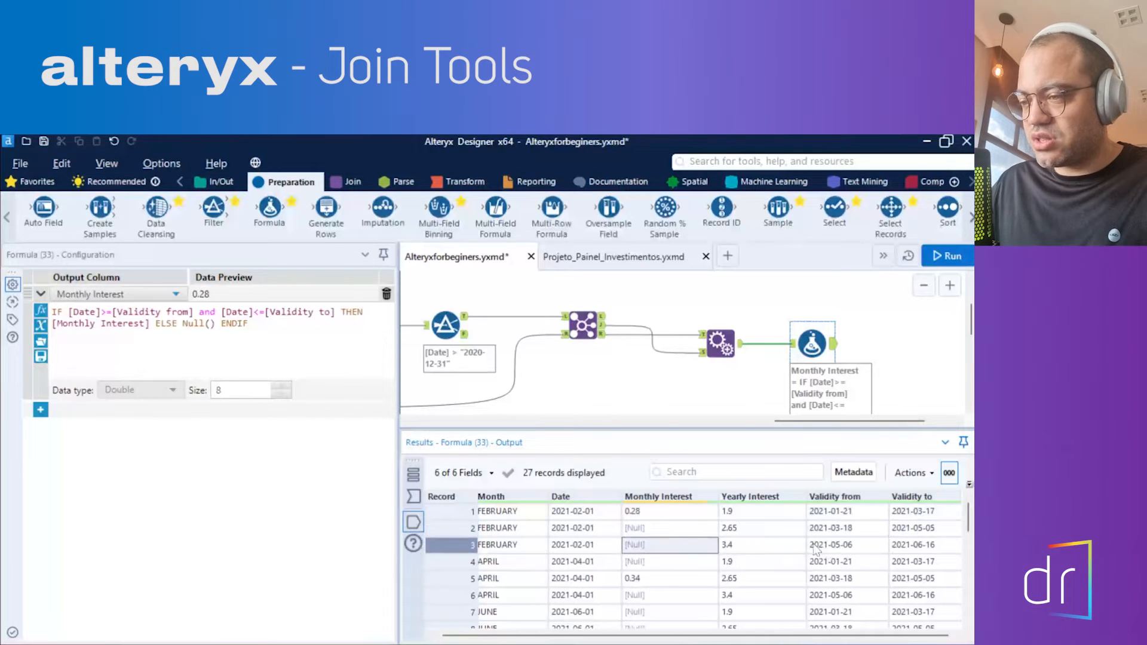
pyautogui.click(868, 545)
pyautogui.click(908, 545)
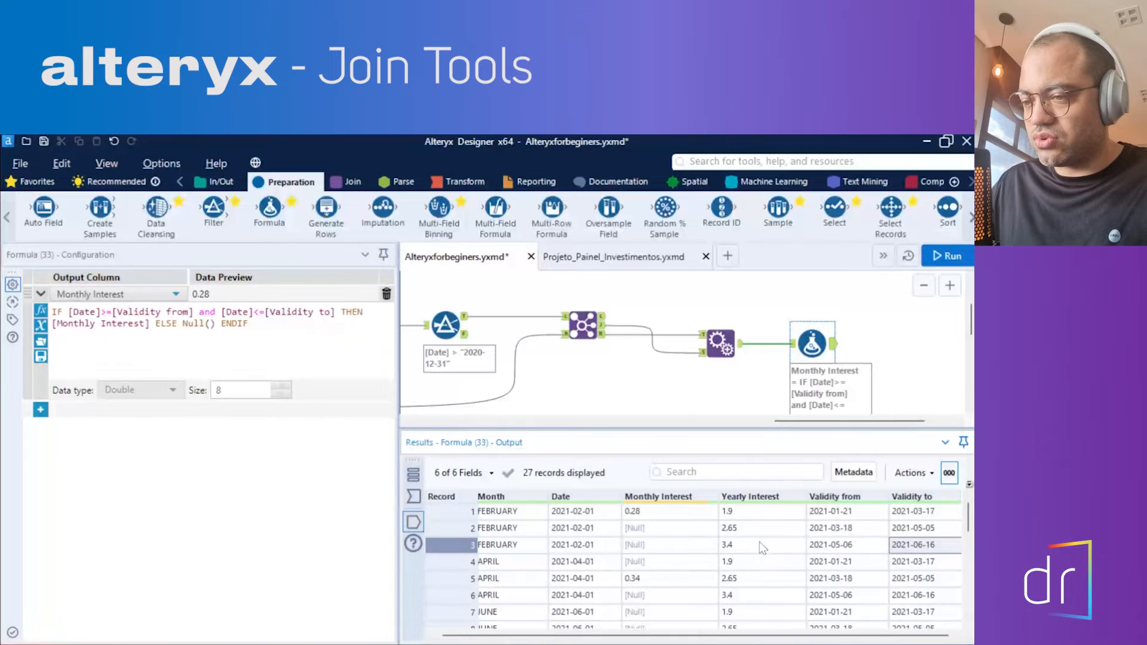
pyautogui.click(663, 545)
pyautogui.click(679, 529)
pyautogui.click(679, 544)
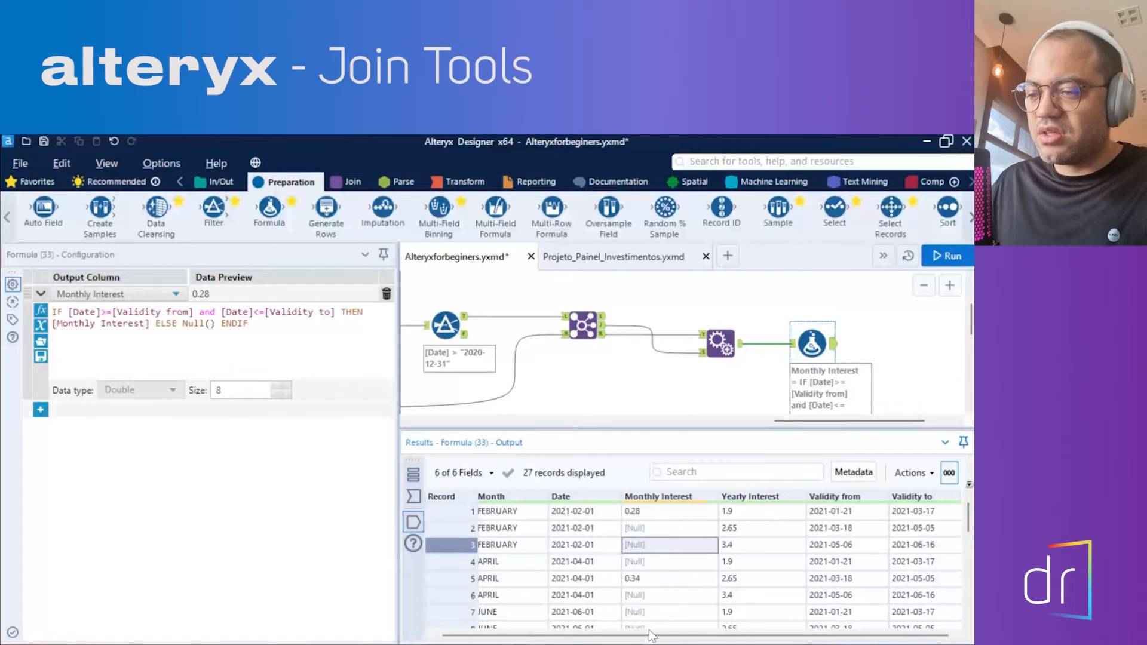
pyautogui.moveTo(651, 636); pyautogui.dragTo(645, 636)
pyautogui.click(644, 528)
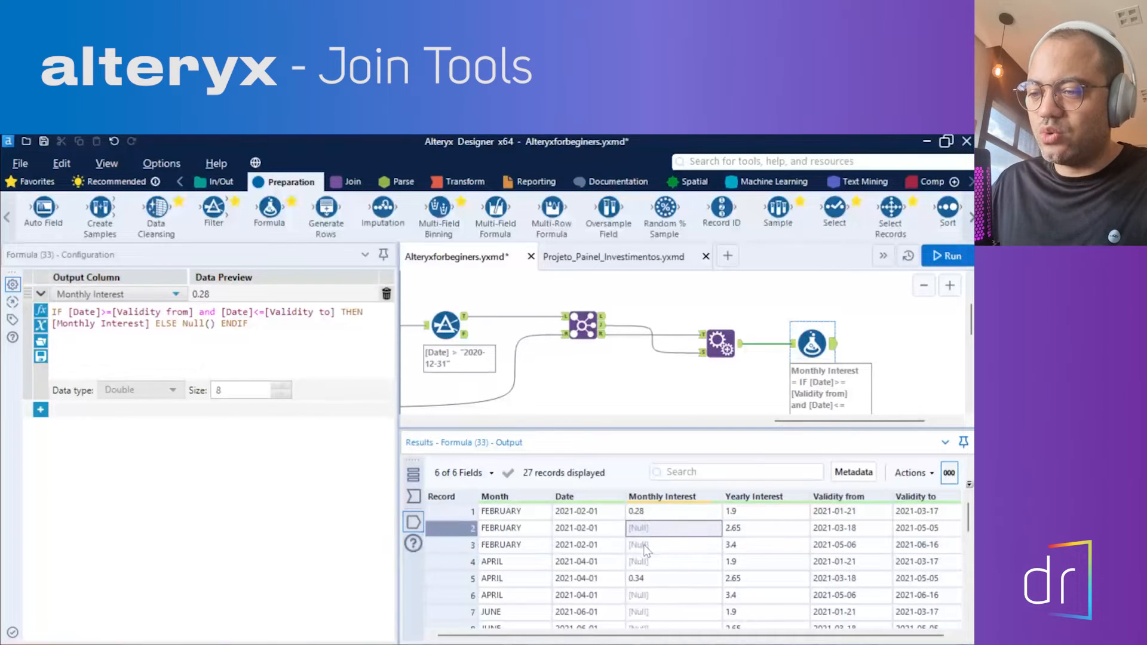
pyautogui.click(644, 544)
pyautogui.click(643, 514)
# Review the Monthly Interest values for the April and following months in the Formula output.
pyautogui.scroll(-3, 663, 568)
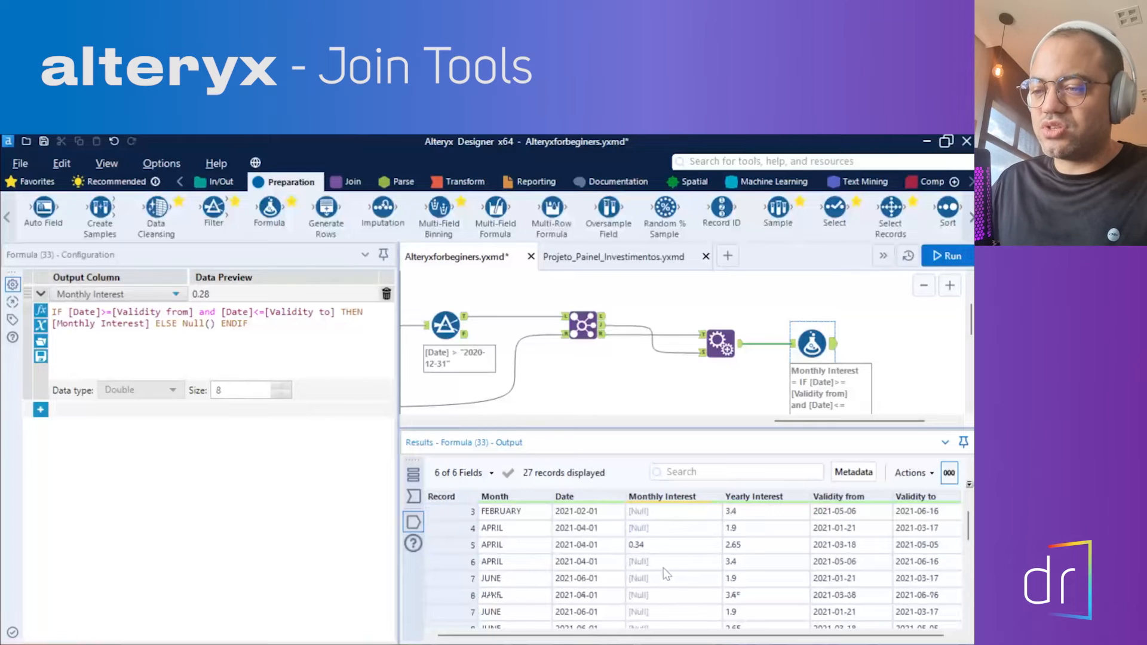
pyautogui.scroll(3, 663, 549)
pyautogui.scroll(-1, 654, 528)
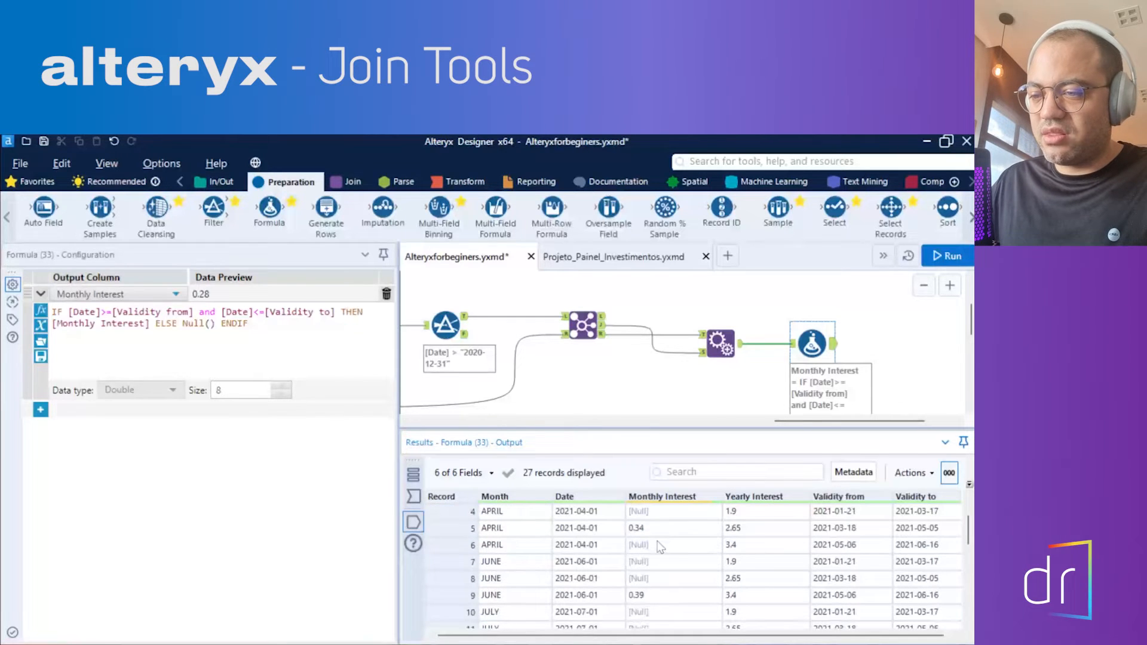
pyautogui.click(657, 530)
pyautogui.scroll(-6, 651, 572)
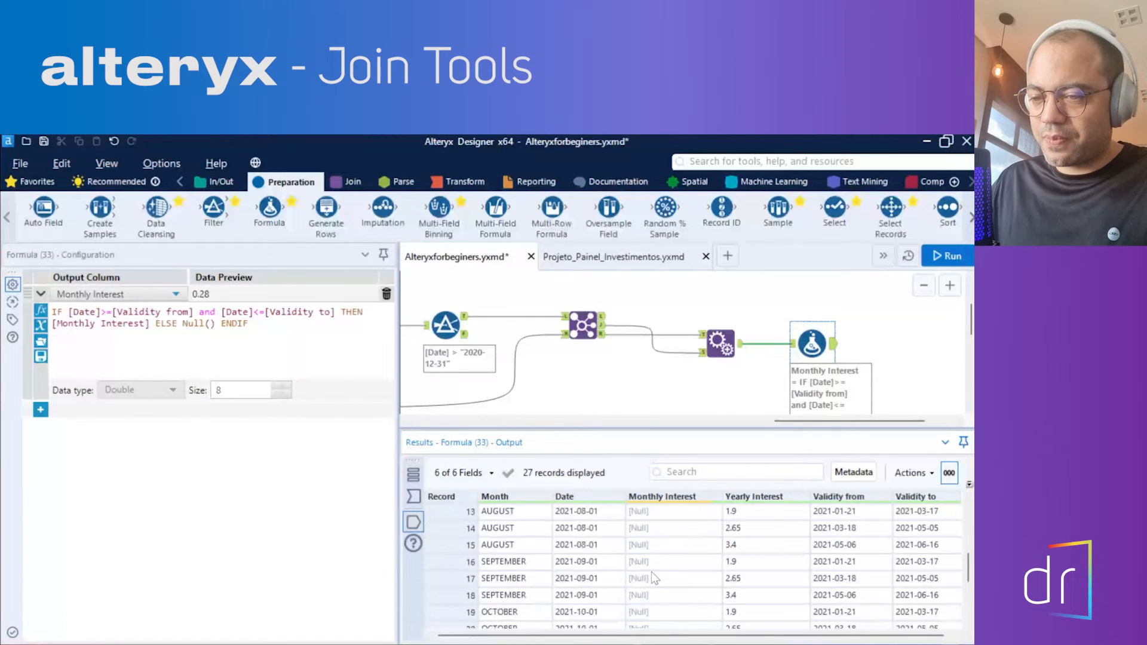
pyautogui.scroll(7, 651, 571)
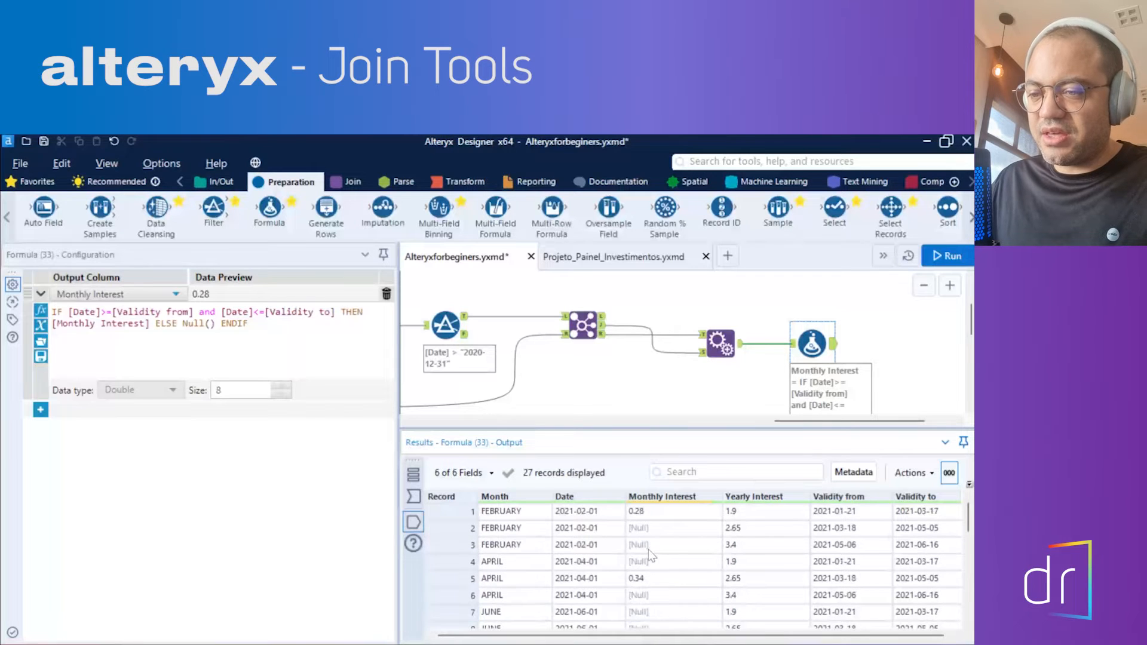
# Examine the Monthly Interest values through the December records in the Formula tool's output and compare them with the validity dates.
pyautogui.scroll(-4, 651, 559)
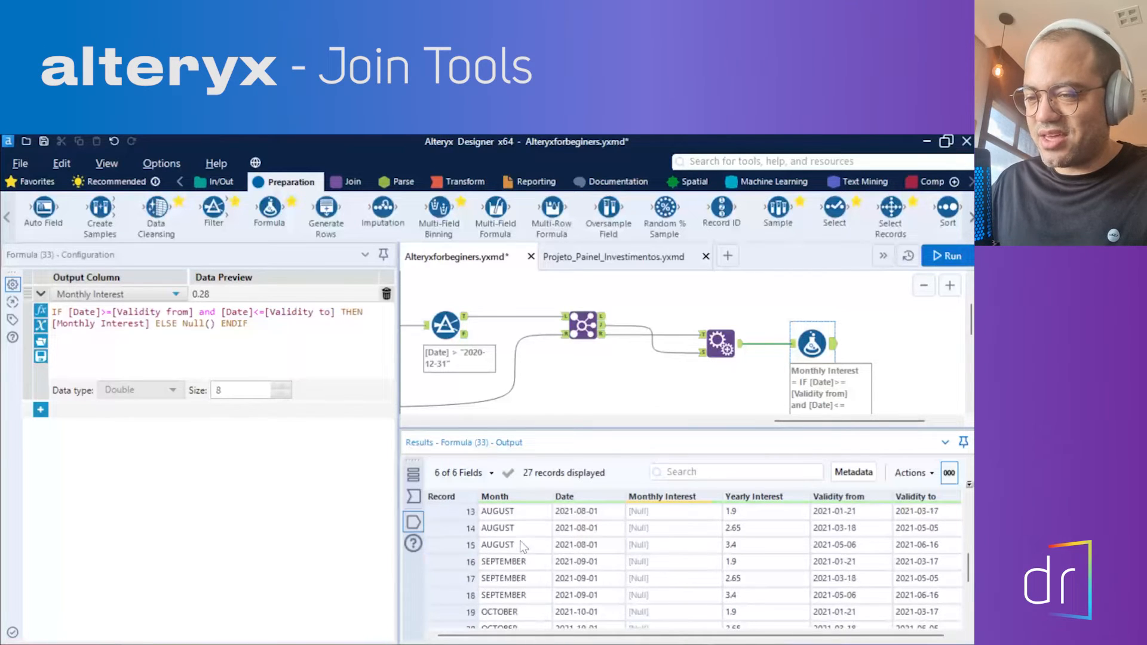
pyautogui.click(525, 545)
pyautogui.scroll(-2, 528, 568)
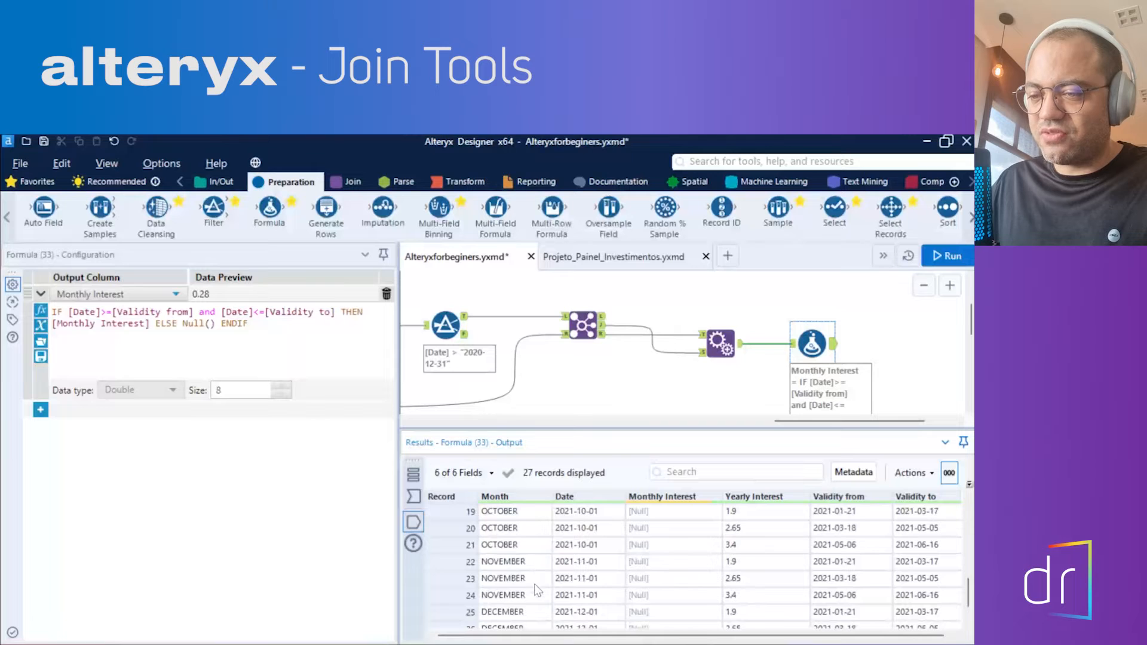
pyautogui.scroll(-1, 534, 582)
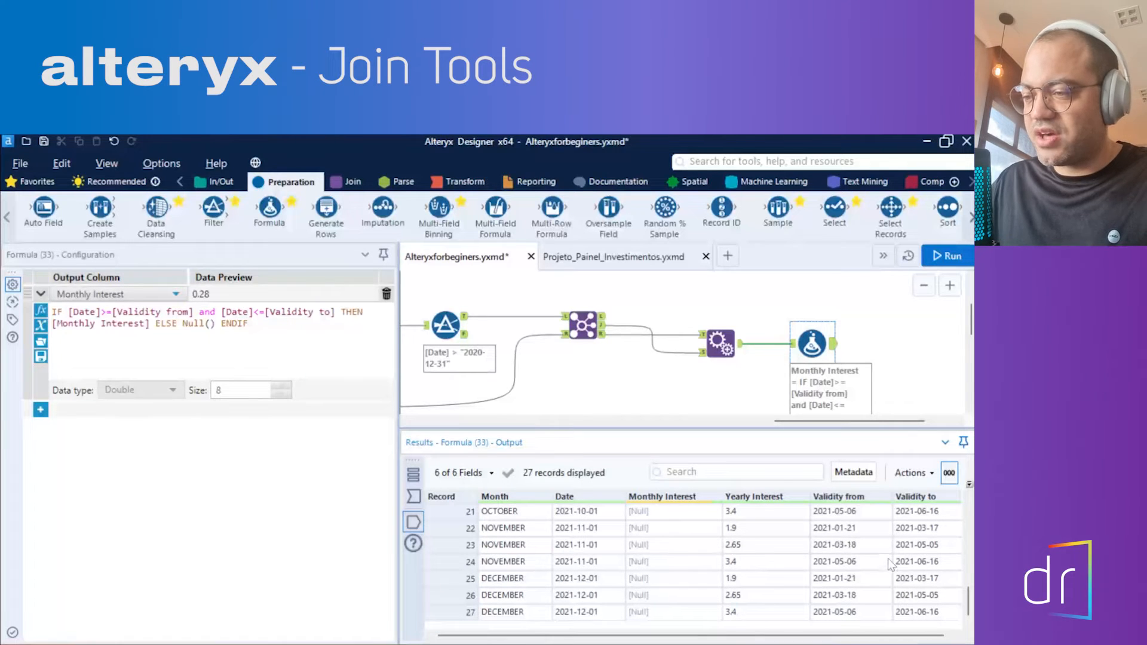
pyautogui.scroll(6, 738, 571)
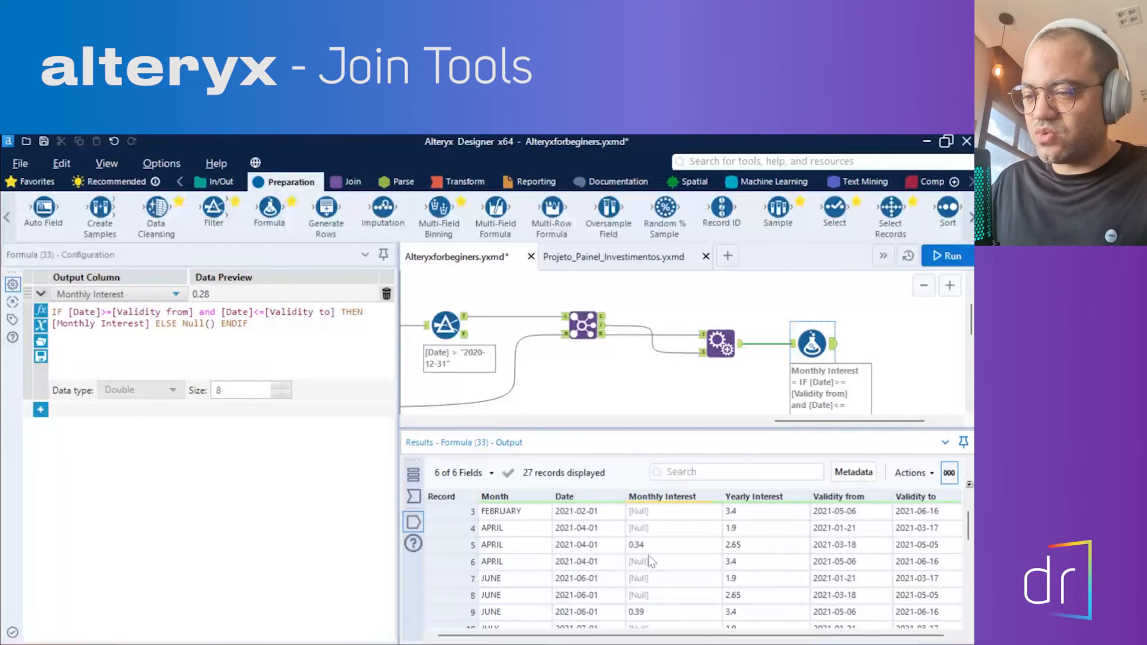
pyautogui.scroll(-3, 651, 564)
pyautogui.scroll(3, 656, 582)
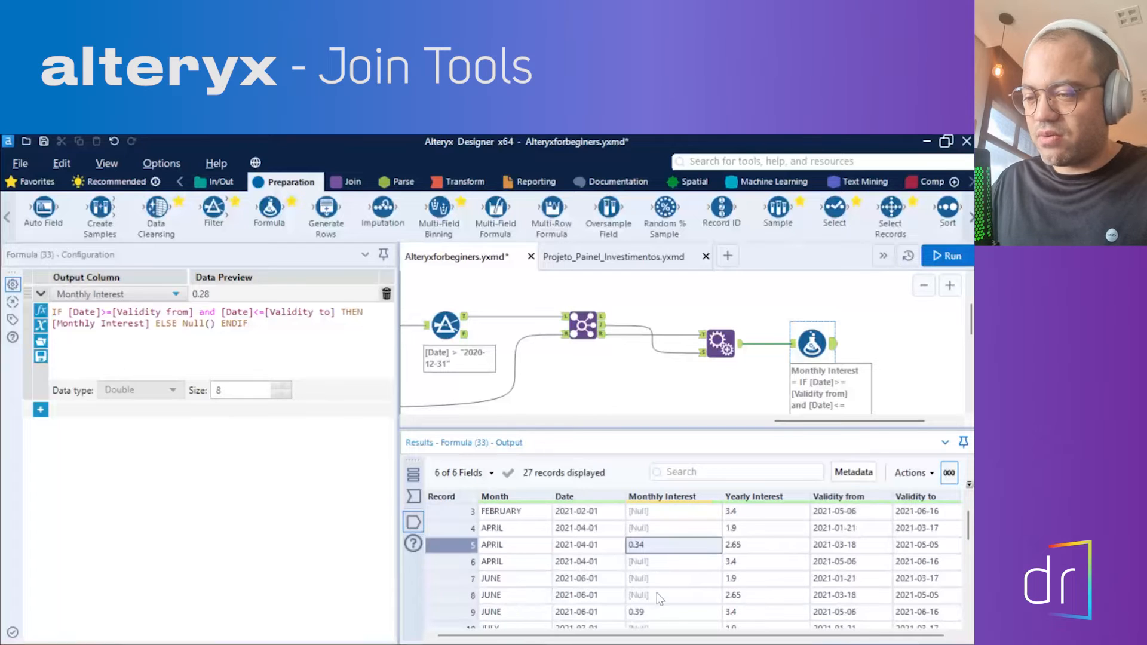
pyautogui.scroll(-3, 657, 605)
pyautogui.scroll(4, 660, 600)
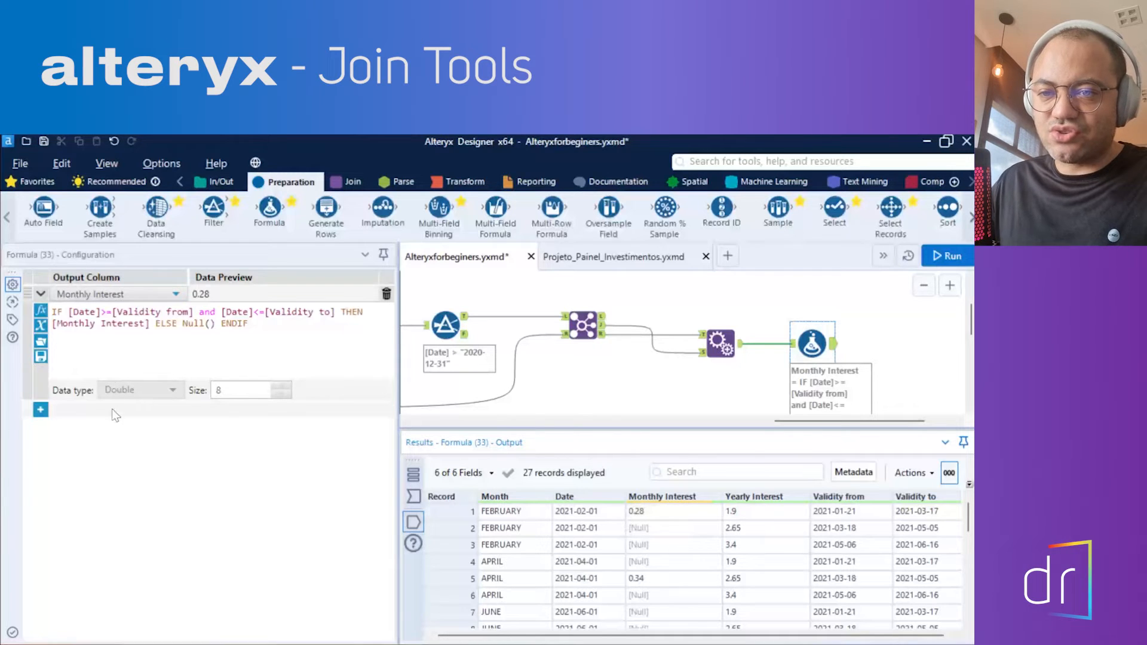
# Add a second expression for the Yearly Interest column and copy the Monthly Interest IF formula into it.
pyautogui.click(40, 410)
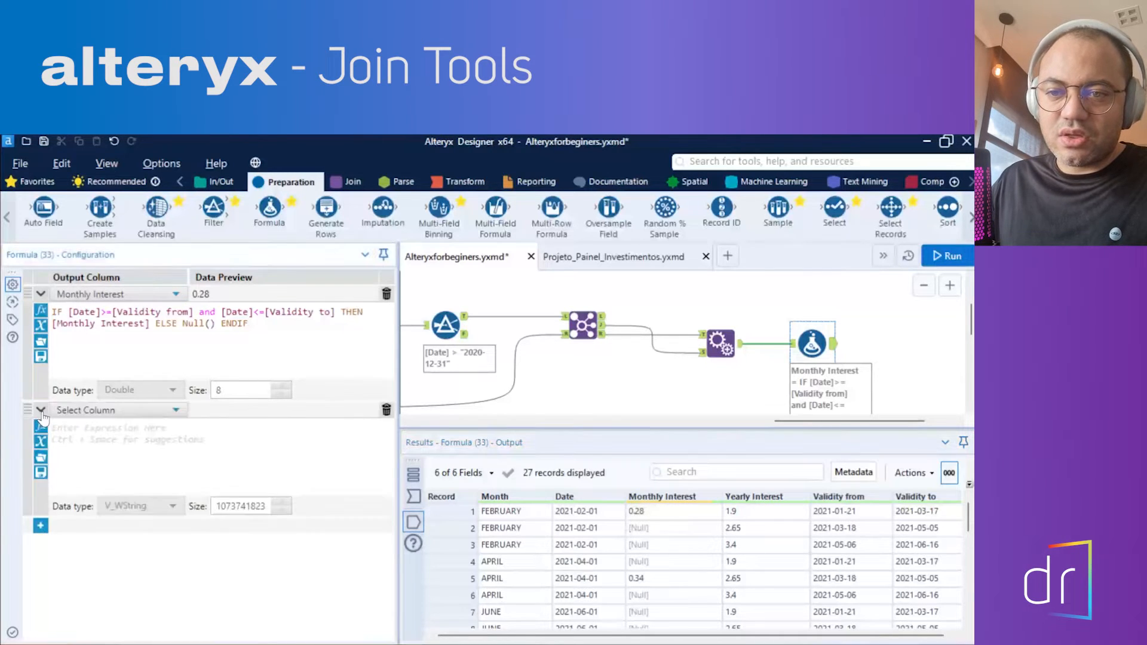
pyautogui.click(94, 413)
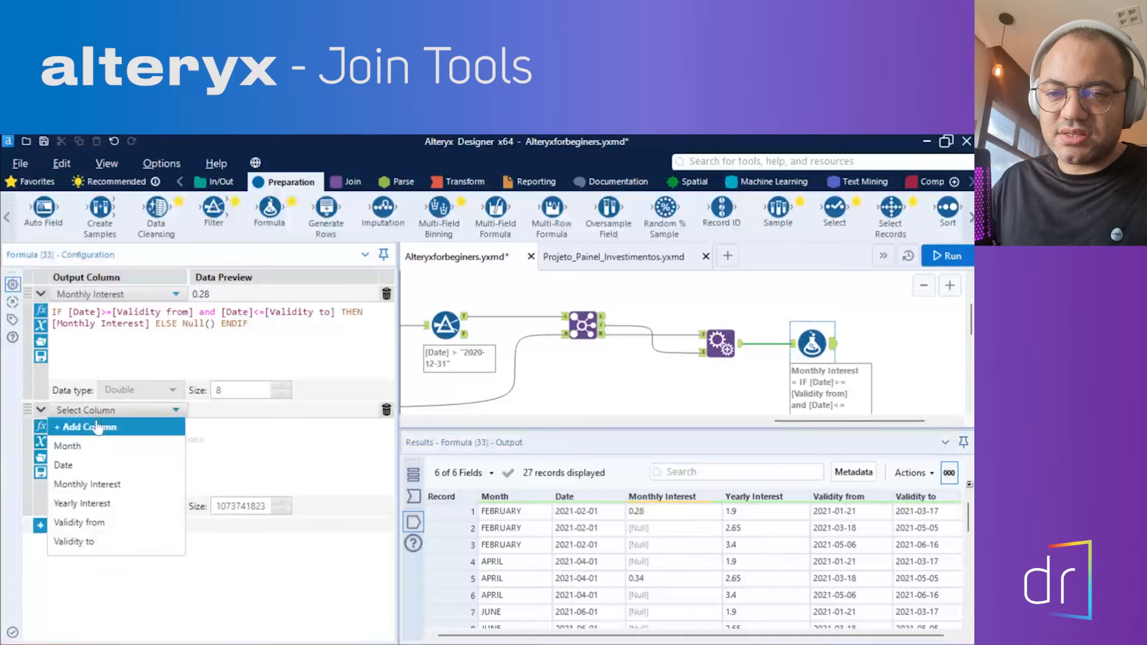
pyautogui.click(103, 503)
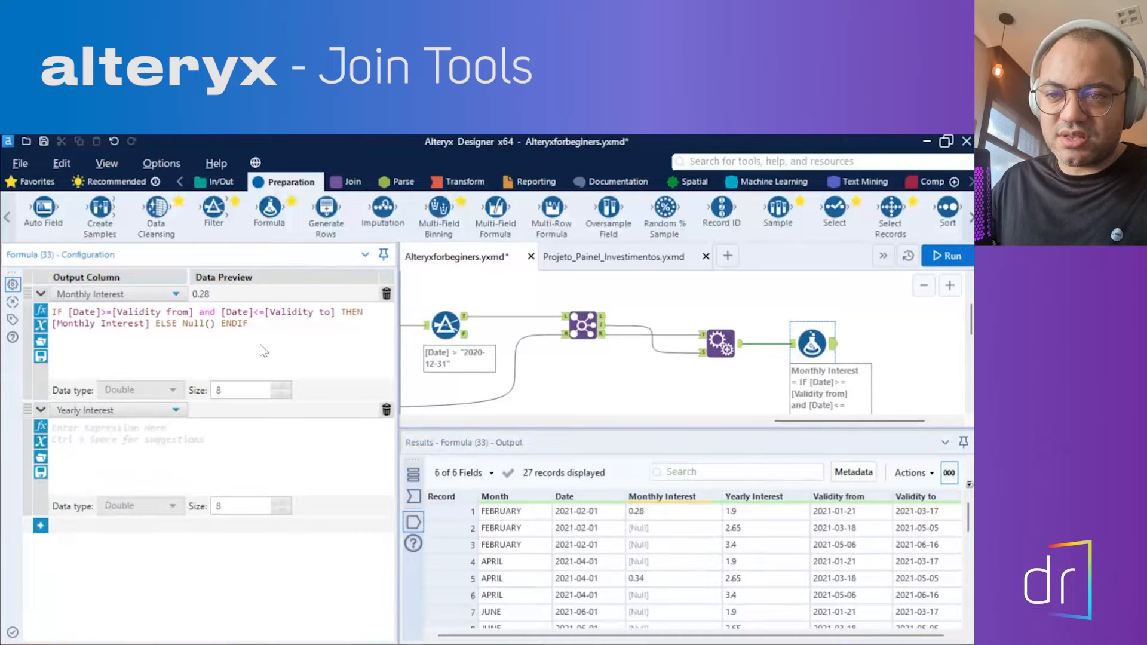
pyautogui.moveTo(248, 324); pyautogui.dragTo(53, 326)
pyautogui.hotkey('ctrl', 'c')
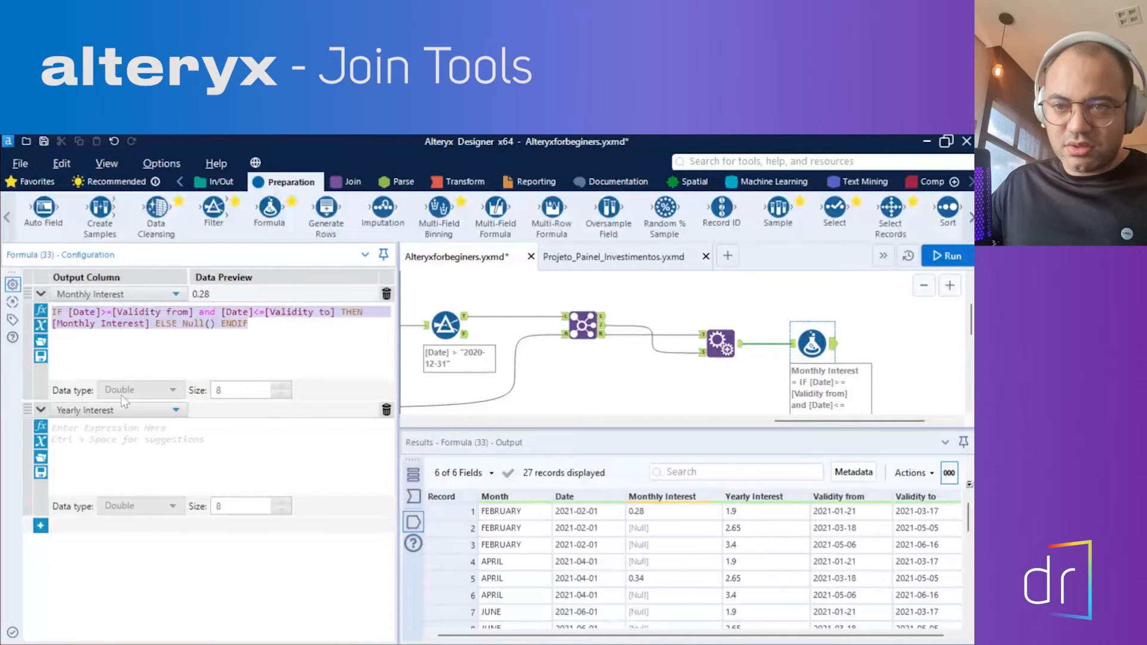
pyautogui.click(98, 454)
pyautogui.hotkey('ctrl', 'v')
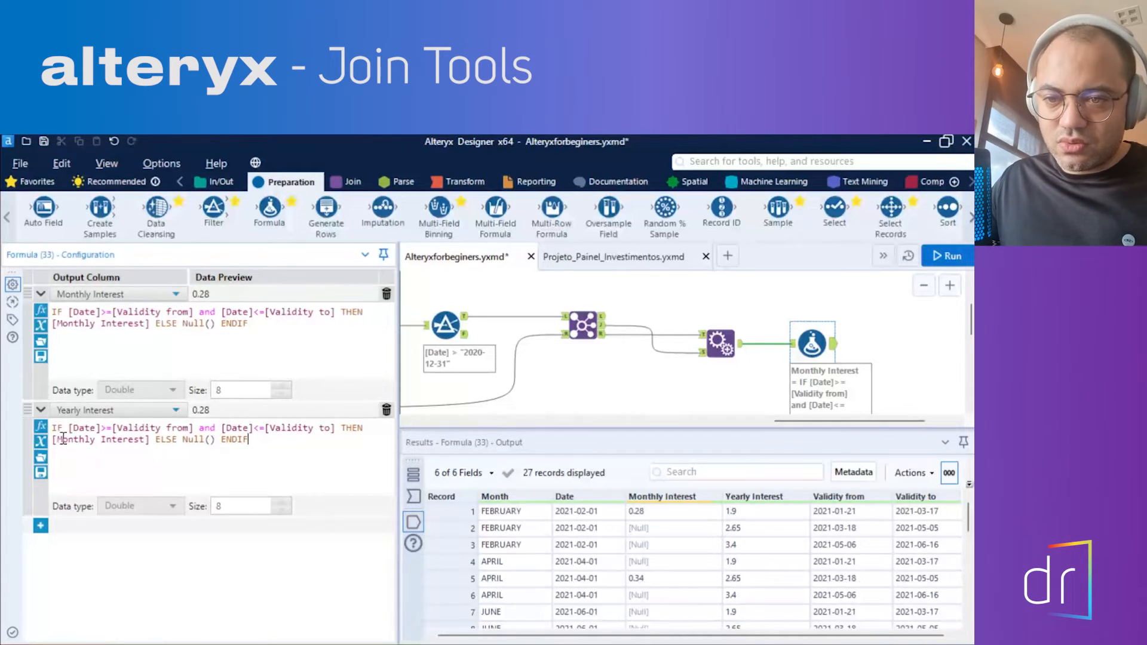
# Replace [Monthly Interest] with [Yearly Interest] in the THEN part of the Yearly Interest expression.
pyautogui.moveTo(59, 440); pyautogui.dragTo(95, 441)
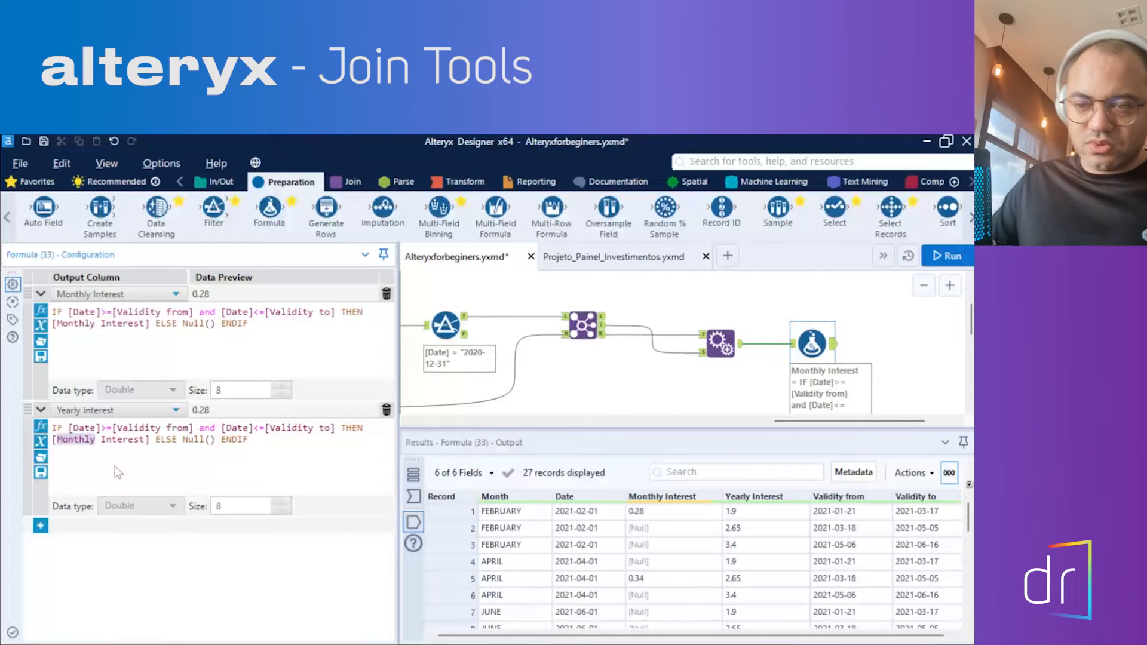
pyautogui.write('yera')
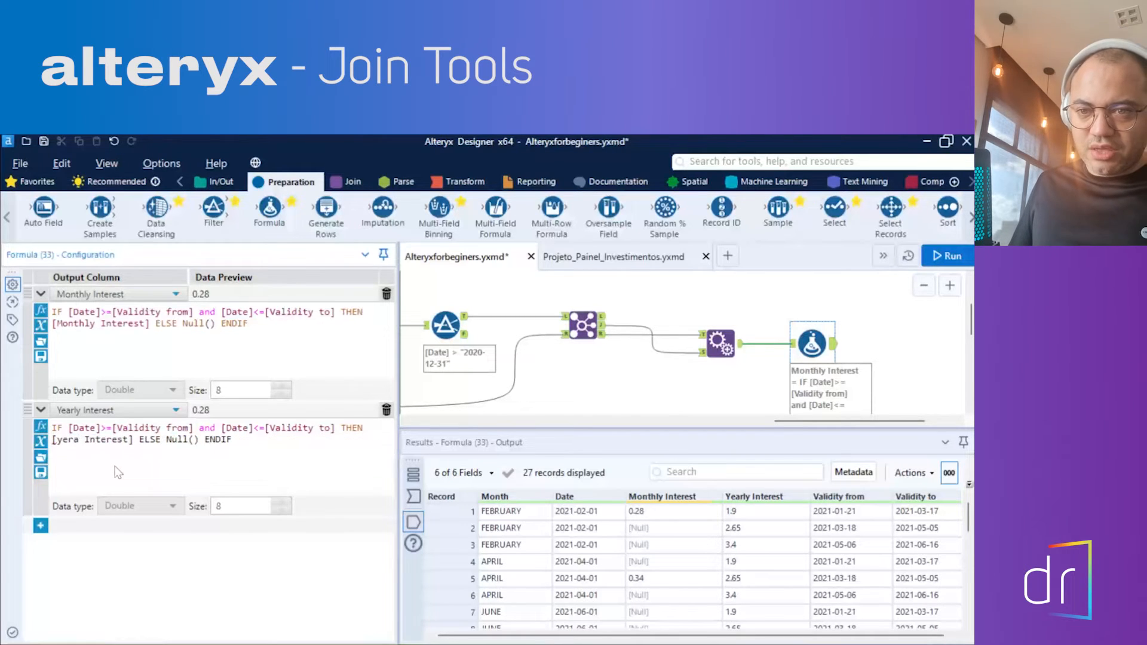
pyautogui.press('BackSpace')
pyautogui.press('BackSpace')
pyautogui.press('BackSpace')
pyautogui.press('Return')
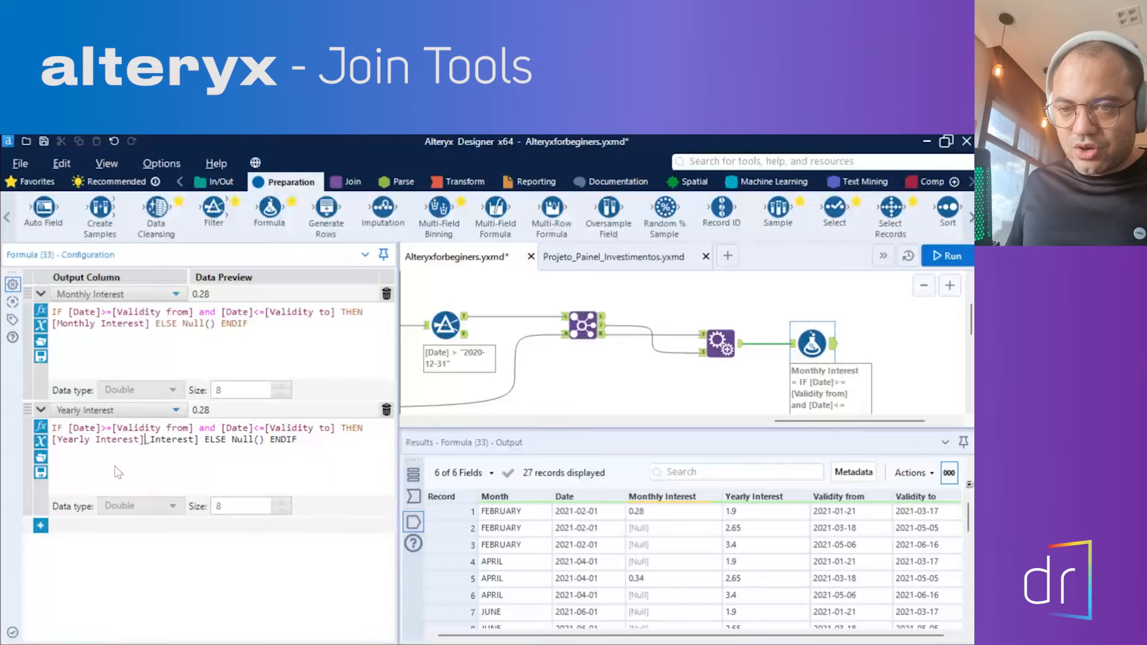
pyautogui.hotkey('shift', 'Right')
pyautogui.hotkey('shift', 'Right')
pyautogui.hotkey('shift', 'Right')
pyautogui.hotkey('shift', 'Right')
pyautogui.hotkey('shift', 'Right')
pyautogui.hotkey('shift', 'Right')
pyautogui.hotkey('shift', 'Right')
pyautogui.hotkey('shift', 'Right')
pyautogui.hotkey('shift', 'Right')
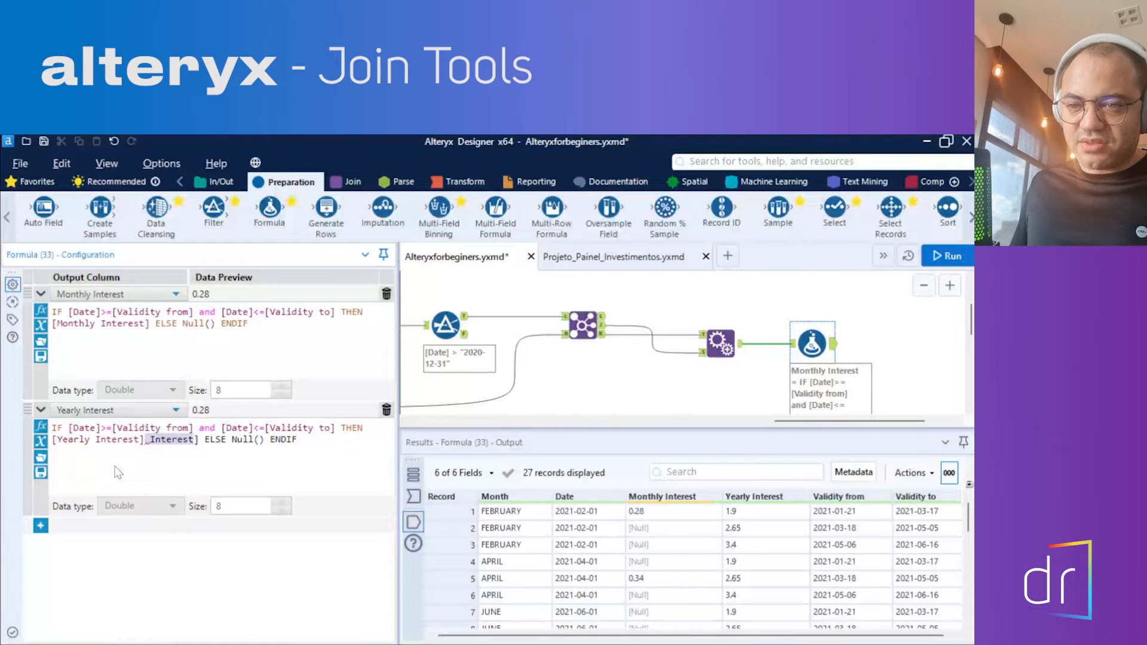
pyautogui.hotkey('shift', 'Right')
pyautogui.press('Delete')
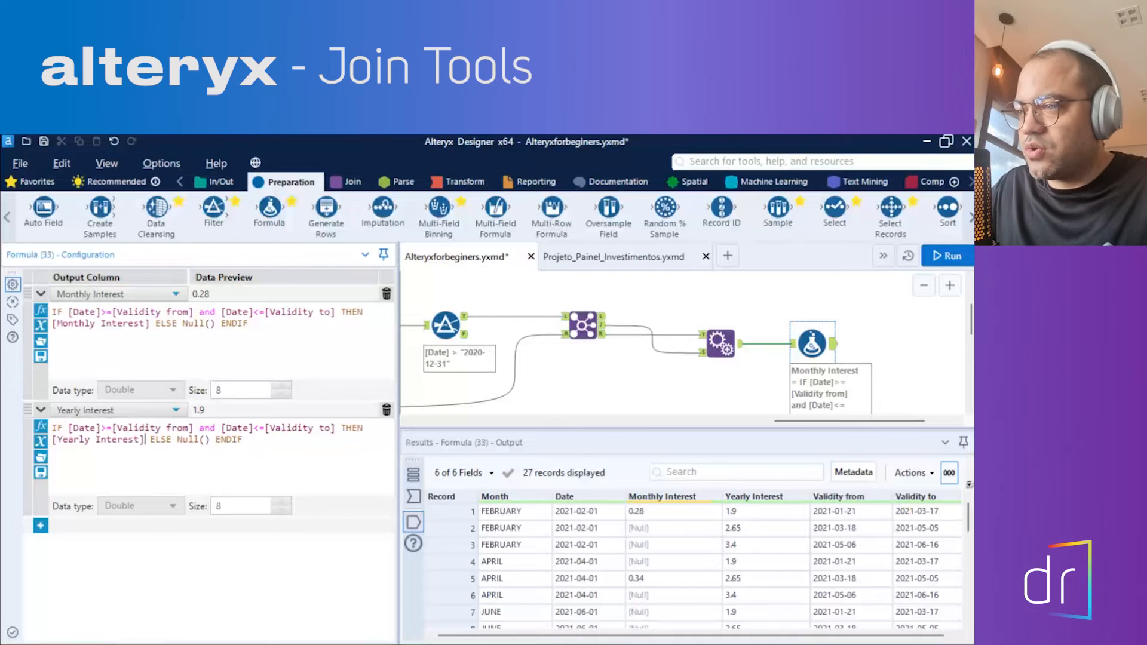
# Run the workflow and check the Yearly Interest values alongside Monthly Interest in the Formula tool's output.
pyautogui.click(946, 256)
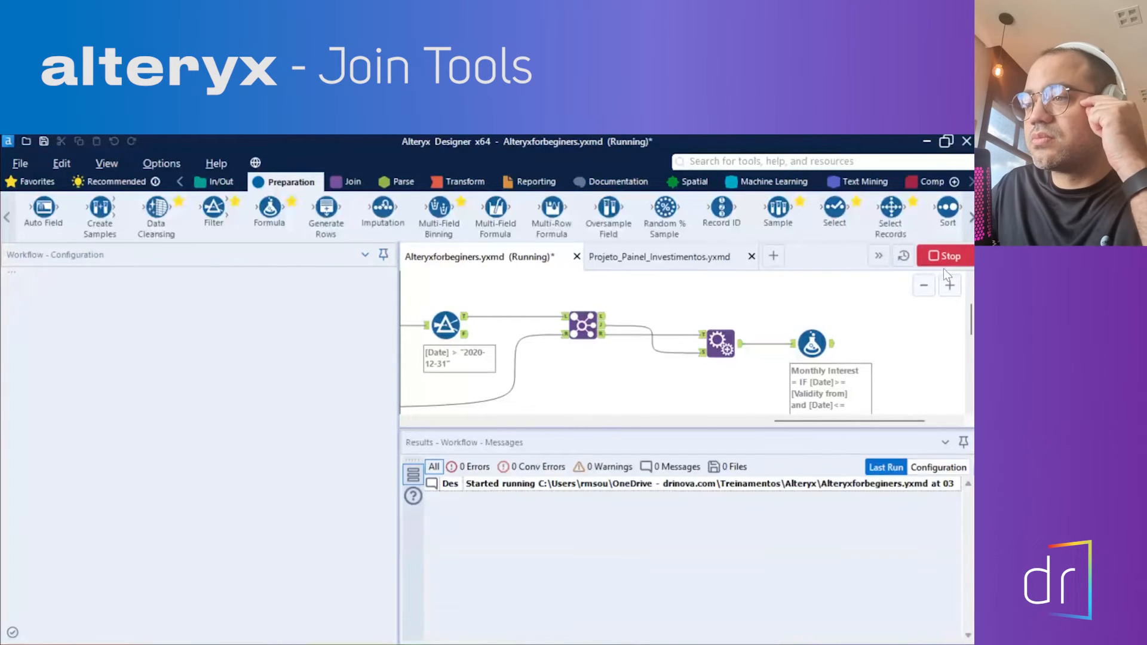
pyautogui.click(833, 345)
pyautogui.scroll(-2, 740, 555)
pyautogui.scroll(2, 744, 558)
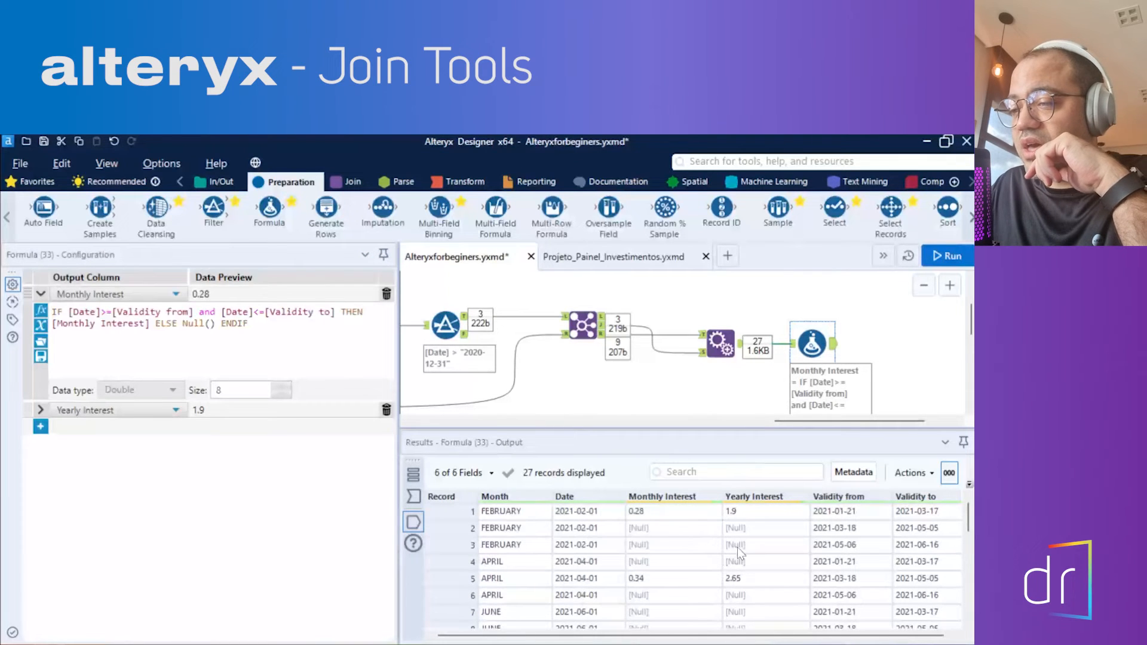
pyautogui.scroll(-2, 678, 523)
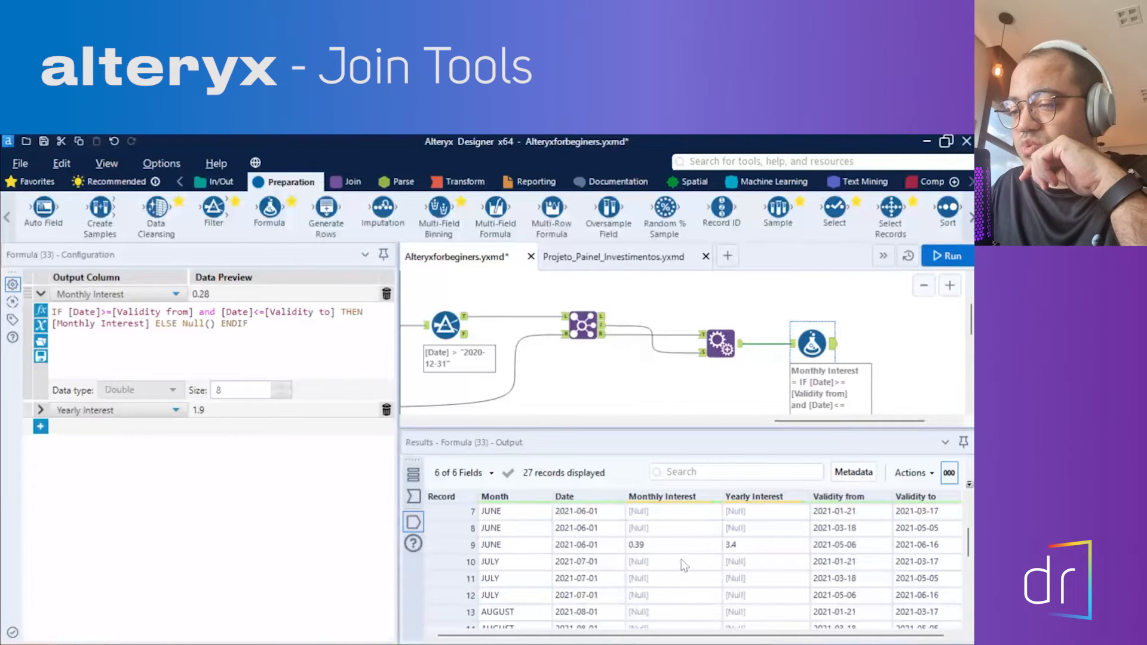
# Connect a Filter tool after the Formula tool and set its basic filter to Monthly Interest Is not null.
pyautogui.moveTo(813, 421); pyautogui.dragTo(840, 421)
pyautogui.scroll(2, 660, 565)
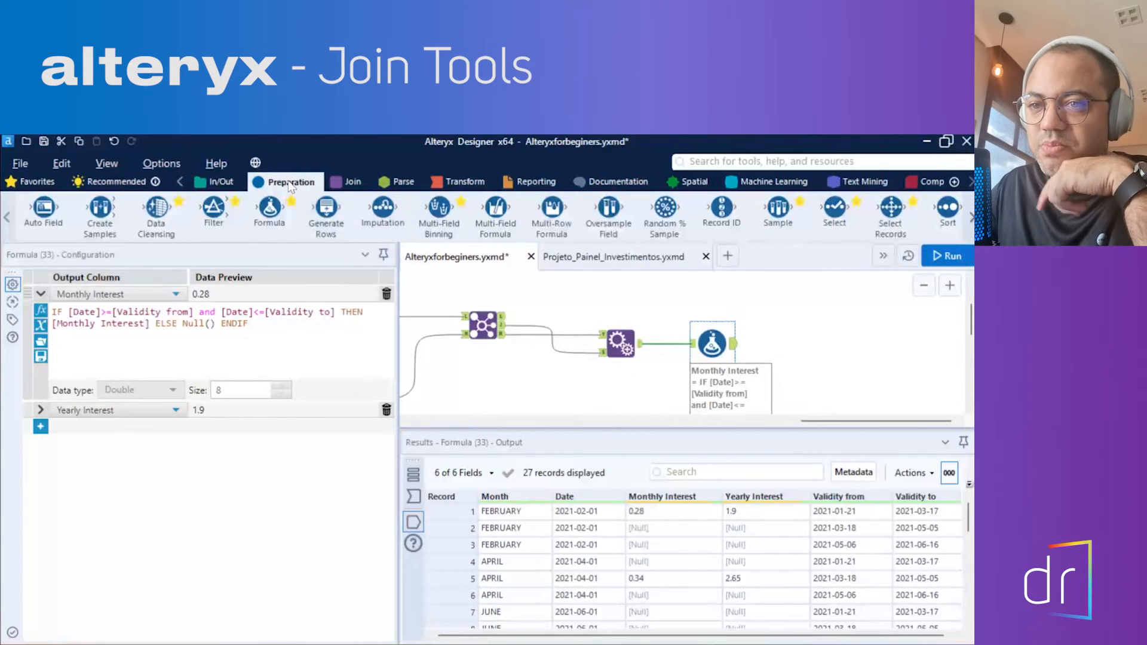
pyautogui.moveTo(213, 209); pyautogui.dragTo(820, 362)
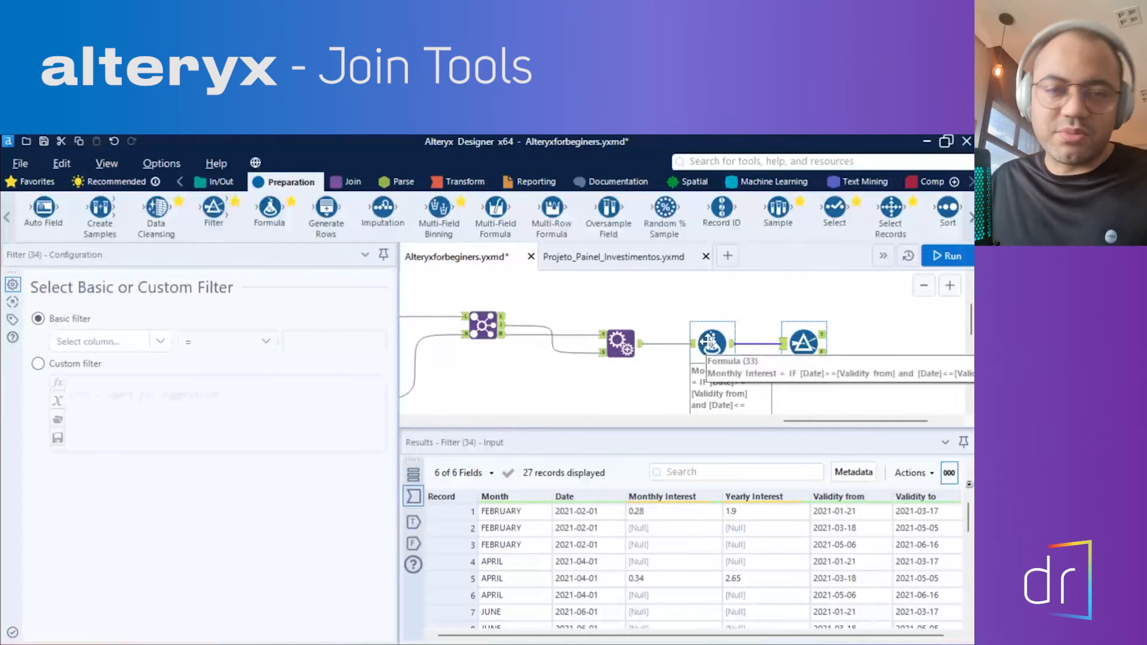
pyautogui.click(160, 343)
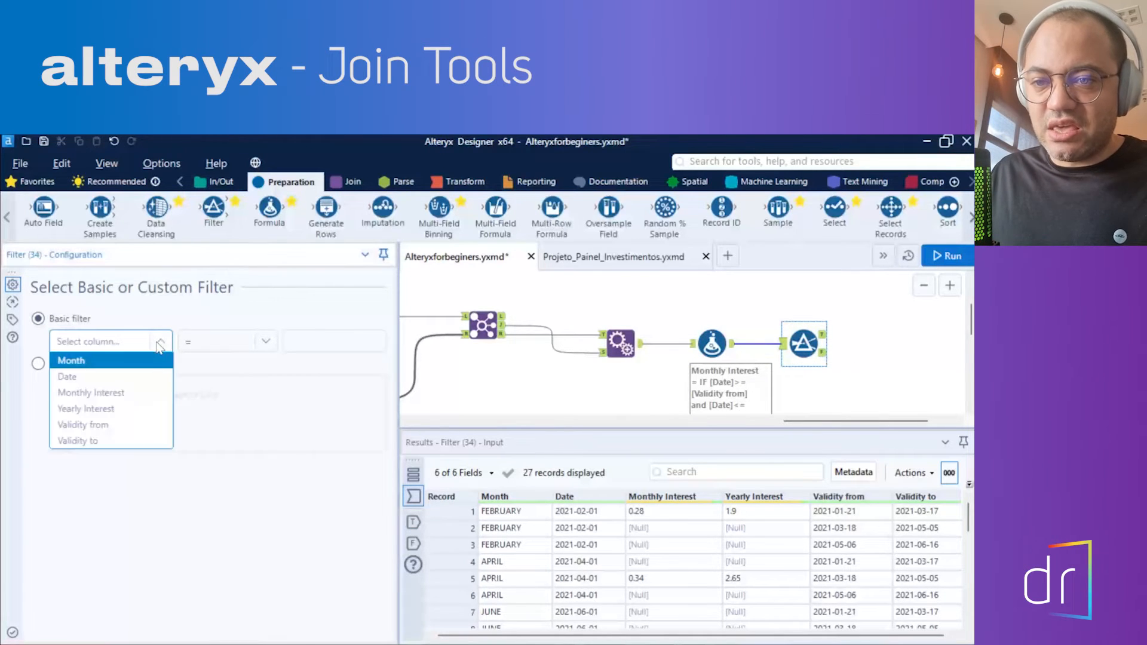
pyautogui.click(118, 391)
pyautogui.click(215, 342)
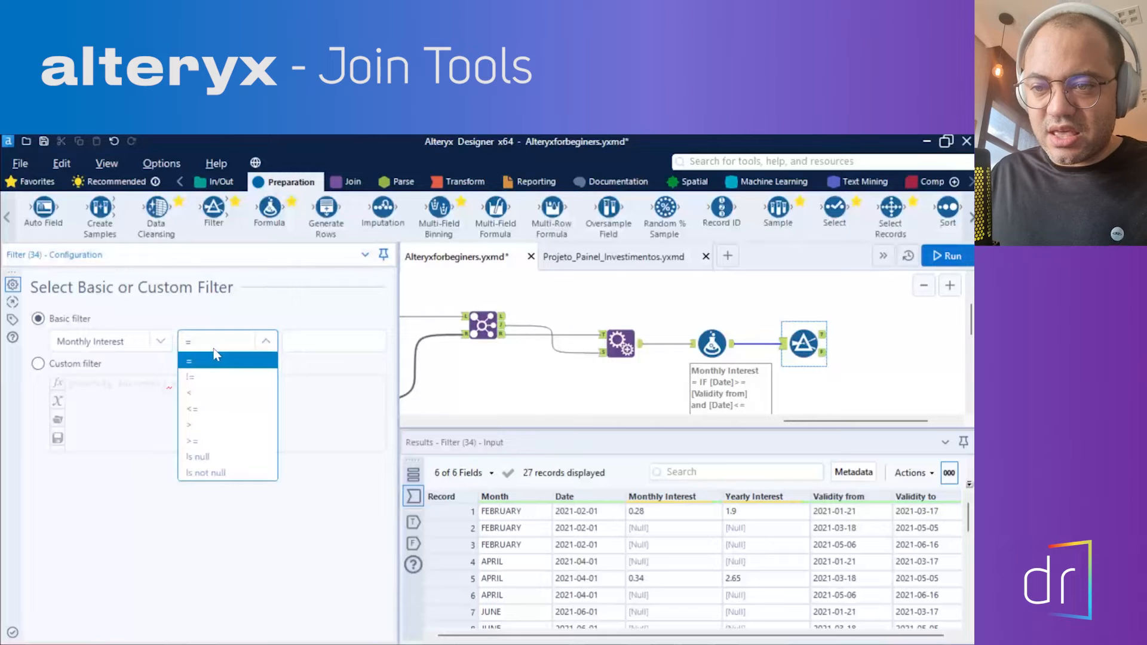
pyautogui.click(230, 456)
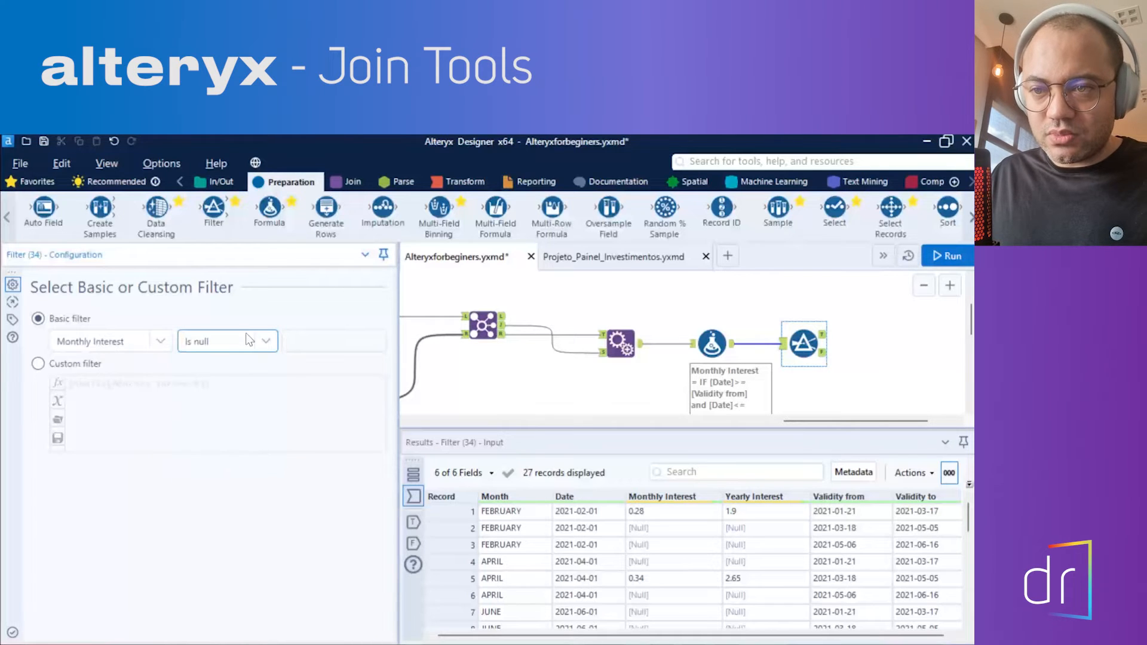
pyautogui.click(249, 340)
pyautogui.click(221, 476)
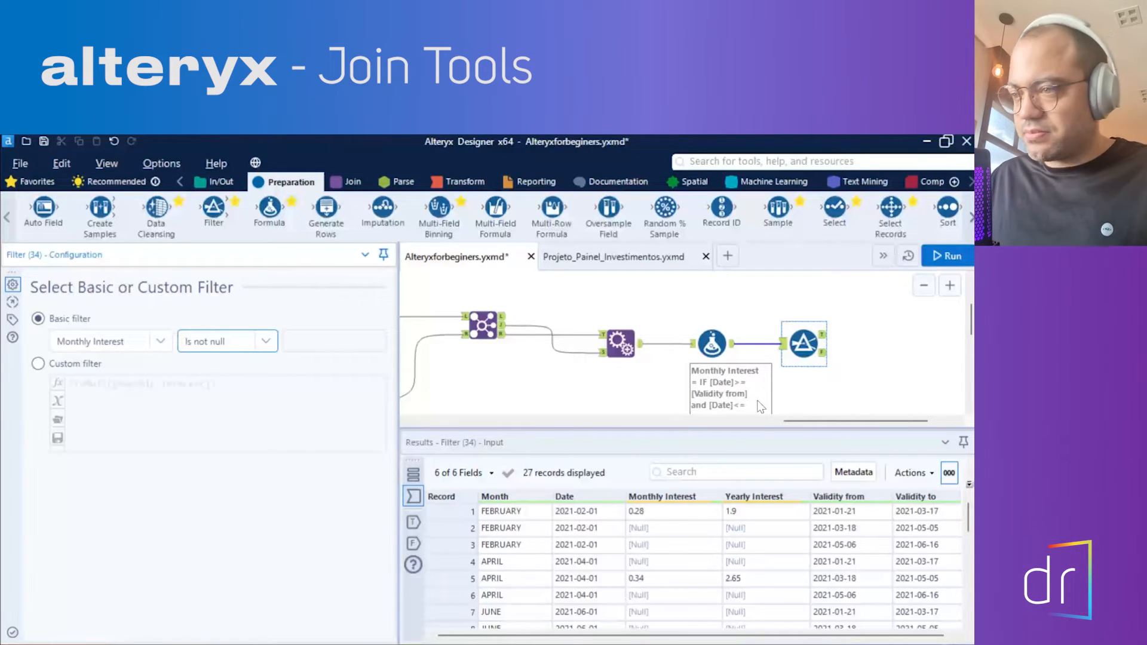
# Run the workflow and review the records in the new Filter tool's False output.
pyautogui.click(944, 257)
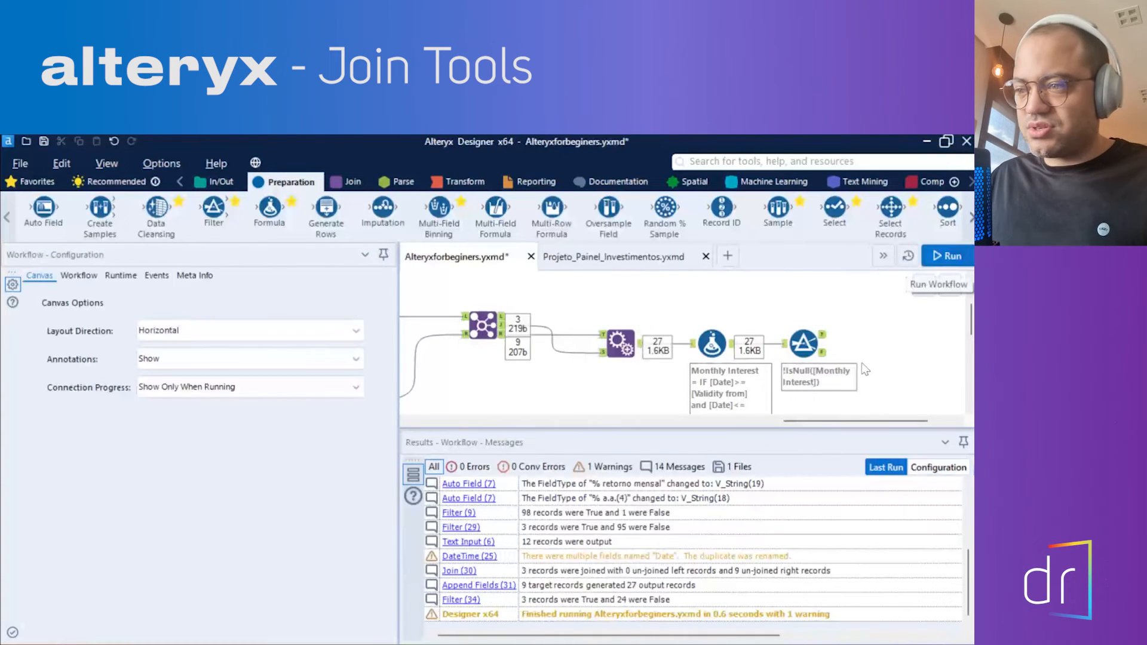
pyautogui.click(823, 355)
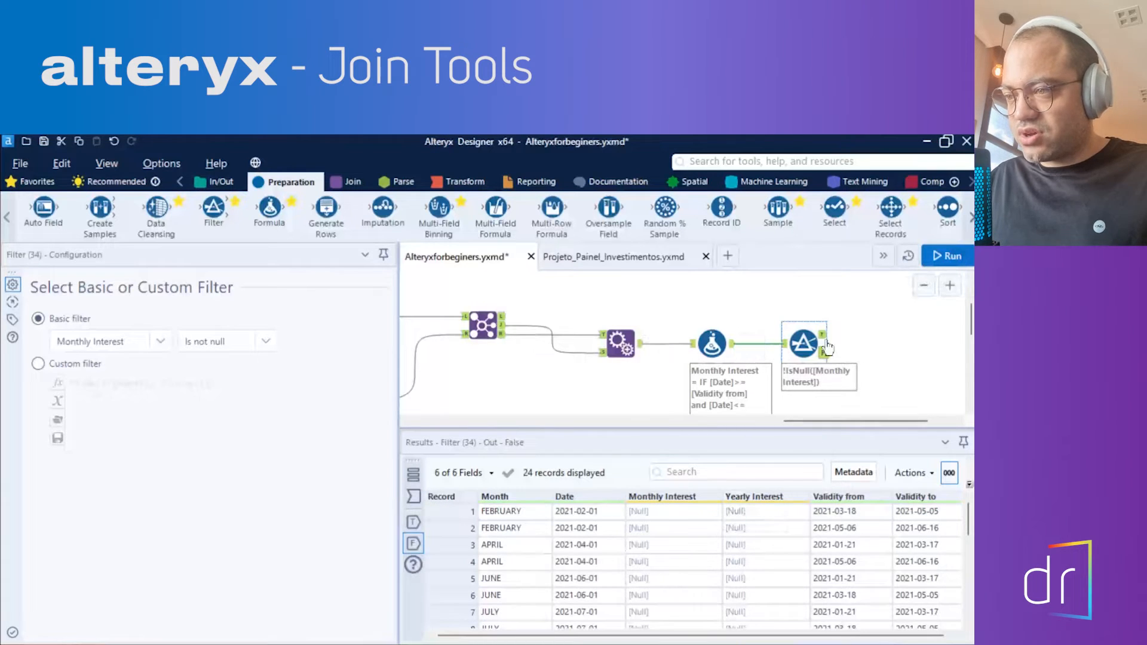
pyautogui.scroll(-5, 640, 535)
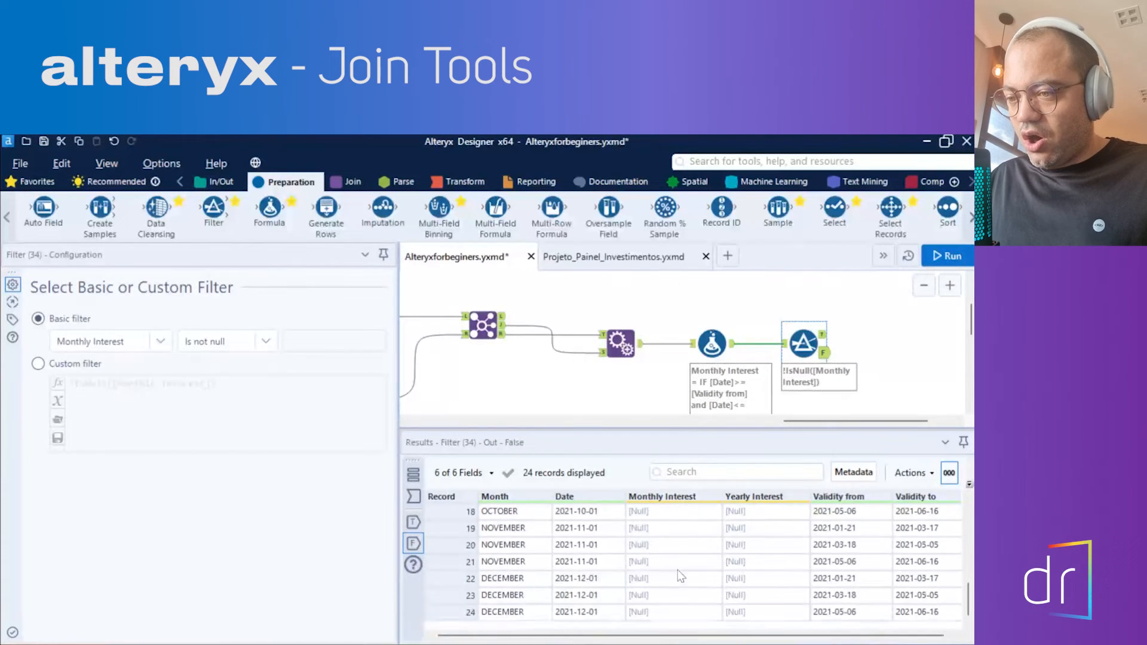
pyautogui.scroll(6, 680, 571)
pyautogui.scroll(-4, 668, 543)
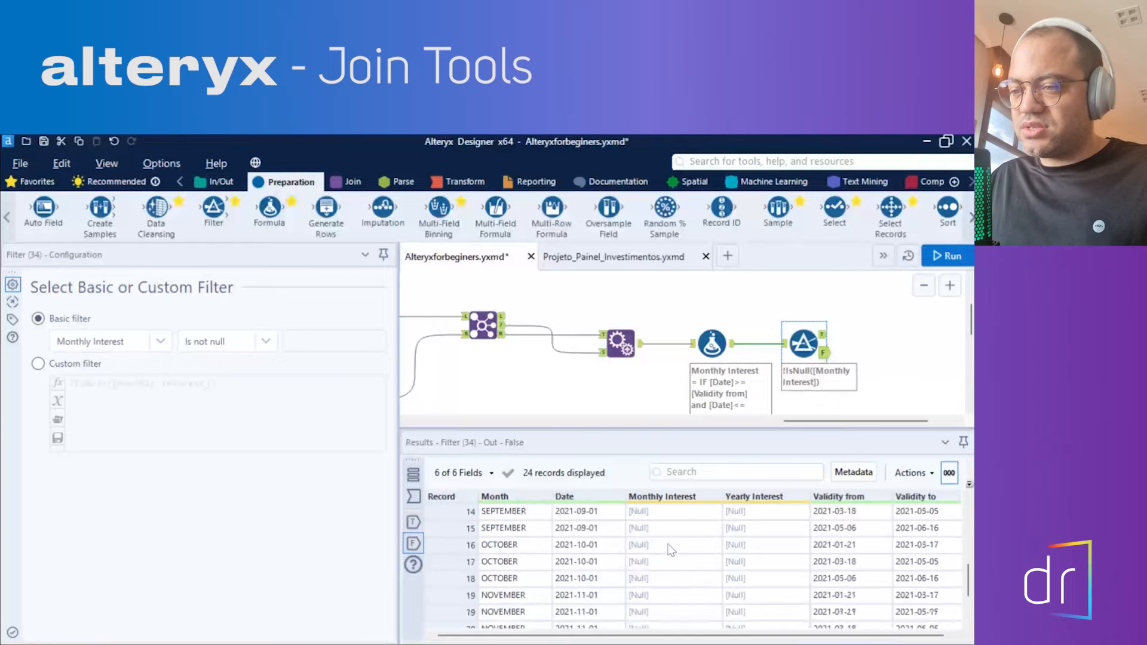
pyautogui.scroll(5, 672, 549)
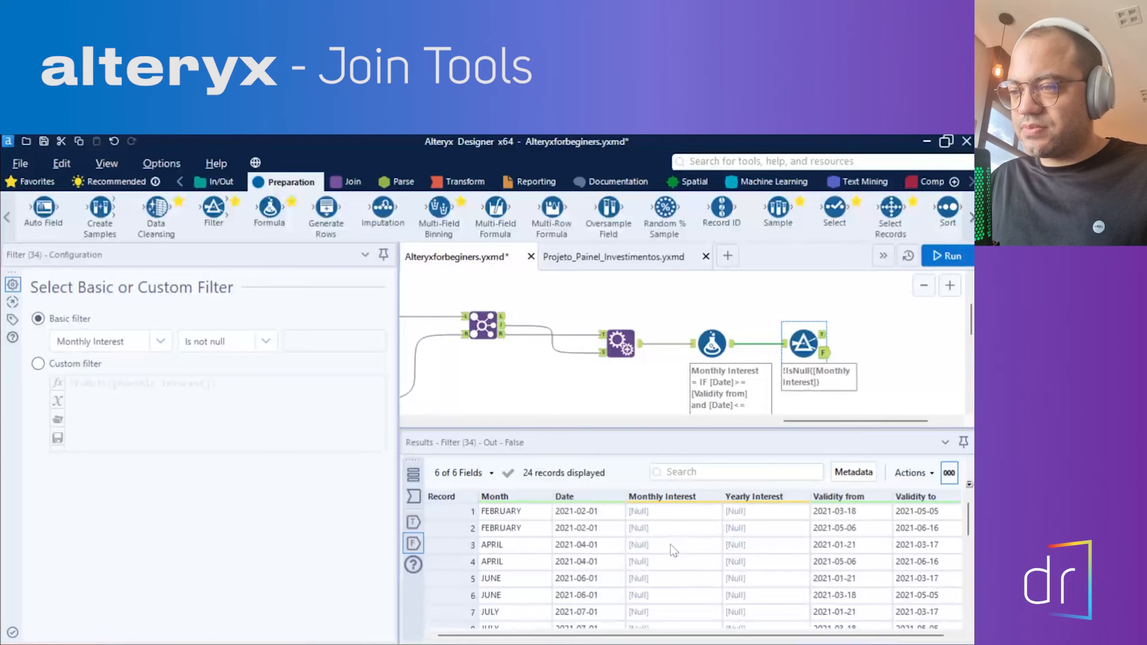
# Inspect the February, April and June records in the new Filter tool's True output.
pyautogui.click(822, 334)
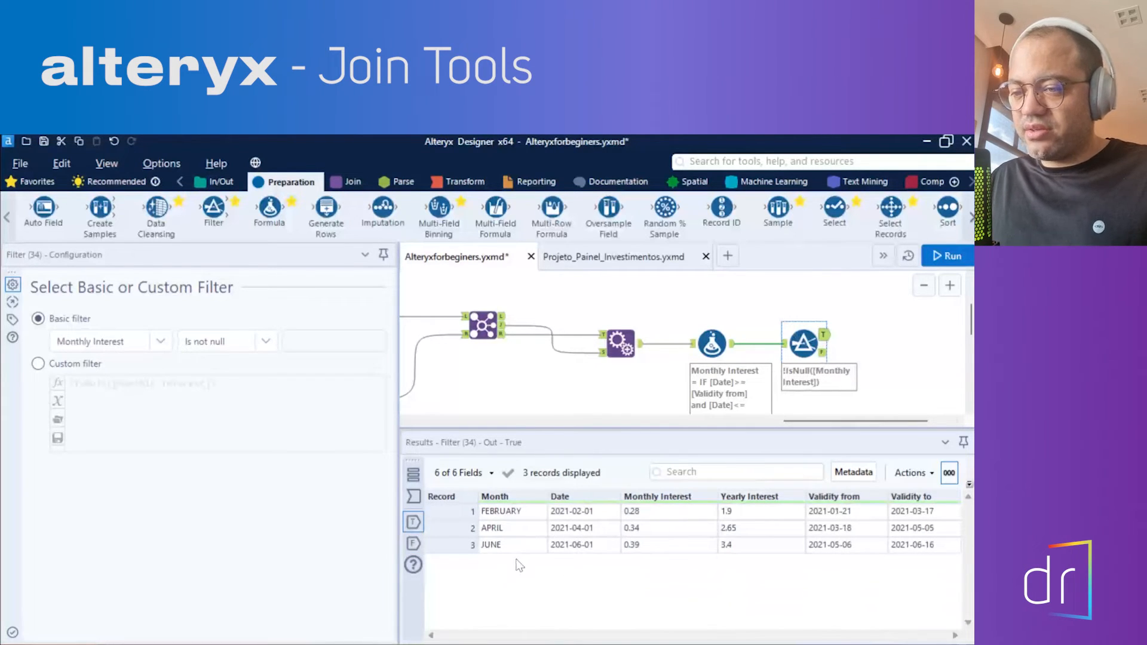
pyautogui.click(526, 512)
pyautogui.click(529, 531)
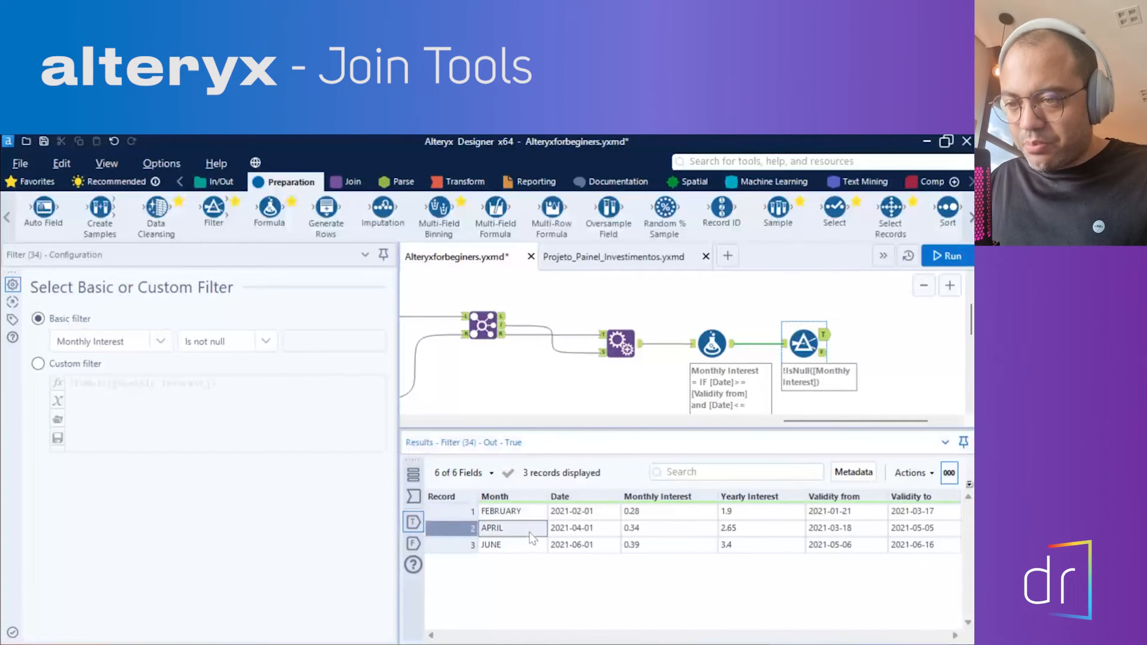
pyautogui.click(528, 546)
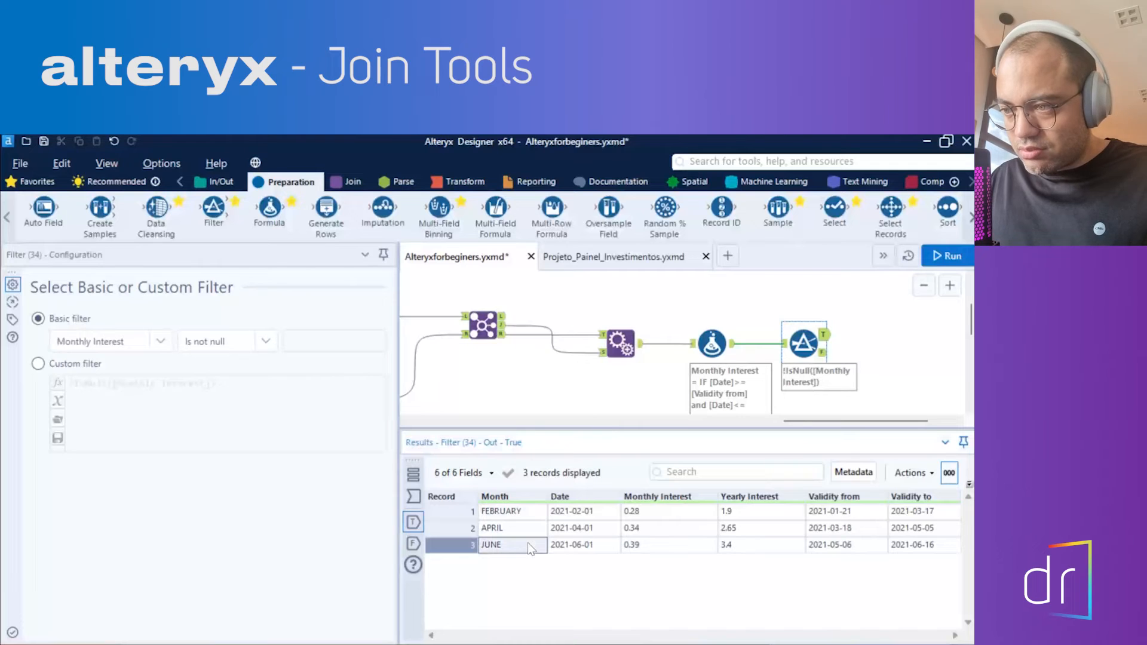
pyautogui.click(520, 513)
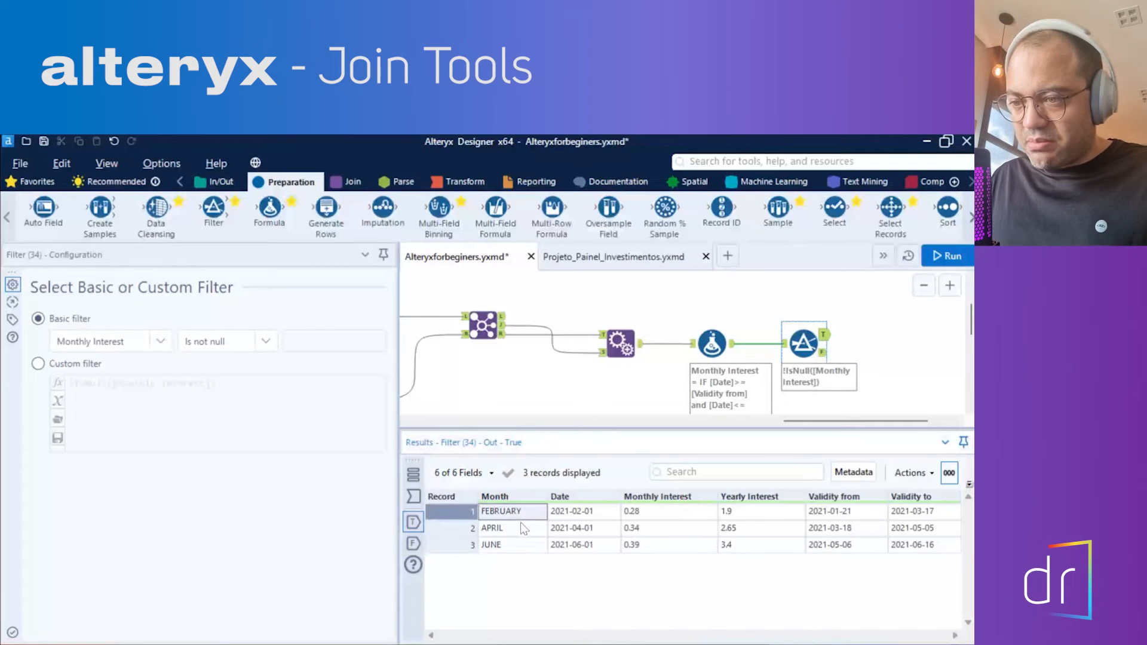
pyautogui.click(522, 528)
pyautogui.click(524, 543)
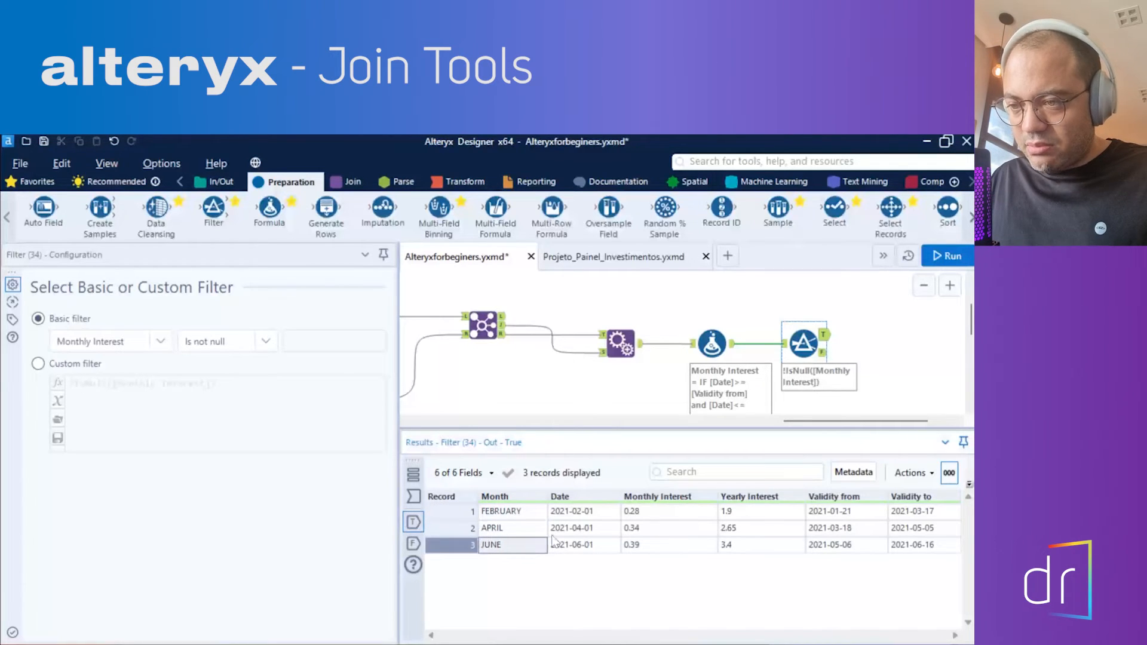
# Compare each record's Date with its Validity from and Validity to dates and interest values in the last Filter tool's True output.
pyautogui.click(574, 513)
pyautogui.click(576, 529)
pyautogui.click(581, 545)
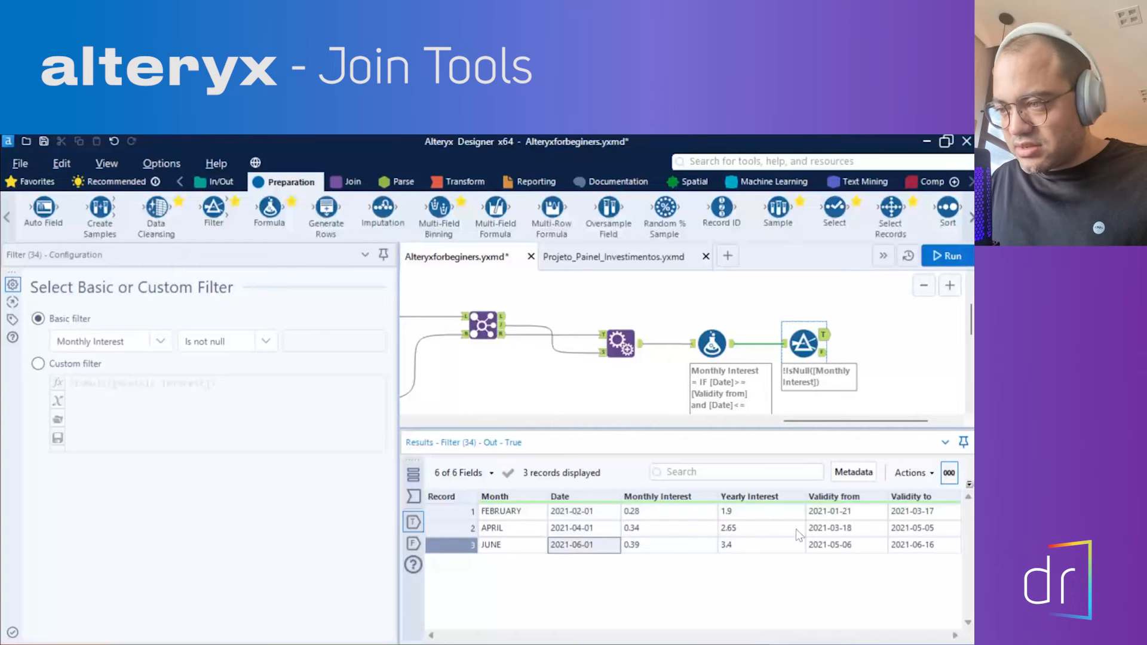
pyautogui.click(827, 512)
pyautogui.click(833, 528)
pyautogui.click(851, 545)
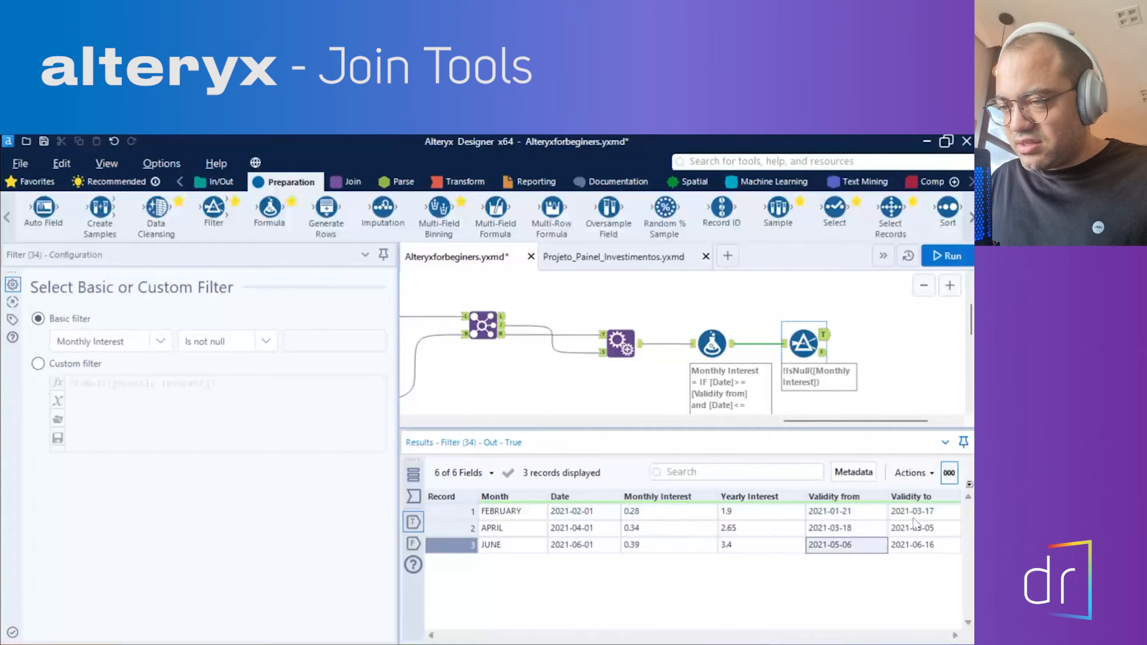
pyautogui.click(914, 512)
pyautogui.click(916, 544)
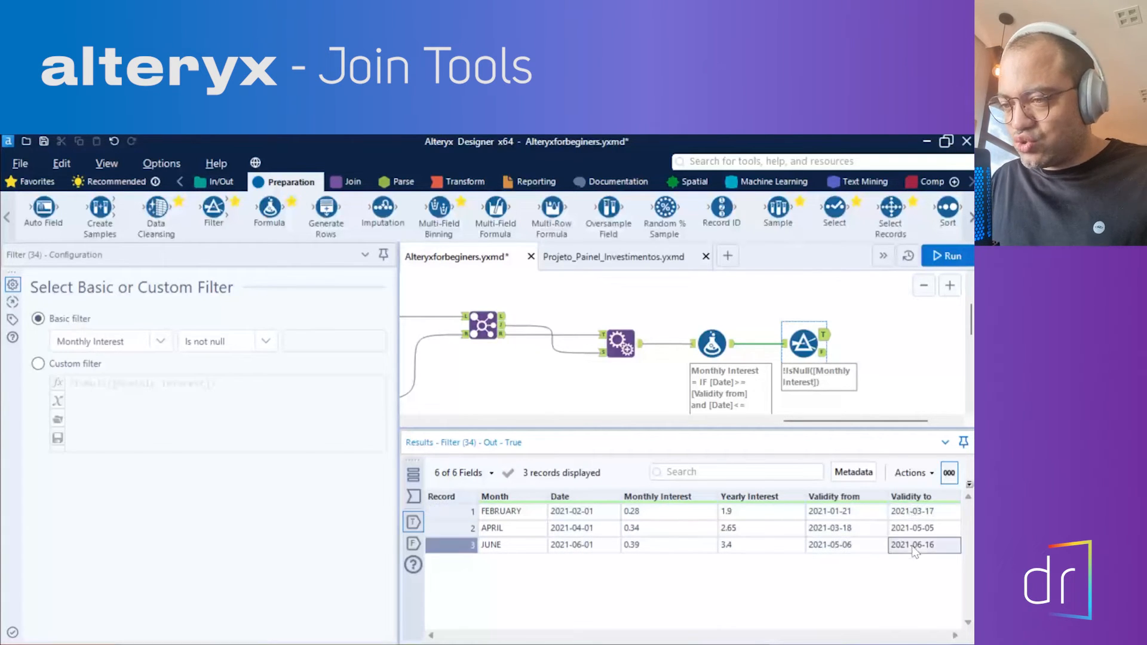
pyautogui.click(695, 512)
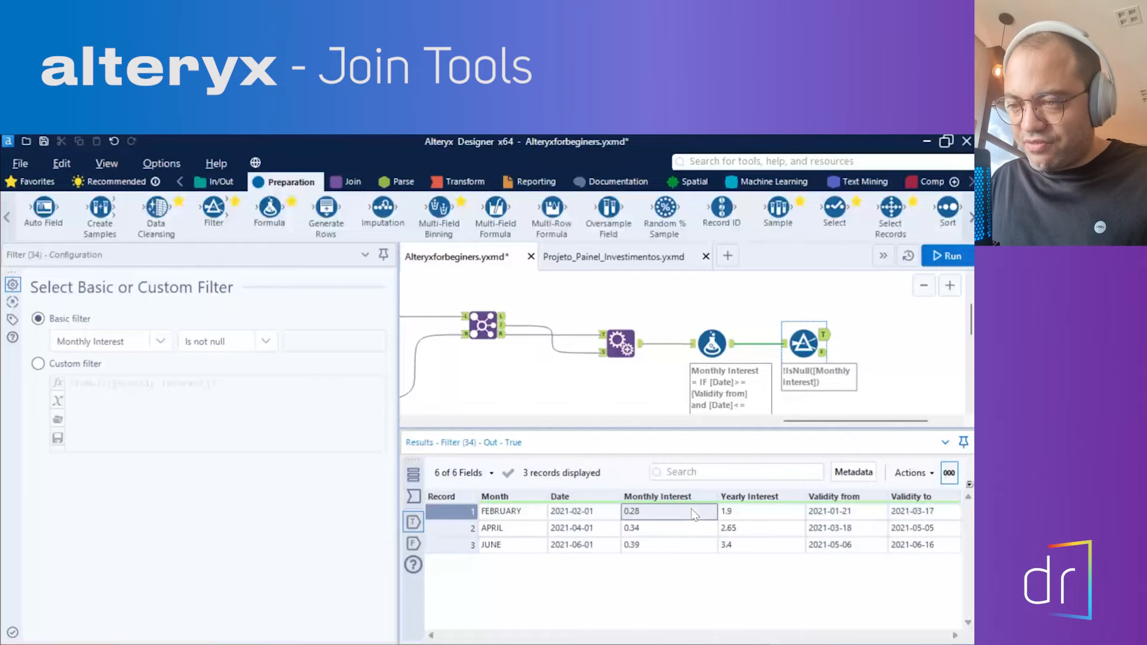
pyautogui.click(757, 508)
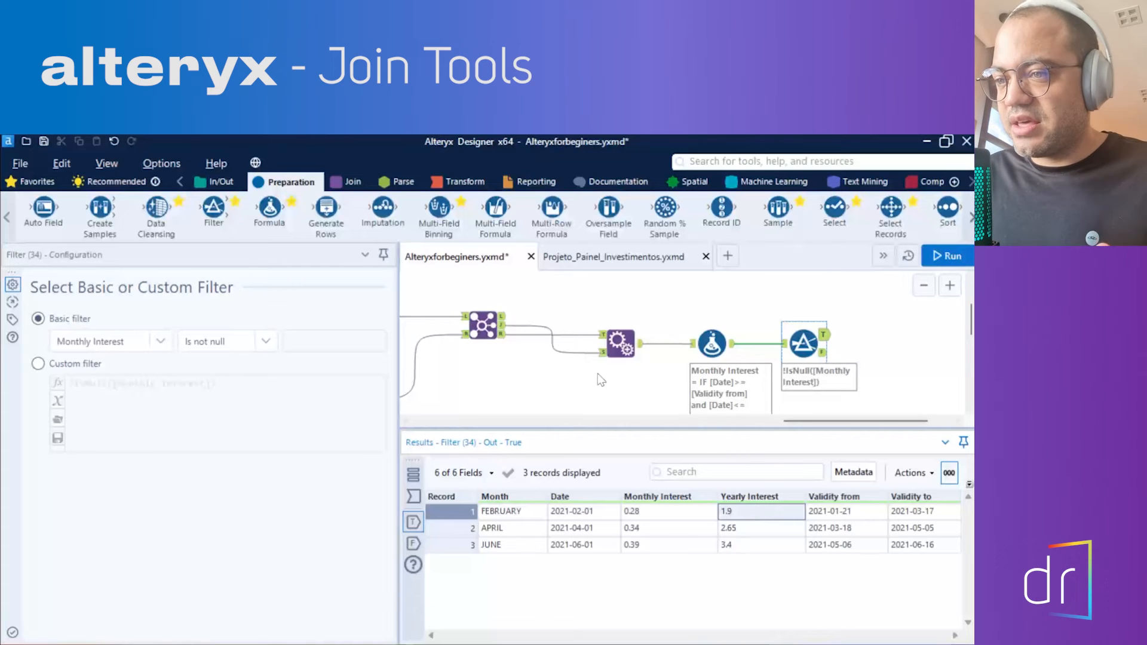
# Review the Join tool's J output, including Name of Month, against the last Filter tool's True output.
pyautogui.click(503, 332)
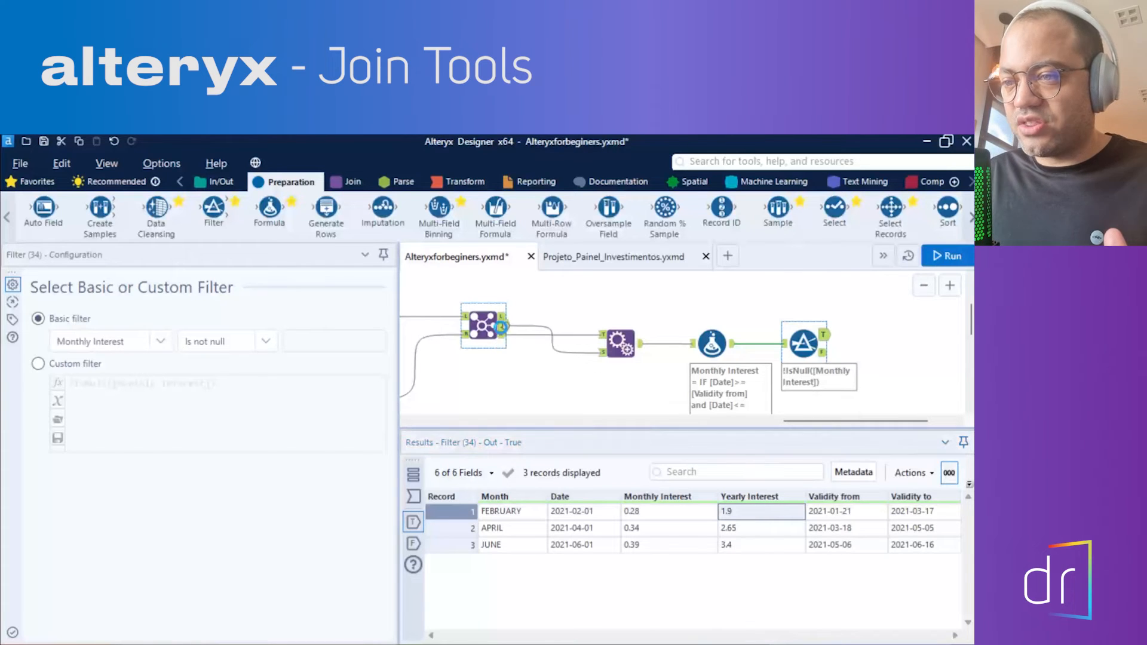
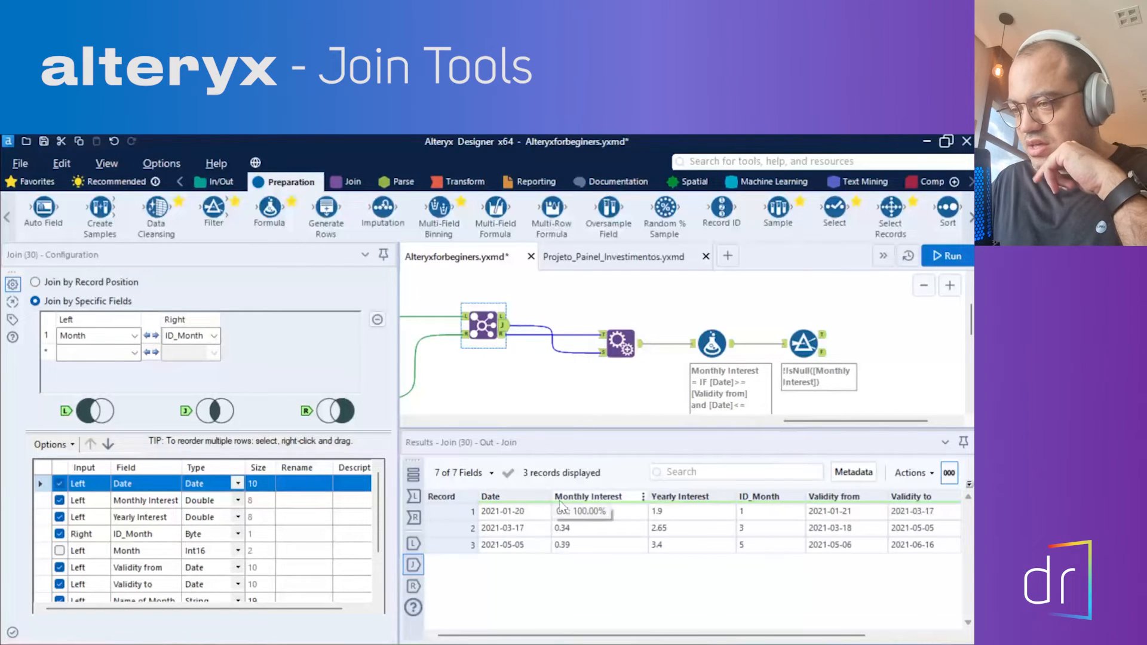
pyautogui.click(823, 340)
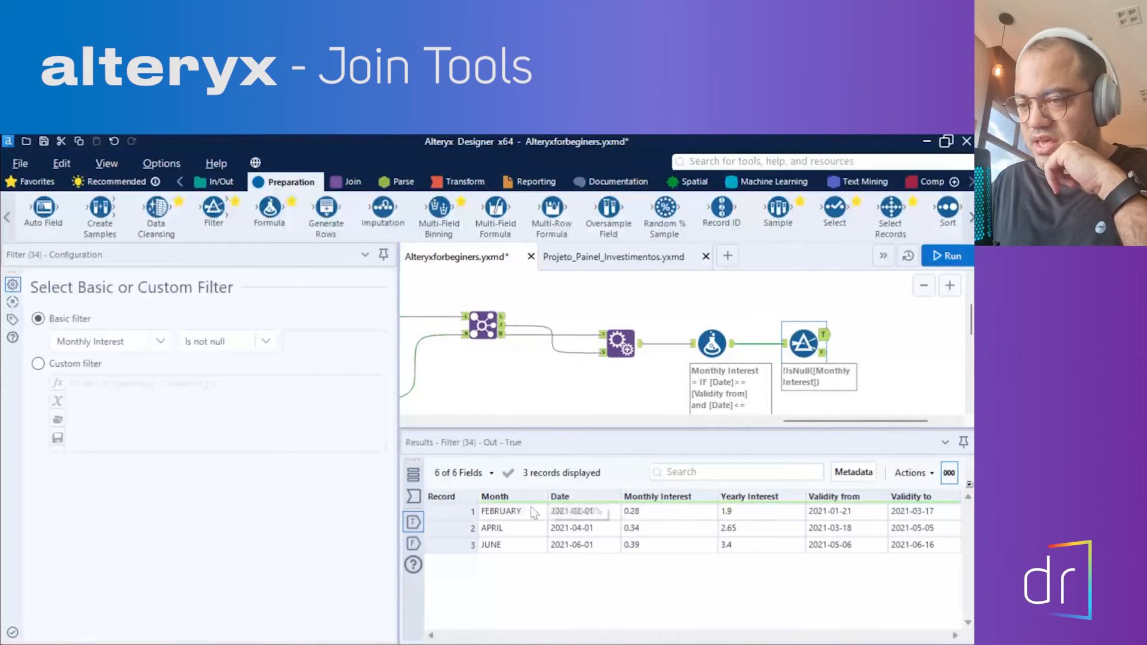
pyautogui.click(507, 328)
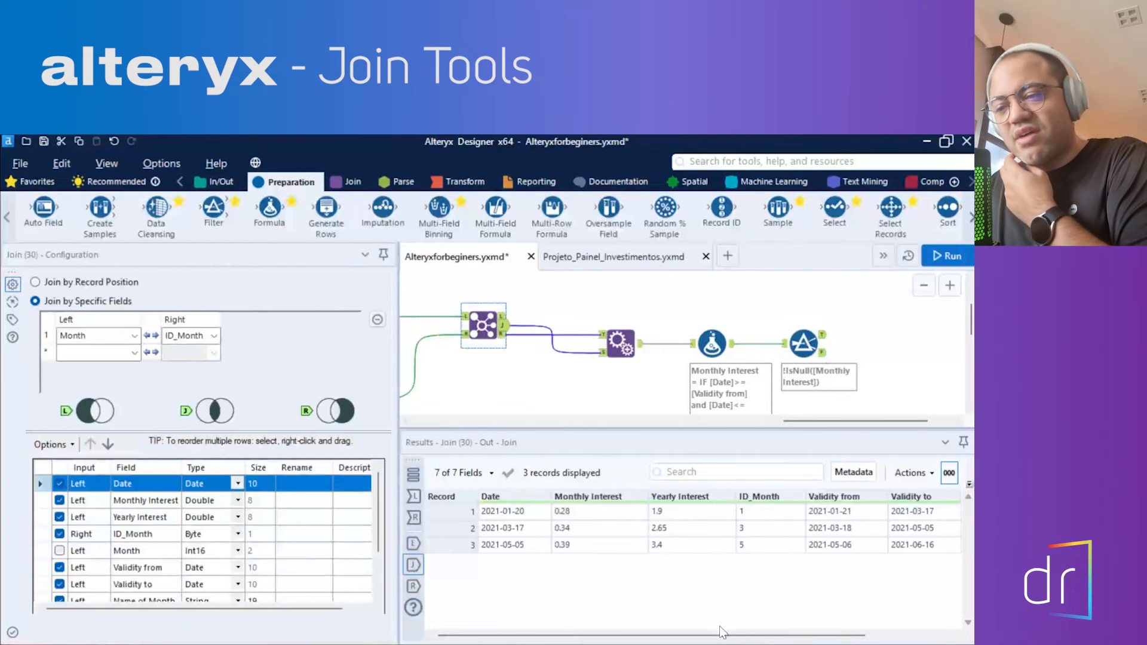
pyautogui.moveTo(722, 635); pyautogui.dragTo(806, 634)
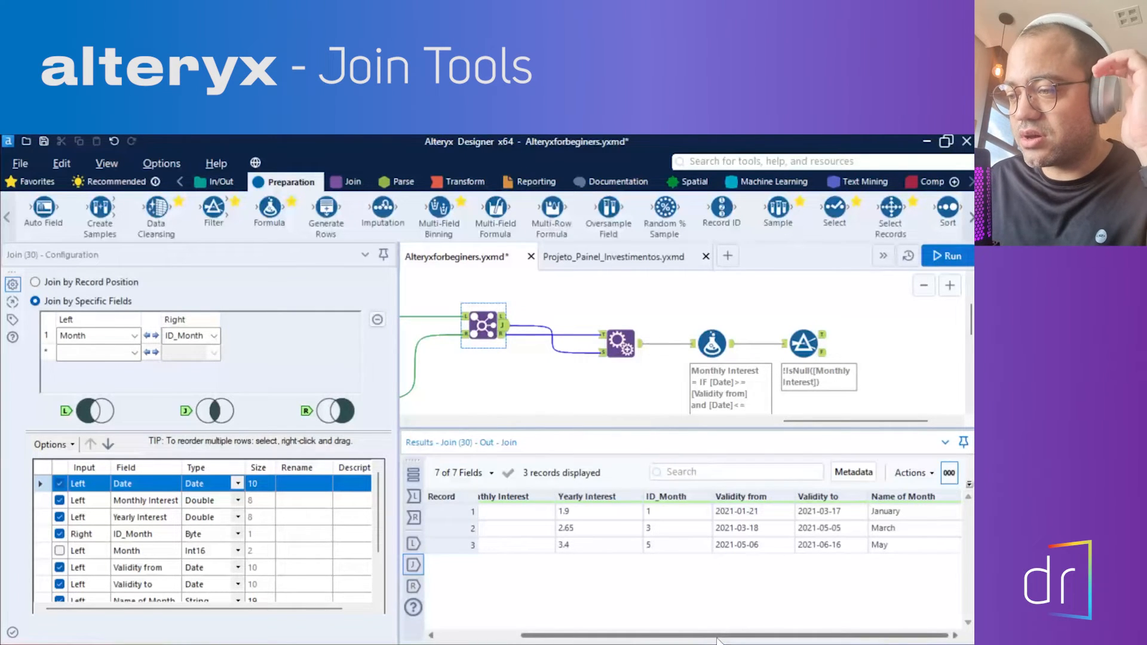
pyautogui.click(915, 511)
pyautogui.click(915, 530)
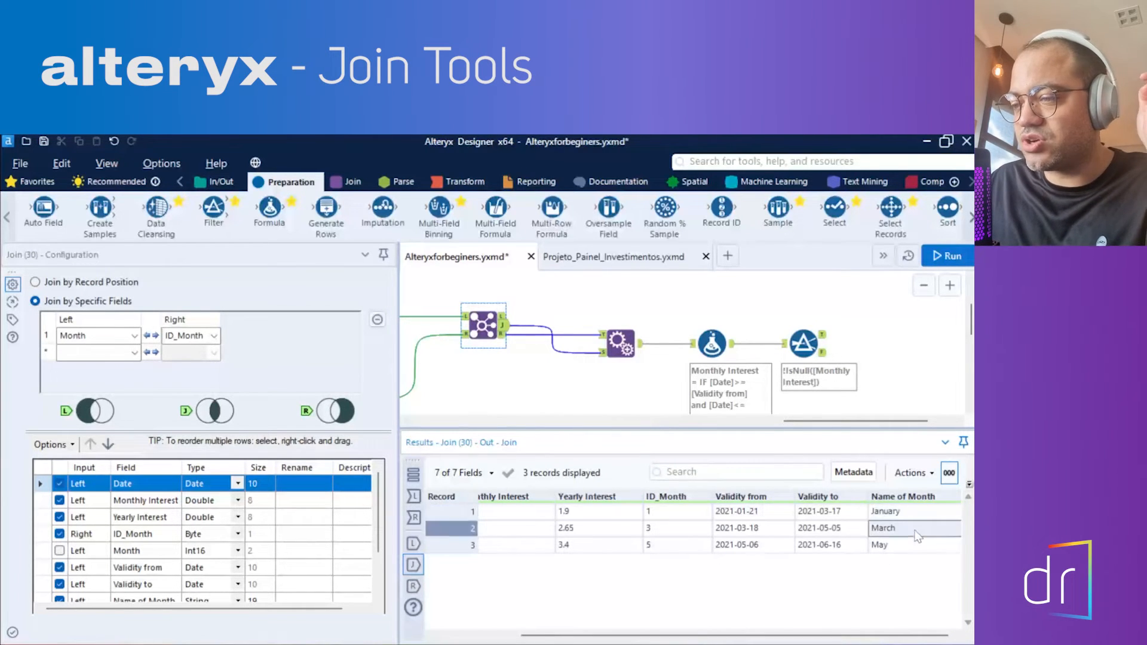
# Check the months in the last Filter tool's True output and trace them back through the Join and Append Fields tools.
pyautogui.click(824, 338)
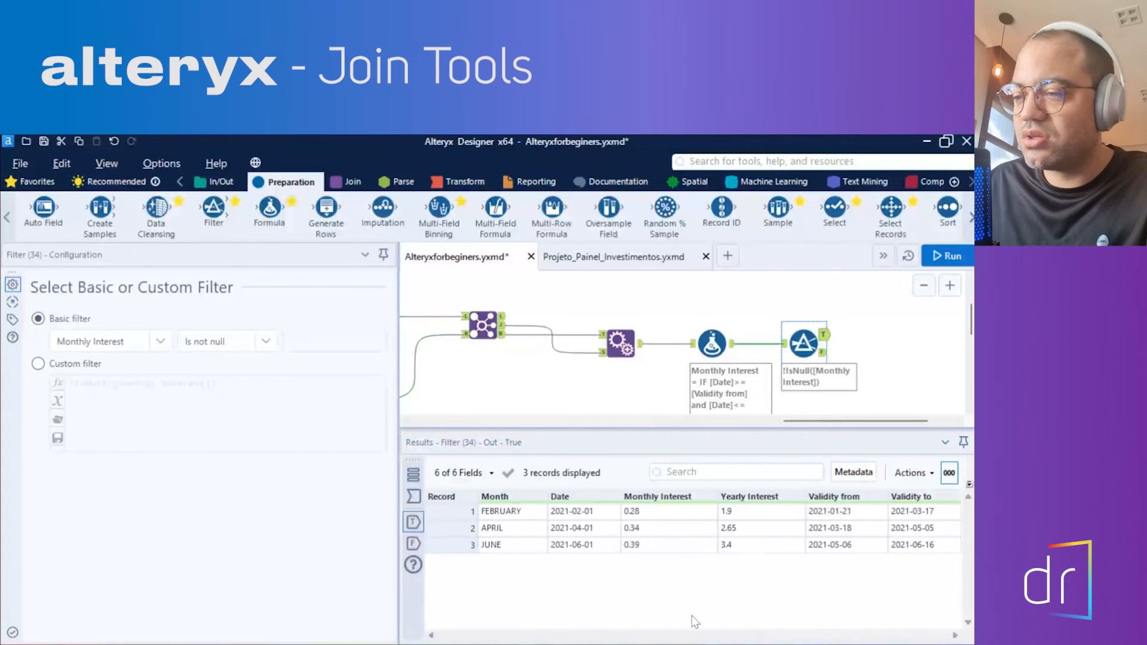
pyautogui.click(513, 512)
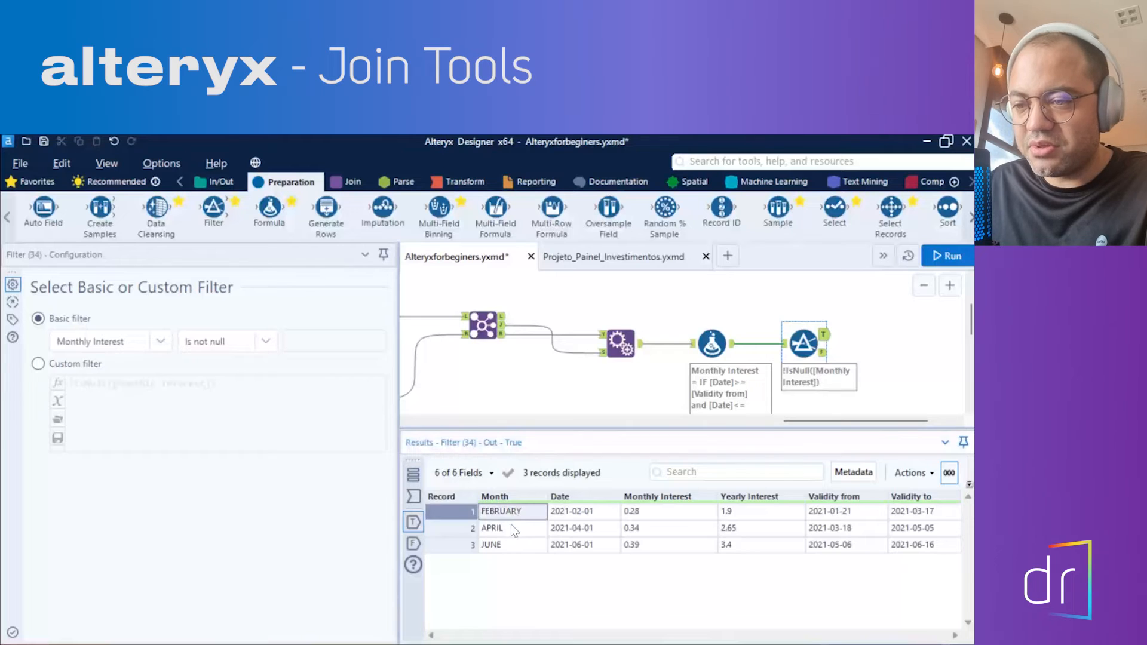
pyautogui.click(510, 526)
pyautogui.click(510, 541)
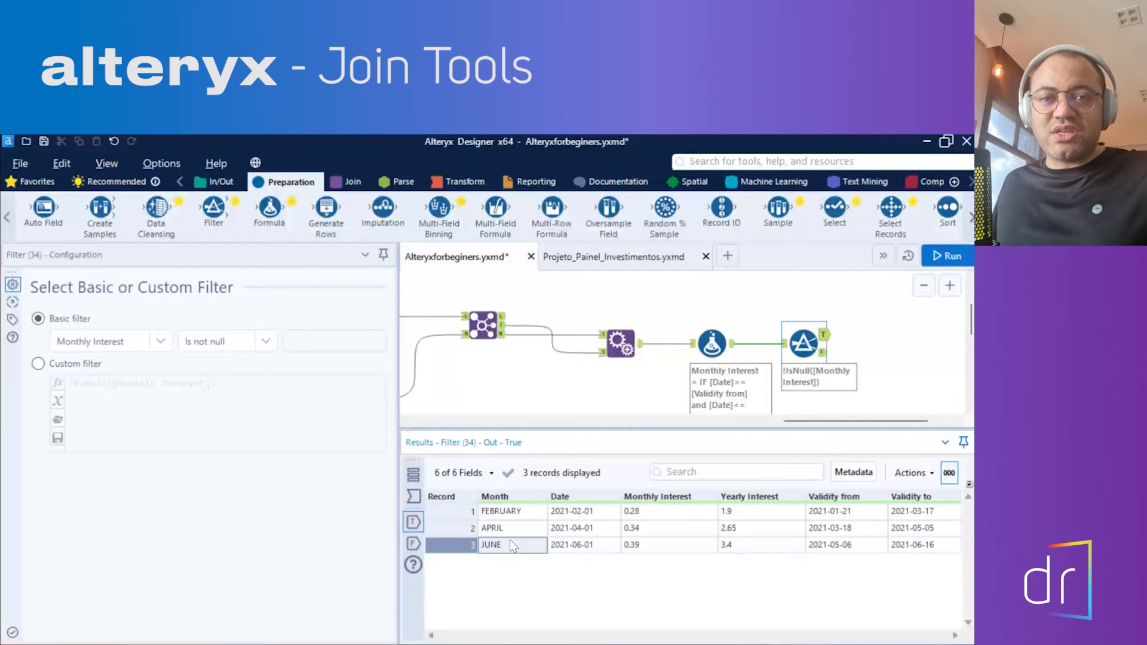
pyautogui.click(483, 323)
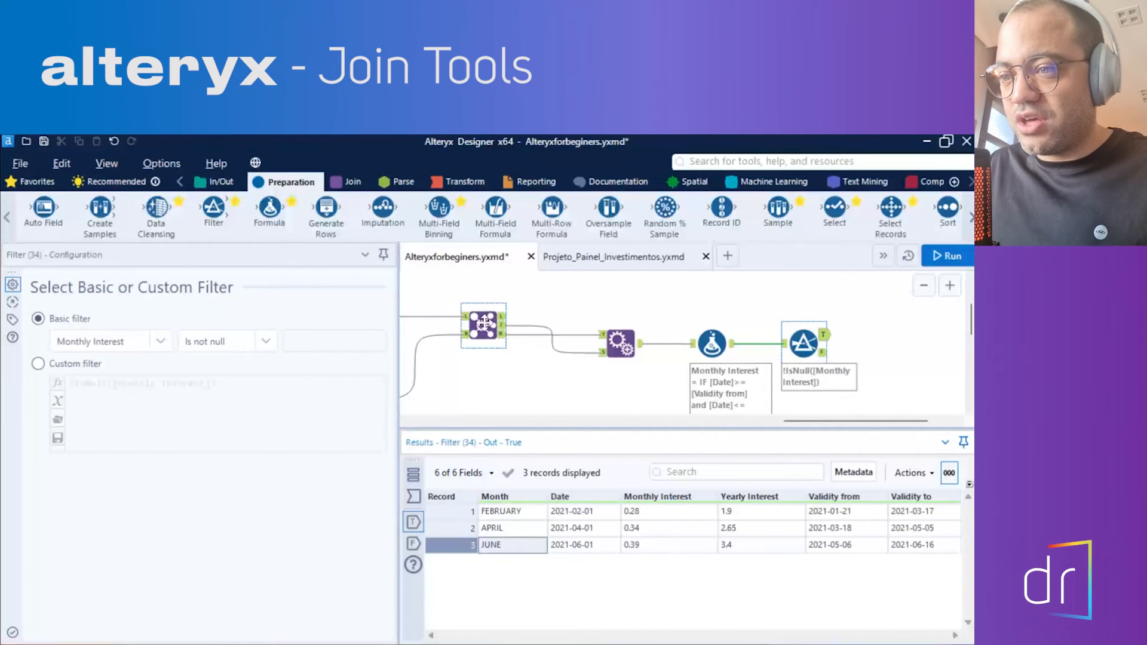
pyautogui.click(620, 343)
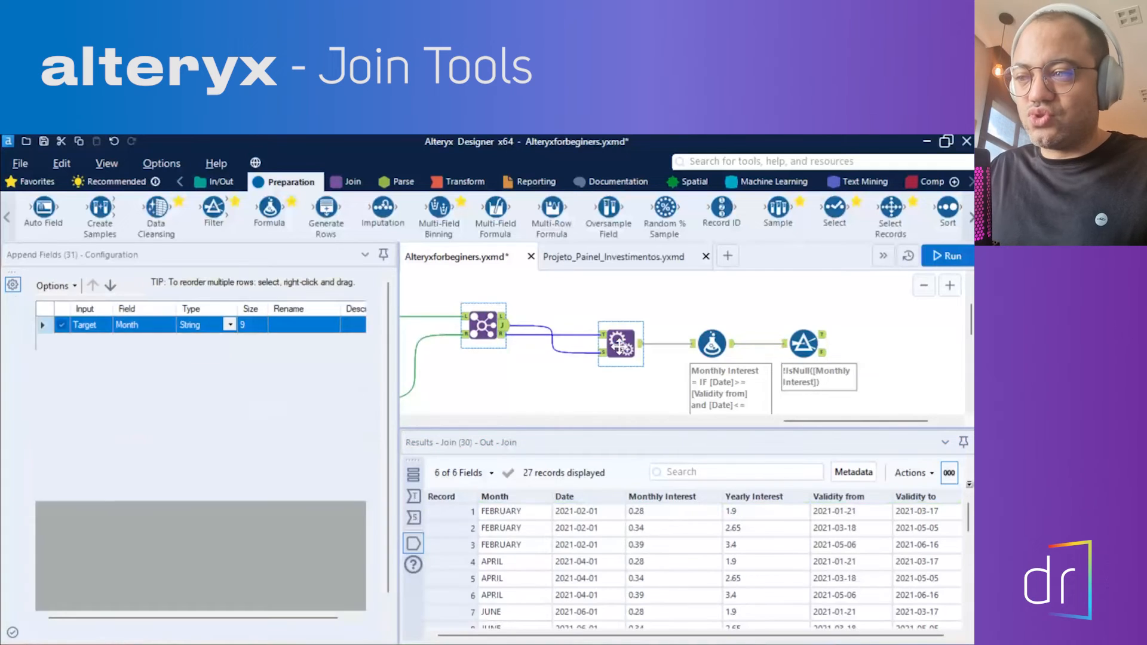
pyautogui.click(794, 353)
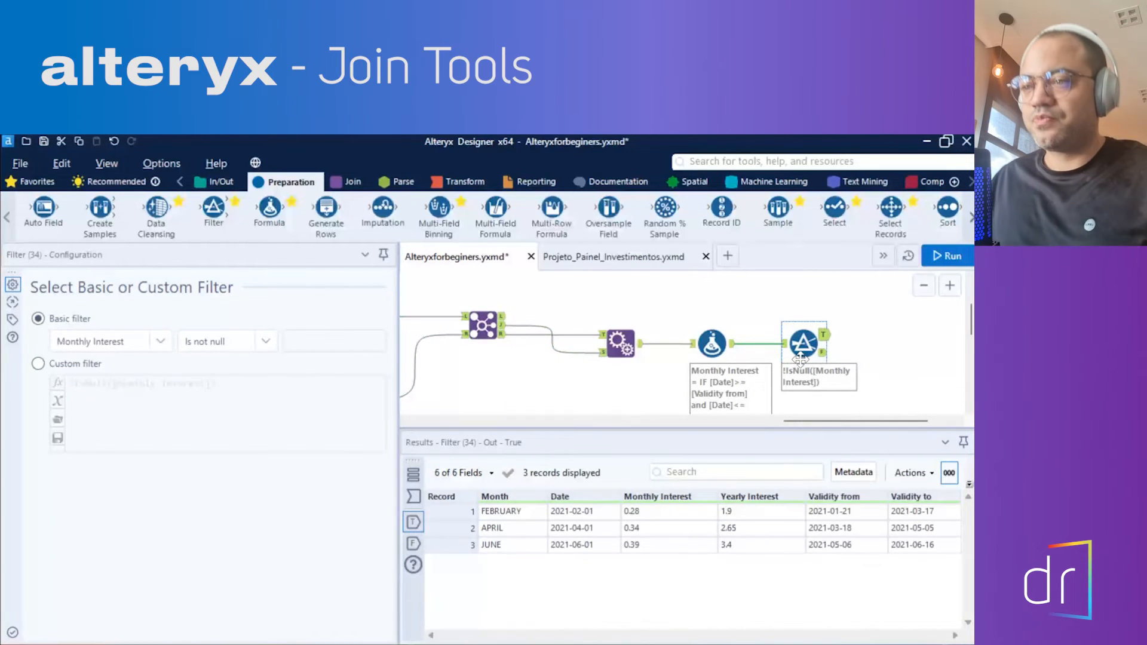
# Place a Union tool after the last Filter tool and delete the automatic connection between them.
pyautogui.click(339, 183)
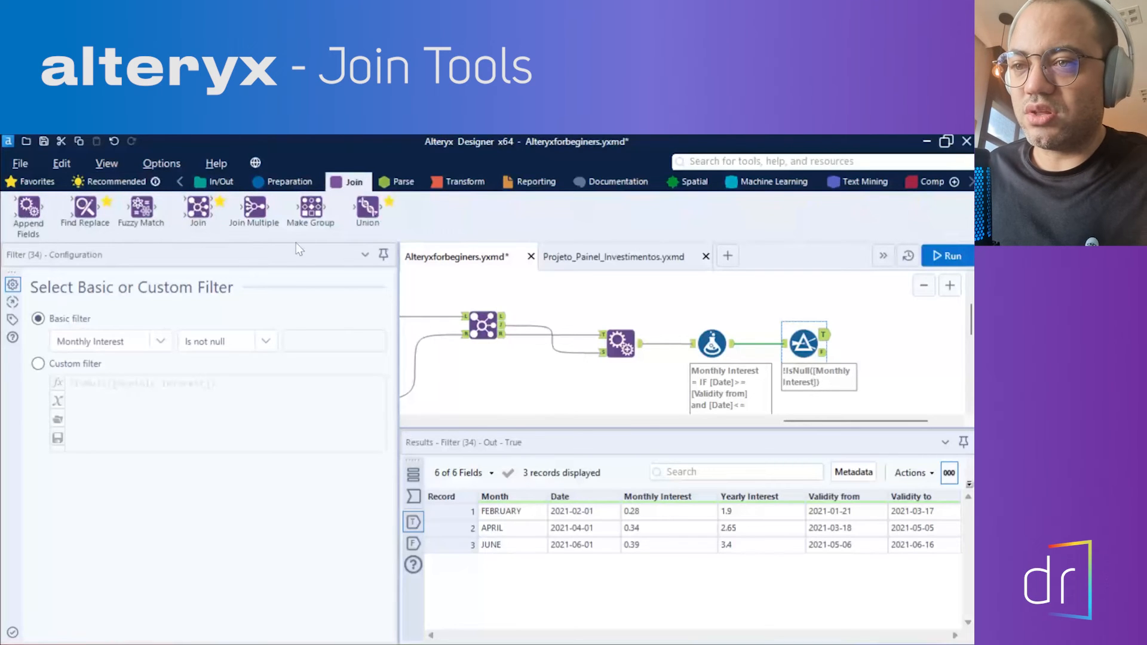
pyautogui.moveTo(368, 209); pyautogui.dragTo(903, 329)
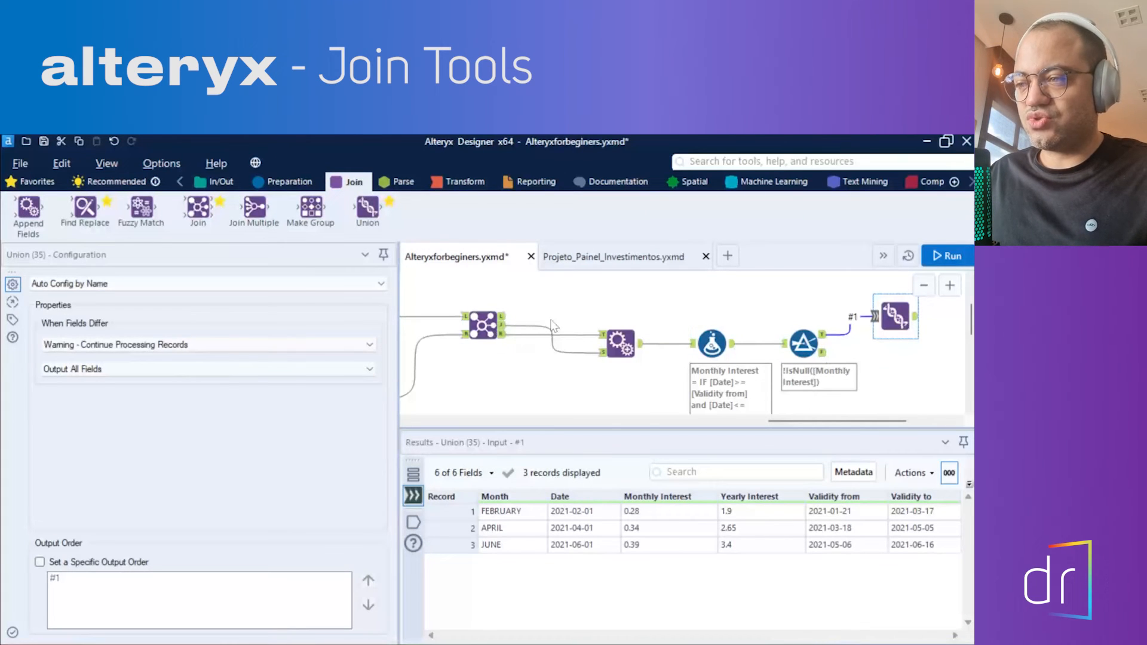
pyautogui.rightClick(844, 333)
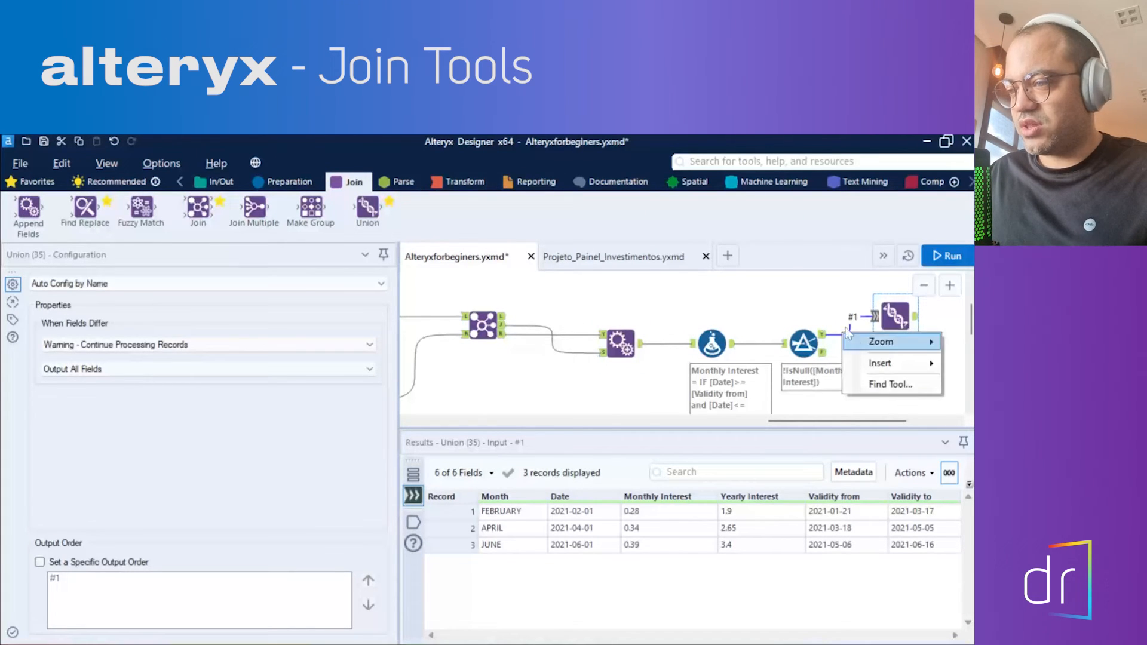
pyautogui.click(851, 316)
pyautogui.click(854, 319)
pyautogui.rightClick(855, 320)
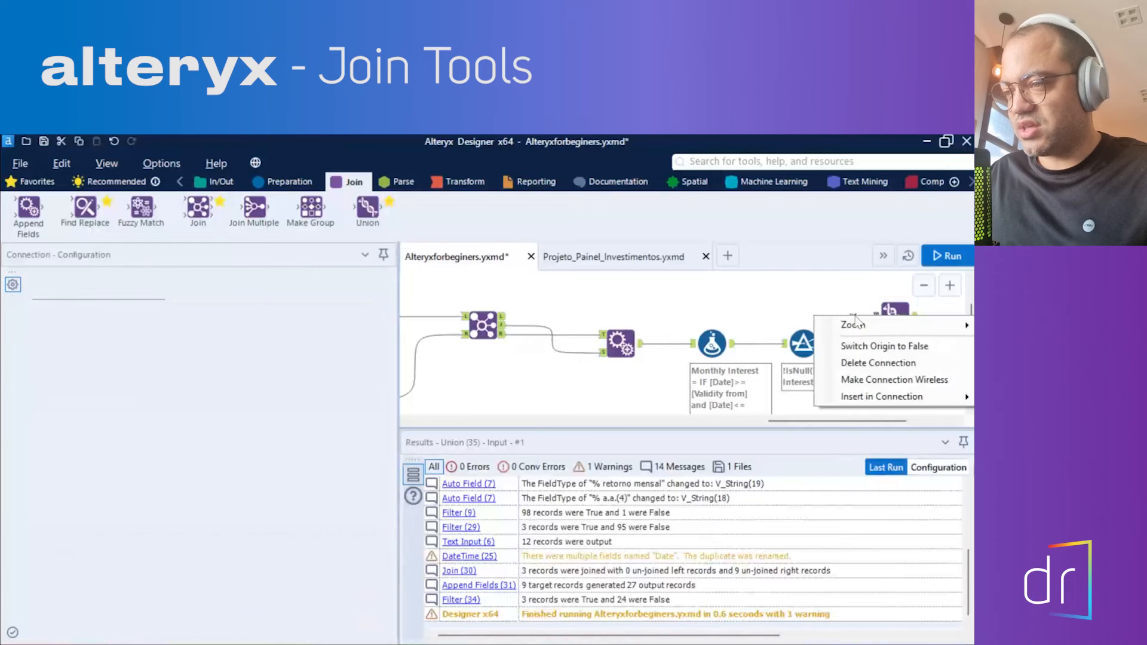
pyautogui.click(886, 360)
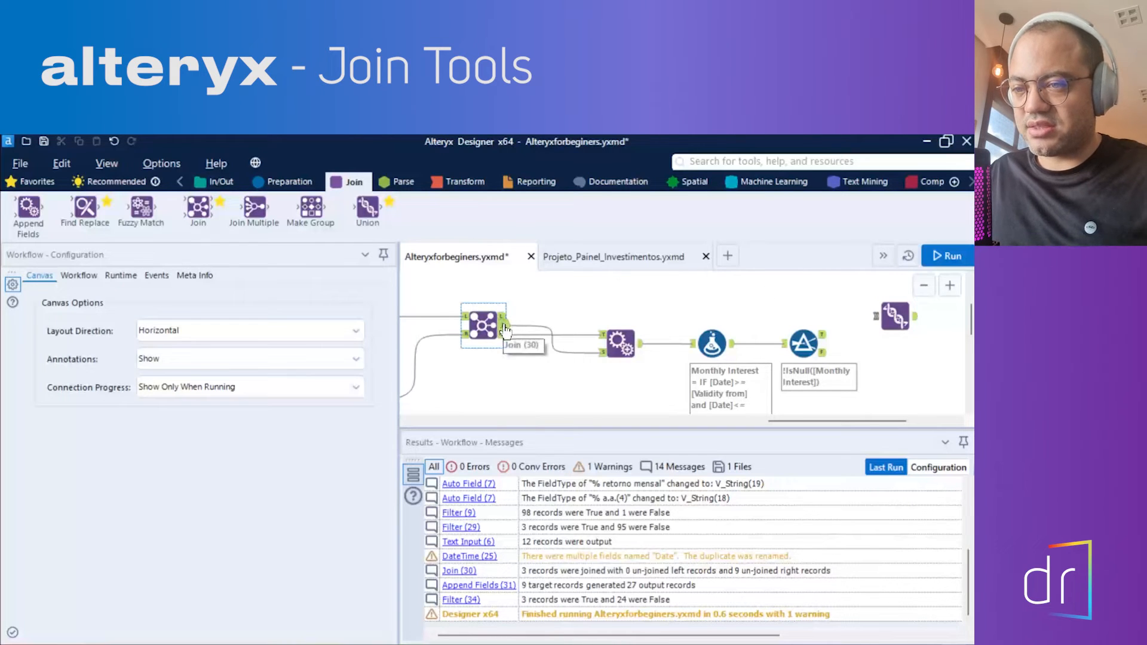
# Connect the Join tool's J output to the Union tool first, followed by the last Filter tool's True output.
pyautogui.moveTo(504, 330); pyautogui.dragTo(829, 340)
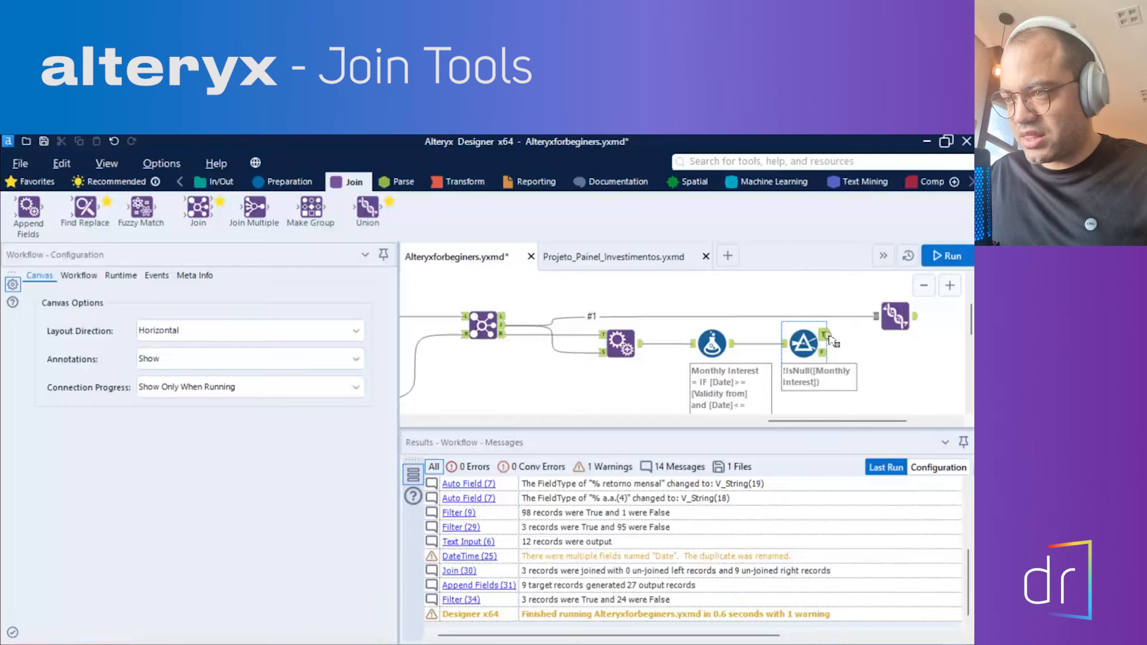
pyautogui.moveTo(831, 339); pyautogui.dragTo(896, 318)
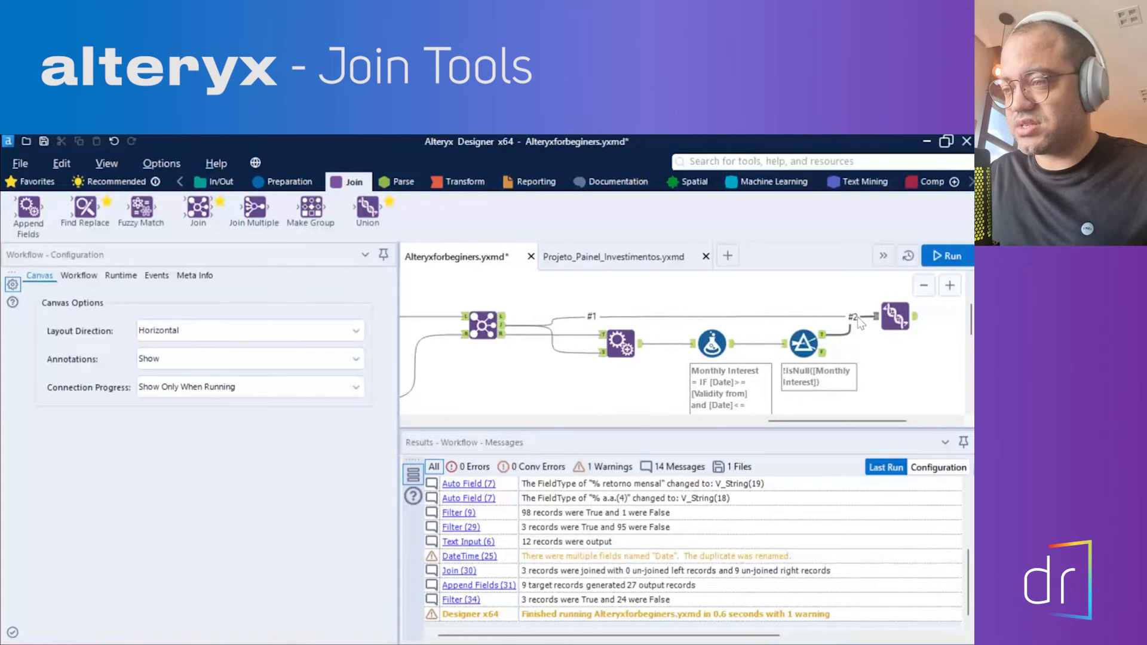
pyautogui.click(894, 316)
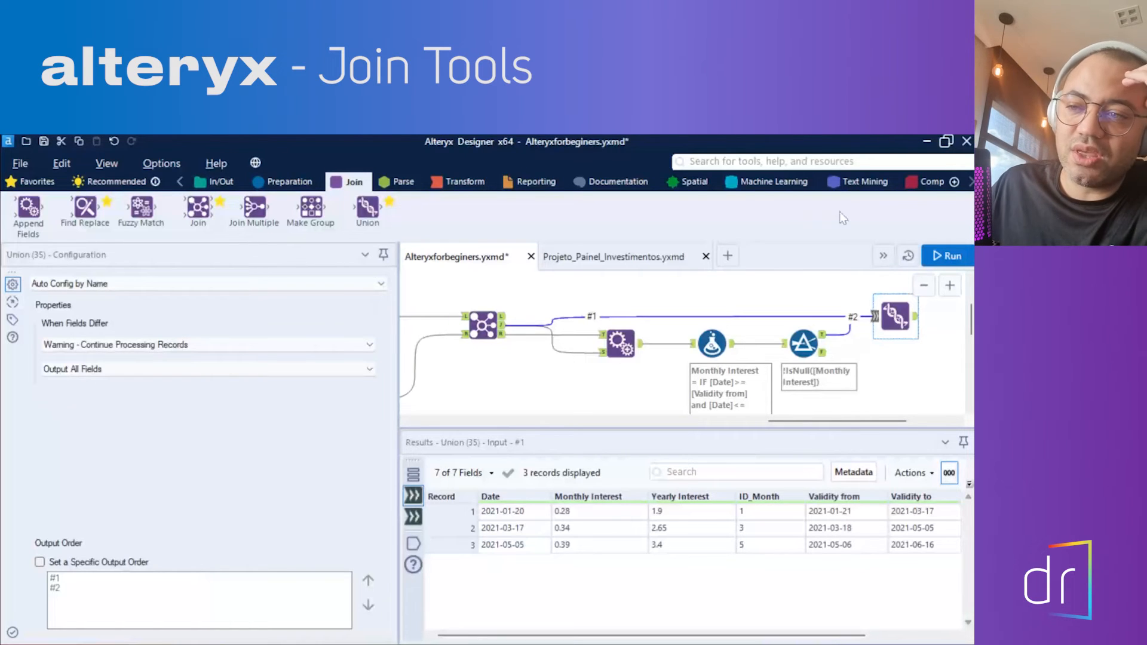
# Try Auto Config by Position as the Union tool's mode, and return it to Auto Config by Name.
pyautogui.click(382, 284)
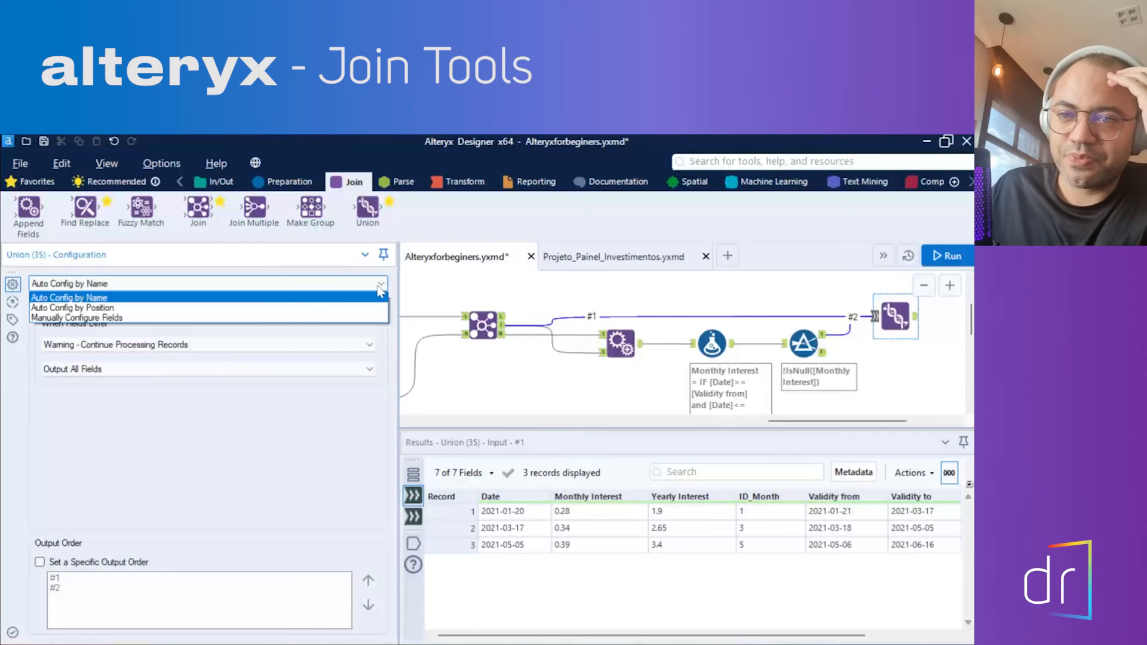
pyautogui.click(70, 298)
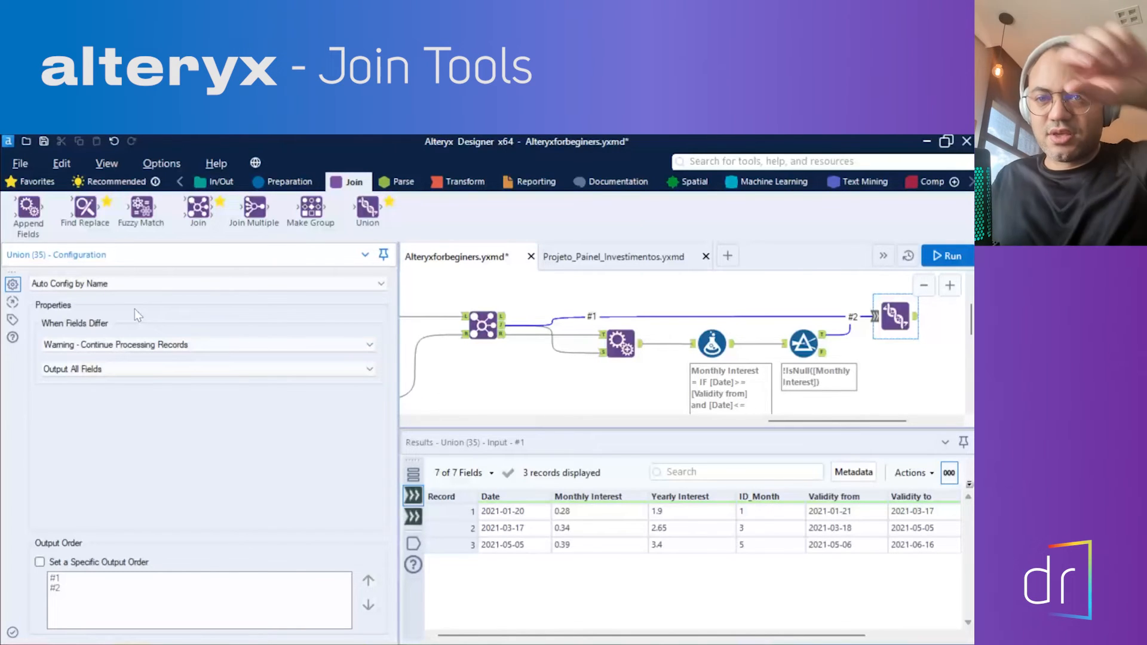
pyautogui.click(149, 283)
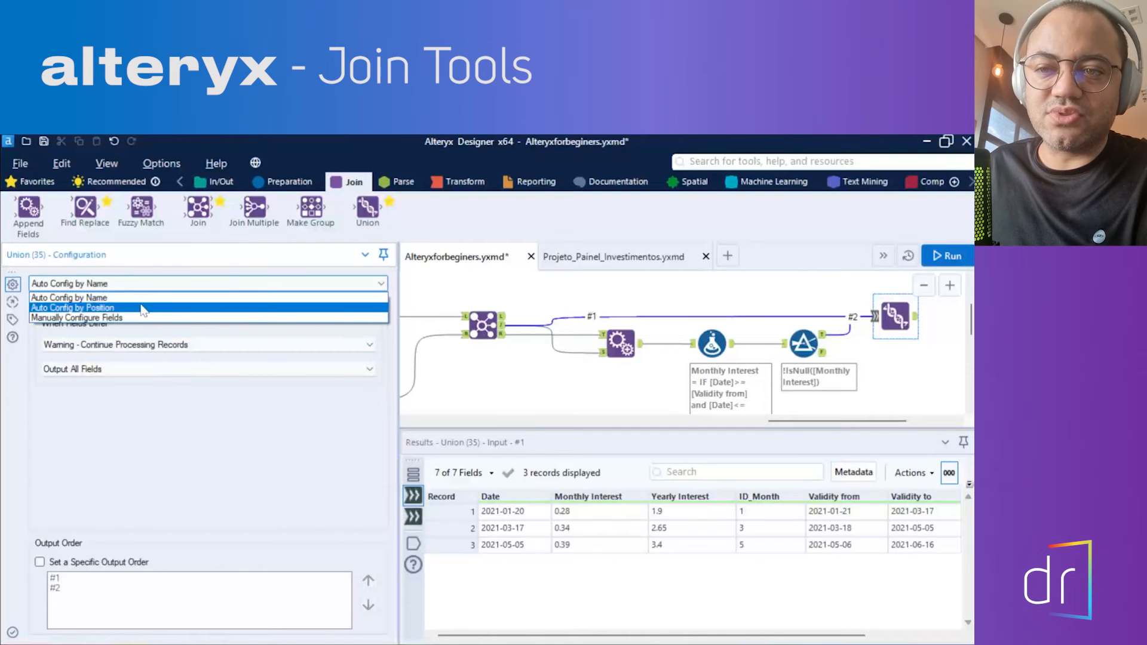
pyautogui.click(142, 307)
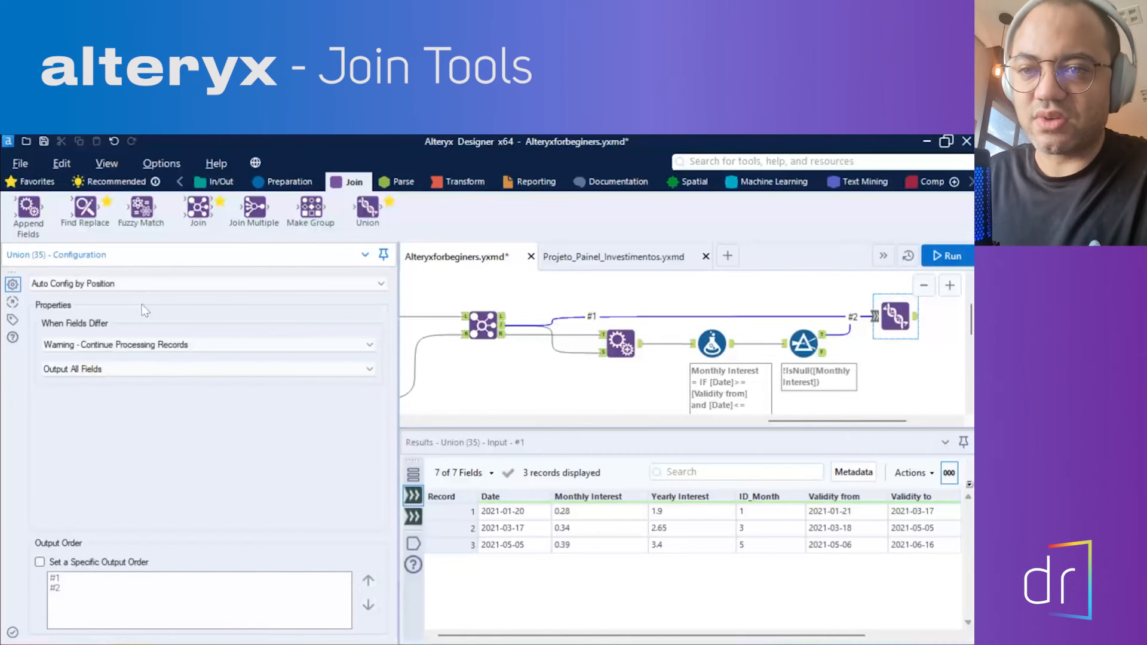
pyautogui.click(106, 284)
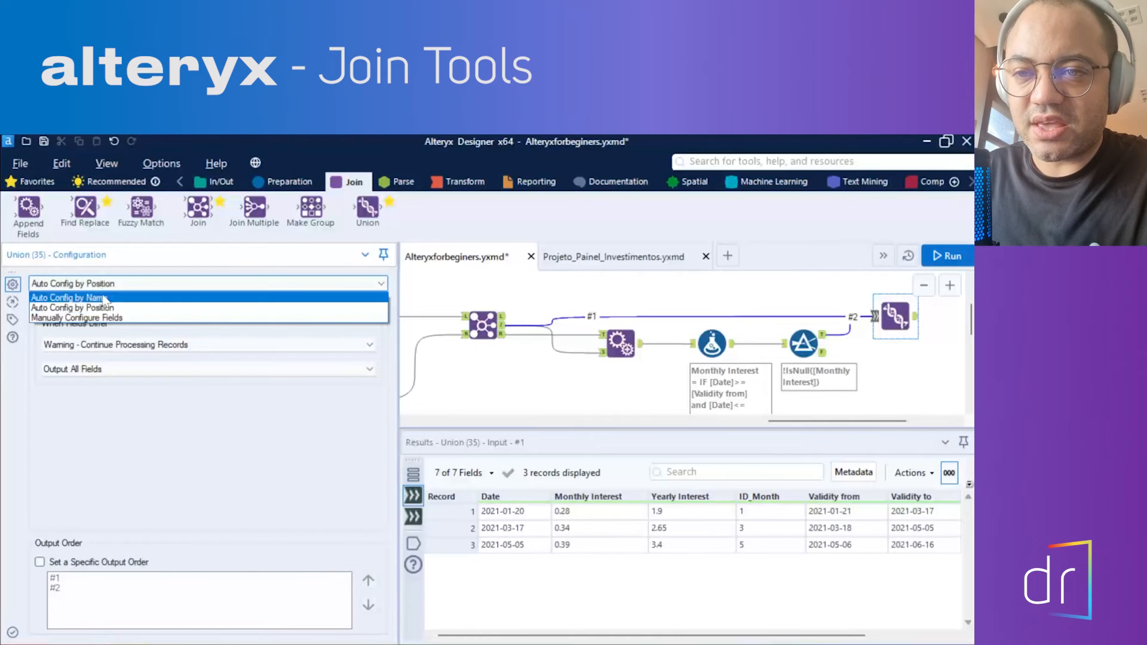
pyautogui.click(104, 298)
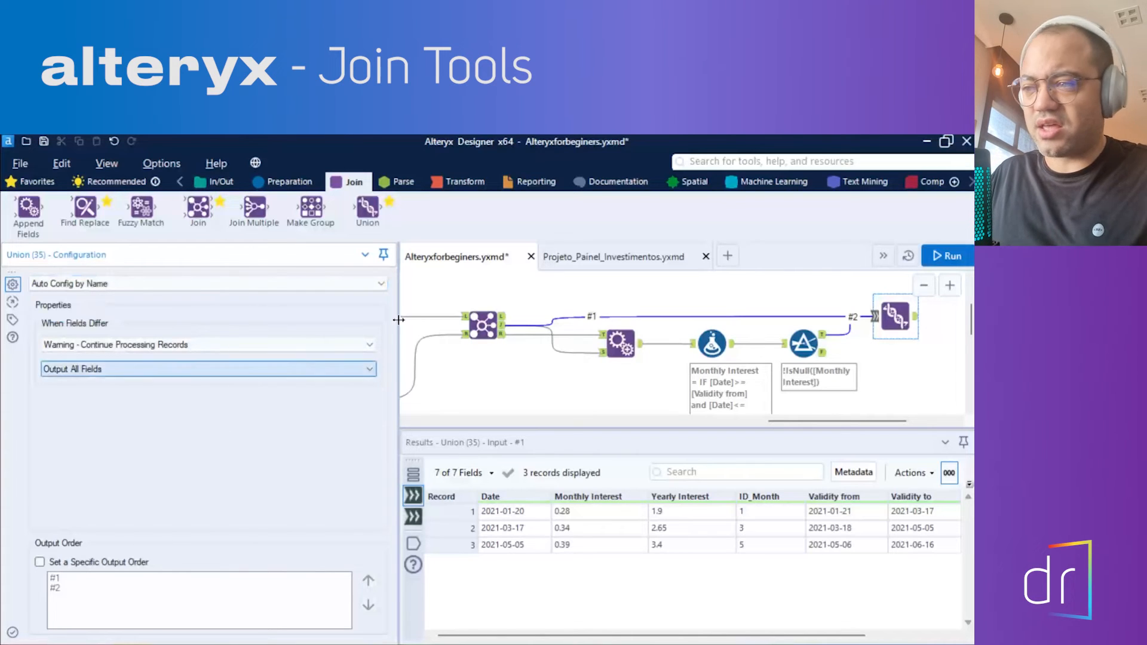
# Run the workflow and compare the Union tool's output with the last Filter tool's True output.
pyautogui.click(943, 257)
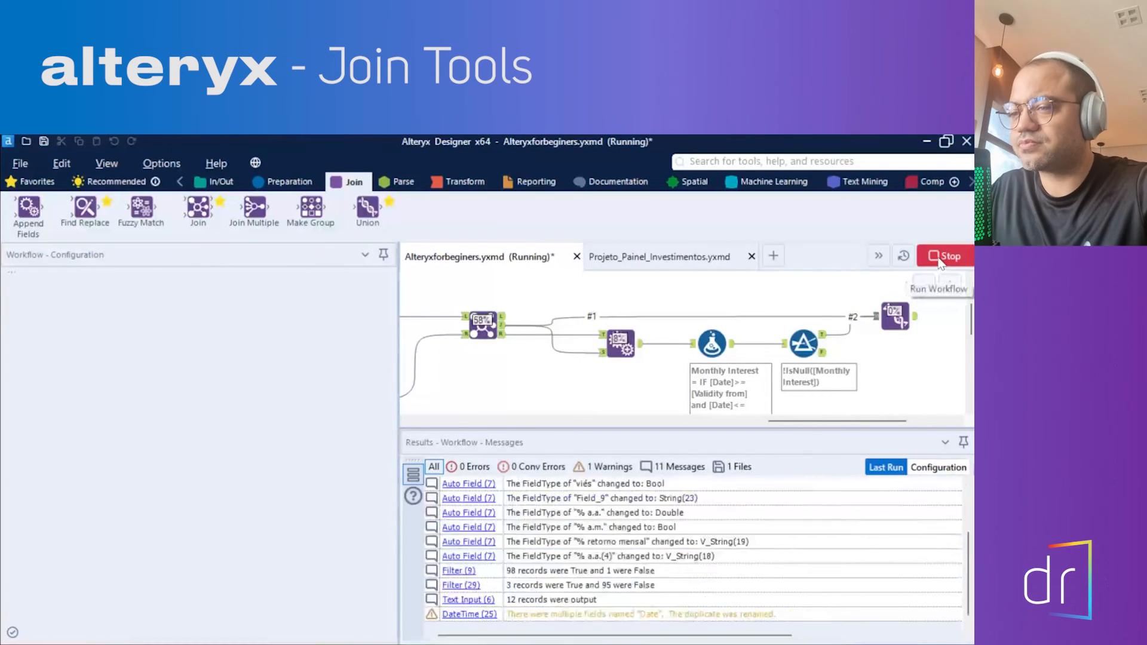
pyautogui.click(912, 315)
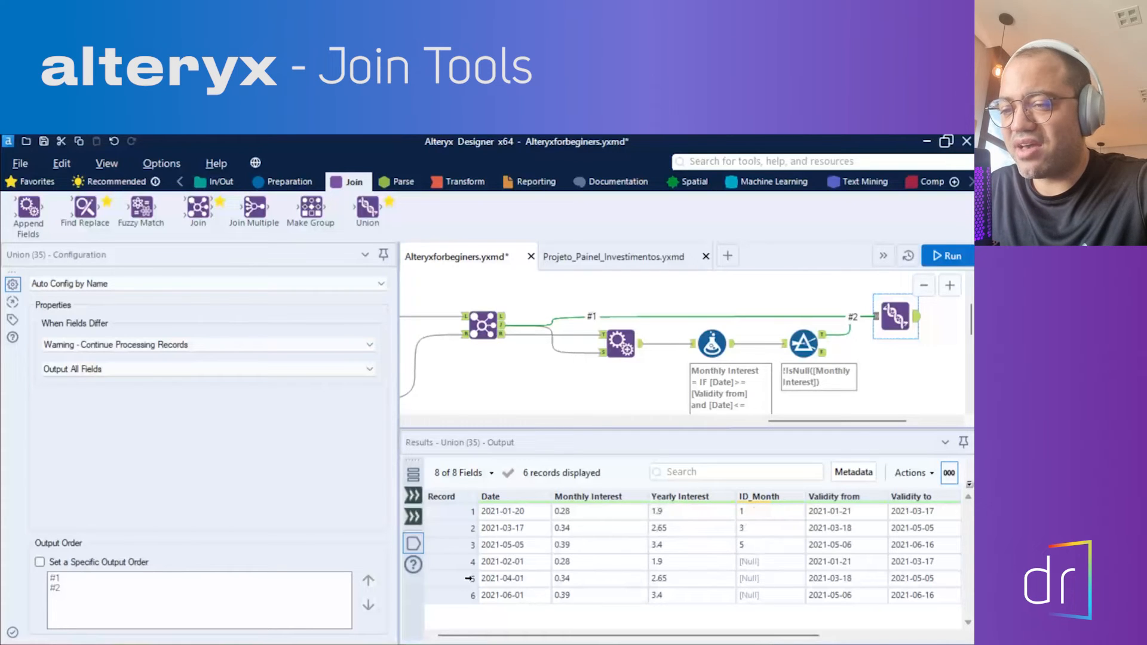
pyautogui.click(803, 353)
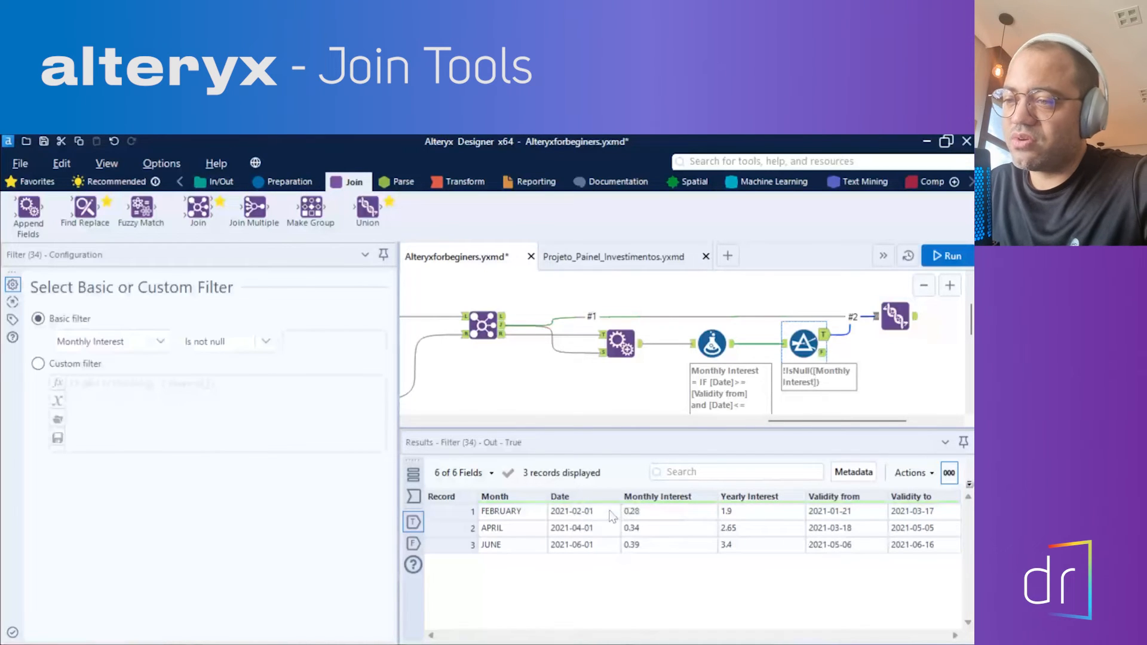
pyautogui.click(896, 316)
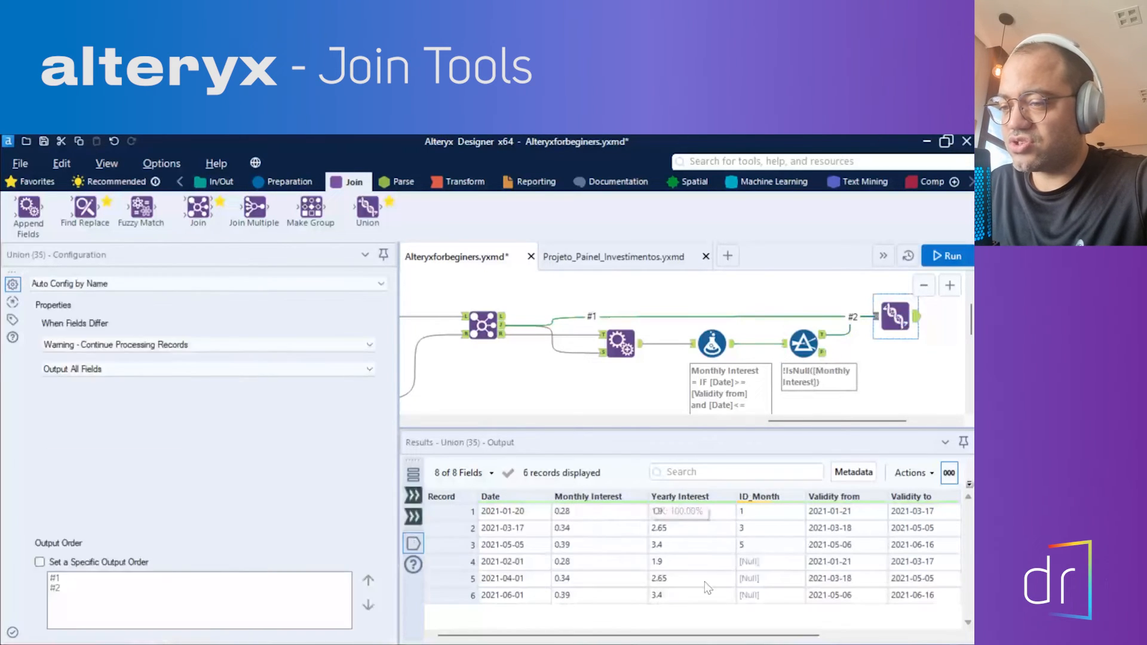
# Examine the Name of Month and Month columns at the end of the Union tool's output.
pyautogui.moveTo(766, 634); pyautogui.dragTo(868, 634)
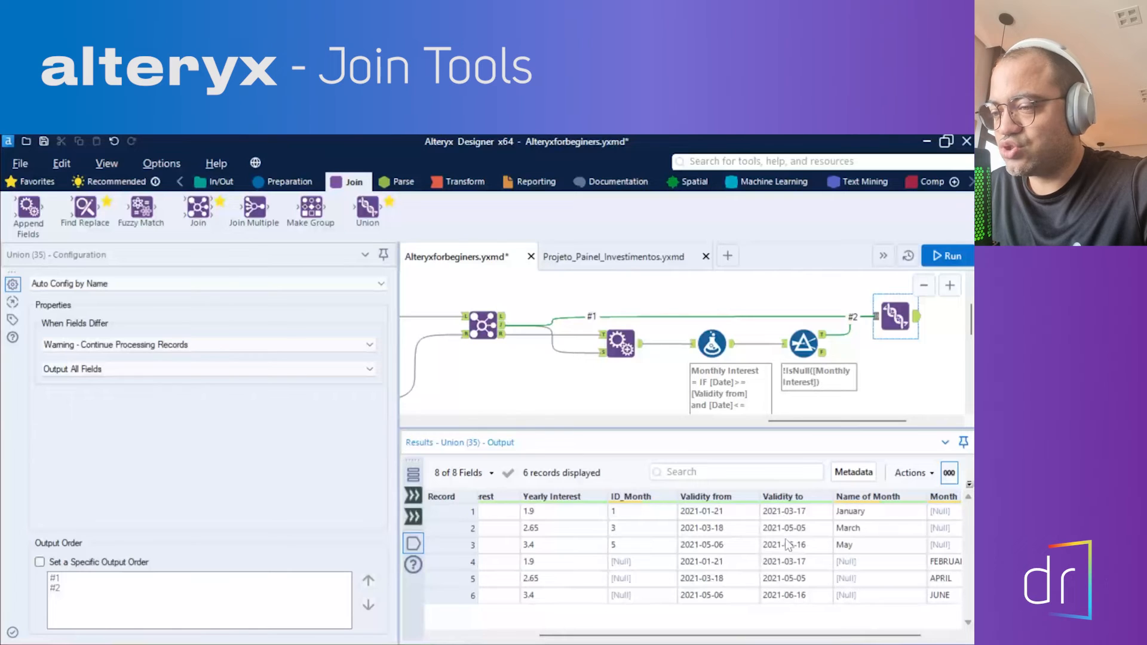
pyautogui.moveTo(807, 640); pyautogui.dragTo(833, 639)
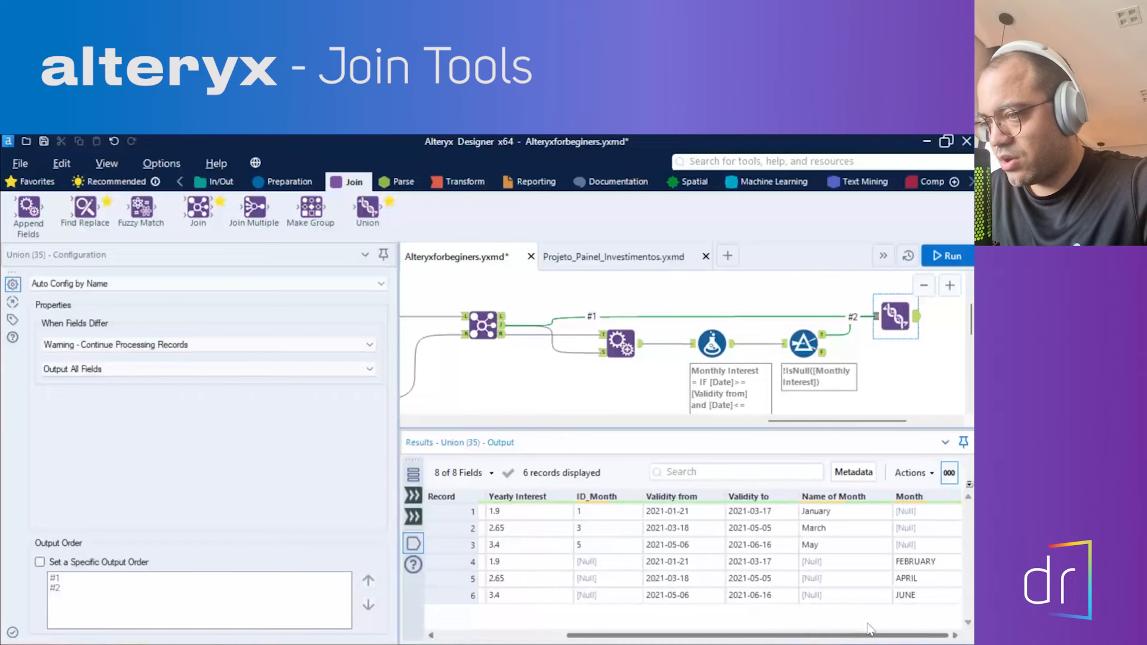
pyautogui.moveTo(839, 506)
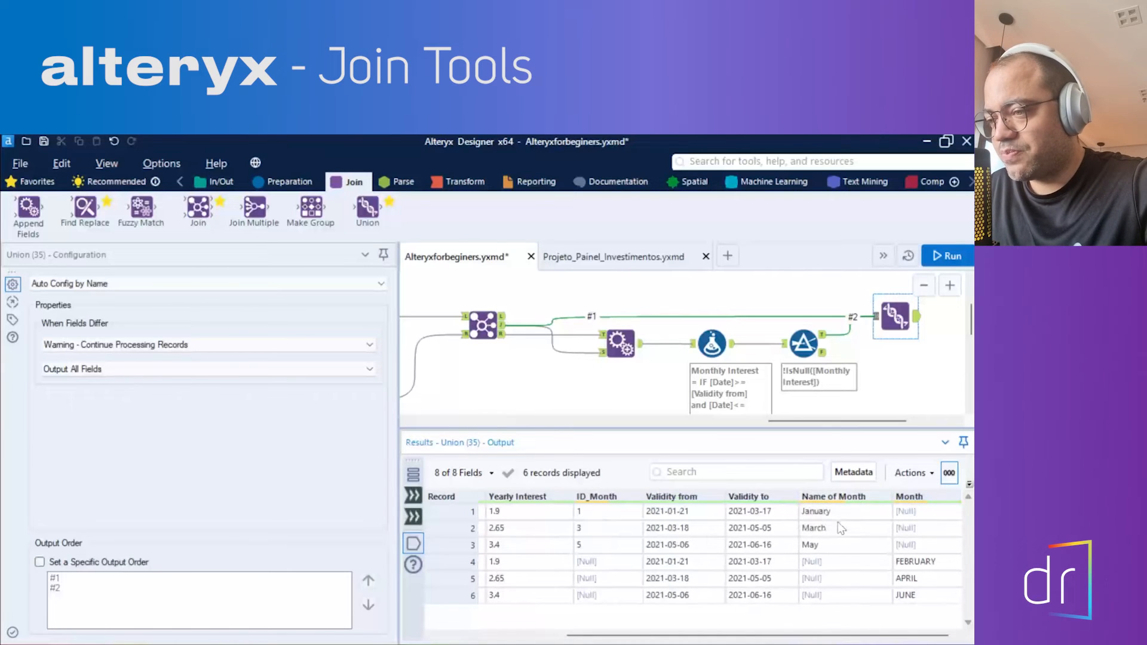
pyautogui.moveTo(912, 507)
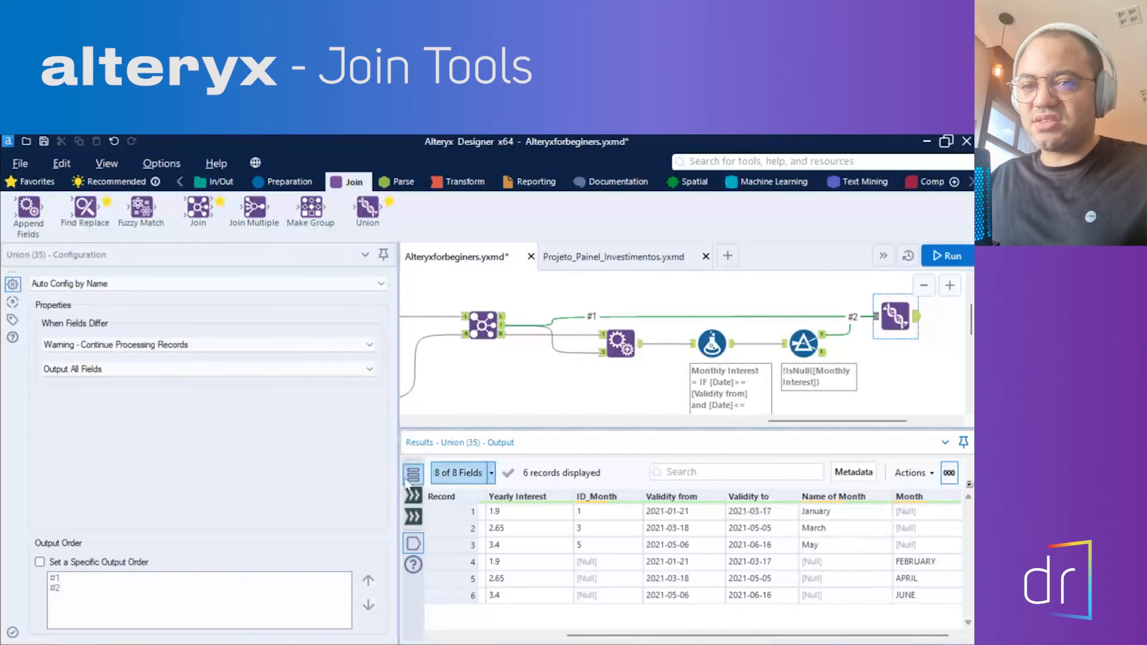
# Switch the Union tool to Manually Configure Fields and move input #2's Month field into Col7 under Name of Month.
pyautogui.click(249, 281)
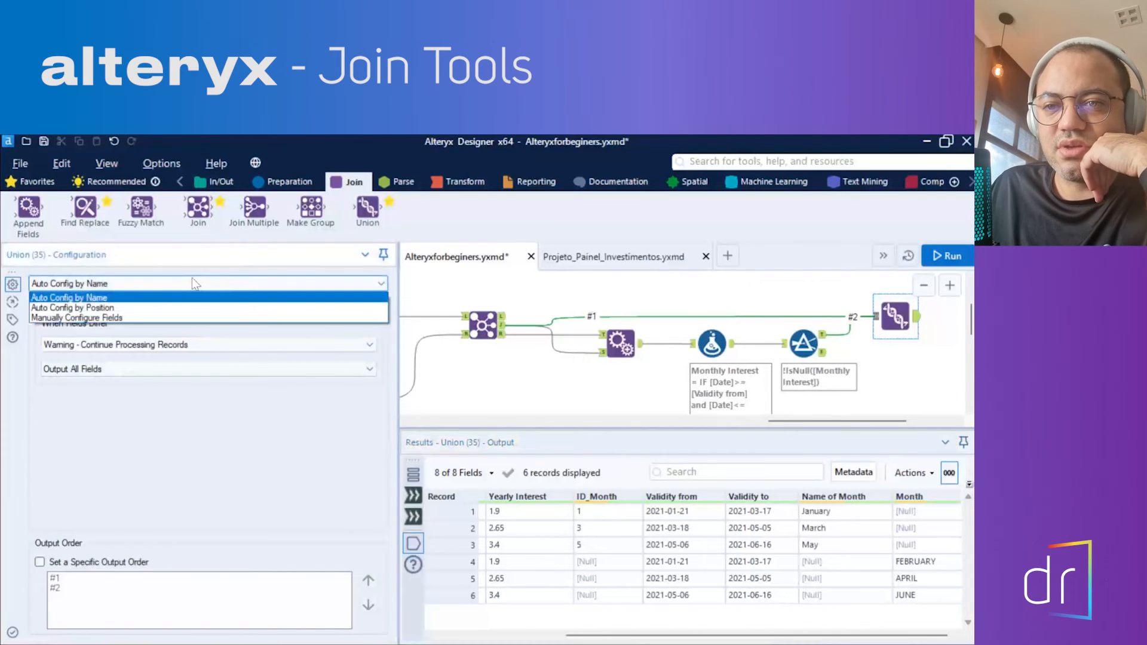
pyautogui.click(103, 319)
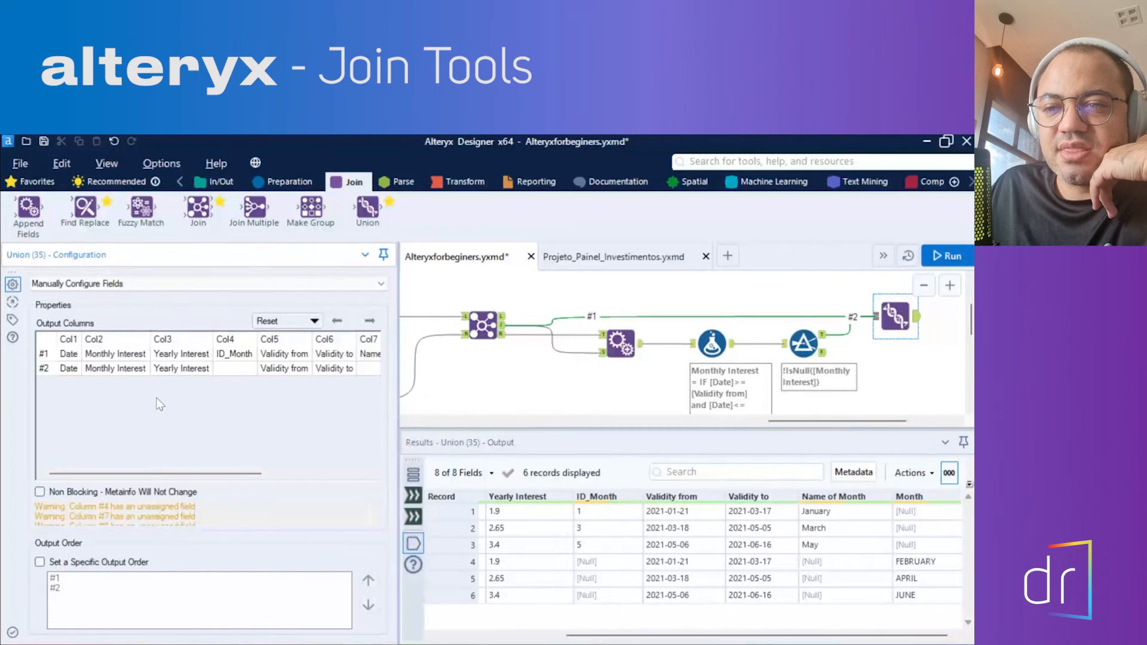
pyautogui.moveTo(180, 476); pyautogui.dragTo(286, 476)
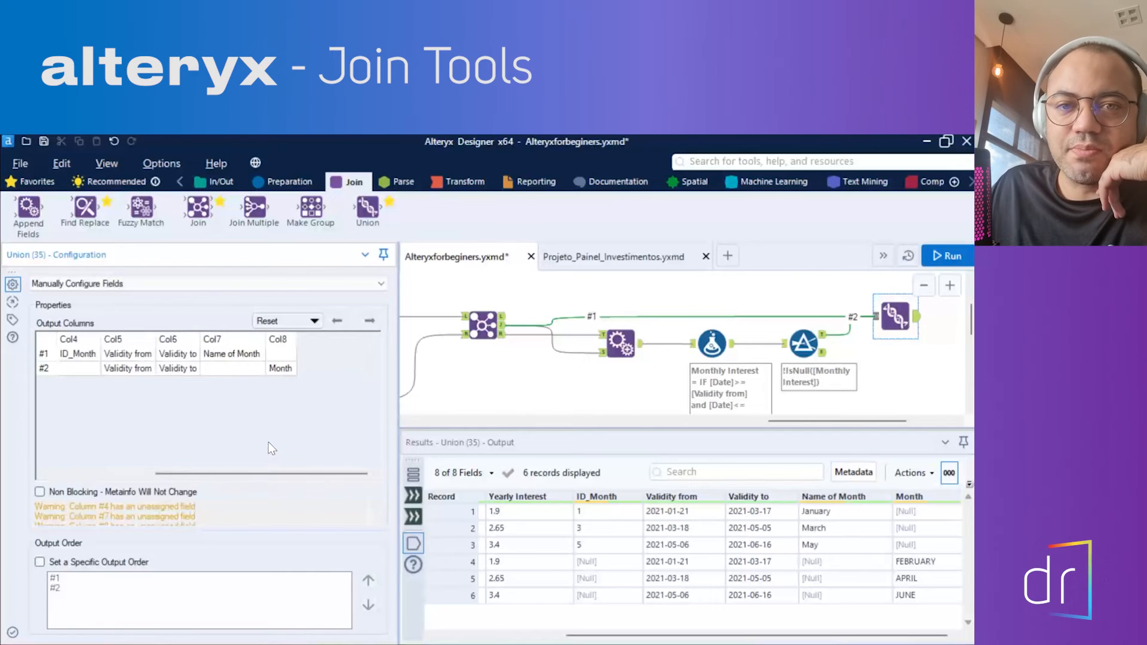
pyautogui.click(280, 371)
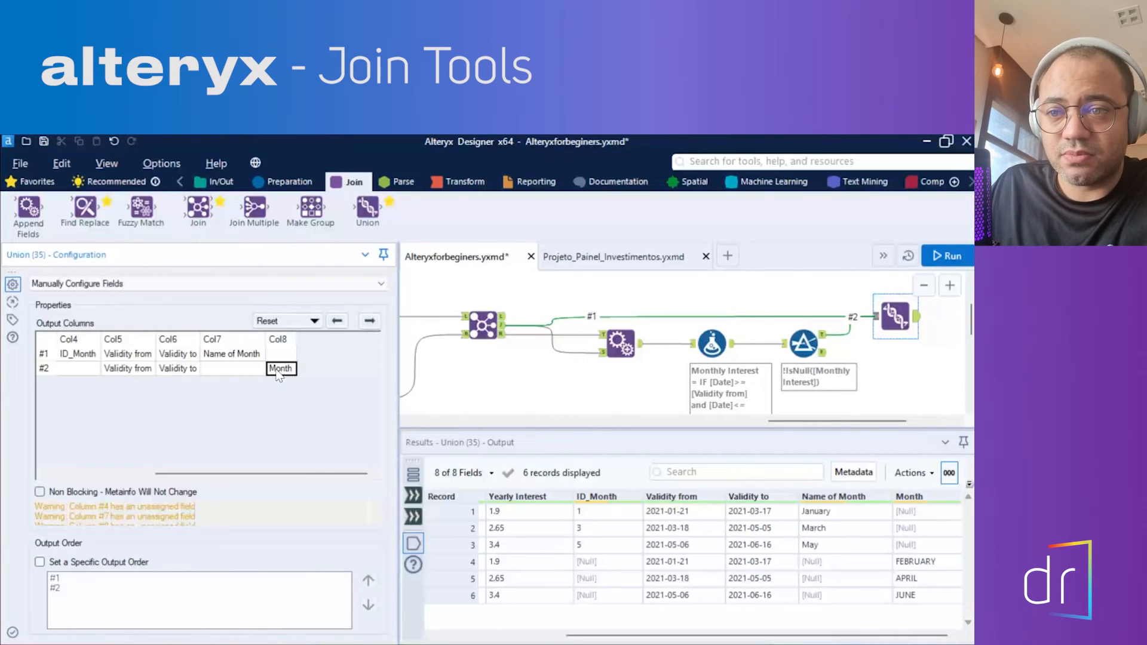
pyautogui.click(222, 356)
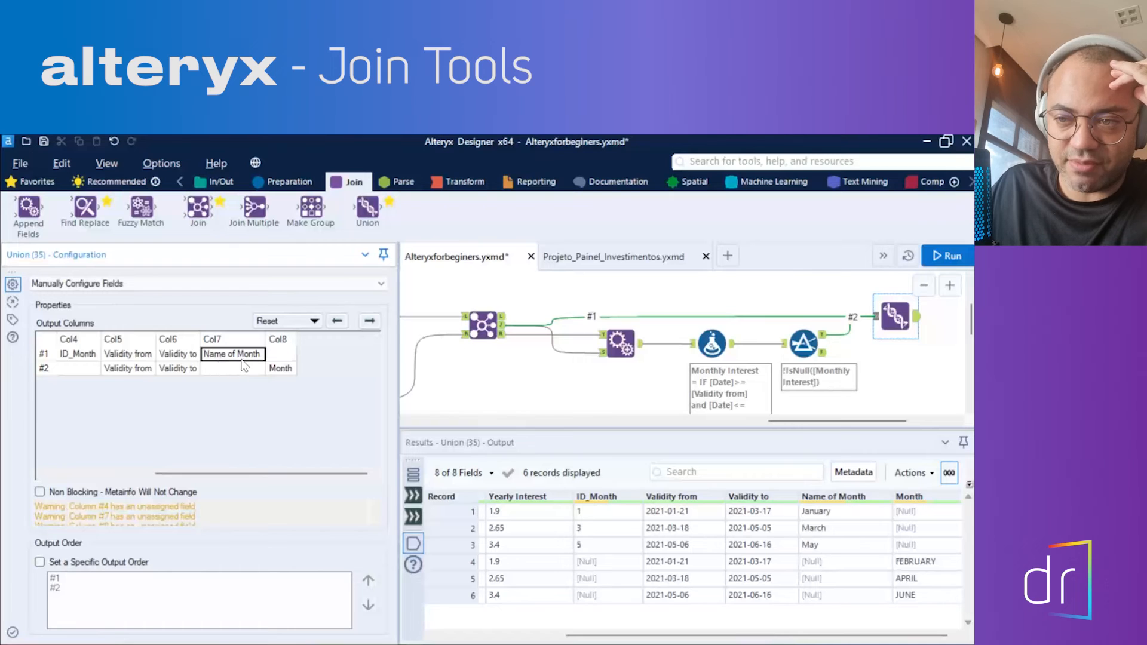
pyautogui.click(280, 371)
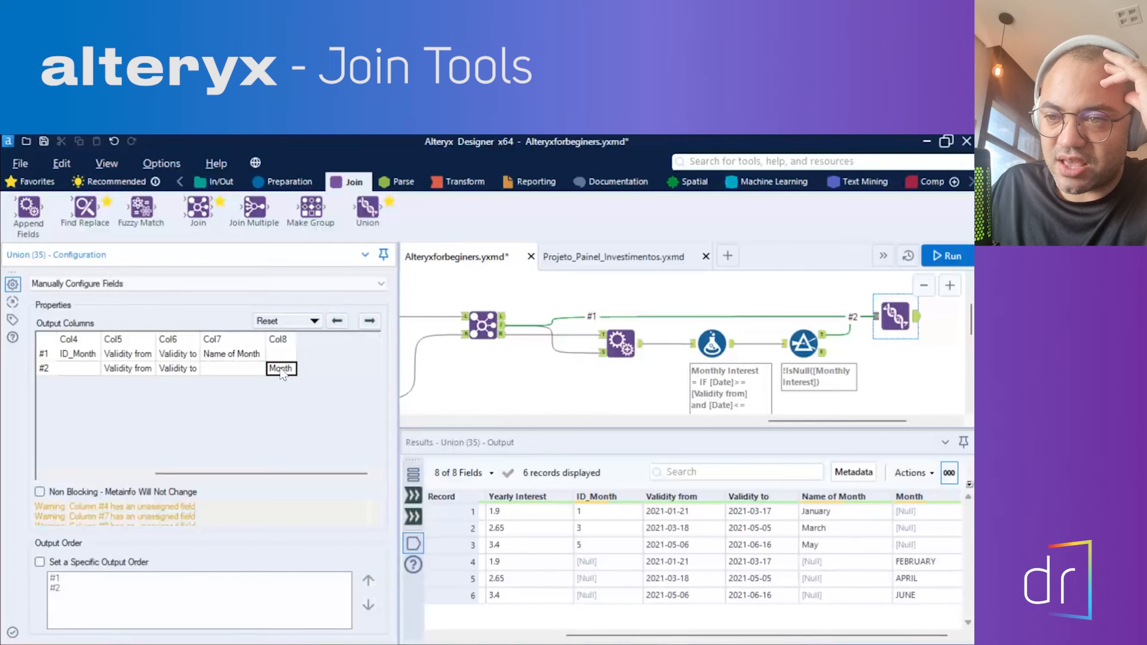
pyautogui.click(338, 321)
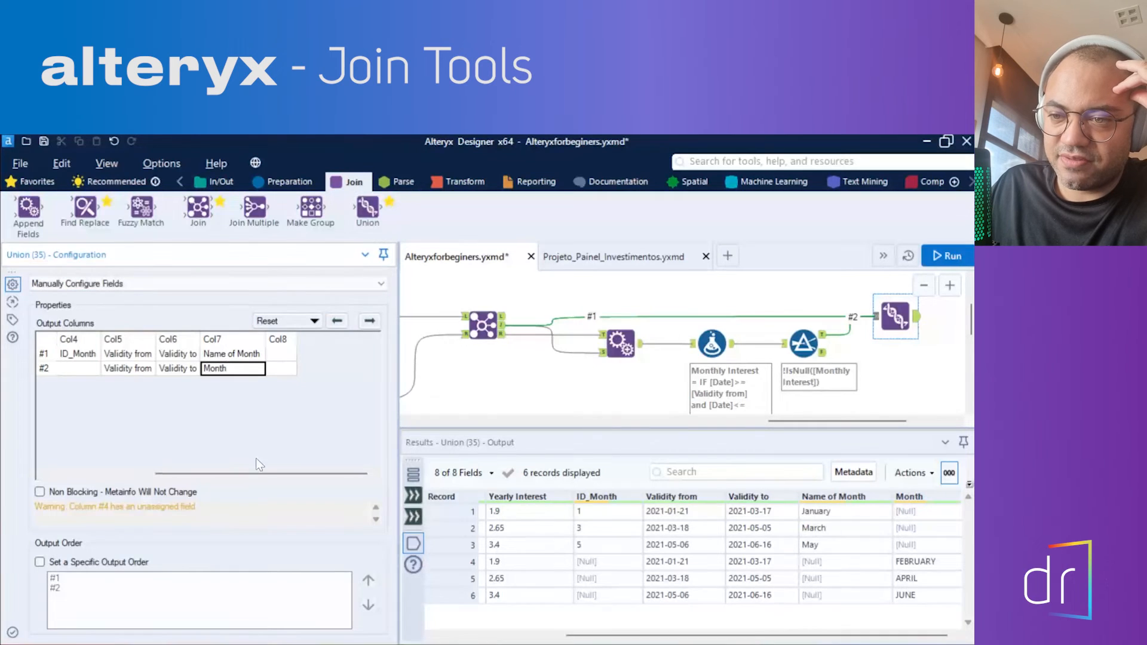
pyautogui.moveTo(262, 473)
pyautogui.mouseDown()
pyautogui.moveTo(135, 467)
pyautogui.moveTo(256, 457)
pyautogui.mouseUp()
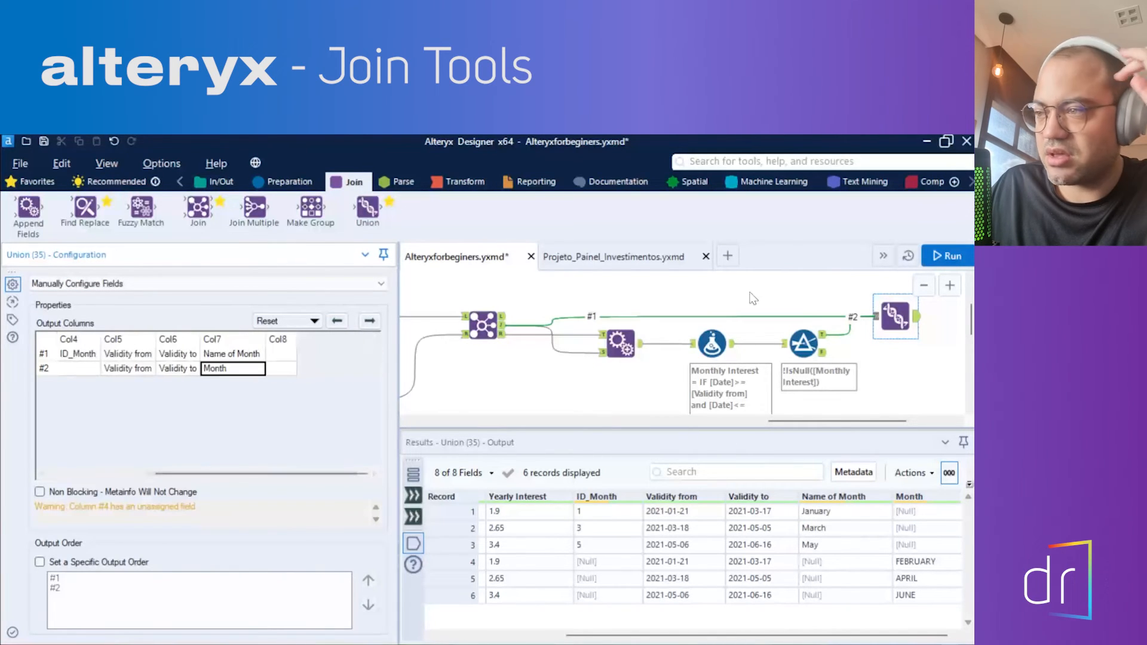
# Run the workflow and inspect the Union tool's output with the manually aligned fields.
pyautogui.click(947, 255)
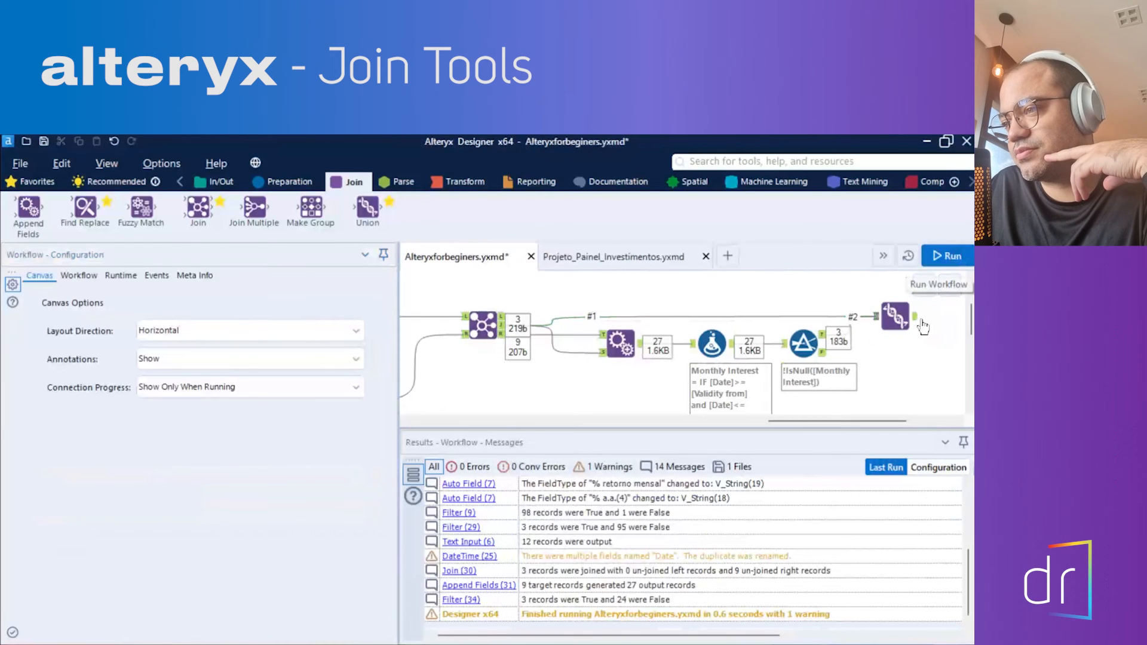
pyautogui.click(898, 322)
pyautogui.moveTo(794, 630); pyautogui.dragTo(762, 637)
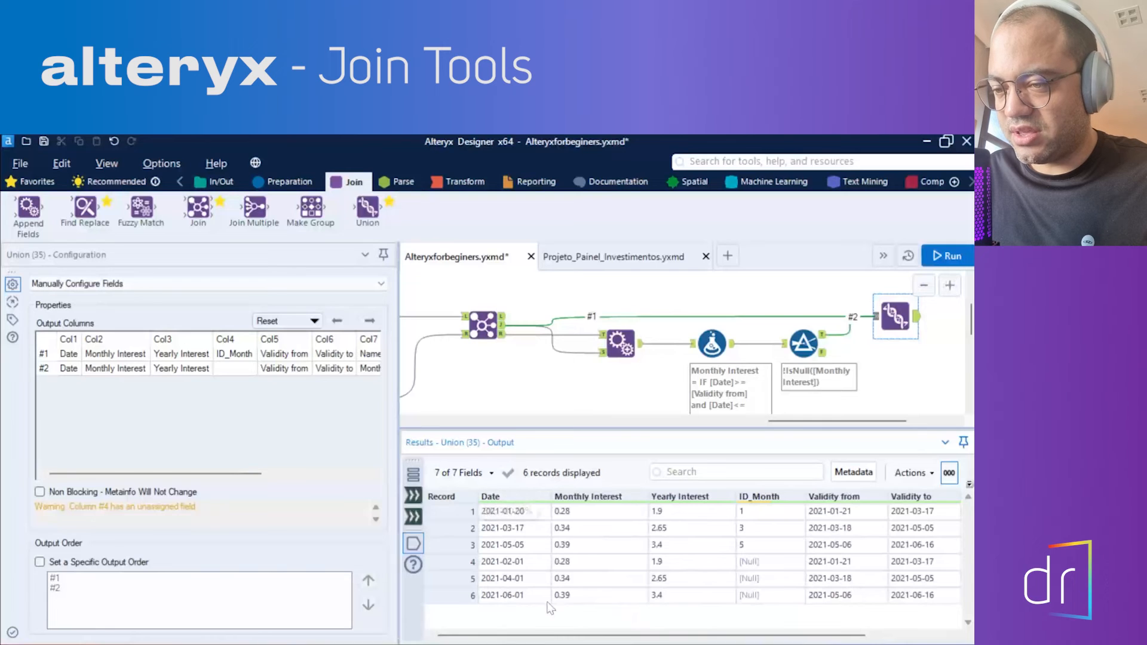
pyautogui.moveTo(577, 630)
pyautogui.mouseDown()
pyautogui.moveTo(662, 638)
pyautogui.moveTo(585, 637)
pyautogui.mouseUp()
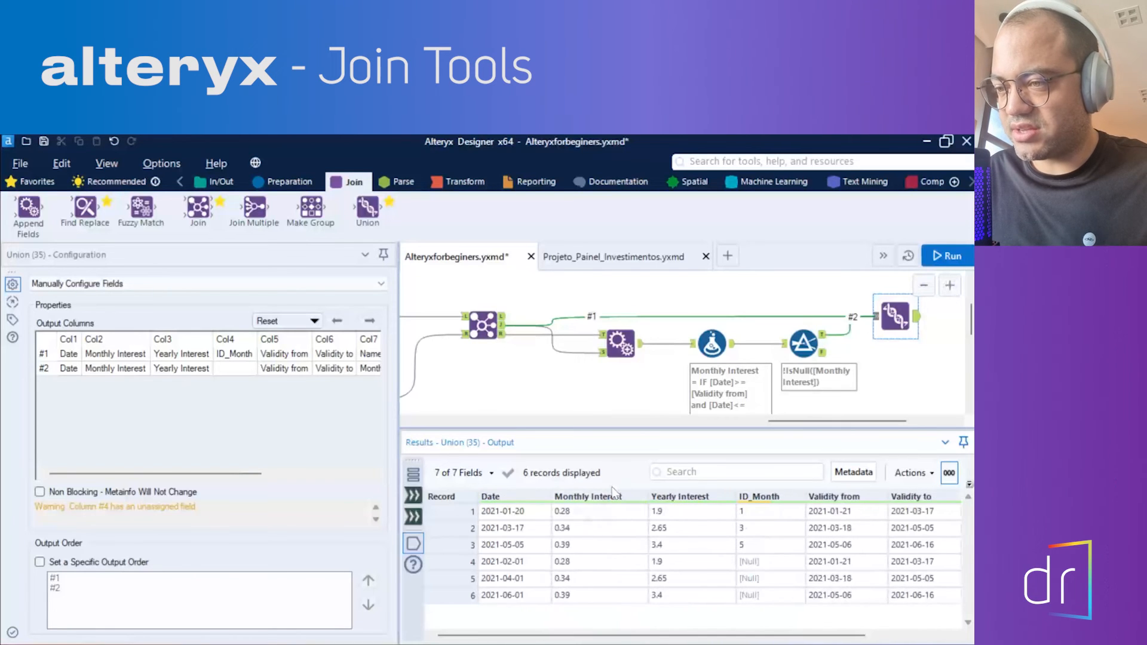
# Place a Select tool directly after the Union tool, connected to its output.
pyautogui.moveTo(802, 422); pyautogui.dragTo(897, 422)
pyautogui.scroll(-2, 872, 392)
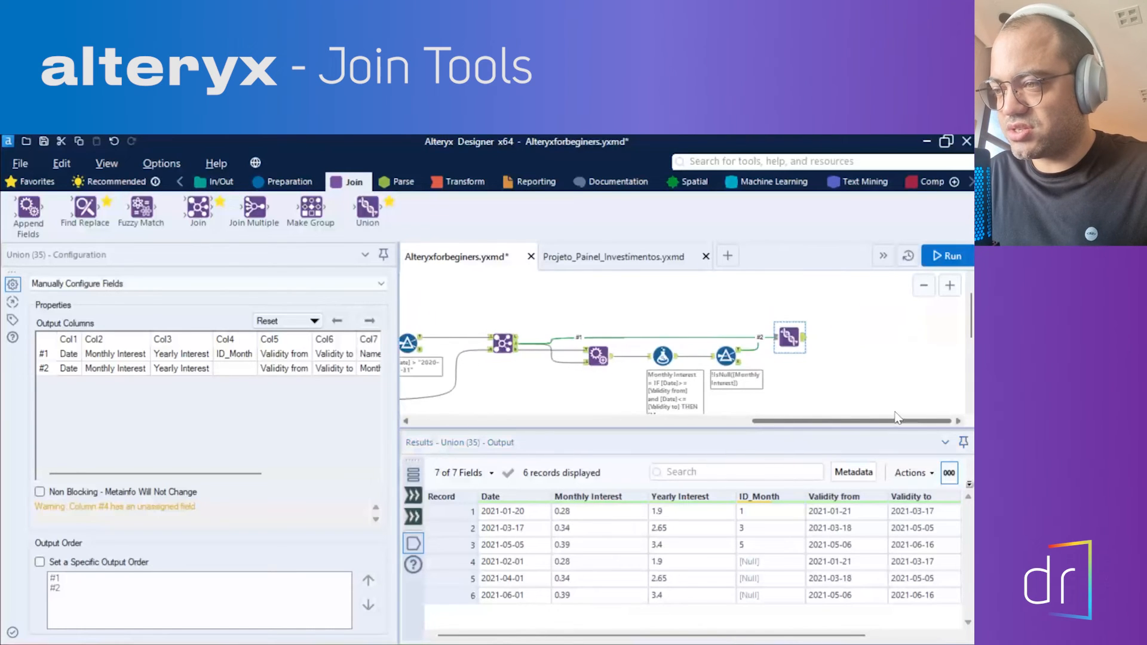
pyautogui.click(286, 184)
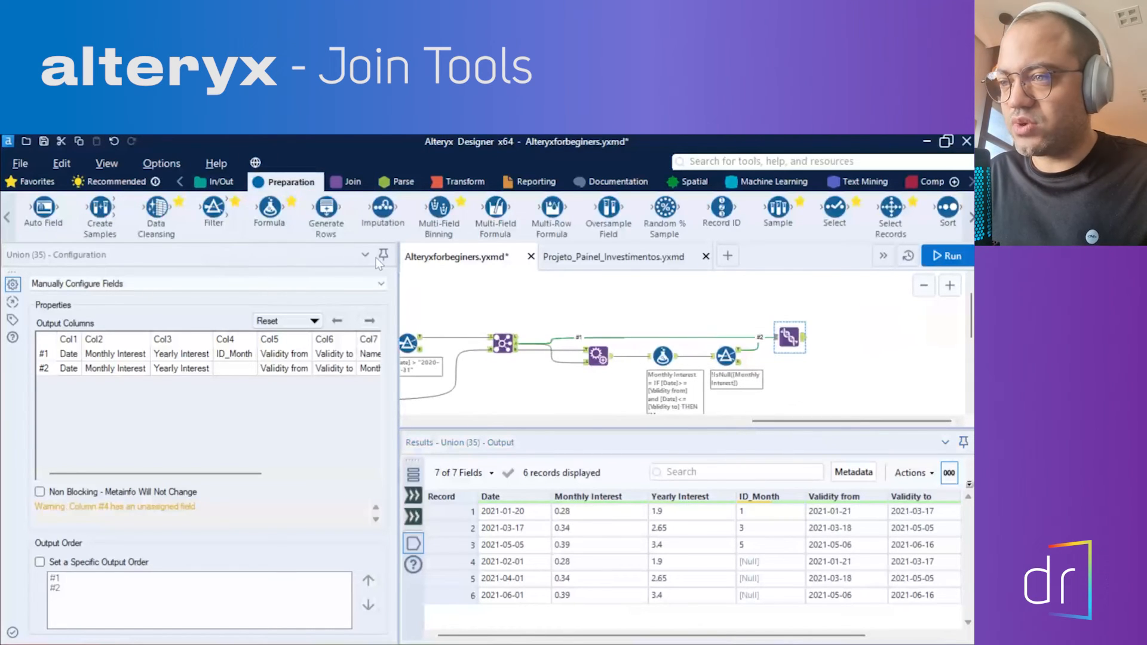
pyautogui.moveTo(841, 206); pyautogui.dragTo(839, 338)
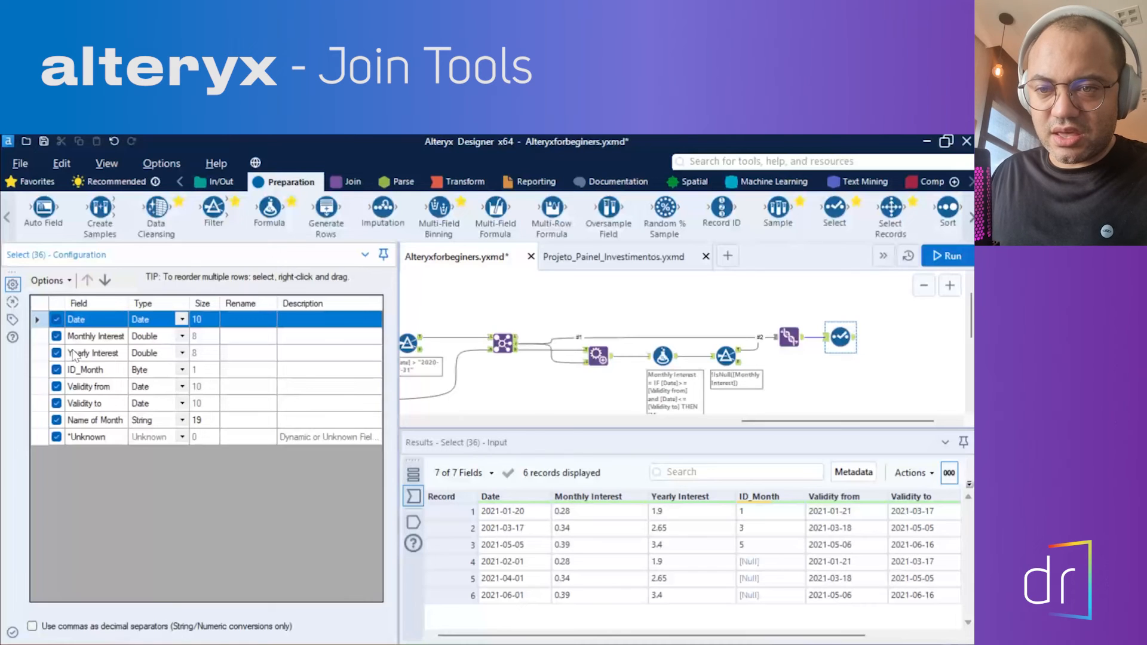
# Exclude *Unknown, Validity to, Validity from and ID_Month in the Select tool, and run the workflow to view its output.
pyautogui.click(57, 437)
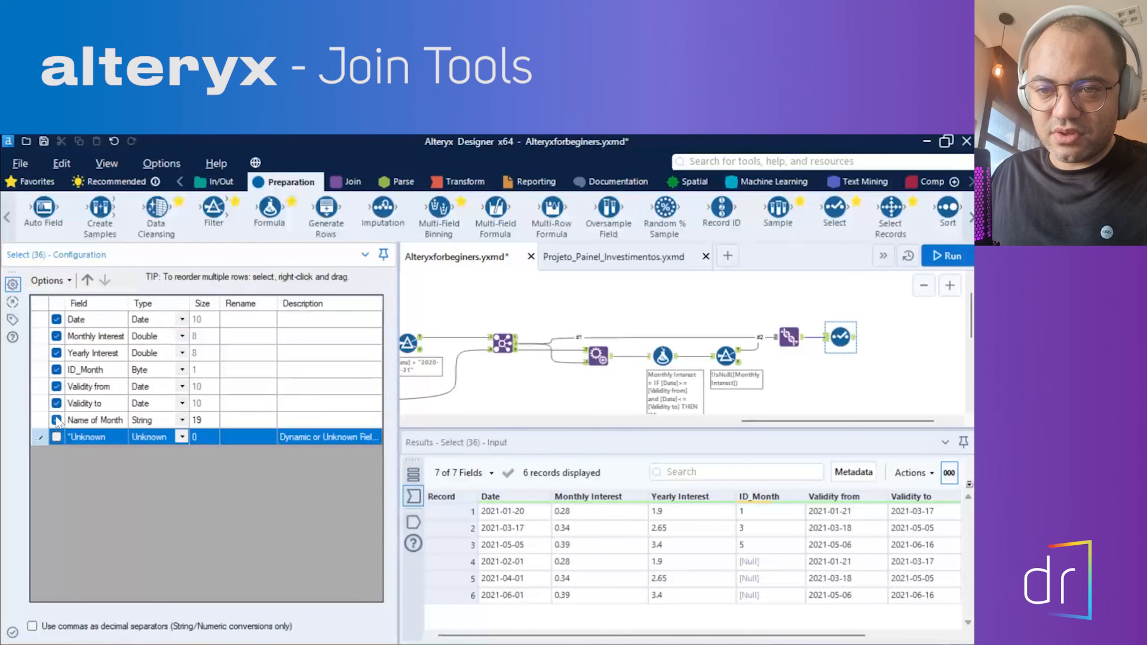
pyautogui.click(57, 403)
pyautogui.click(56, 386)
pyautogui.click(57, 369)
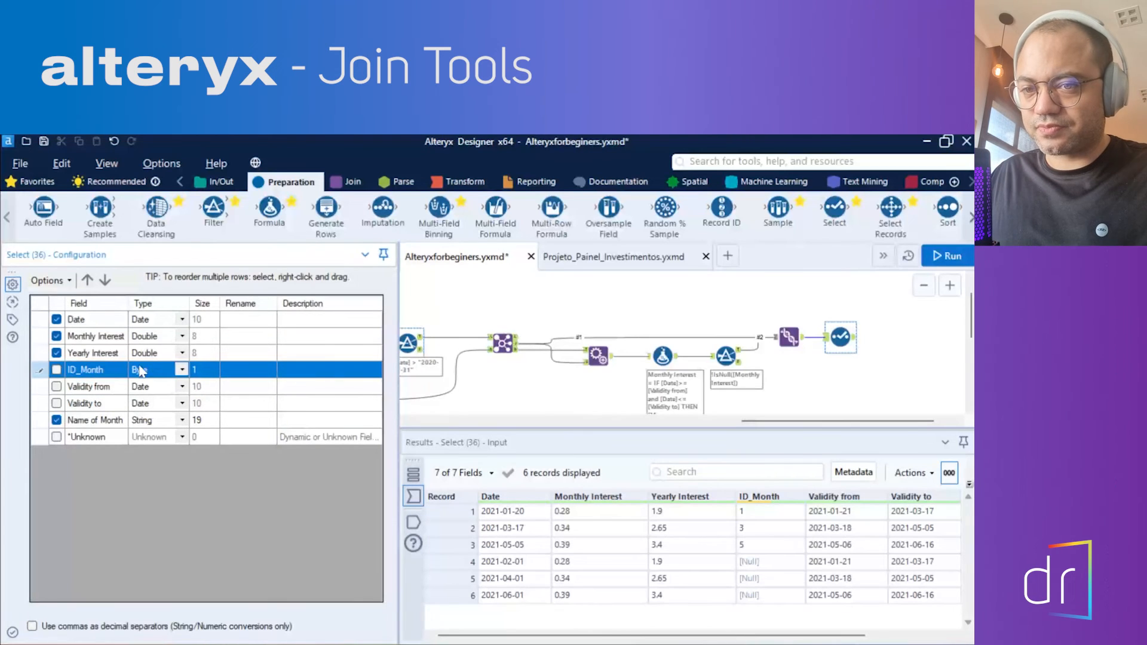
pyautogui.click(942, 257)
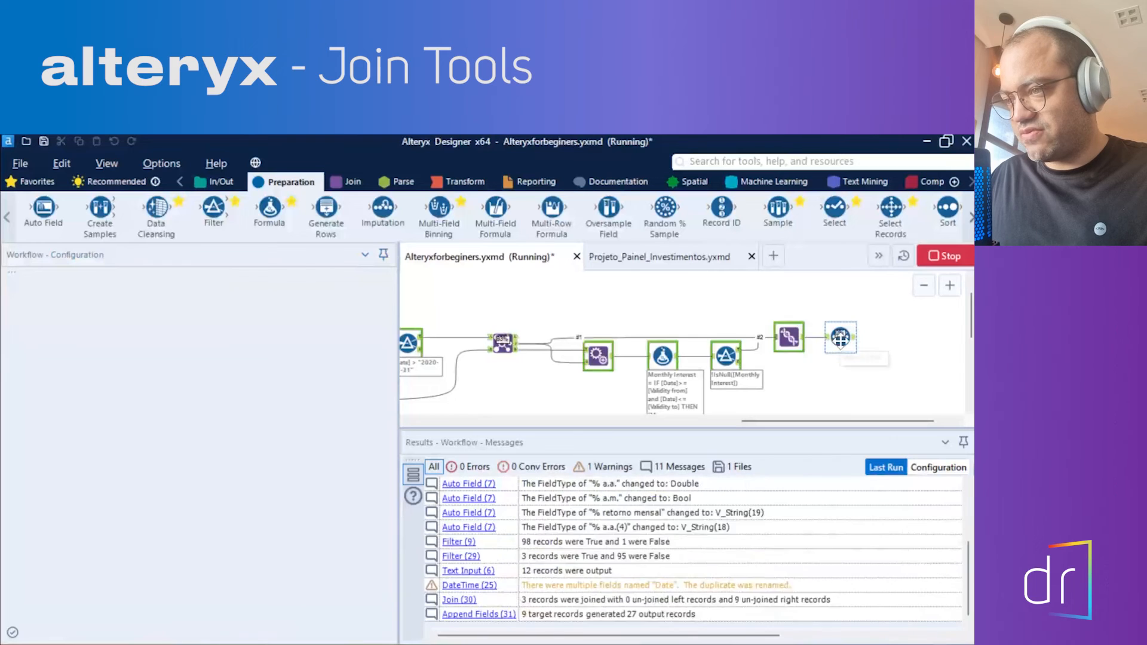
pyautogui.click(853, 342)
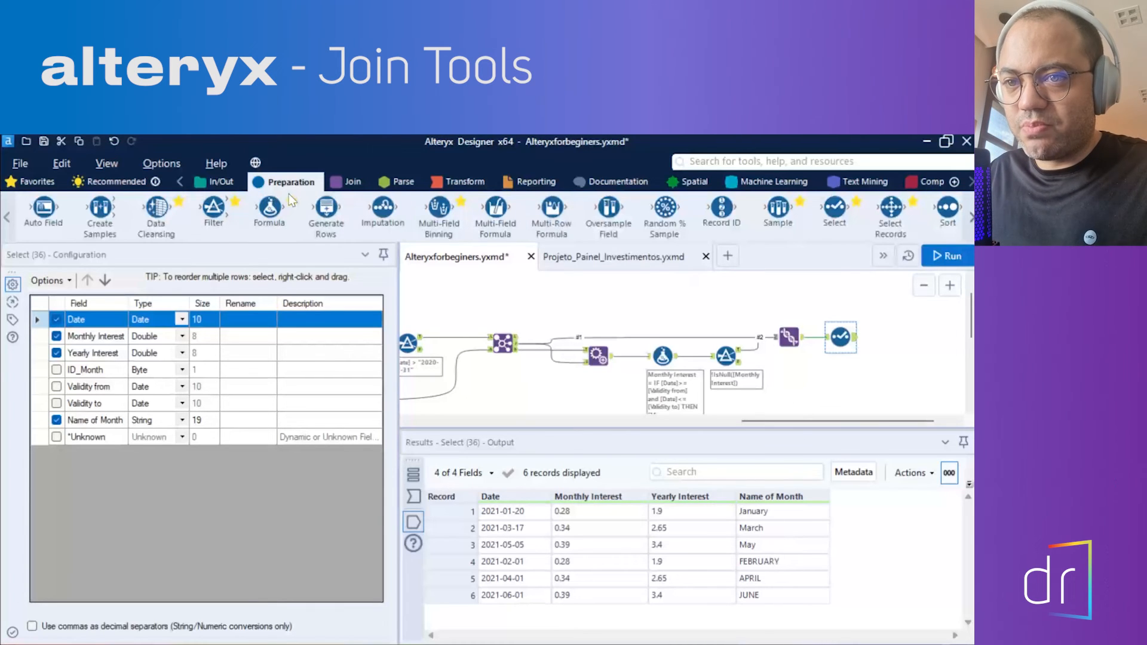
# Place a Data Cleansing tool after the Select tool and limit the fields to cleanse to Name of Month.
pyautogui.moveTo(164, 209); pyautogui.dragTo(891, 338)
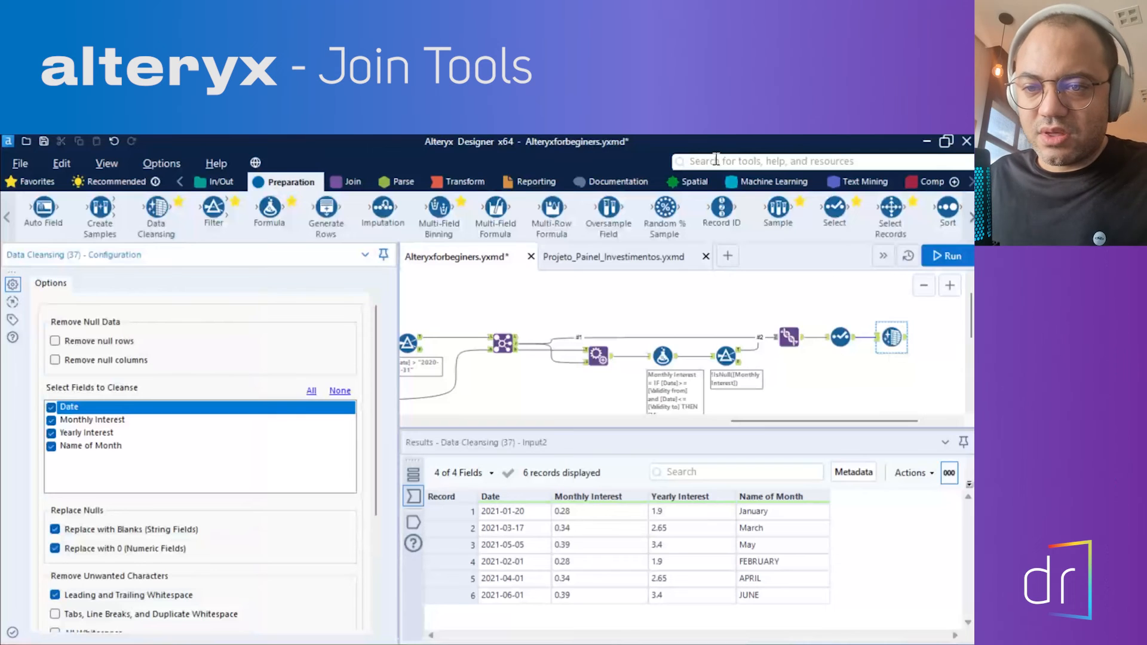
pyautogui.click(54, 421)
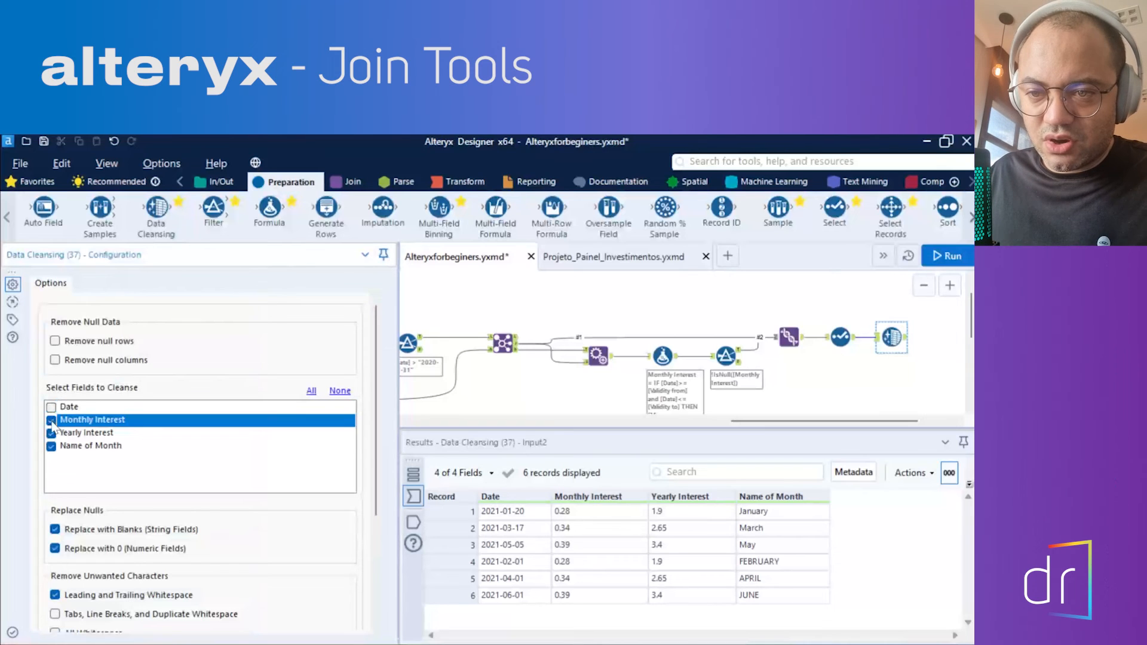
pyautogui.click(52, 434)
# Enable Modify Case with Upper Case in the Data Cleansing tool, and run the workflow to view its output.
pyautogui.scroll(-3, 123, 507)
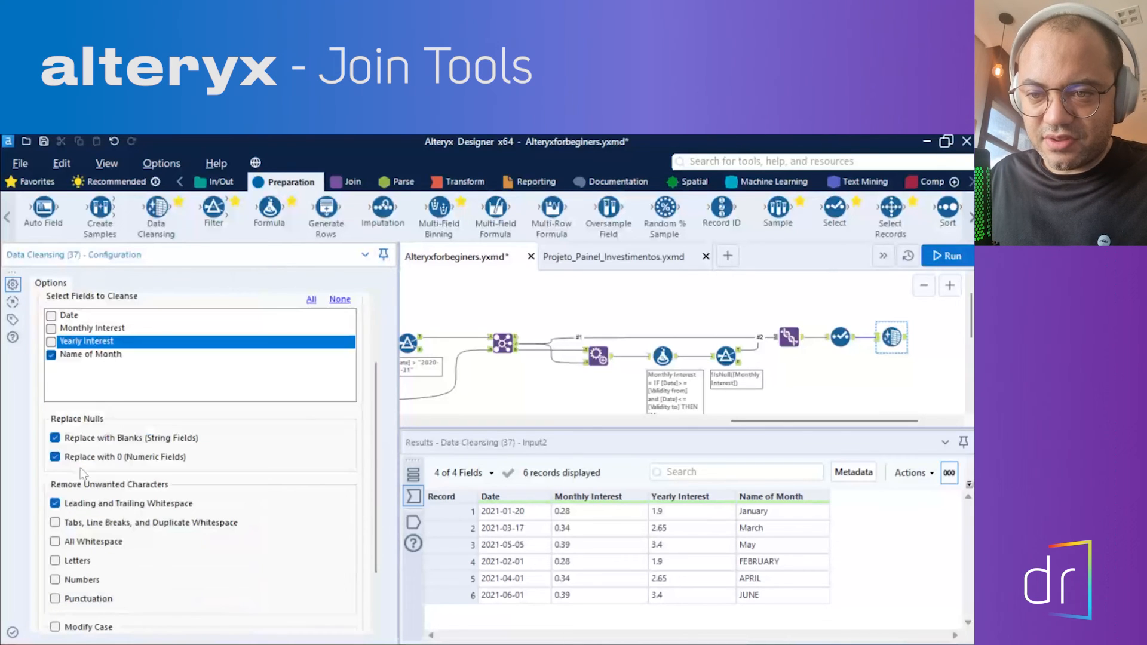
pyautogui.scroll(-2, 73, 490)
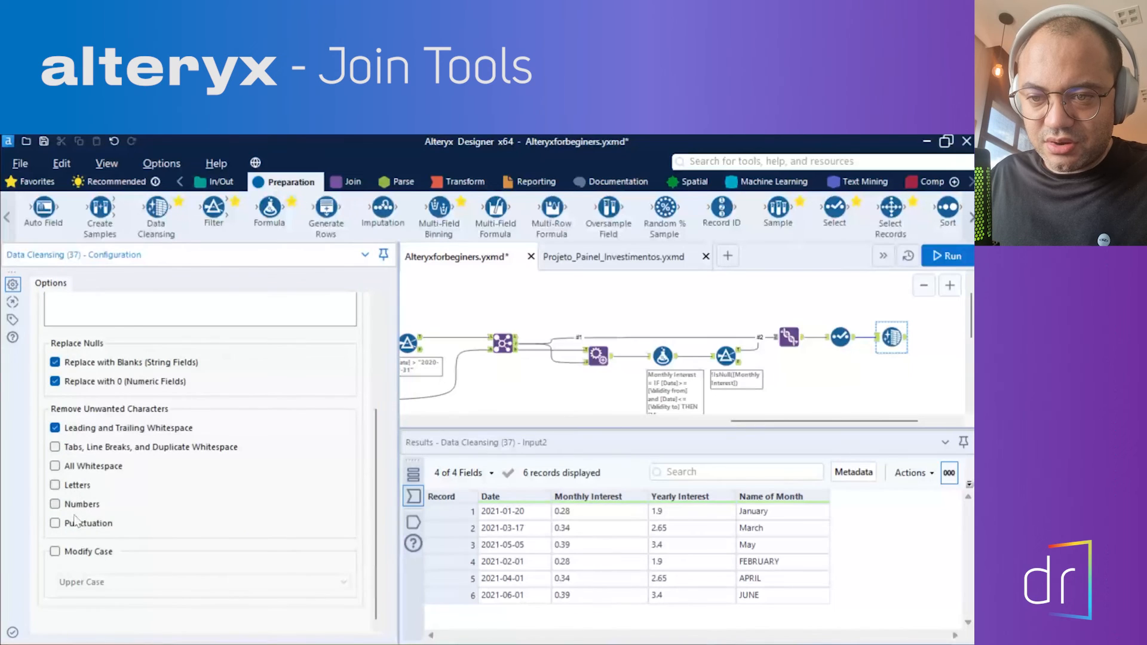
pyautogui.click(55, 552)
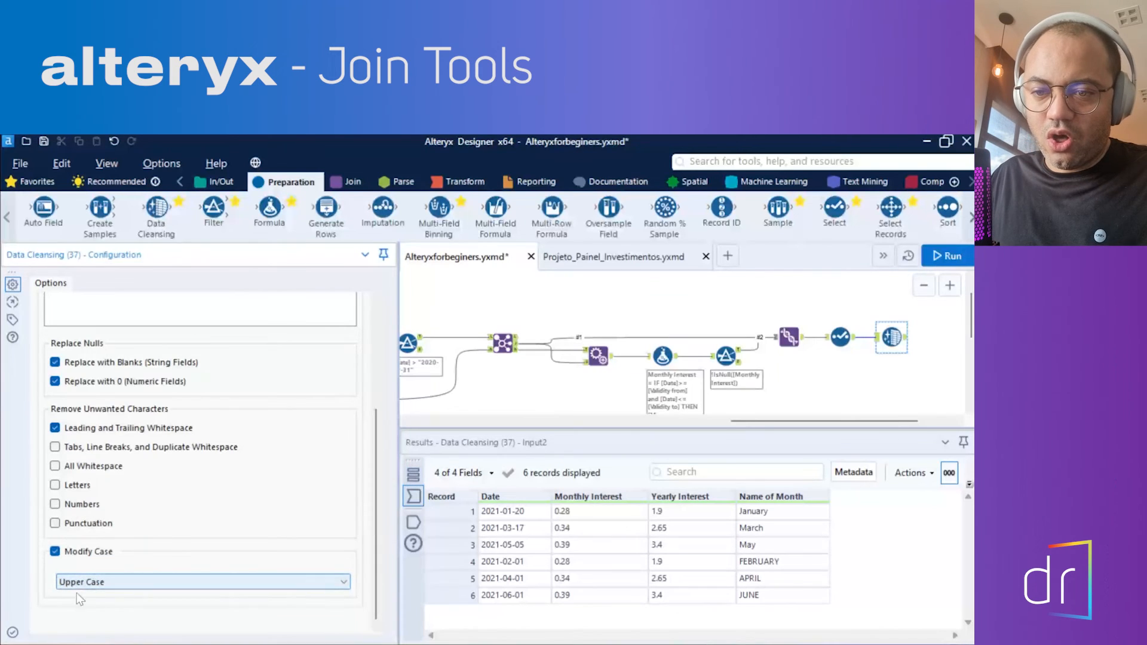
pyautogui.click(954, 258)
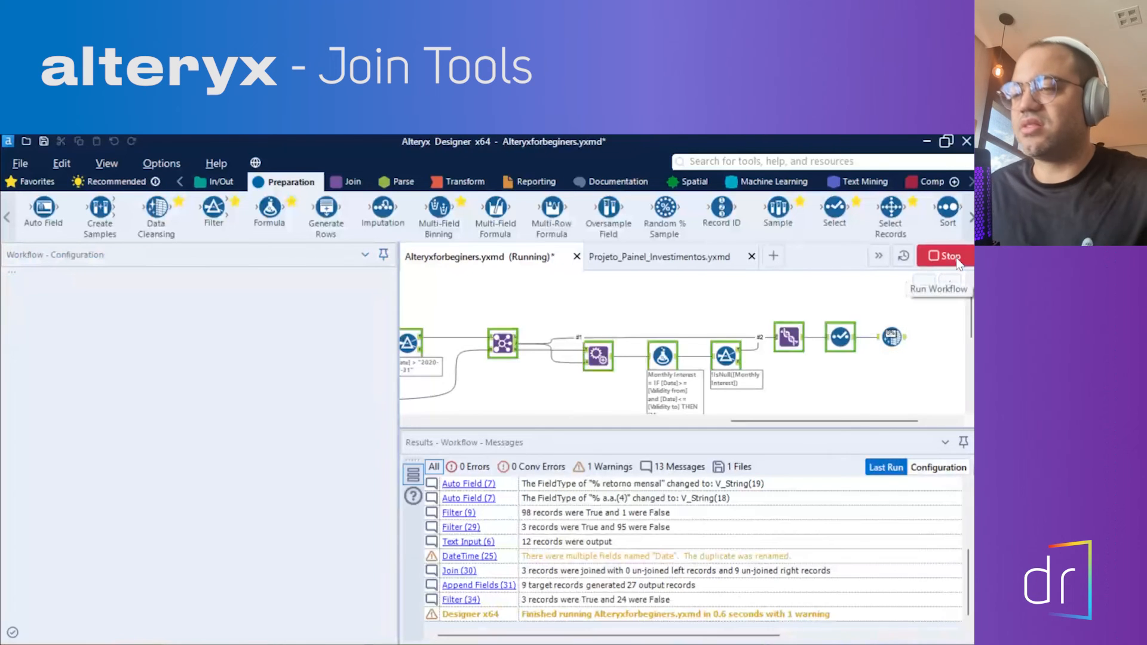
pyautogui.click(902, 338)
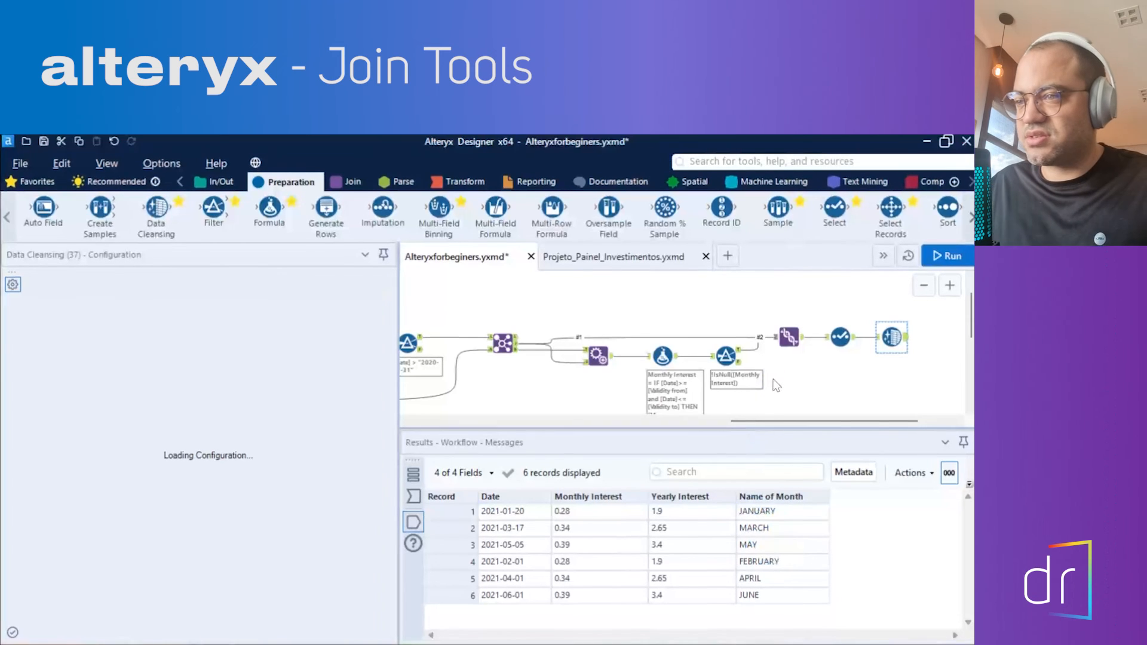
# Group the tools from the date Filter through Data Cleansing in a new container and shift it slightly away from the neighbouring container.
pyautogui.scroll(-2, 794, 383)
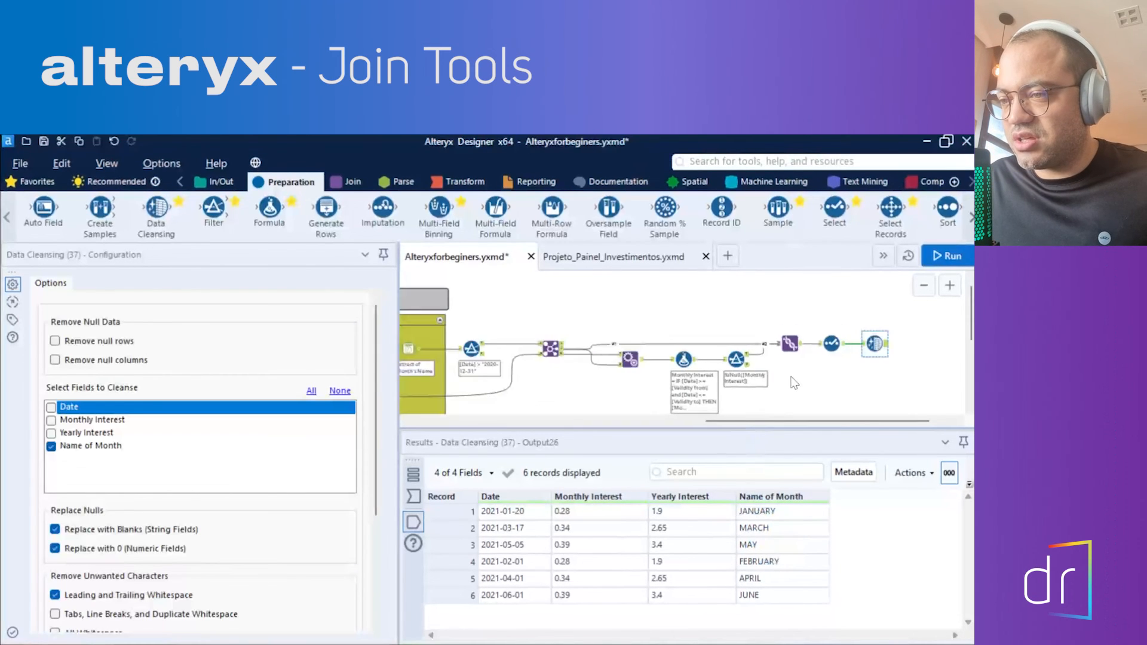
pyautogui.scroll(-1, 526, 321)
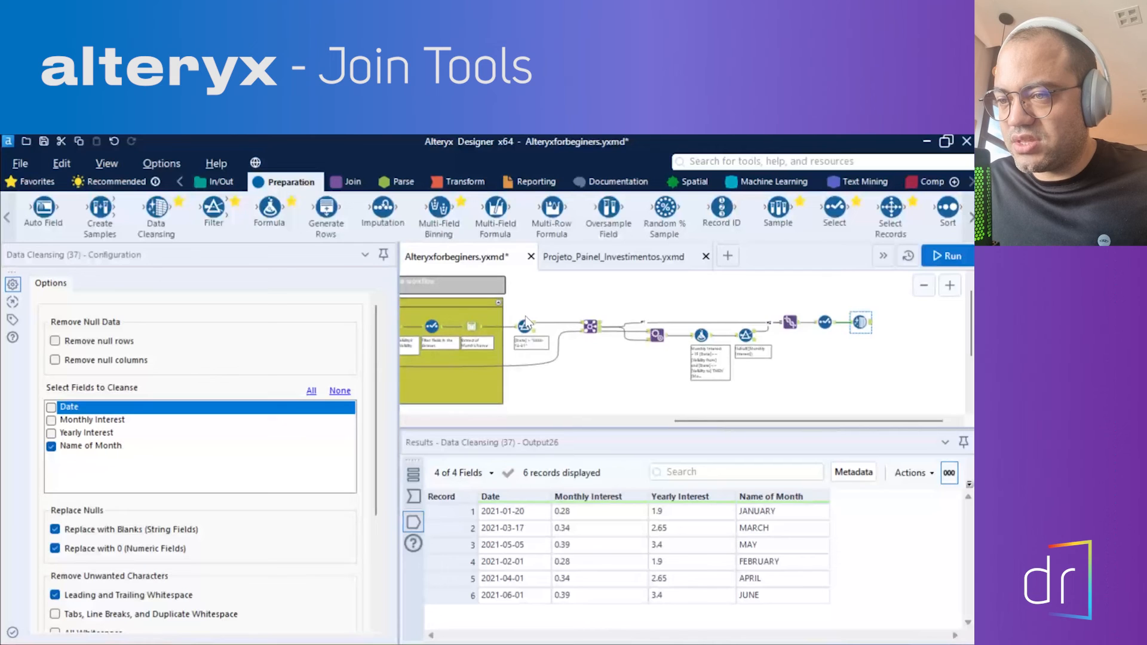
pyautogui.moveTo(514, 304); pyautogui.dragTo(892, 407)
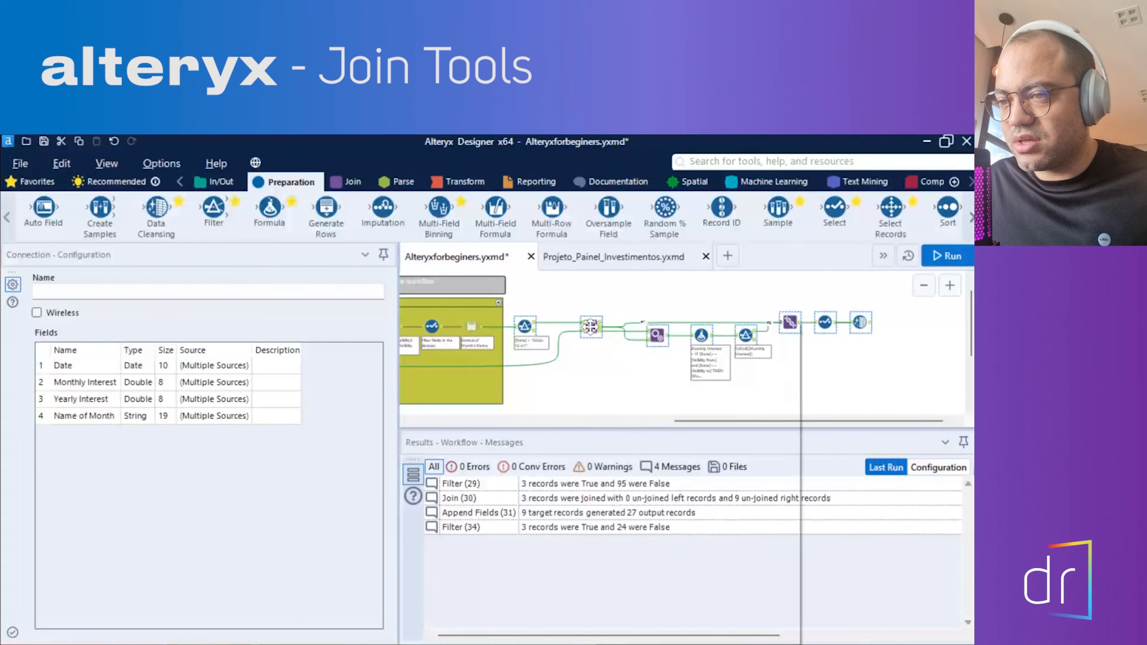
pyautogui.rightClick(589, 326)
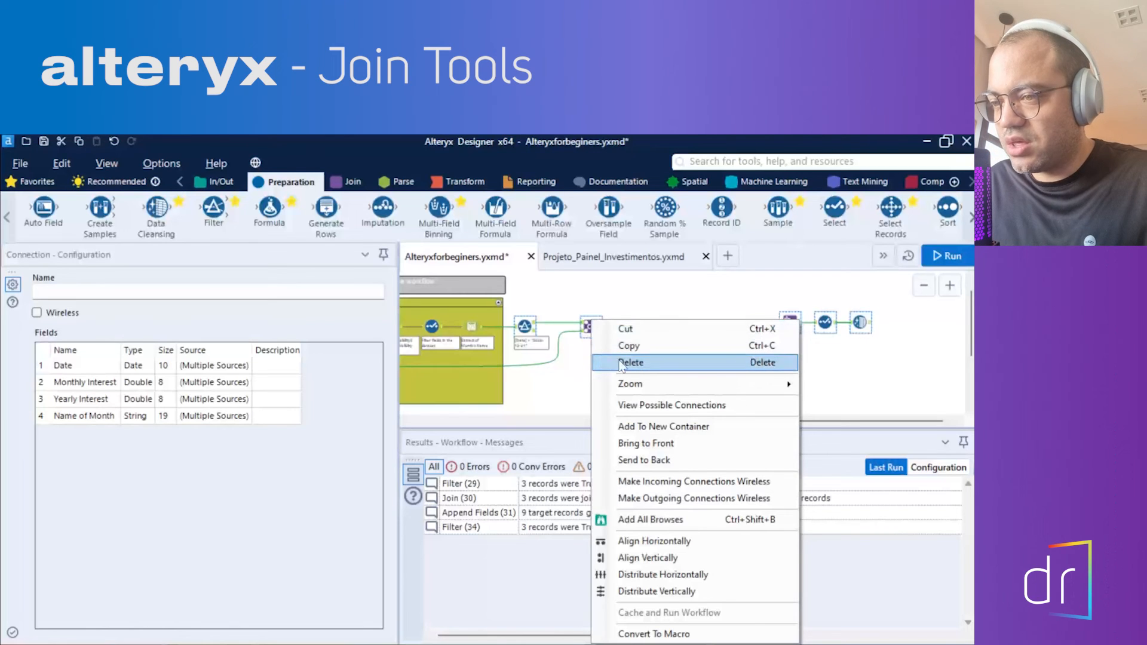
pyautogui.click(658, 427)
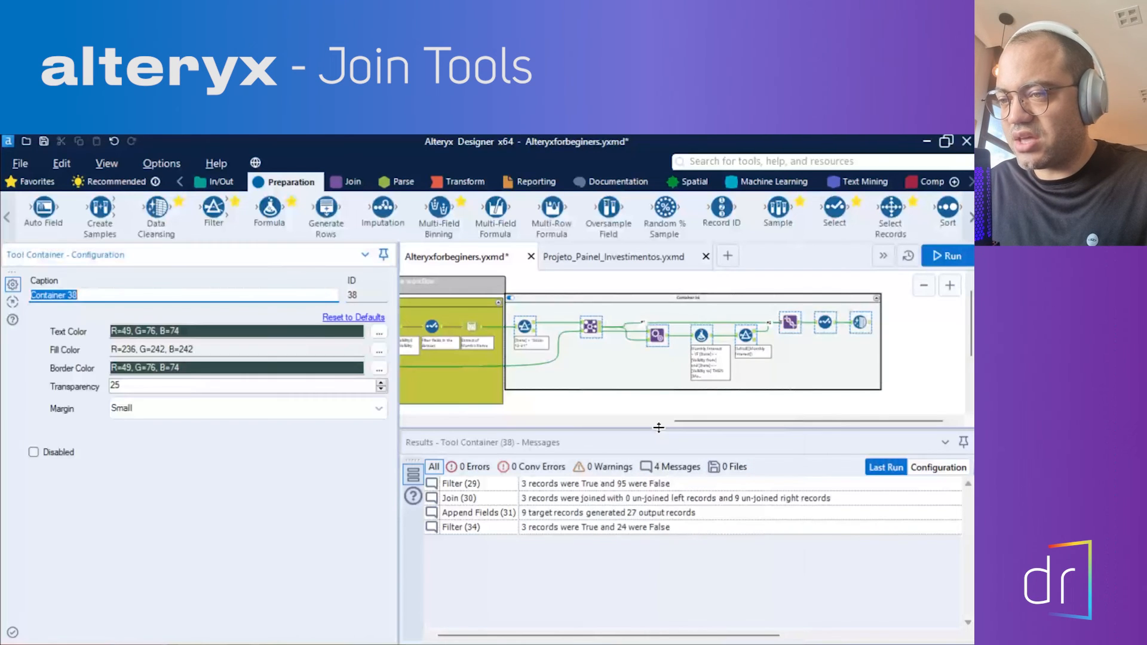
pyautogui.moveTo(624, 298); pyautogui.dragTo(628, 303)
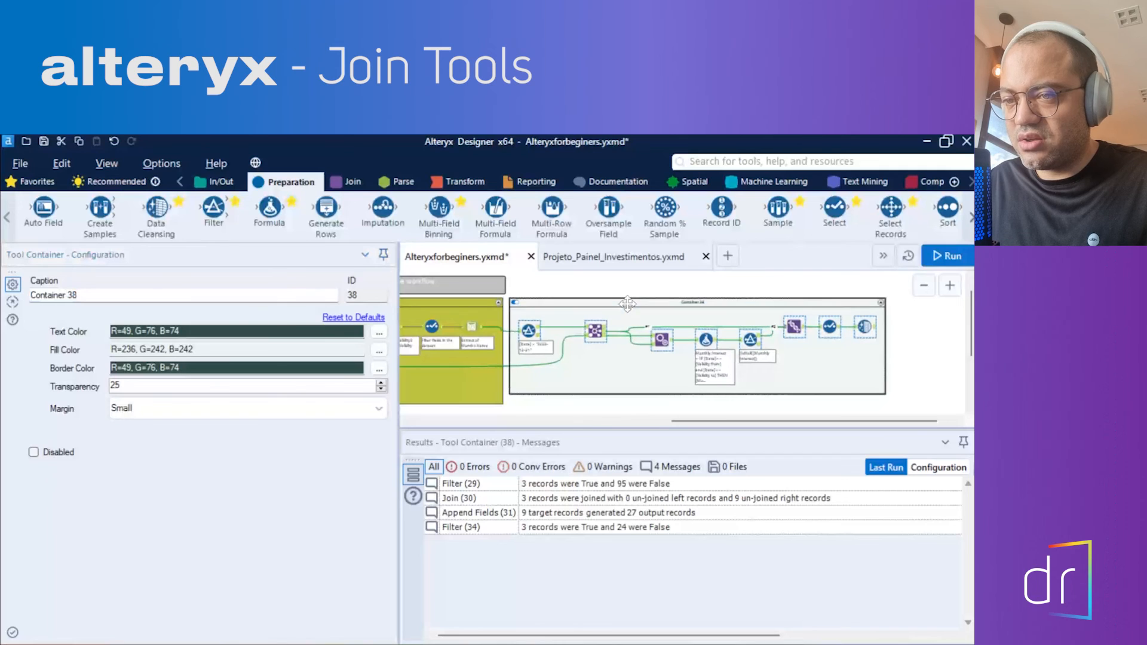
# Caption the new container Join Tools and set its fill color to light pink (R=255, G=164, B=255).
pyautogui.doubleClick(157, 293)
pyautogui.moveTo(157, 293); pyautogui.dragTo(28, 296)
pyautogui.write('Join Tools')
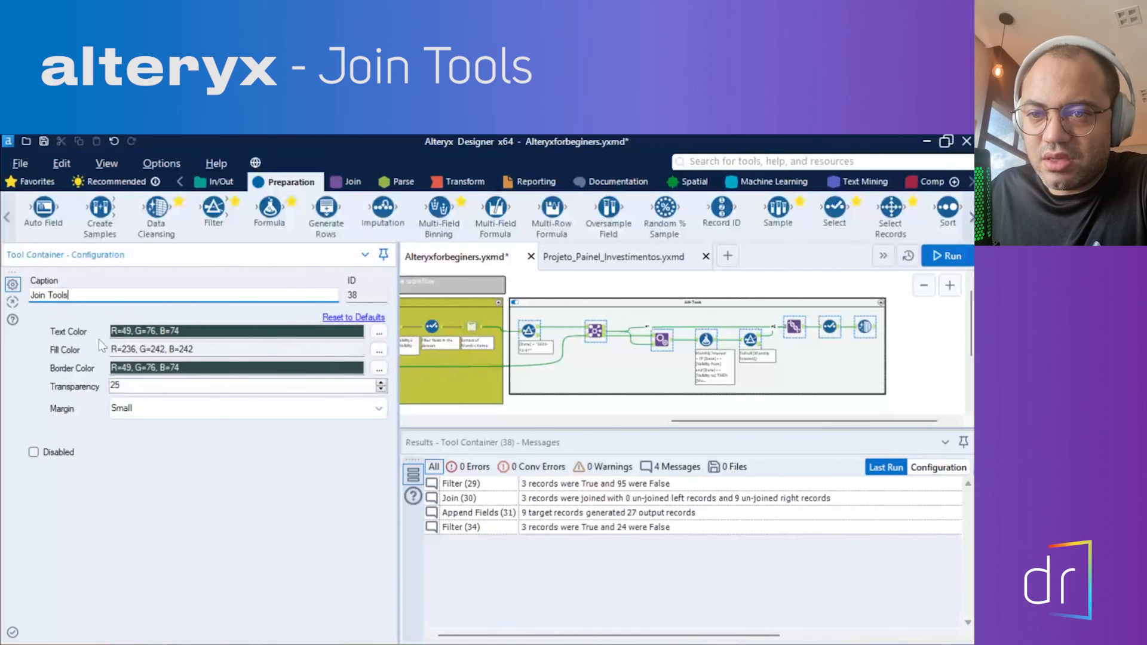
pyautogui.click(378, 351)
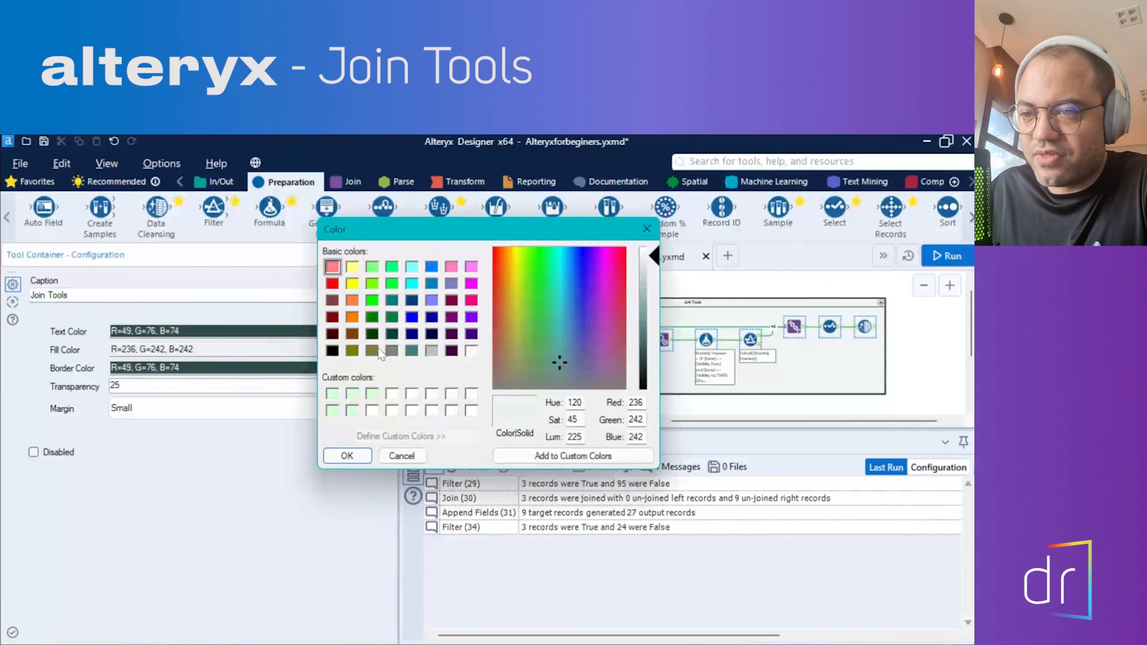
pyautogui.click(452, 318)
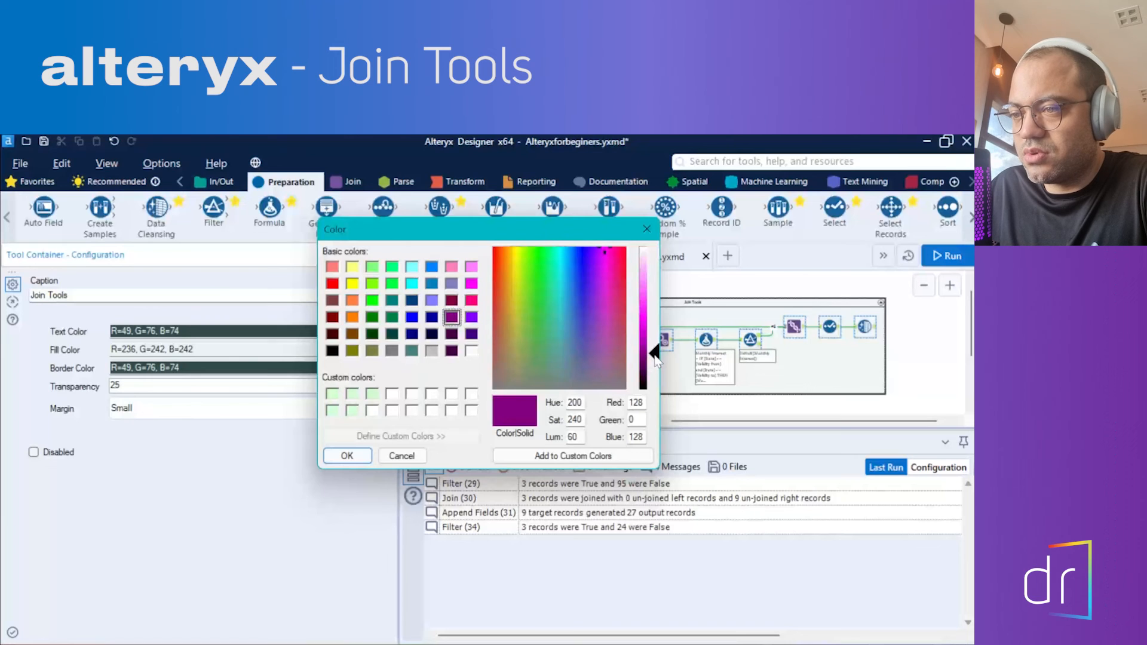
pyautogui.moveTo(655, 357); pyautogui.dragTo(656, 278)
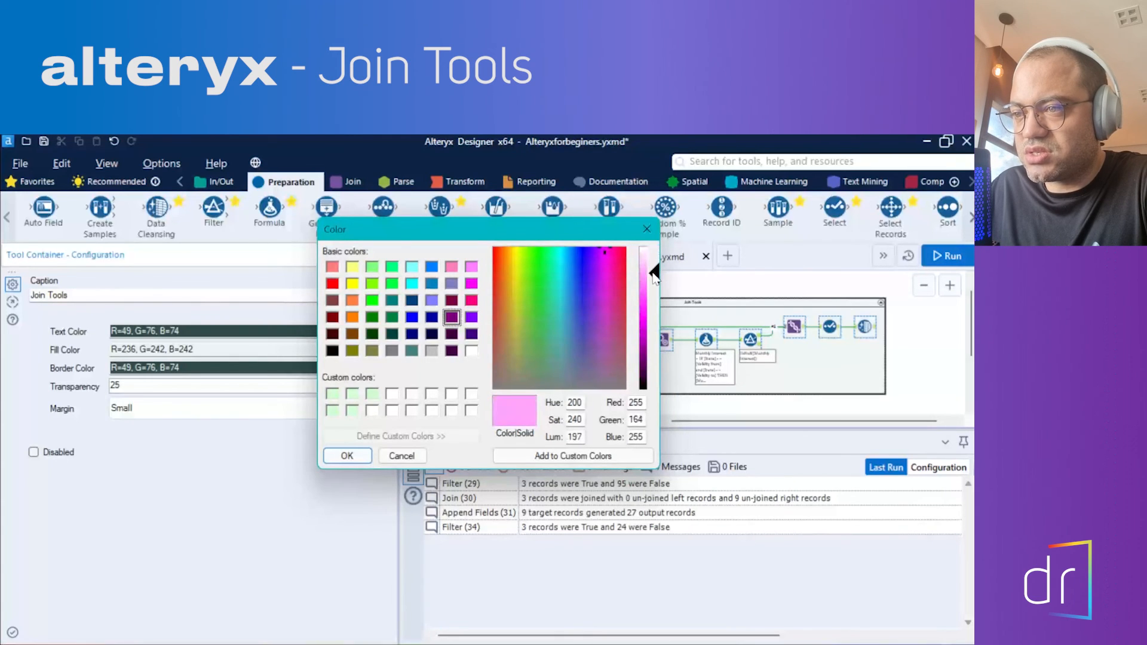
pyautogui.click(340, 461)
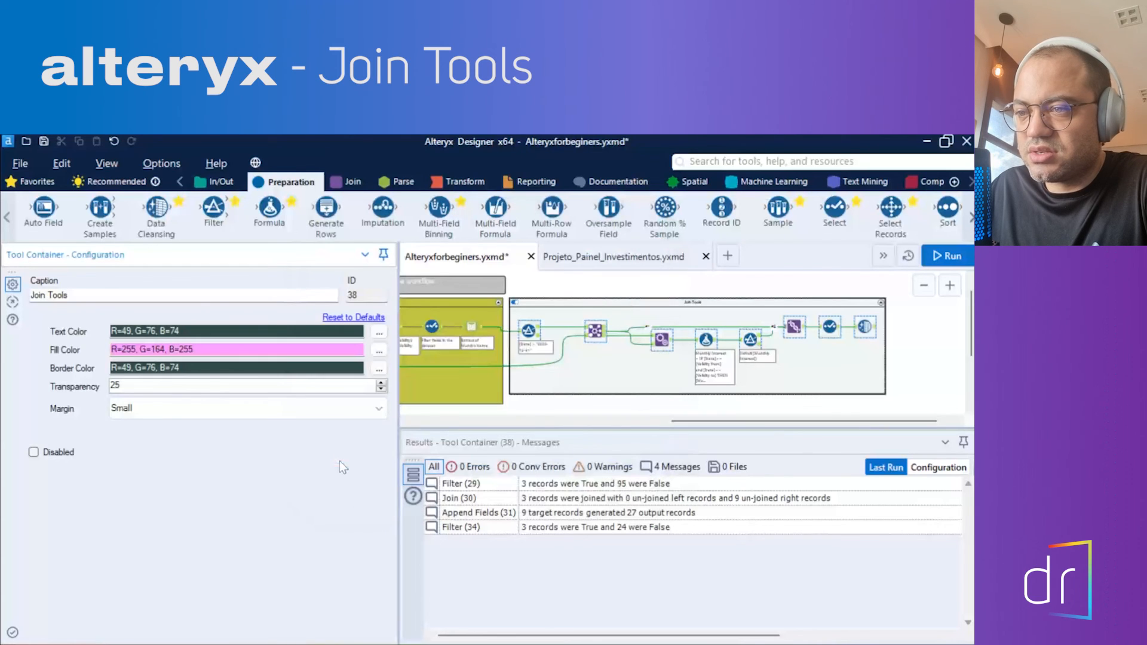
pyautogui.click(670, 405)
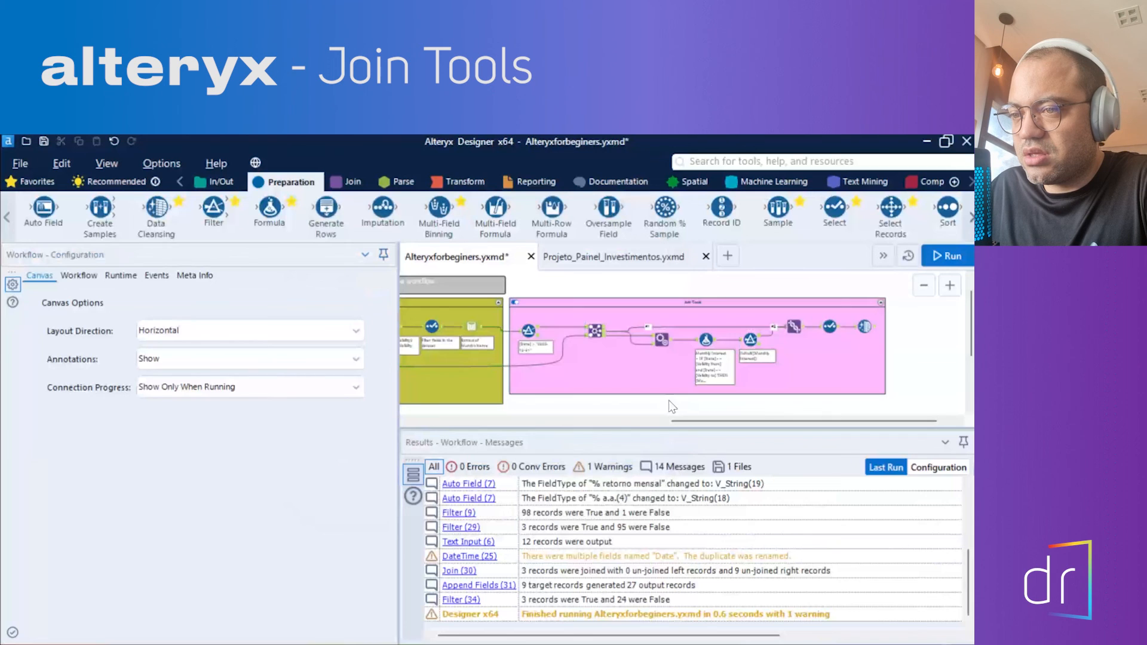
pyautogui.click(632, 307)
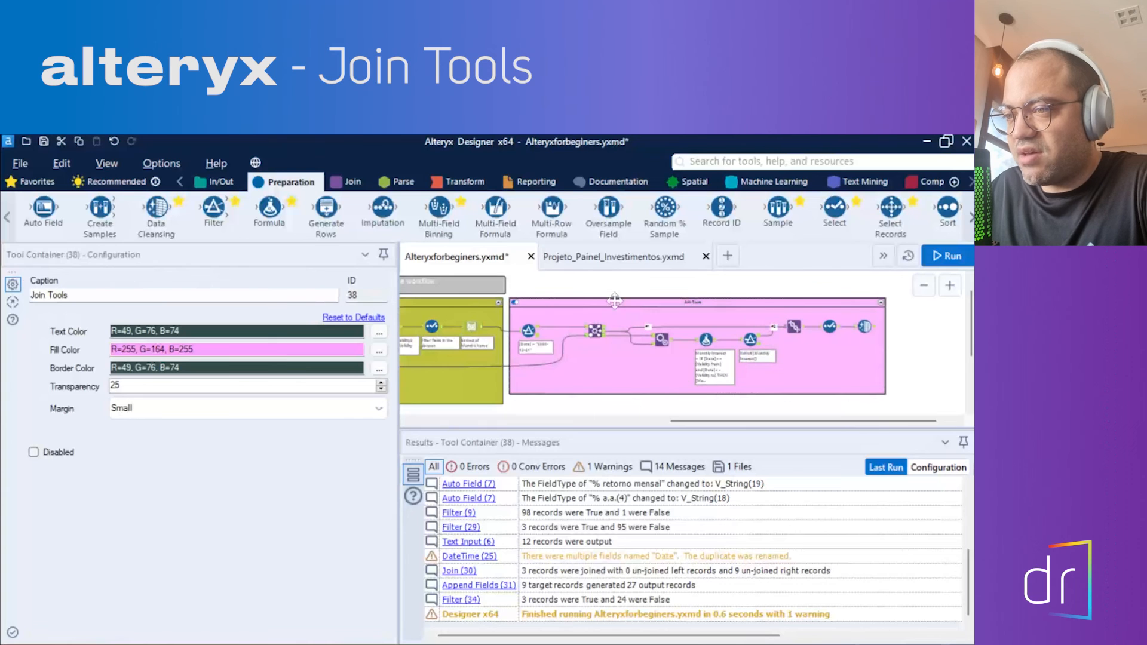
# Copy the "Third part of the workflow" comment, place the copy above the Join Tools container, and widen it to match the container.
pyautogui.moveTo(698, 421); pyautogui.dragTo(649, 422)
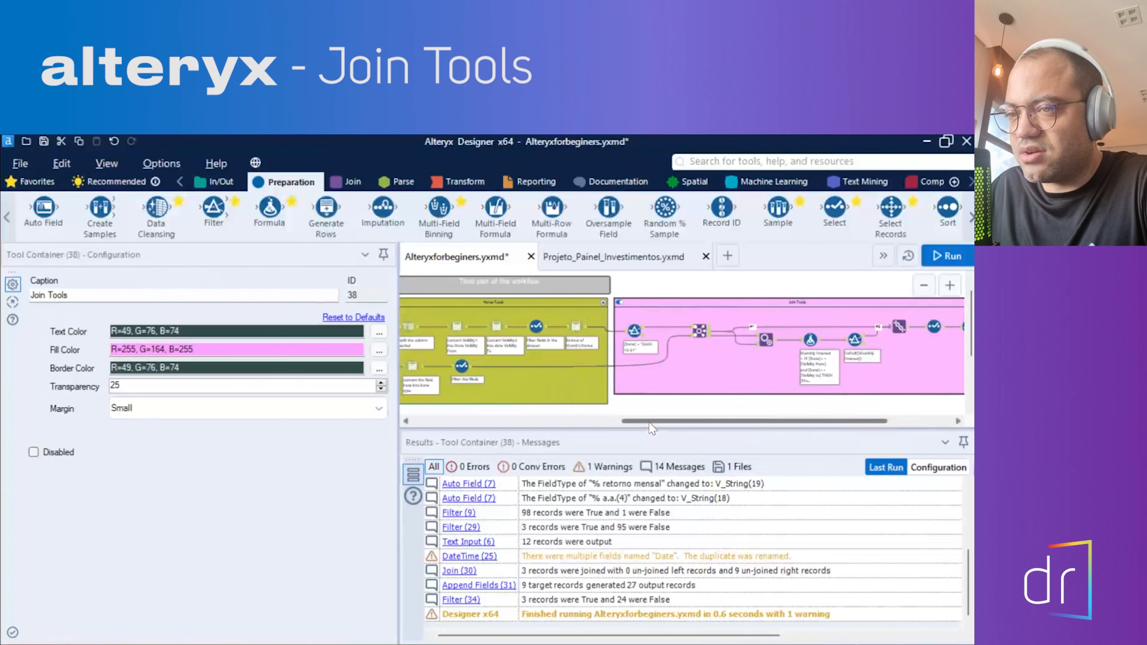
pyautogui.click(581, 281)
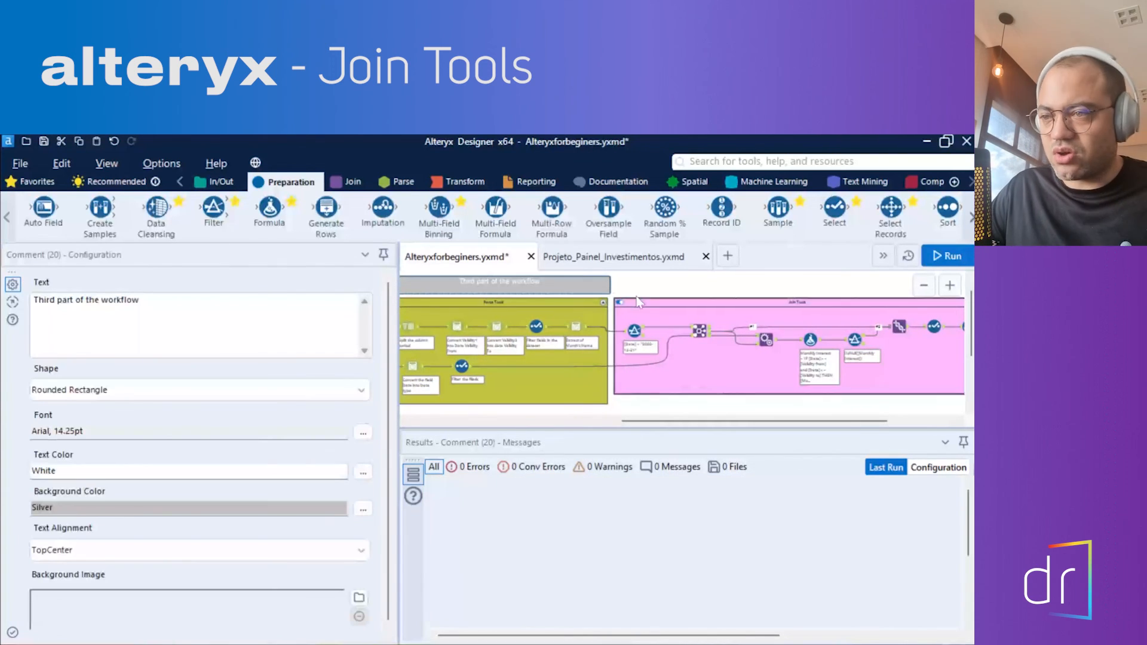
pyautogui.click(658, 285)
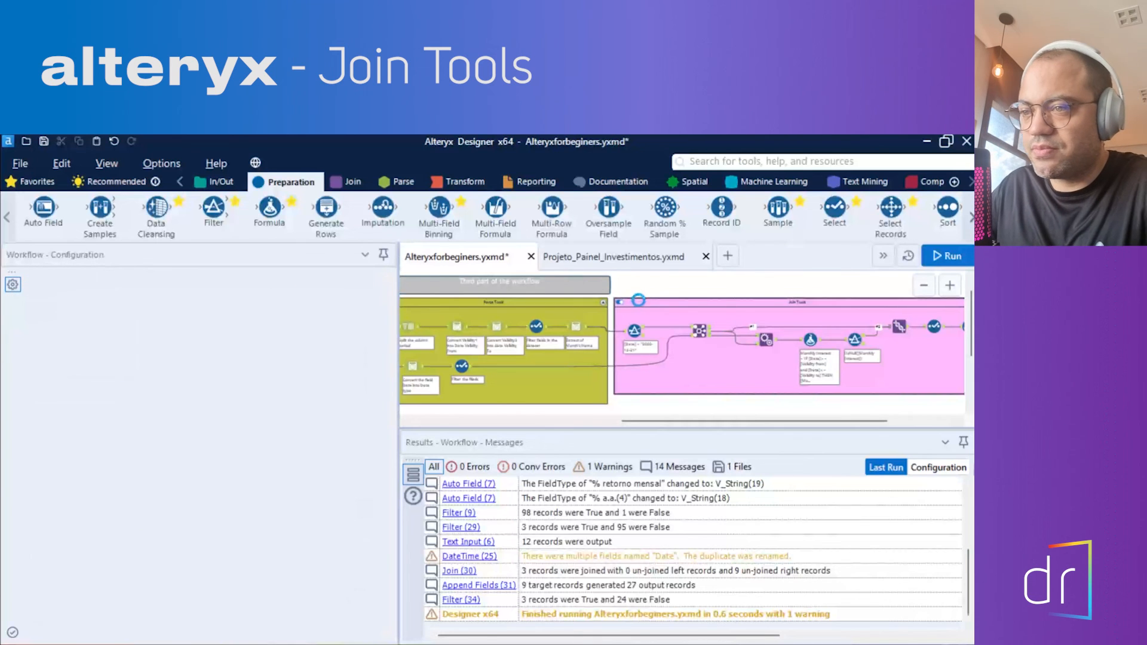
pyautogui.hotkey('ctrl', 'v')
pyautogui.moveTo(677, 307); pyautogui.dragTo(659, 283)
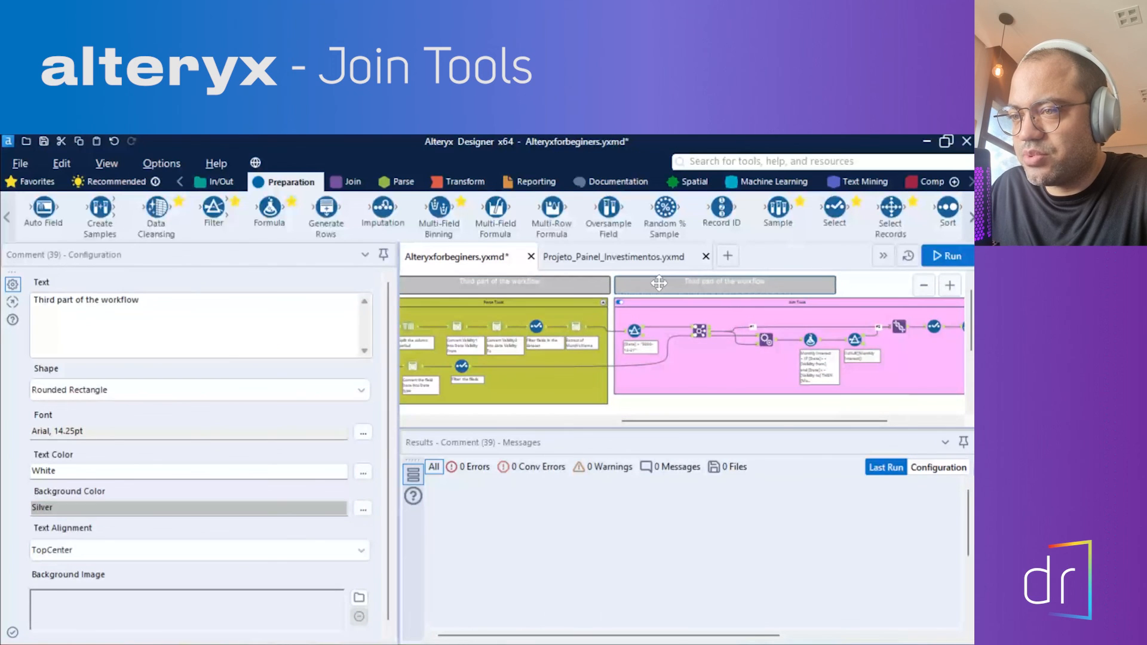
pyautogui.hscroll(3, 696, 287)
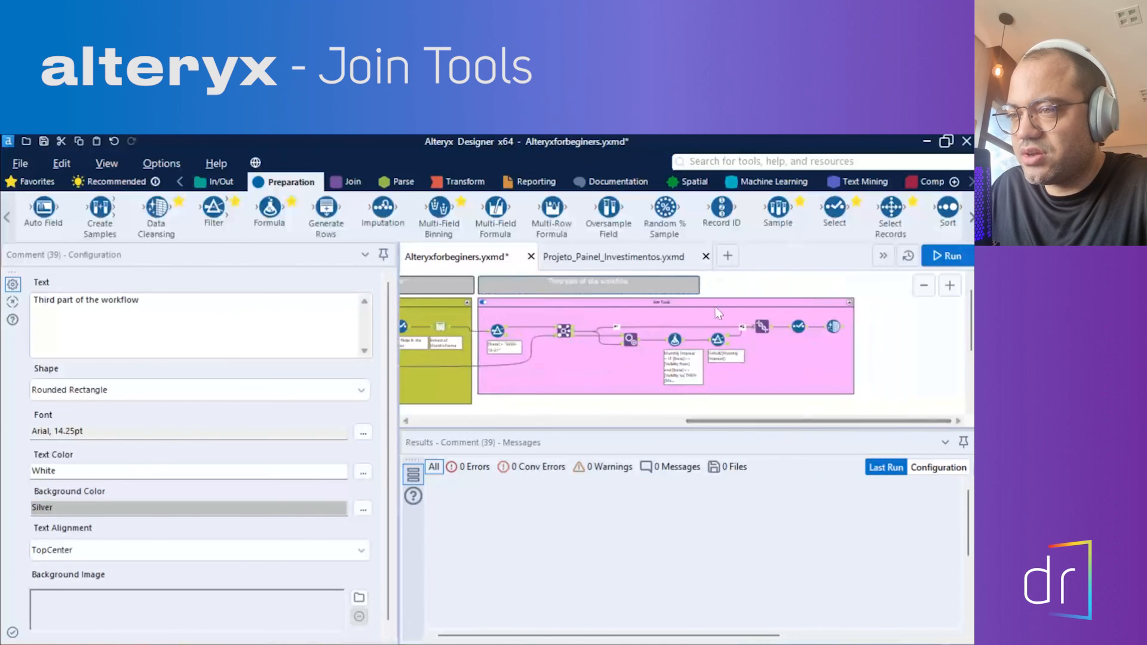
pyautogui.moveTo(711, 287); pyautogui.dragTo(835, 283)
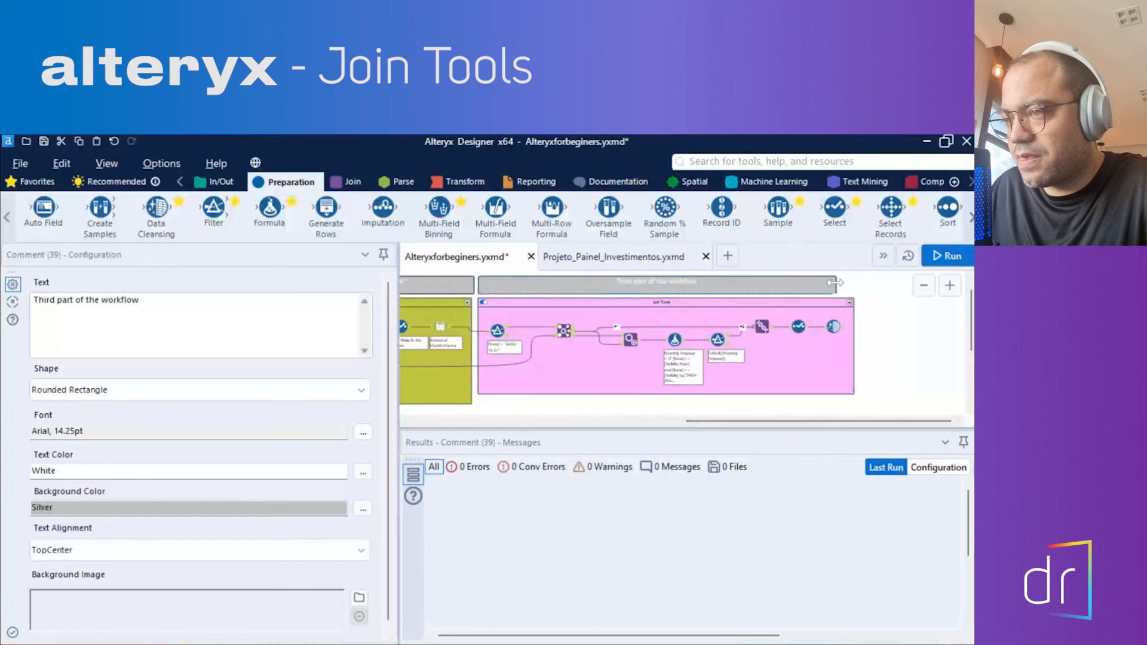
# Change the copied comment's text to "Fourth part of the workflow".
pyautogui.doubleClick(657, 283)
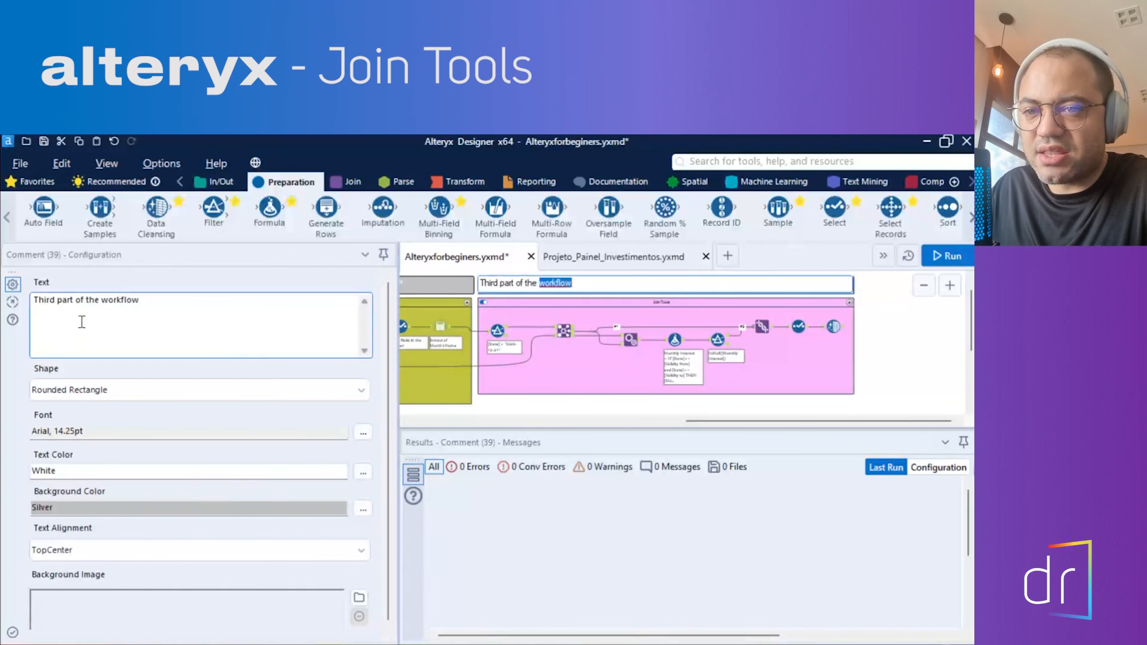
pyautogui.moveTo(55, 300); pyautogui.dragTo(6, 303)
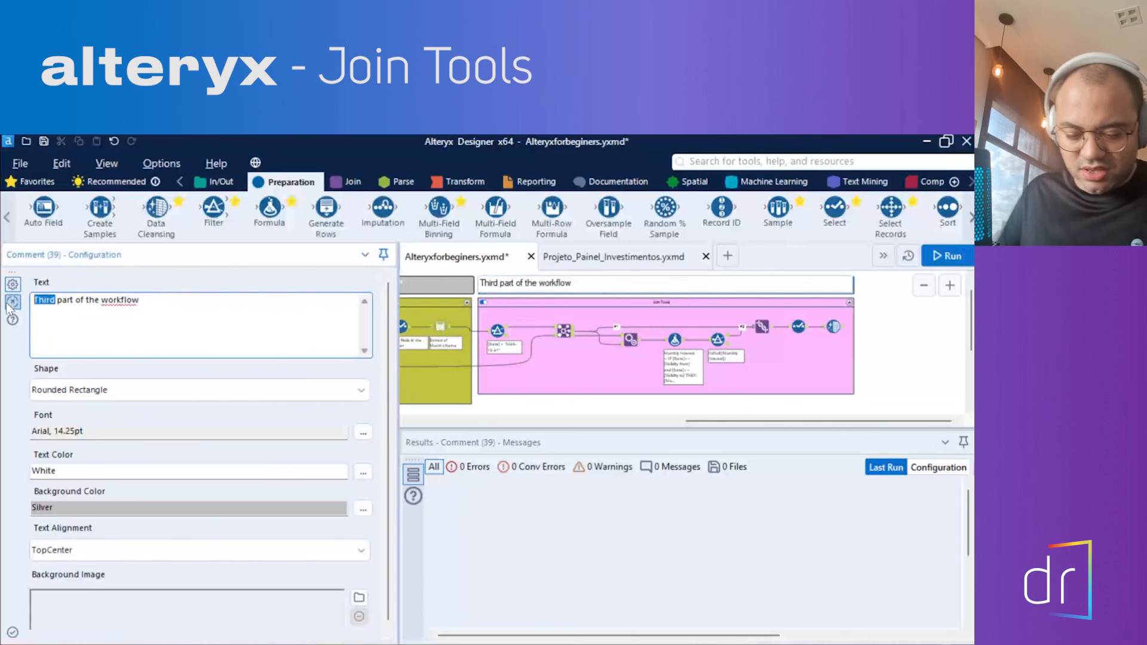
pyautogui.write('Fourth')
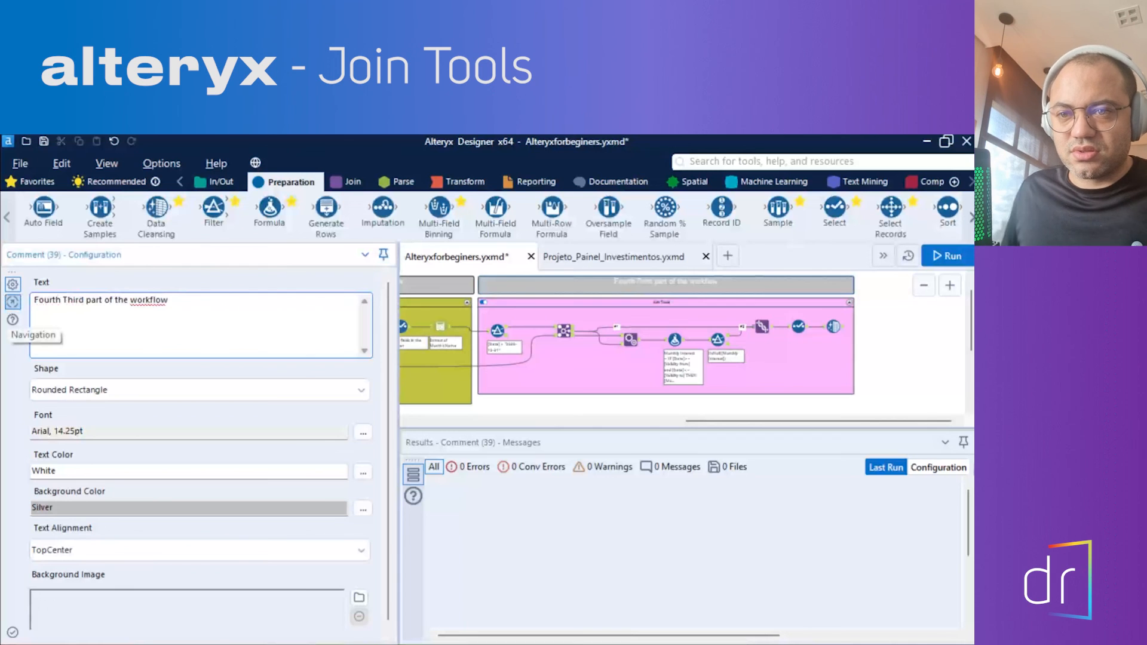
pyautogui.hotkey('shift', 'Right')
pyautogui.press('BackSpace')
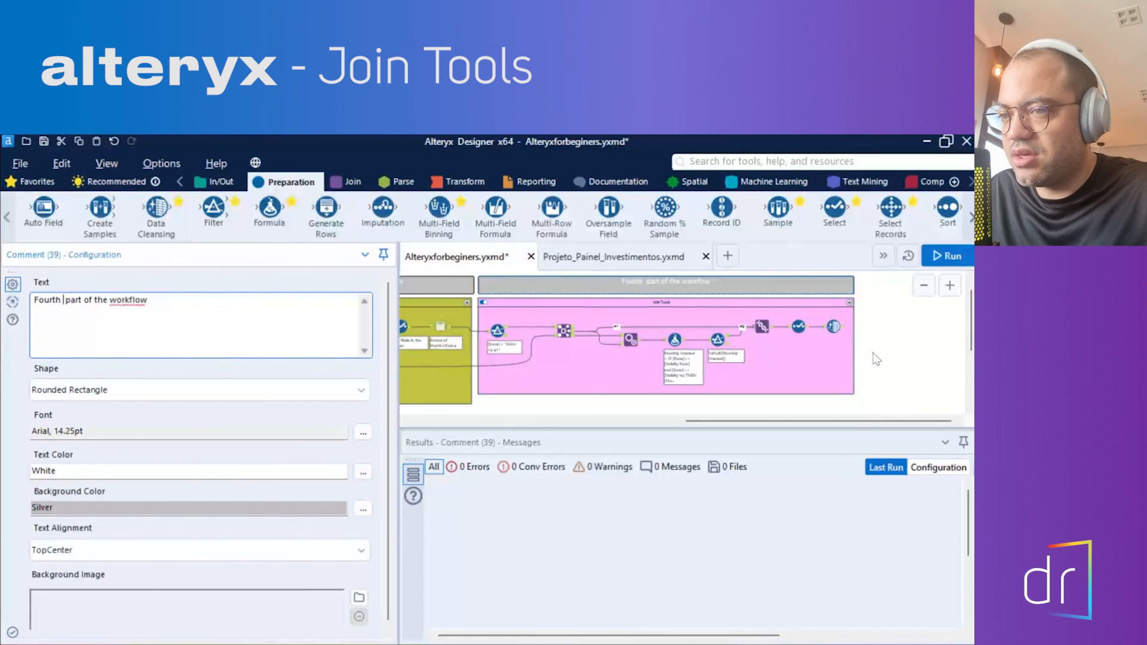
pyautogui.click(875, 359)
# Clear the annotation of the date Filter at the start of the Join Tools container.
pyautogui.moveTo(701, 421); pyautogui.dragTo(643, 421)
pyautogui.click(622, 330)
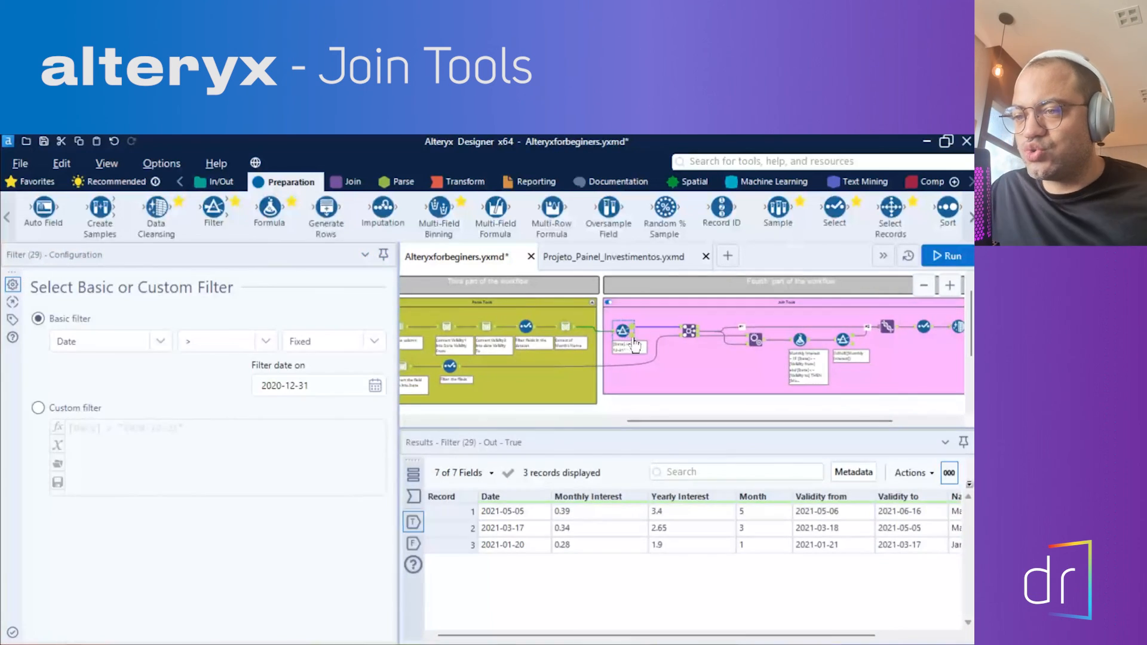
pyautogui.scroll(3, 634, 344)
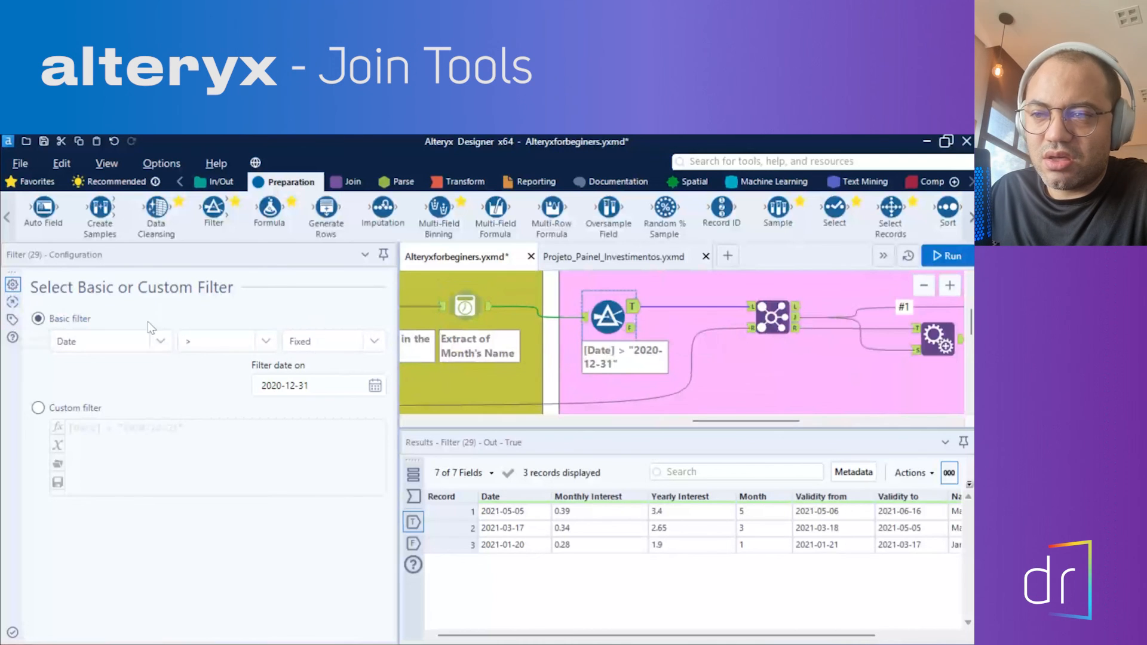
pyautogui.click(12, 320)
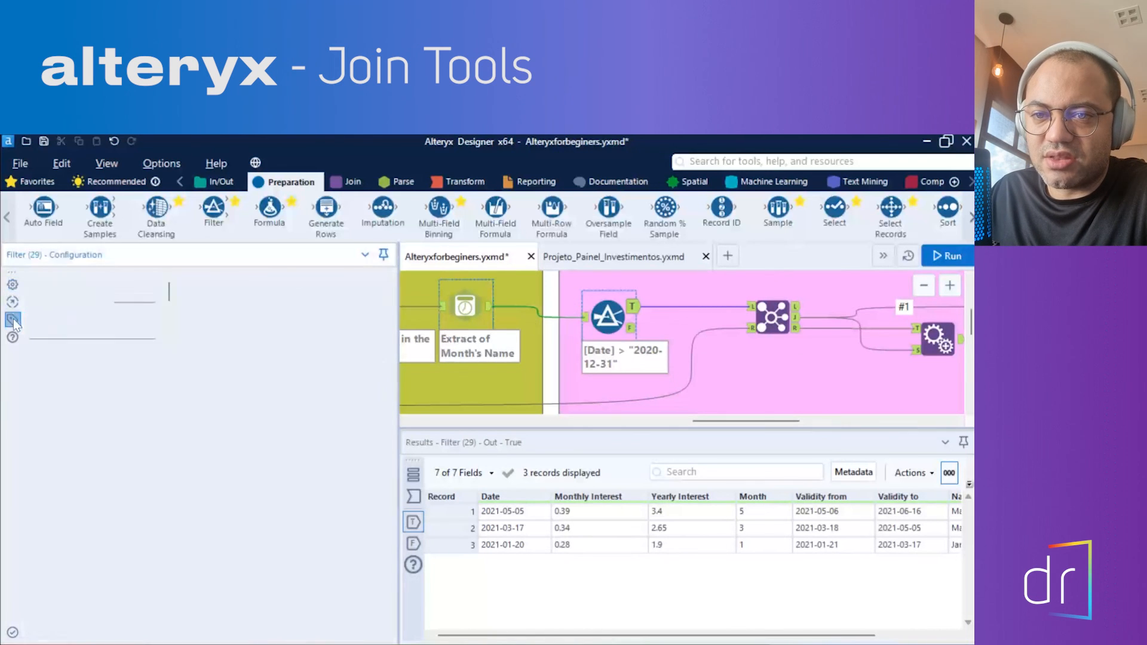
pyautogui.click(125, 438)
pyautogui.moveTo(135, 430); pyautogui.dragTo(9, 428)
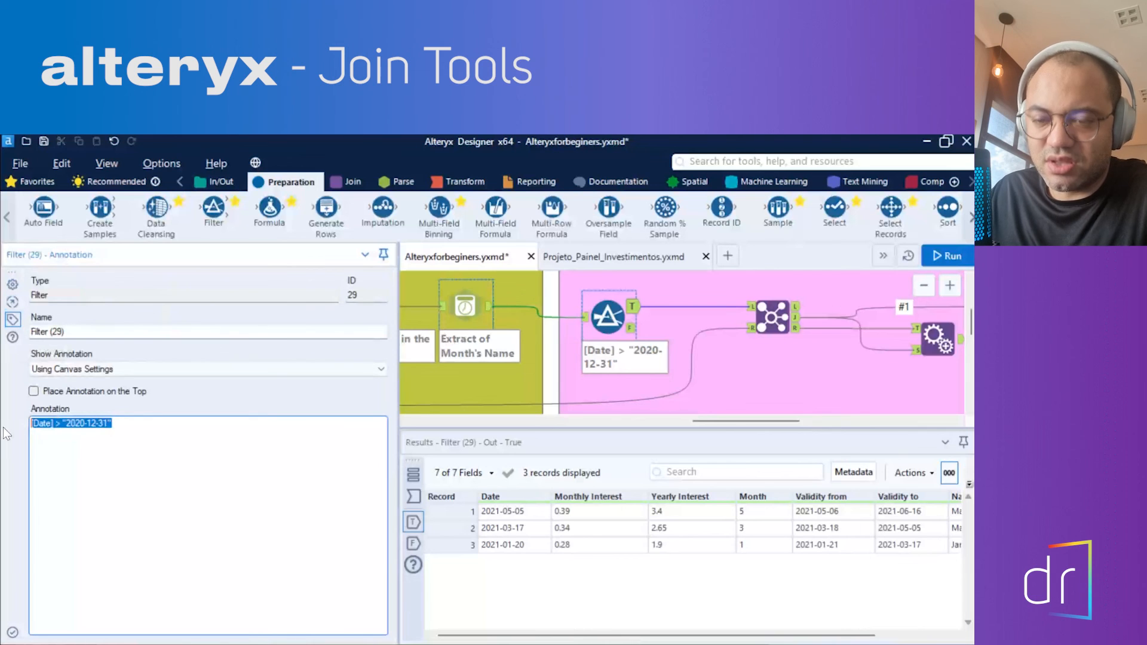
pyautogui.press('Delete')
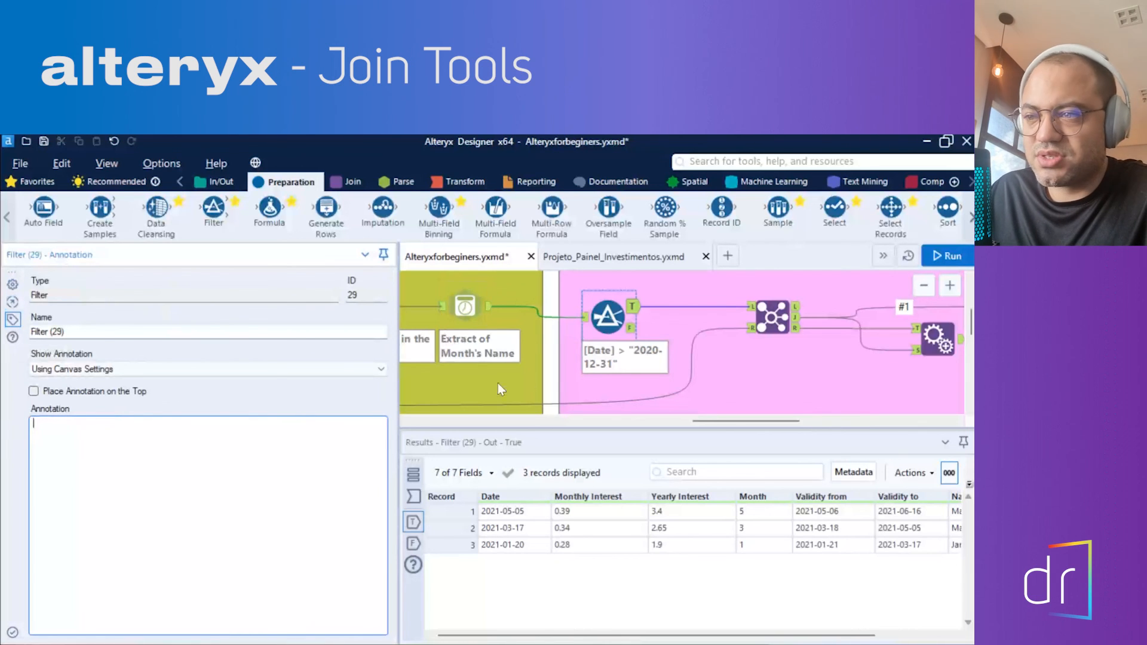
# Clear the annotation of the Monthly Interest Formula tool that follows Append Fields.
pyautogui.moveTo(733, 415); pyautogui.dragTo(799, 421)
pyautogui.click(700, 338)
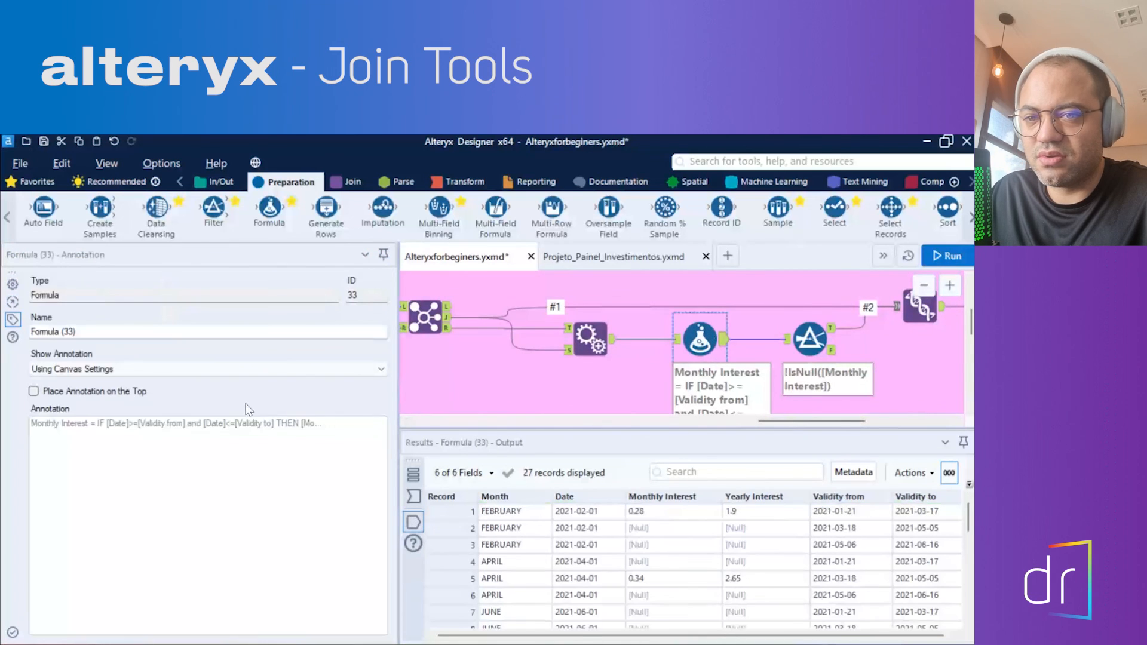
pyautogui.click(90, 440)
pyautogui.moveTo(342, 426); pyautogui.dragTo(3, 439)
pyautogui.press('Delete')
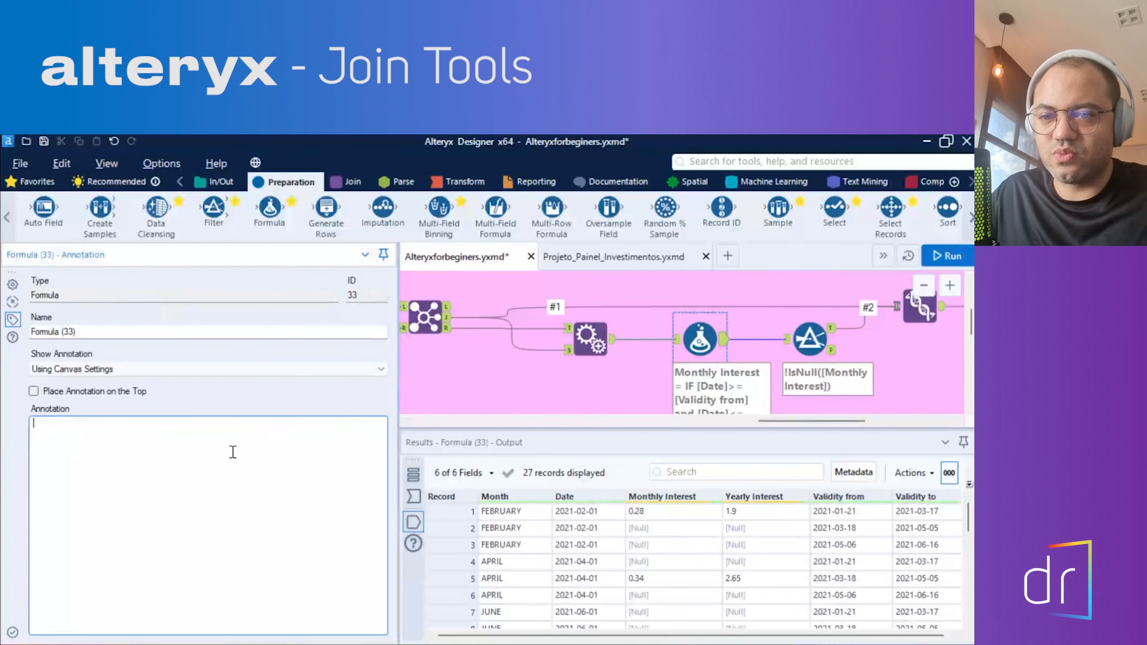
# Clear the annotation of the !IsNull([Monthly Interest]) Filter, and bring the whole Join Tools container into view.
pyautogui.click(810, 338)
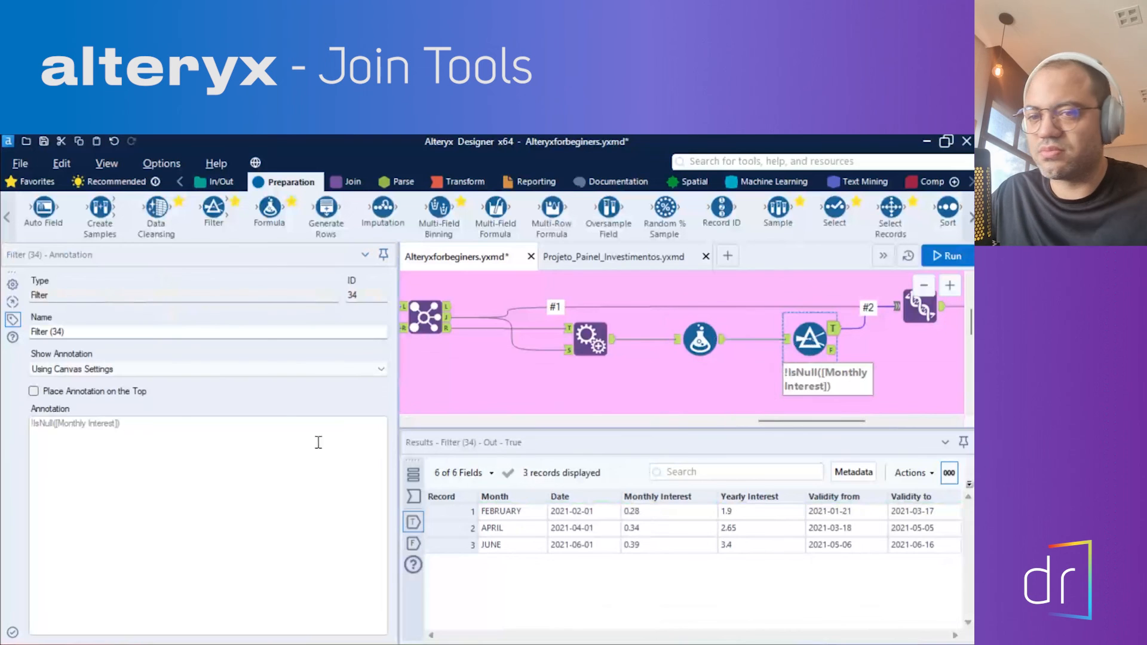
pyautogui.click(132, 440)
pyautogui.press('Delete')
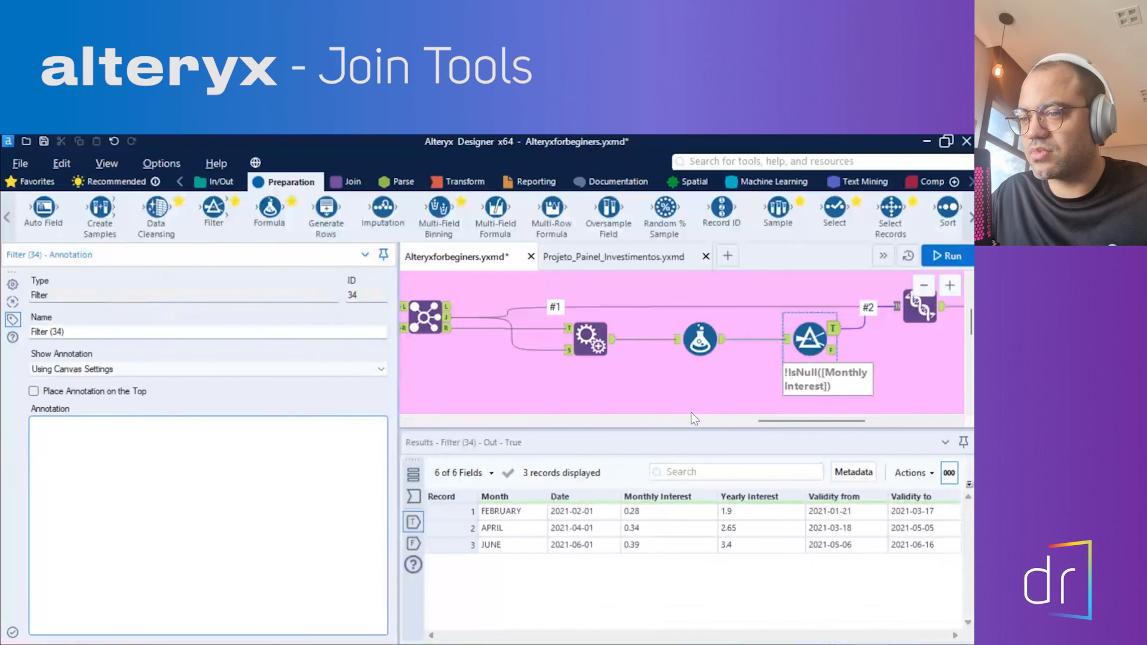
pyautogui.click(697, 397)
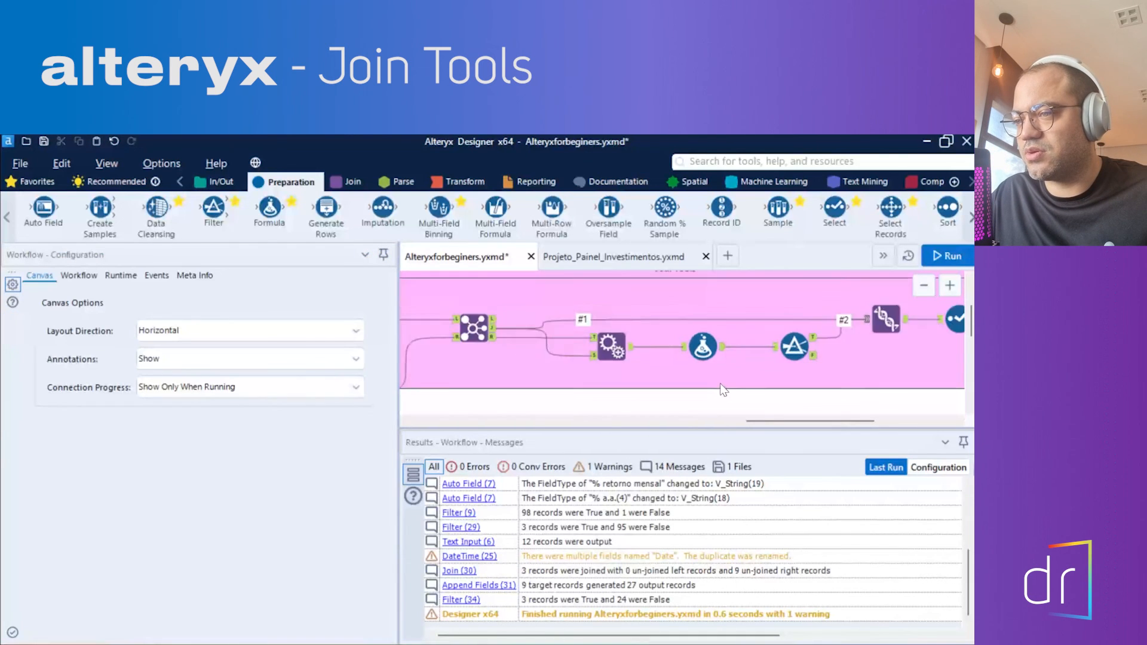
pyautogui.scroll(-2, 719, 383)
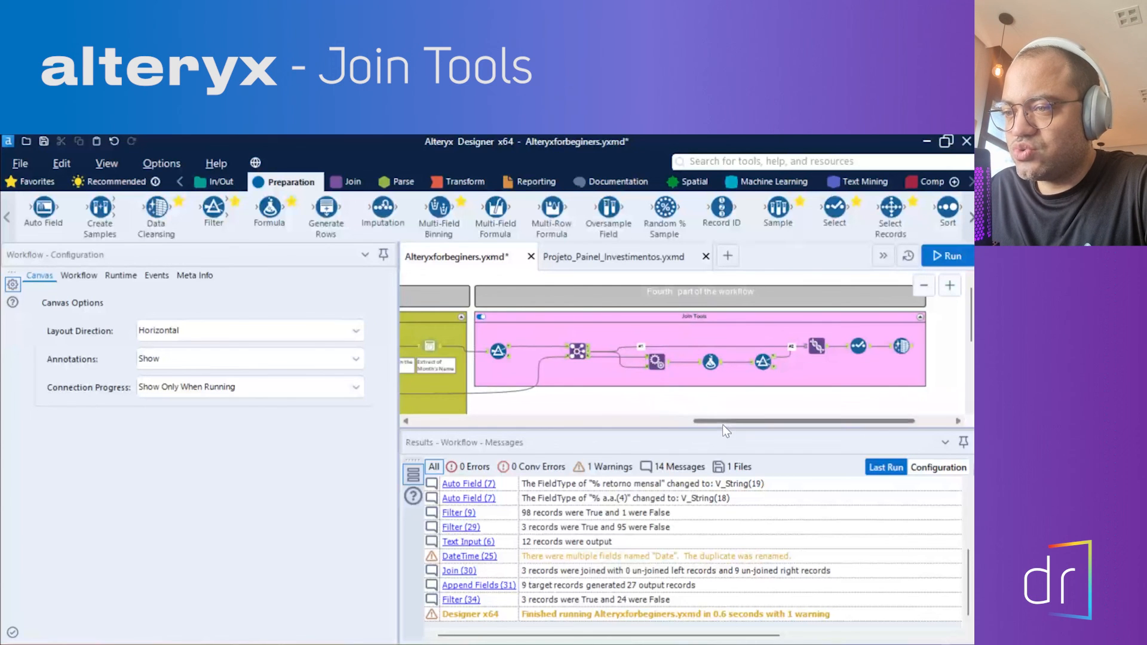
pyautogui.moveTo(729, 422)
pyautogui.mouseDown()
pyautogui.moveTo(764, 420)
pyautogui.moveTo(732, 427)
pyautogui.mouseUp()
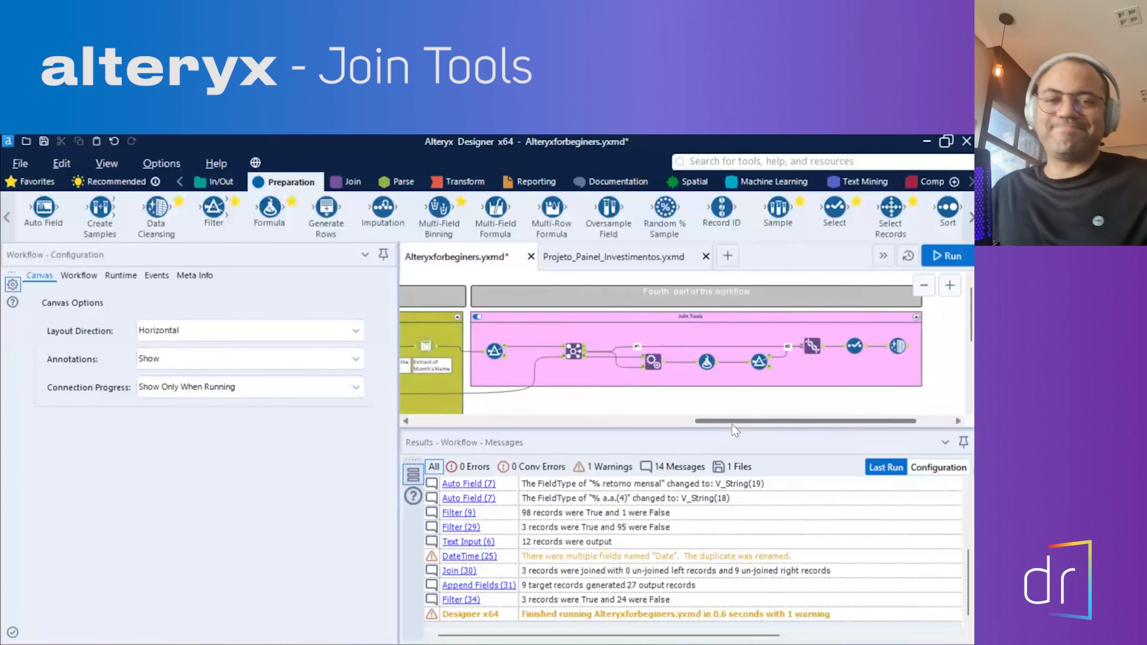